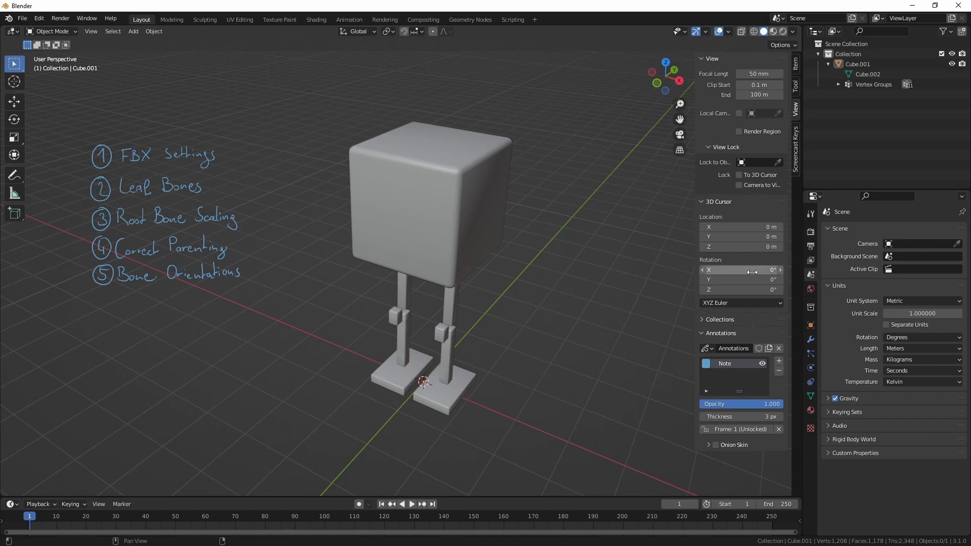
Hide the annotation note and add an armature at the 3D cursor in front view.
{"action": "left_click", "coordinate": [762, 364]}
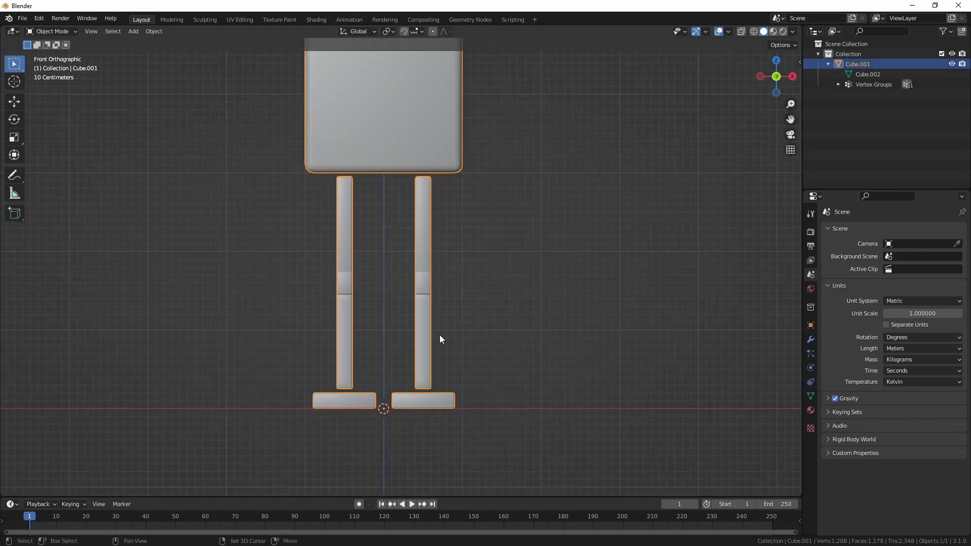
{"action": "key", "text": "shift+a"}
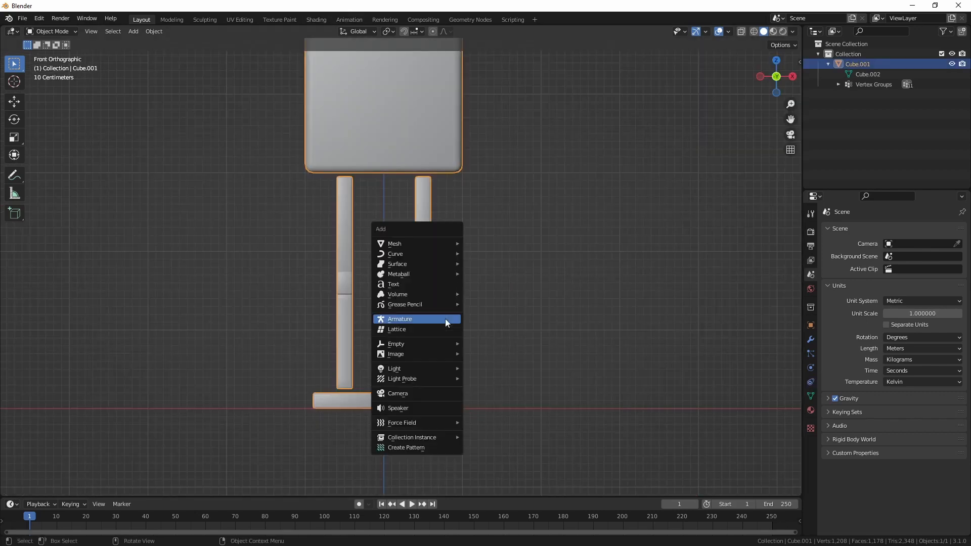
{"action": "left_click", "coordinate": [446, 318]}
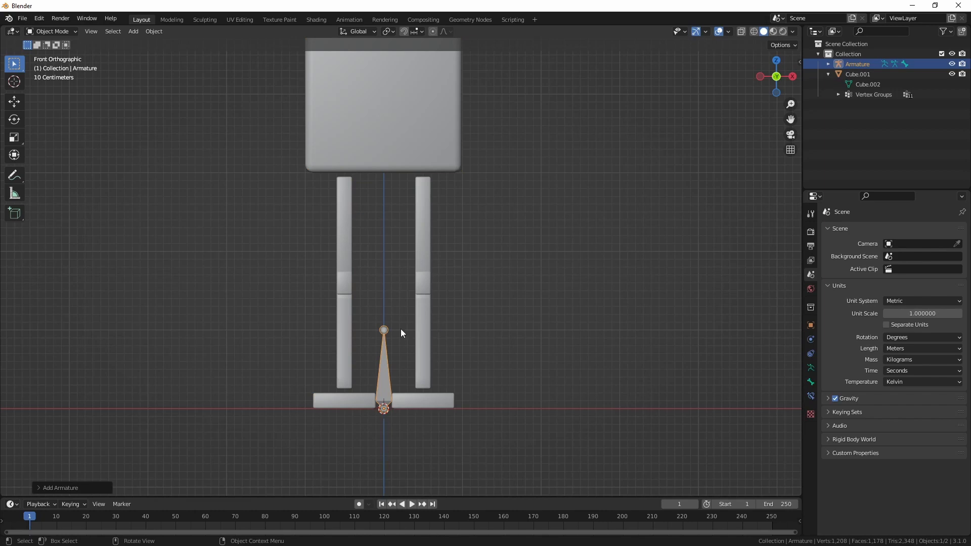
In wireframe Edit Mode, move the tip of the armature's bone straight up along Z to the underside of the box body.
{"action": "key", "text": "Tab"}
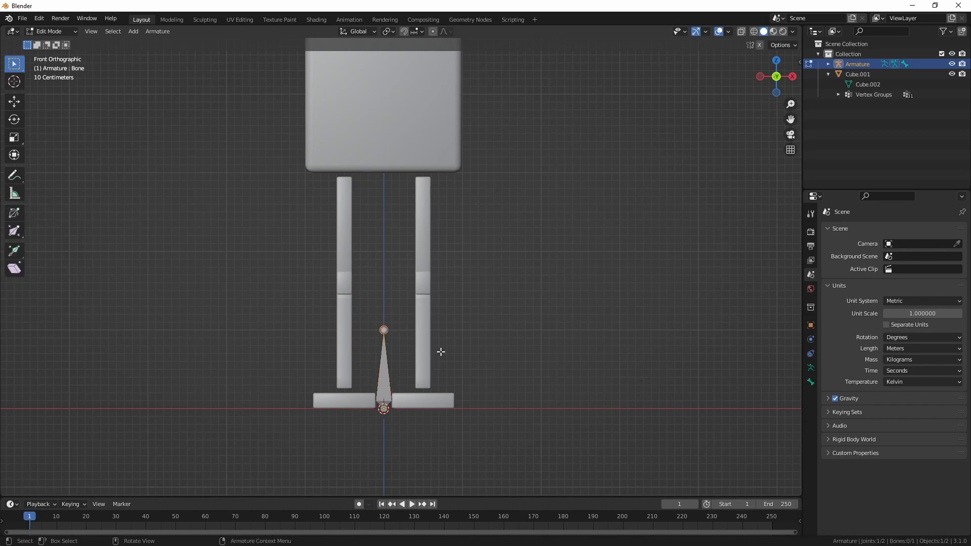
{"action": "key", "text": "z"}
{"action": "left_click", "coordinate": [317, 346]}
{"action": "middle_click_drag", "start_coordinate": [415, 359], "coordinate": [369, 411], "text": "shift"}
{"action": "key", "text": "g"}
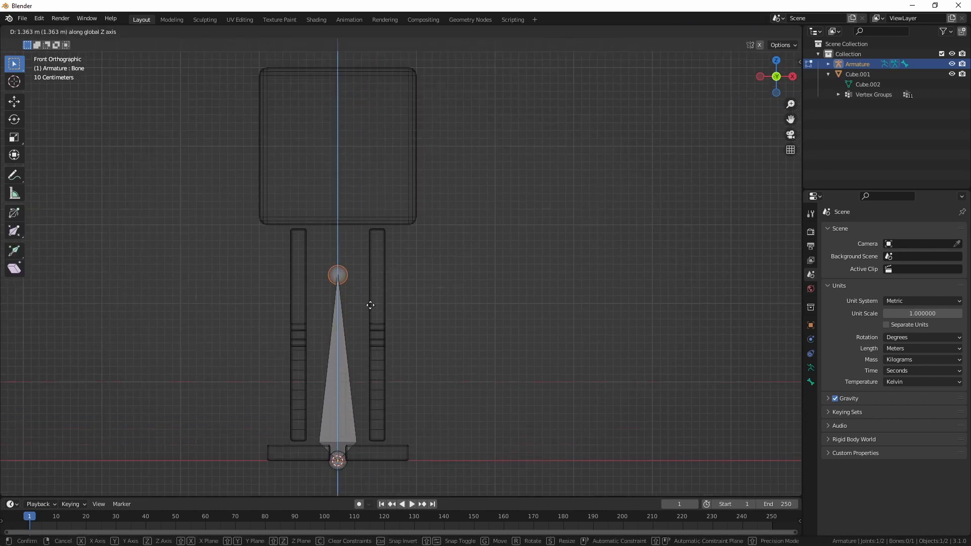
{"action": "left_click", "coordinate": [368, 255]}
{"action": "key", "text": "e"}
{"action": "key", "text": "x"}
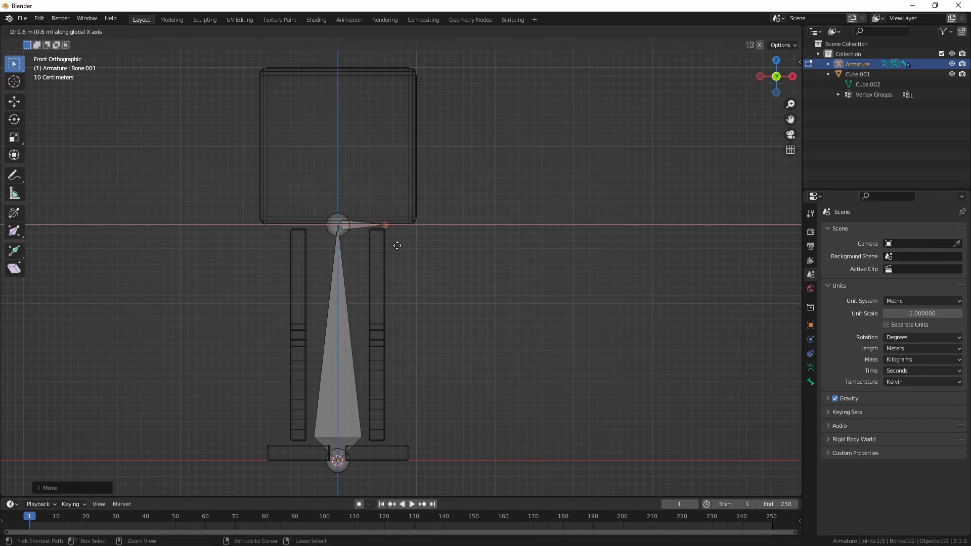
{"action": "left_click", "coordinate": [392, 246]}
{"action": "key", "text": "ctrl+z"}
Enable X-axis mirroring and fork-extrude a pair of hip bones along X from the central bone's tip to above the legs.
{"action": "left_click", "coordinate": [760, 45]}
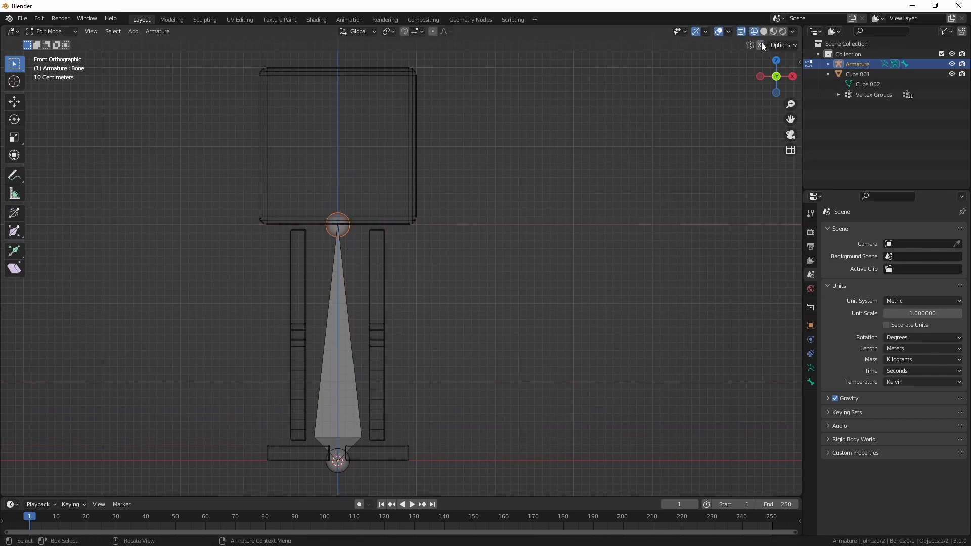
{"action": "key", "text": "shift+e"}
{"action": "key", "text": "x"}
{"action": "left_click", "coordinate": [395, 218]}
{"action": "key", "text": "g"}
{"action": "key", "text": "x"}
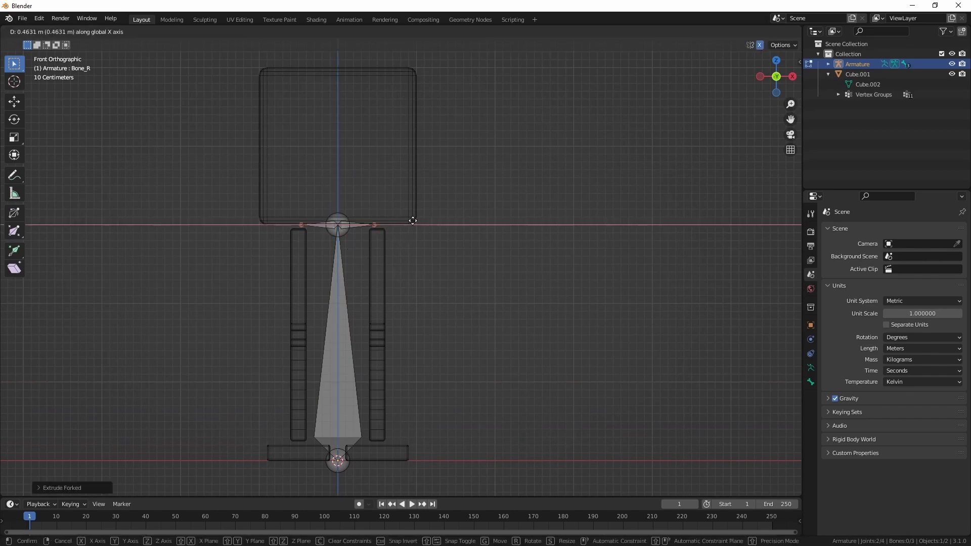
{"action": "left_click", "coordinate": [414, 221]}
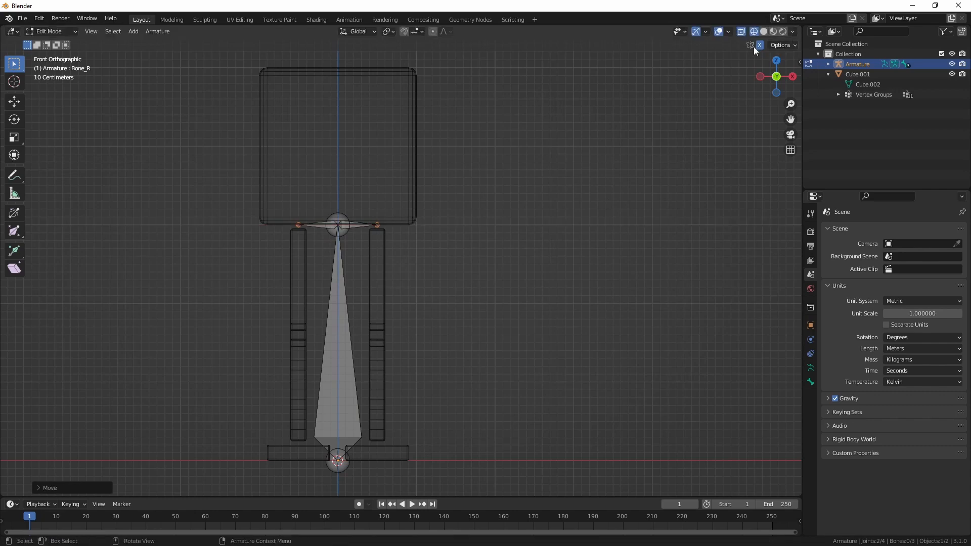
Fork-extrude mirrored upper and lower leg bones downward from the hip tips to the knees and ankles.
{"action": "middle_click_drag", "start_coordinate": [470, 287], "coordinate": [475, 261], "text": "shift"}
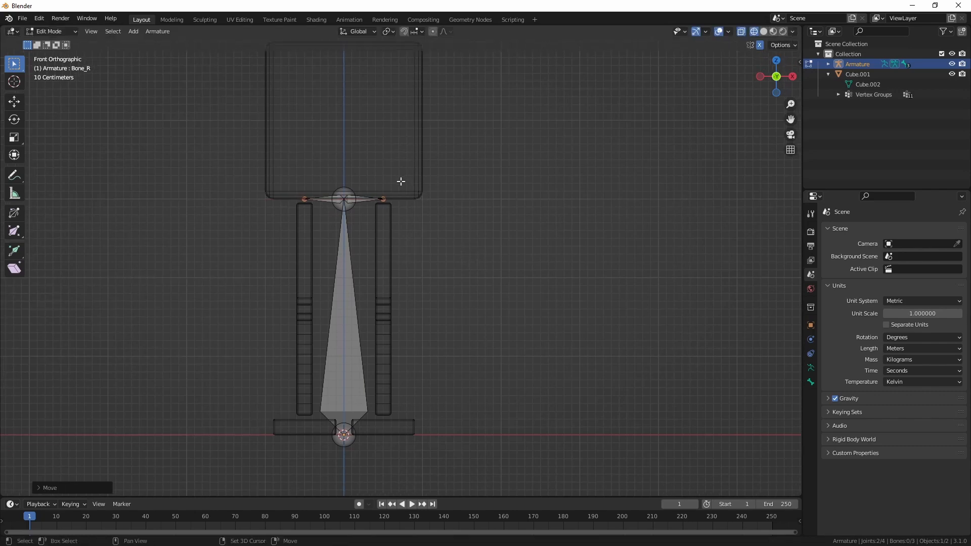
{"action": "key", "text": "shift+e"}
{"action": "key", "text": "z"}
{"action": "left_click", "coordinate": [394, 293]}
{"action": "middle_click_drag", "start_coordinate": [408, 312], "coordinate": [397, 249], "text": "shift"}
{"action": "key", "text": "shift+e"}
{"action": "left_click", "coordinate": [406, 363]}
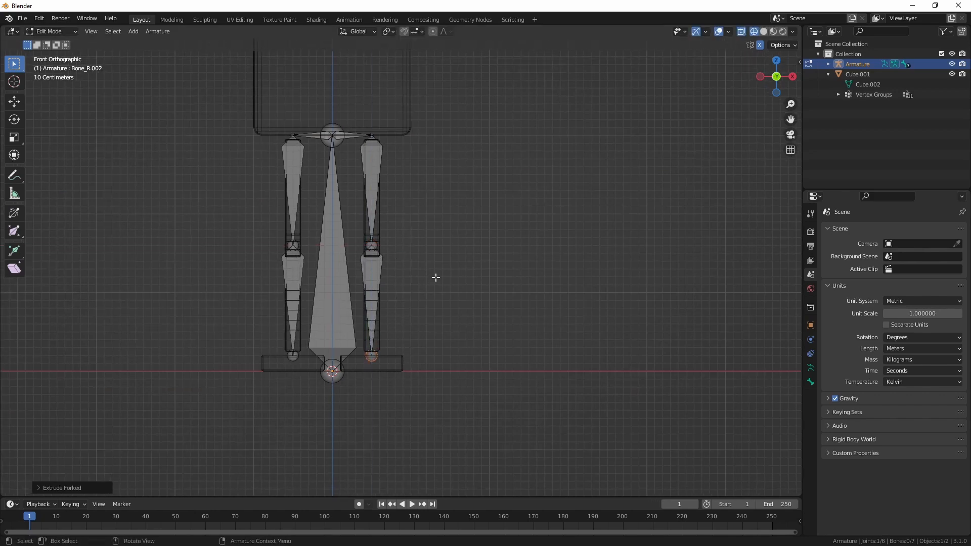
Fork-extrude mirrored foot bones from the ankles down to the floor, and return to solid shading in Object Mode.
{"action": "middle_click_drag", "start_coordinate": [435, 276], "coordinate": [347, 276]}
{"action": "key", "text": "a"}
{"action": "scroll", "coordinate": [390, 273], "scroll_direction": "up", "scroll_amount": 1}
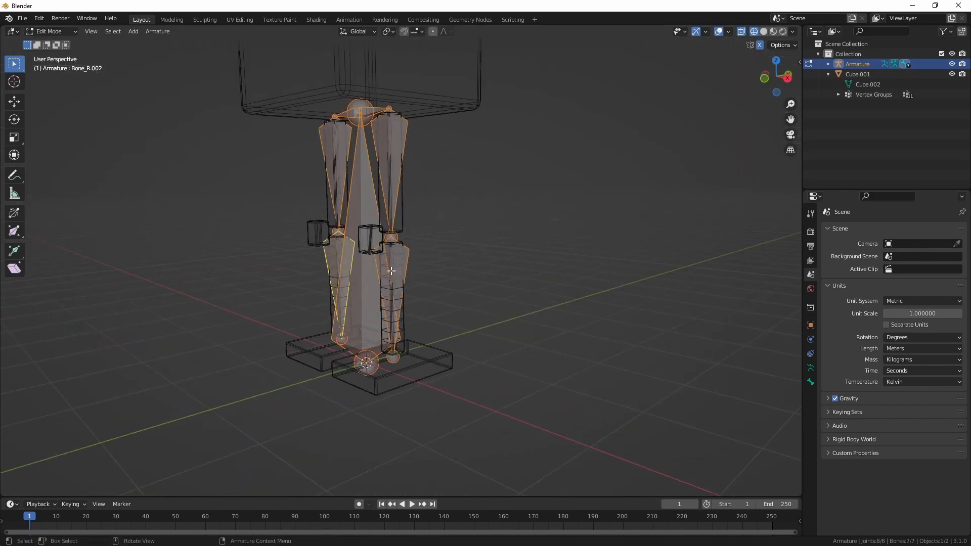
{"action": "left_click", "coordinate": [397, 354]}
{"action": "key", "text": "KP_1"}
{"action": "middle_click_drag", "start_coordinate": [397, 278], "coordinate": [445, 196], "text": "shift"}
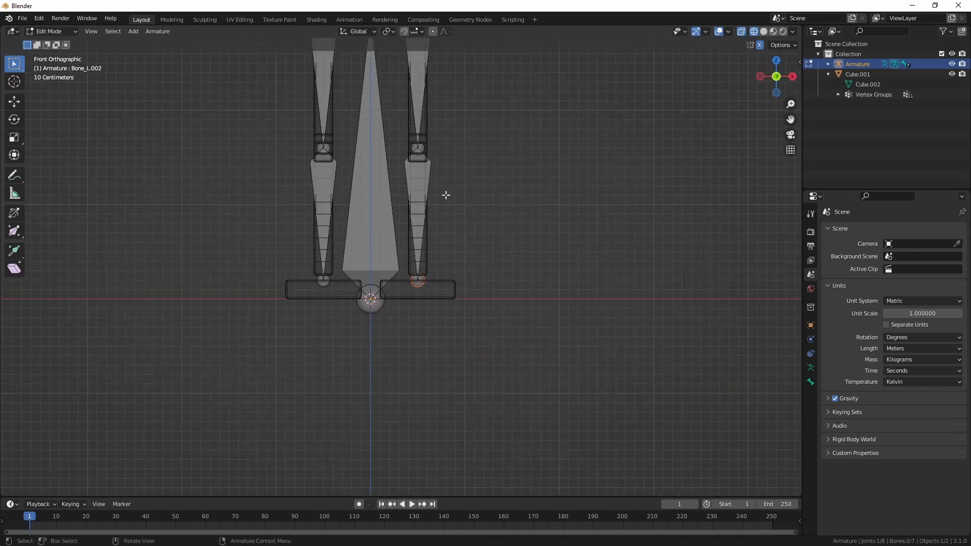
{"action": "scroll", "coordinate": [445, 197], "scroll_direction": "up", "scroll_amount": 1}
{"action": "key", "text": "shift+e"}
{"action": "left_click", "coordinate": [445, 217]}
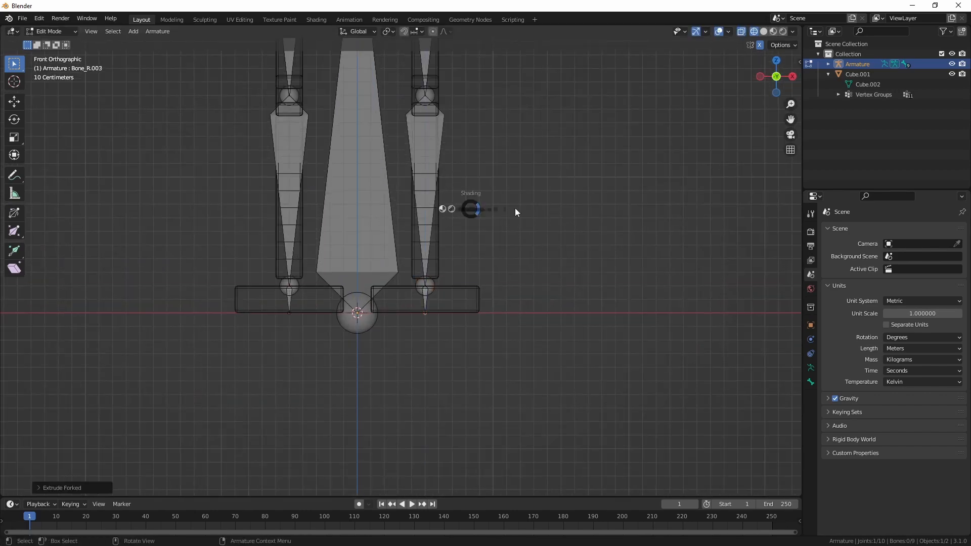
{"action": "key", "text": "alt+z"}
{"action": "key", "text": "Tab"}
{"action": "scroll", "coordinate": [501, 243], "scroll_direction": "down", "scroll_amount": 5}
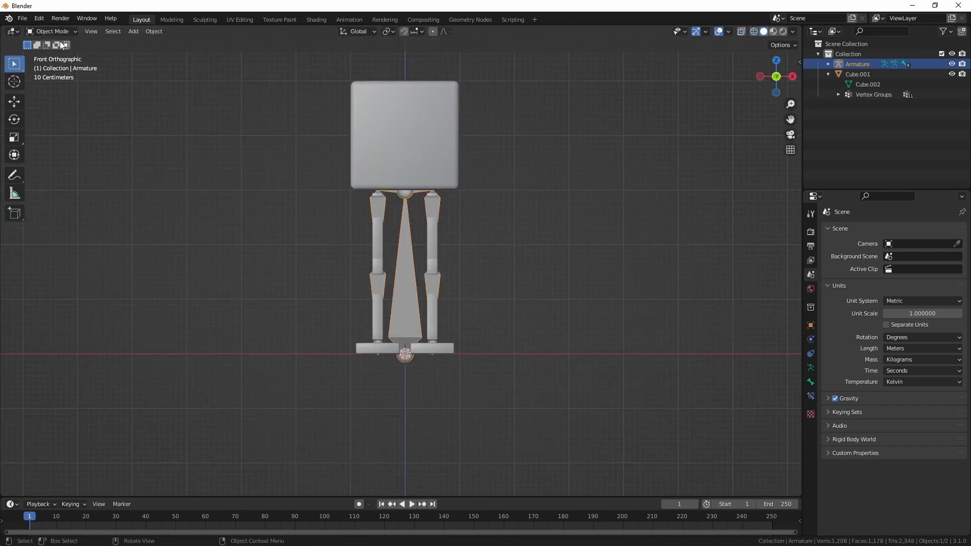
Put the armature in Pose Mode and select the large central bone.
{"action": "left_click", "coordinate": [40, 19]}
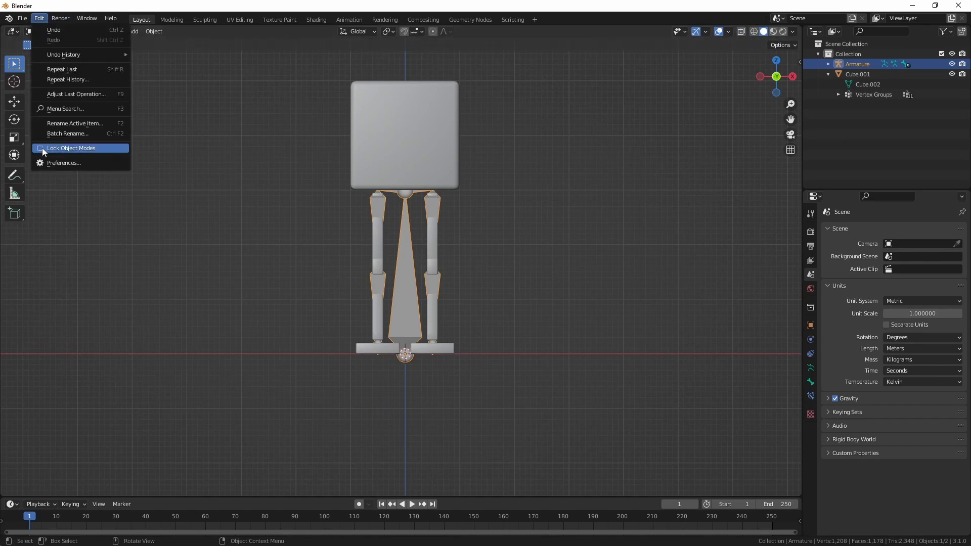
{"action": "left_click", "coordinate": [430, 126]}
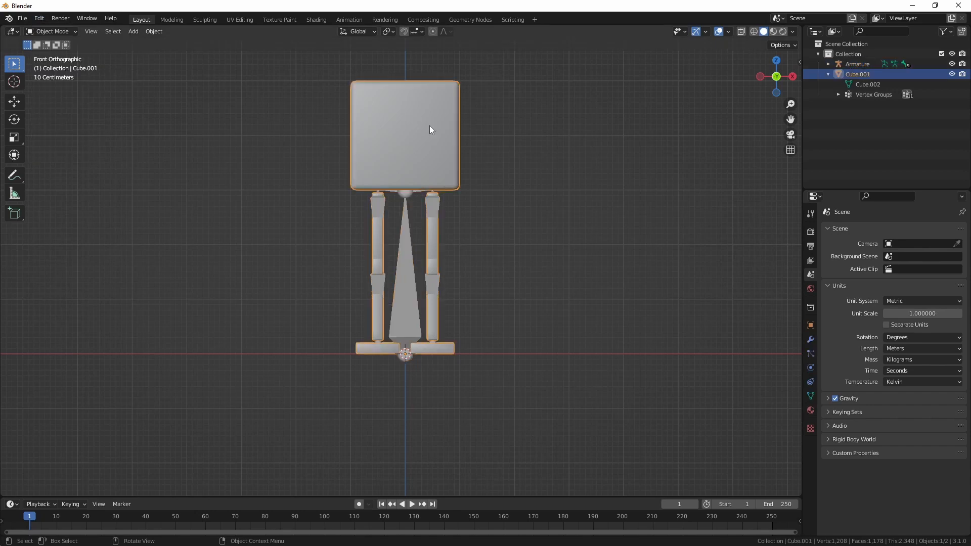
{"action": "left_click", "coordinate": [412, 230]}
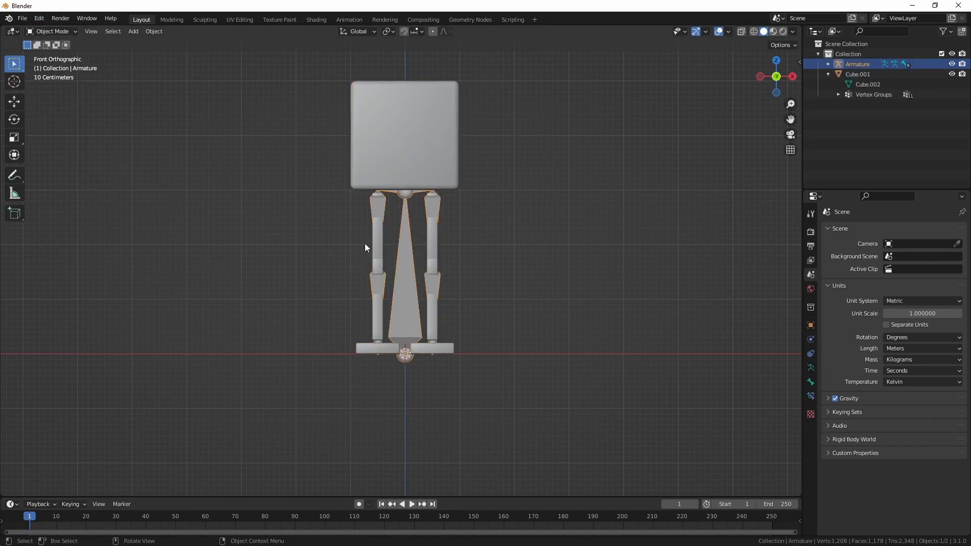
{"action": "scroll", "coordinate": [446, 223], "scroll_direction": "up", "scroll_amount": 4}
{"action": "left_click", "coordinate": [69, 34]}
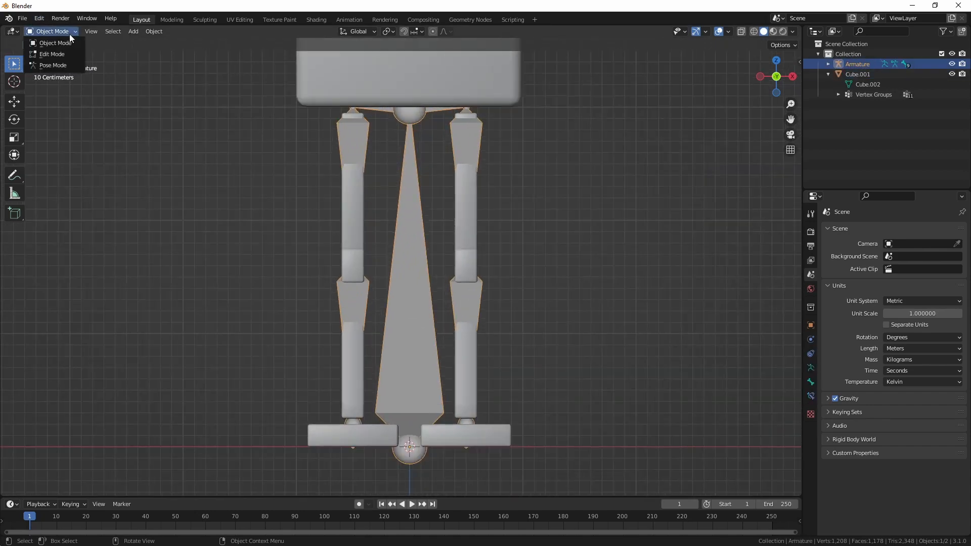
{"action": "left_click", "coordinate": [53, 65]}
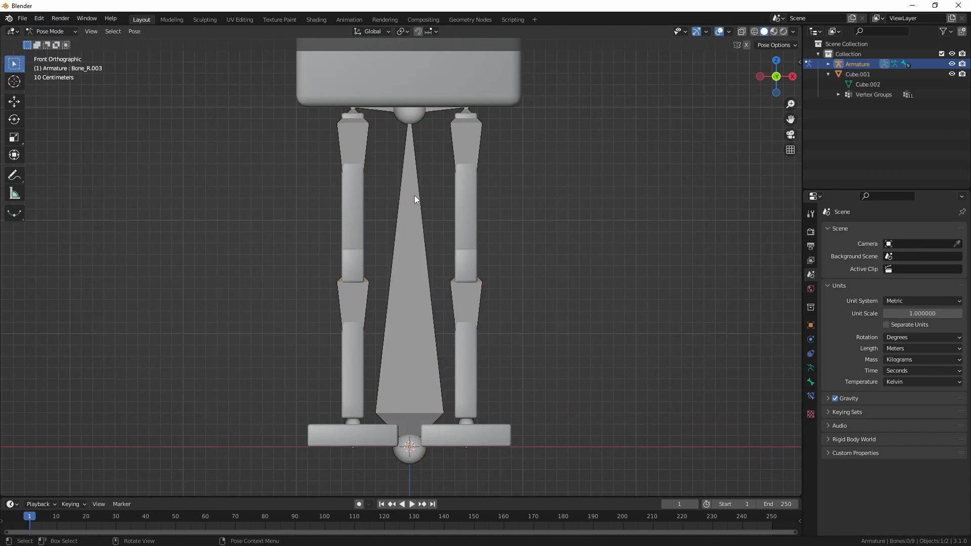
{"action": "left_click", "coordinate": [415, 247]}
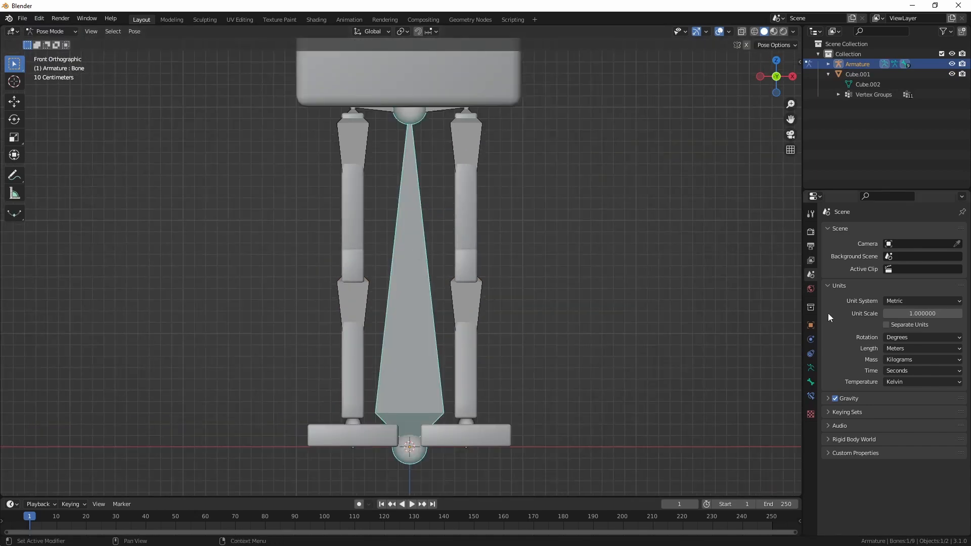
Rename the armature's data block as Armature.
{"action": "left_click", "coordinate": [811, 369]}
{"action": "left_click", "coordinate": [861, 228]}
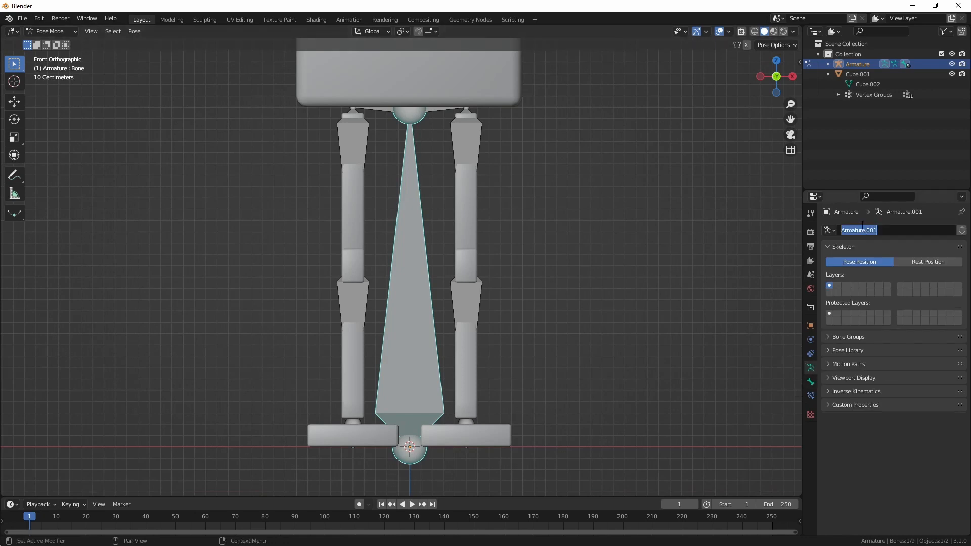
{"action": "type", "text": "Rig.001"}
{"action": "key", "text": "Return"}
{"action": "left_click", "coordinate": [844, 230]}
{"action": "left_click", "coordinate": [888, 242]}
{"action": "type", "text": "Armature"}
{"action": "key", "text": "Return"}
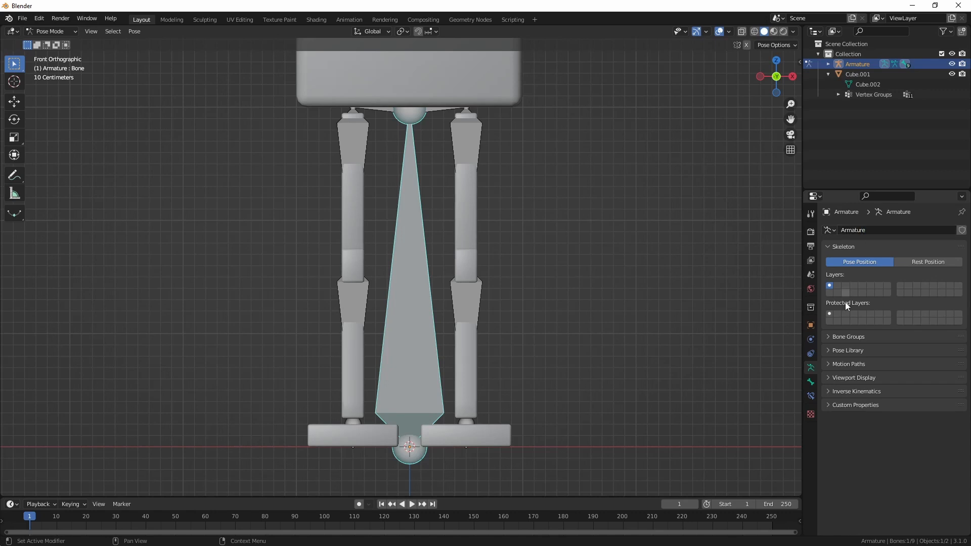
Rename the central bone as Root and the left hip bone as Hip_L.
{"action": "left_click", "coordinate": [810, 382]}
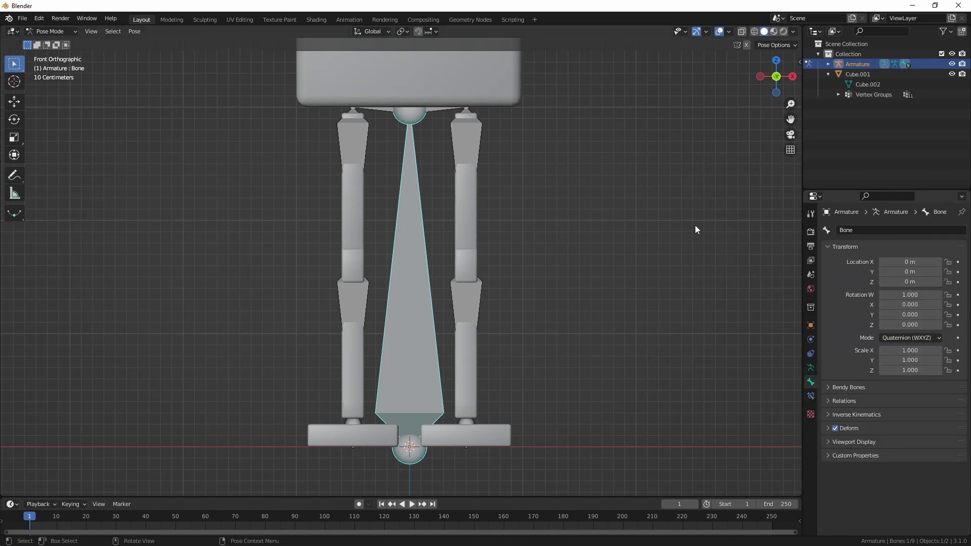
{"action": "left_click", "coordinate": [871, 231]}
{"action": "type", "text": "Root"}
{"action": "key", "text": "Return"}
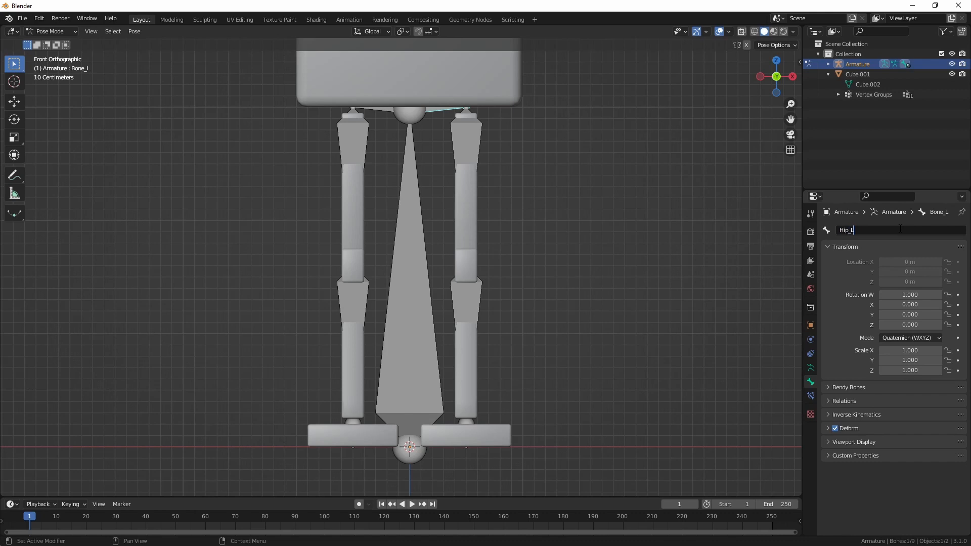
{"action": "key", "text": "Return"}
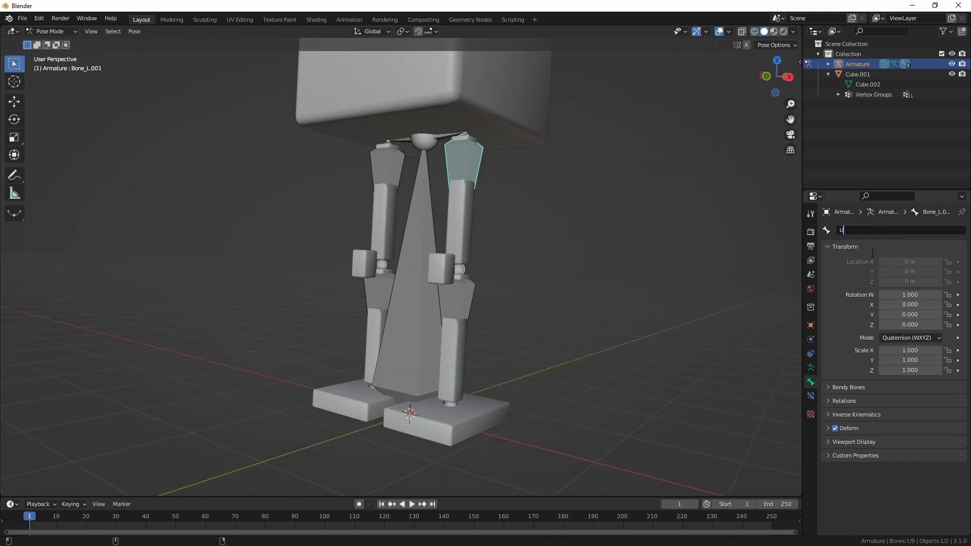
Rename the left leg's upper bone as UpperLeg_L and its lower bone as LowerLeg_L.
{"action": "type", "text": "pperLeg_L"}
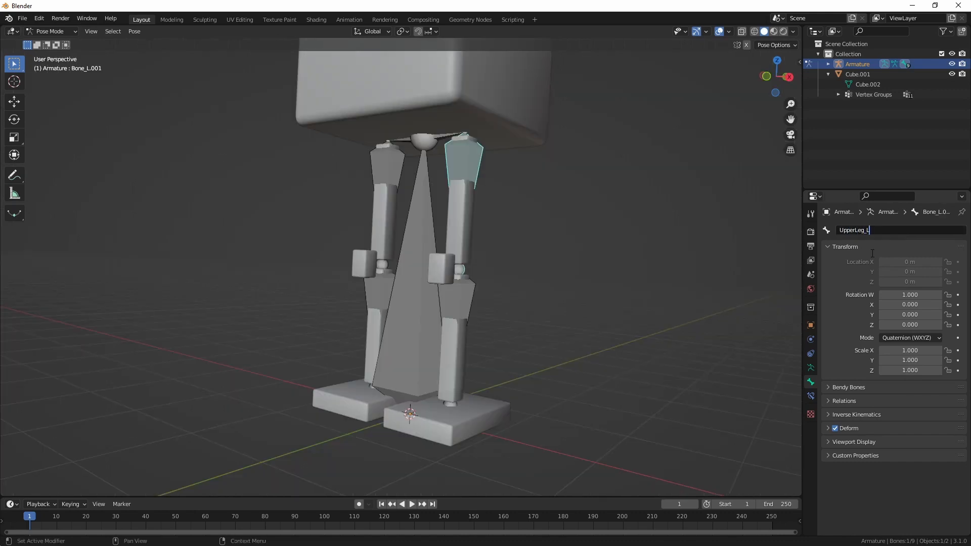
{"action": "key", "text": "Return"}
{"action": "left_click", "coordinate": [886, 231]}
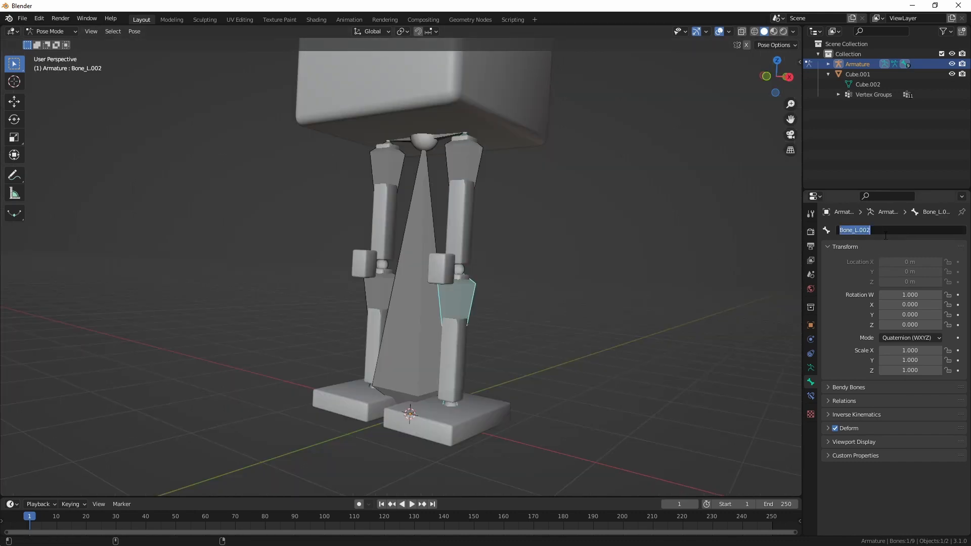
{"action": "type", "text": "LowerLeg"}
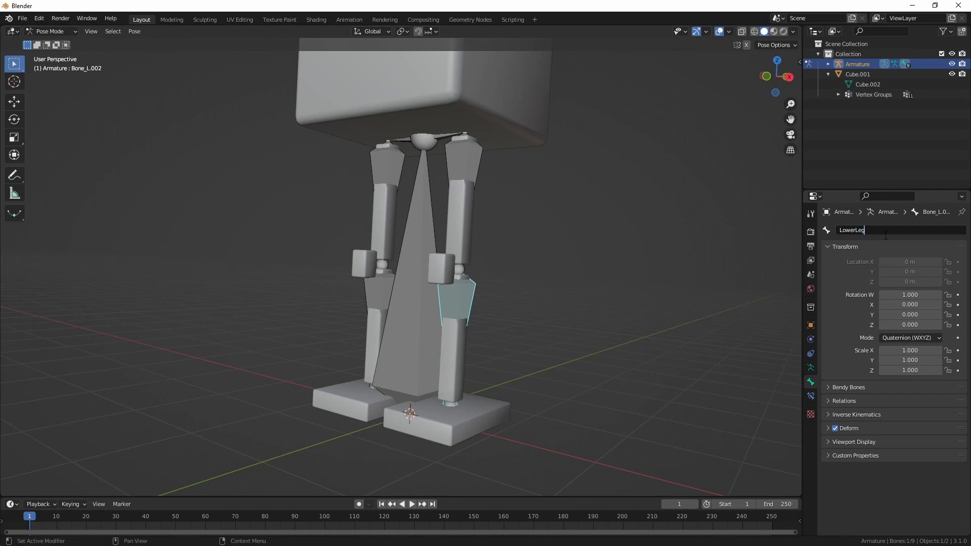
{"action": "type", "text": "_L"}
{"action": "key", "text": "Return"}
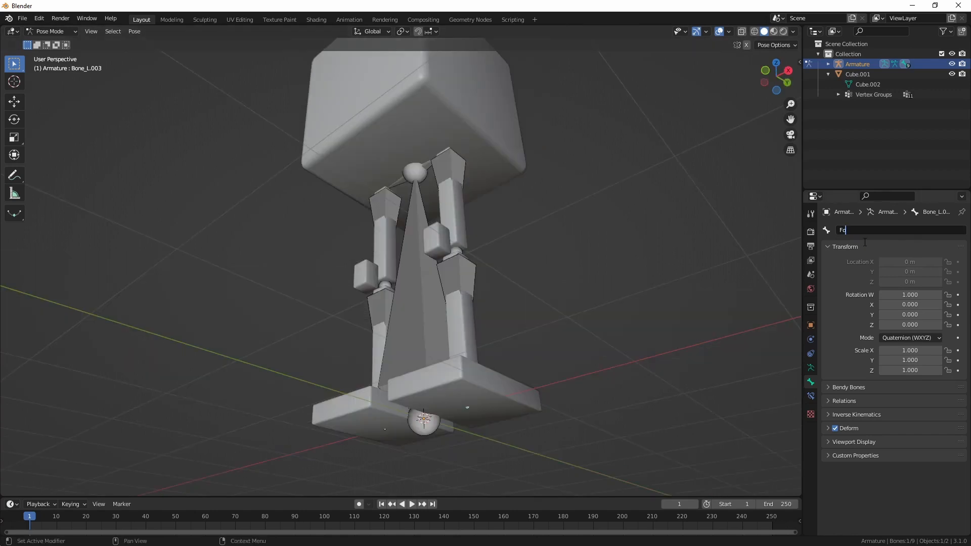
Rename the left foot bone as Foot_L and the right foot bone as Foot_R.
{"action": "type", "text": "t_L"}
{"action": "key", "text": "Return"}
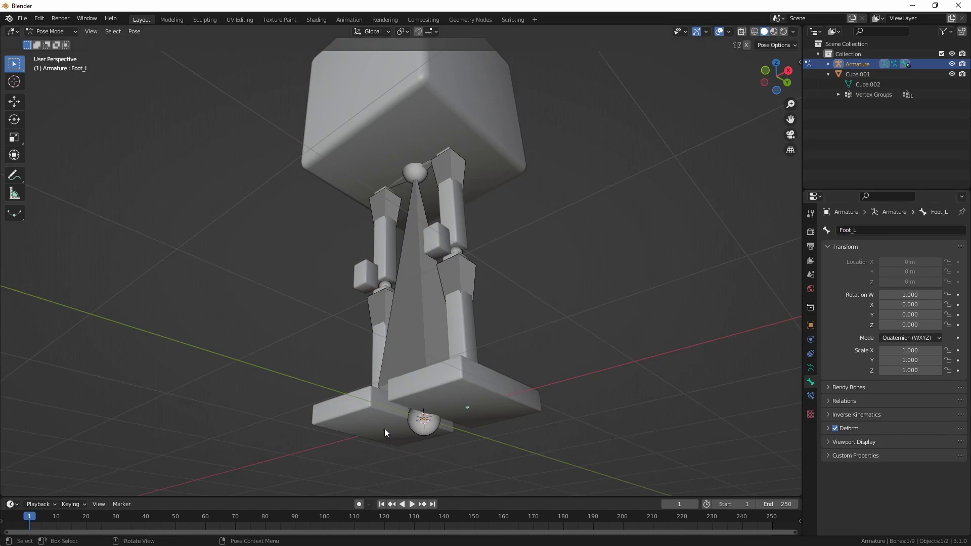
{"action": "left_click", "coordinate": [385, 429]}
{"action": "left_click", "coordinate": [896, 232]}
{"action": "key", "text": "ctrl+v"}
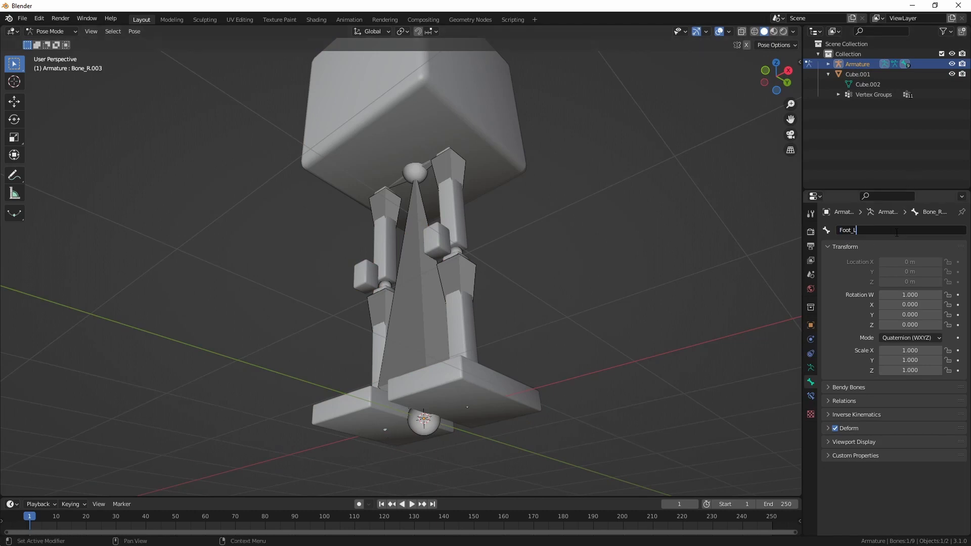
{"action": "key", "text": "BackSpace"}
{"action": "type", "text": "R"}
{"action": "key", "text": "Return"}
Rename the right lower leg bone as LowerLeg_R, reusing the left lower leg bone's name.
{"action": "left_click", "coordinate": [475, 278]}
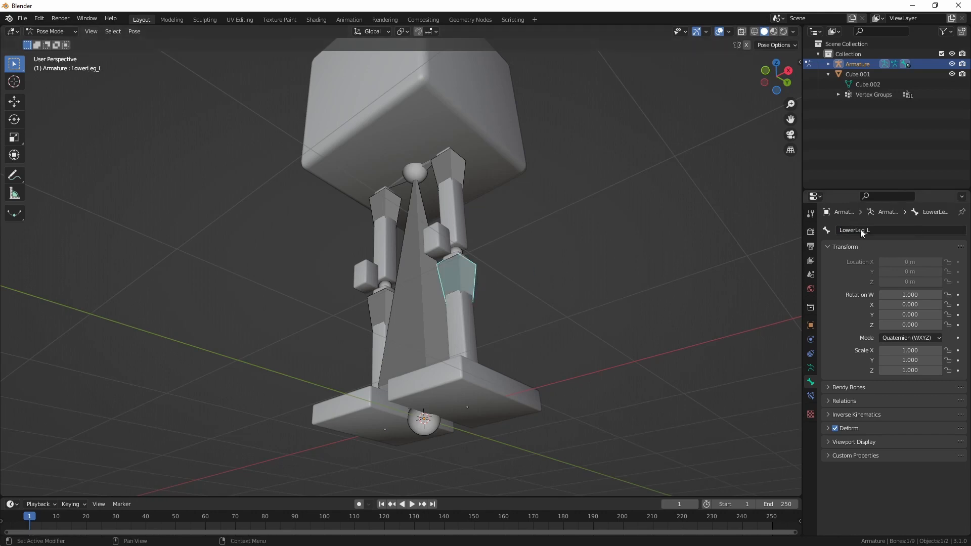
{"action": "left_click", "coordinate": [379, 311]}
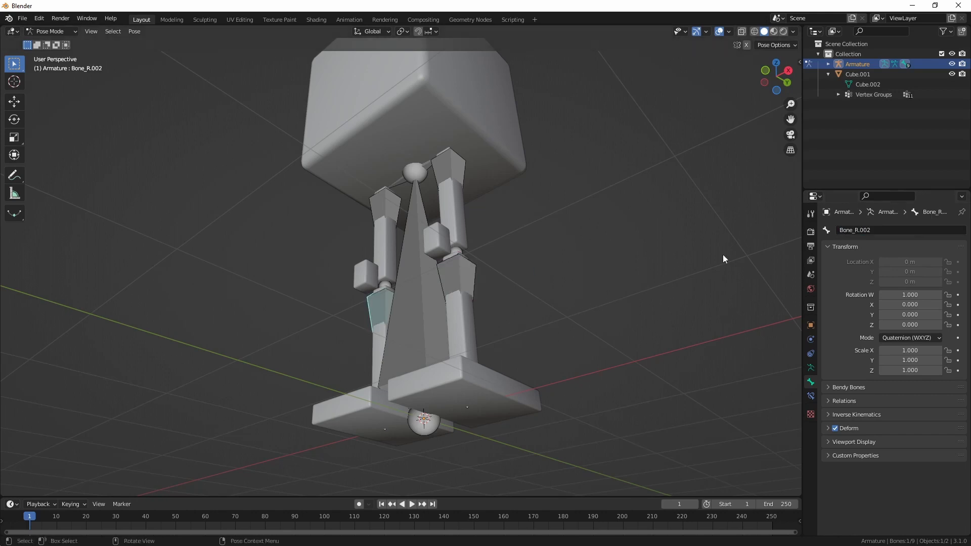
{"action": "left_click", "coordinate": [910, 233]}
{"action": "key", "text": "ctrl+v"}
{"action": "key", "text": "BackSpace"}
{"action": "type", "text": "R"}
{"action": "key", "text": "Return"}
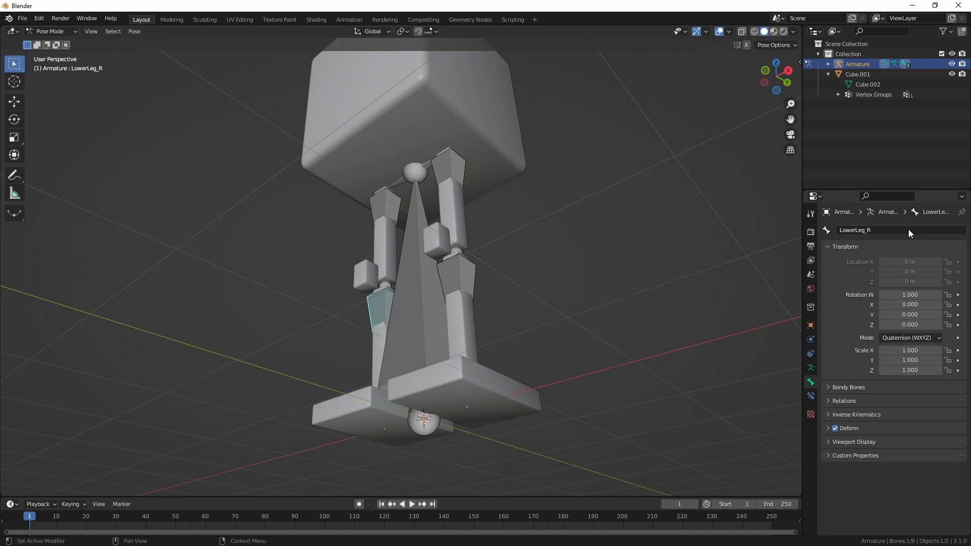
Rename the right upper leg bone as UpperLeg_R, reusing the left upper leg bone's name.
{"action": "left_click", "coordinate": [452, 172]}
{"action": "left_click", "coordinate": [888, 229]}
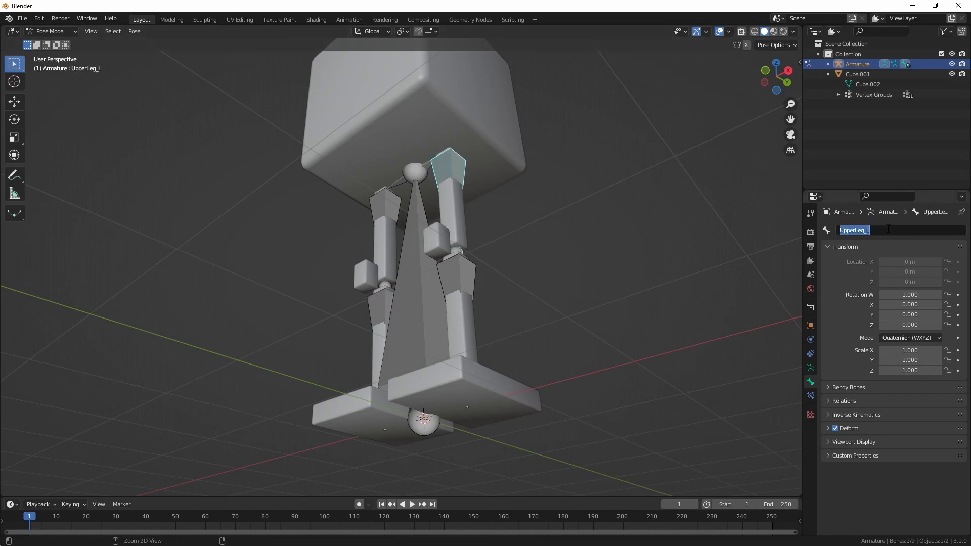
{"action": "key", "text": "ctrl+c"}
{"action": "left_click", "coordinate": [405, 203]}
{"action": "left_click", "coordinate": [404, 203]}
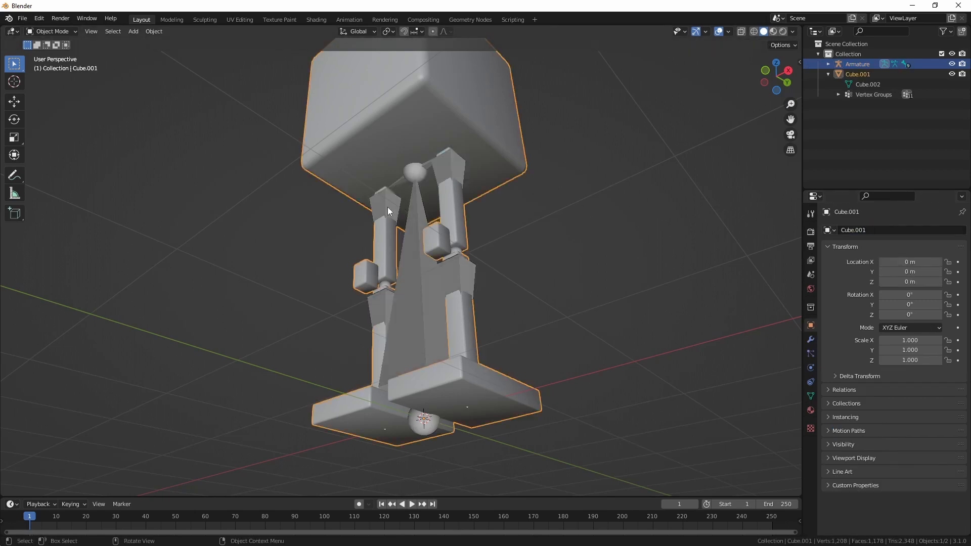
{"action": "left_click", "coordinate": [387, 208]}
{"action": "left_click", "coordinate": [887, 232]}
{"action": "key", "text": "ctrl+v"}
{"action": "key", "text": "BackSpace"}
{"action": "type", "text": "R"}
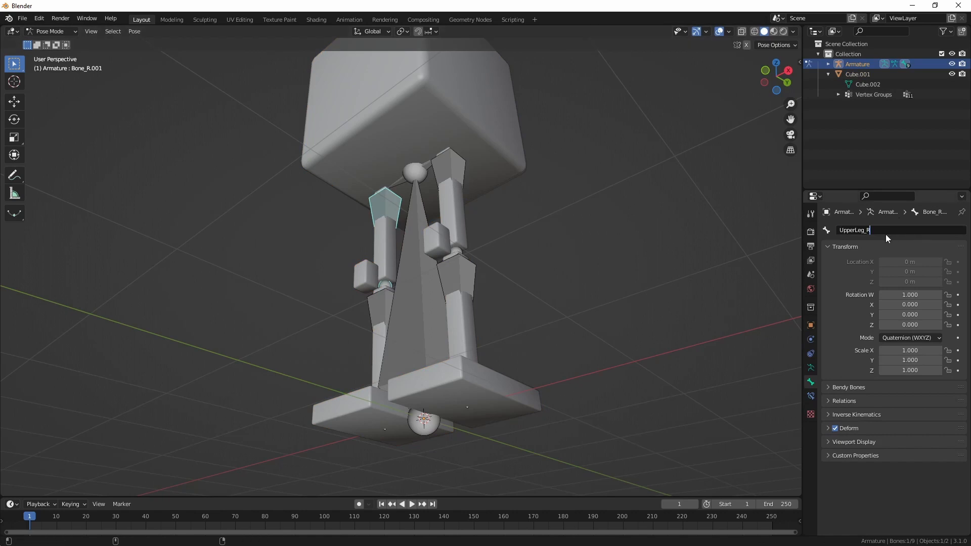
{"action": "key", "text": "Return"}
Rename the right hip bone as Hip_R.
{"action": "left_click", "coordinate": [399, 192]}
{"action": "left_click", "coordinate": [886, 230]}
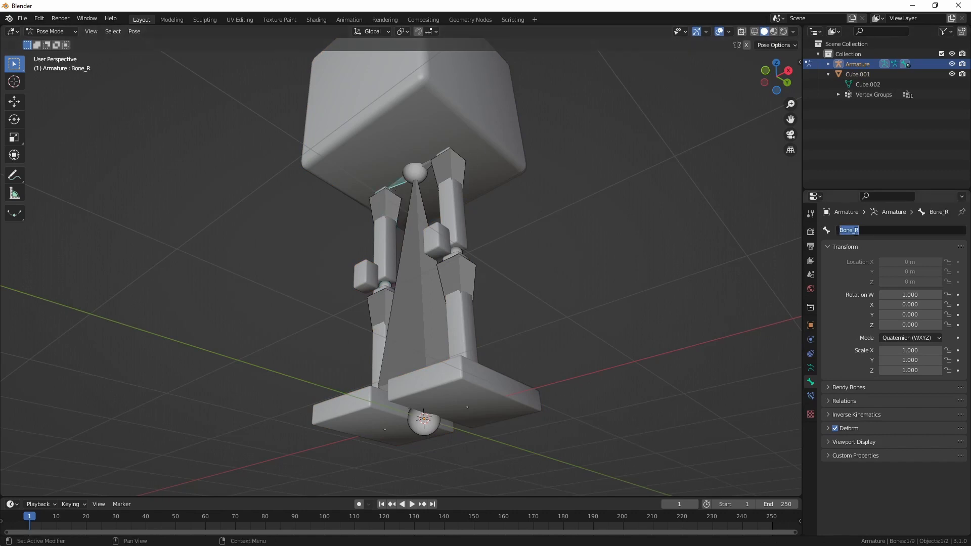
{"action": "type", "text": "Hip_R"}
{"action": "key", "text": "Return"}
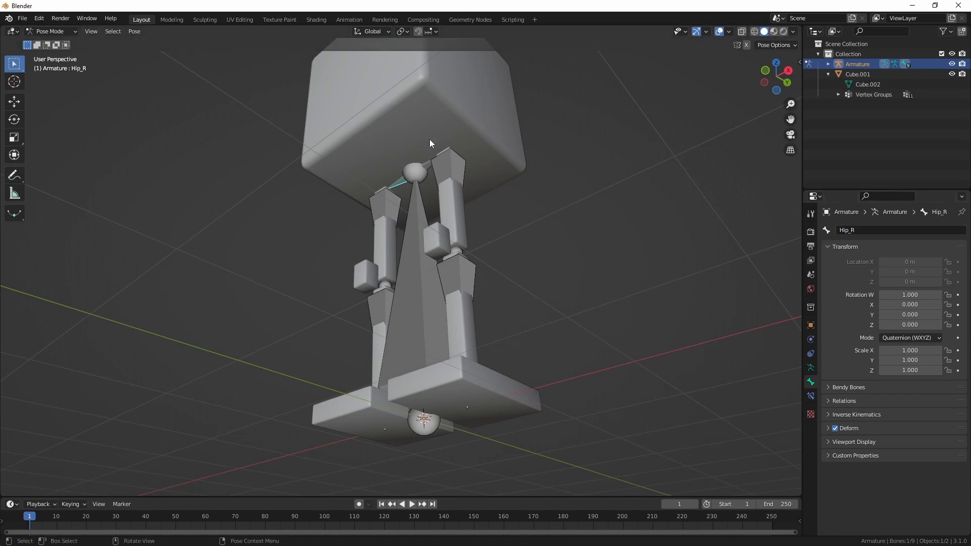
Parent the character mesh to the armature using Armature Deform With Automatic Weights.
{"action": "middle_click_drag", "start_coordinate": [445, 153], "coordinate": [430, 141]}
{"action": "key", "text": "ctrl+Tab"}
{"action": "left_click", "coordinate": [430, 111]}
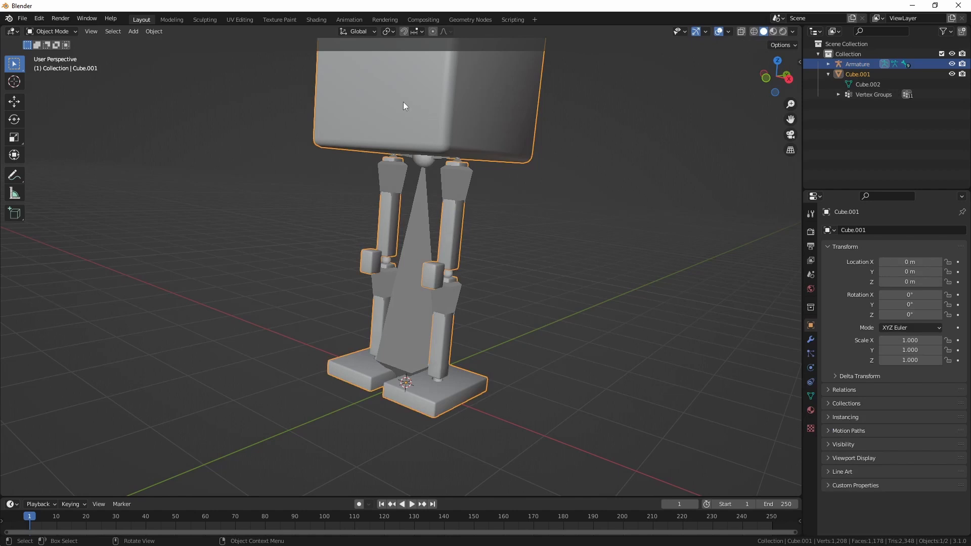
{"action": "left_click", "coordinate": [421, 211], "text": "shift"}
{"action": "key", "text": "ctrl+Tab"}
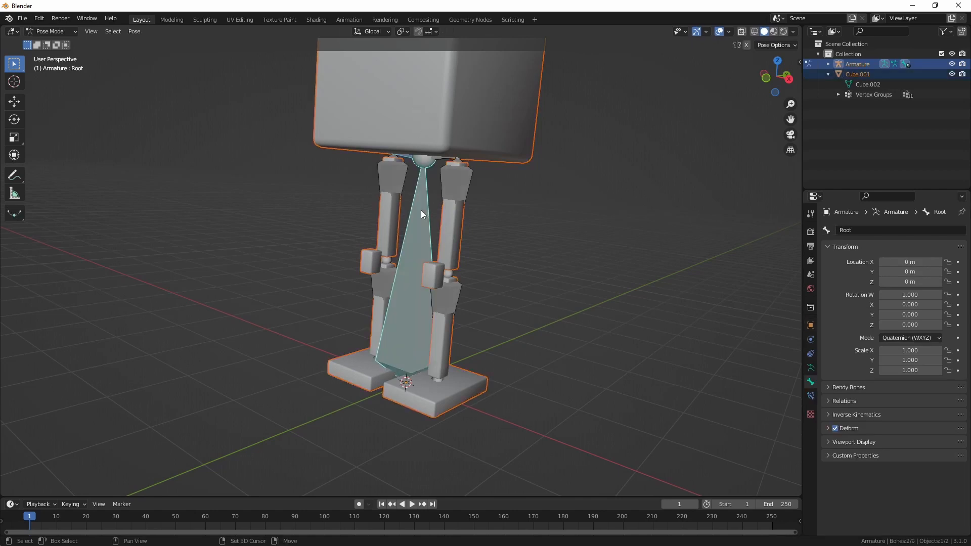
{"action": "key", "text": "ctrl+p"}
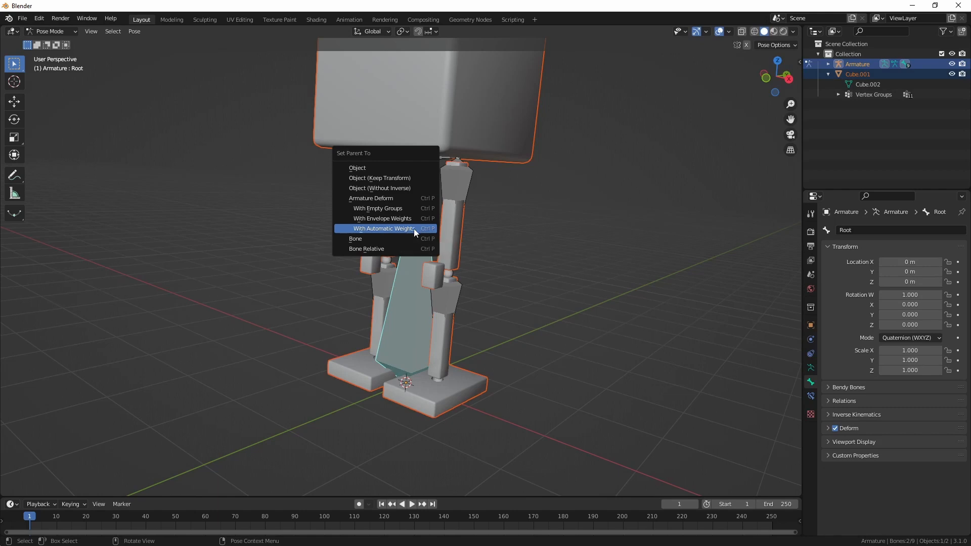
{"action": "left_click", "coordinate": [414, 229]}
Test the mesh deformation by trial-rotating the left upper and lower leg bones, cancelling each rotation.
{"action": "left_click", "coordinate": [440, 194]}
{"action": "key", "text": "r"}
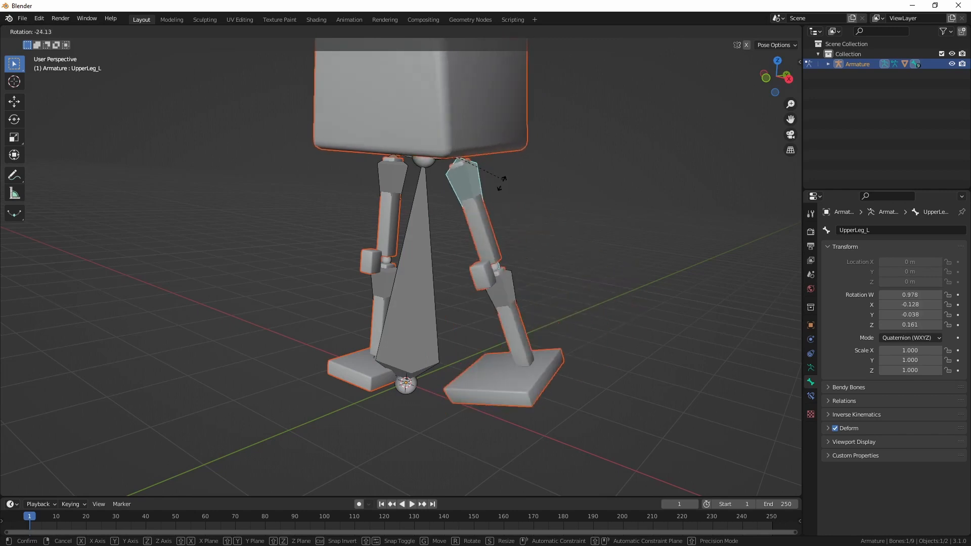
{"action": "right_click", "coordinate": [503, 186]}
{"action": "left_click", "coordinate": [446, 292]}
{"action": "key", "text": "r"}
{"action": "right_click", "coordinate": [505, 187]}
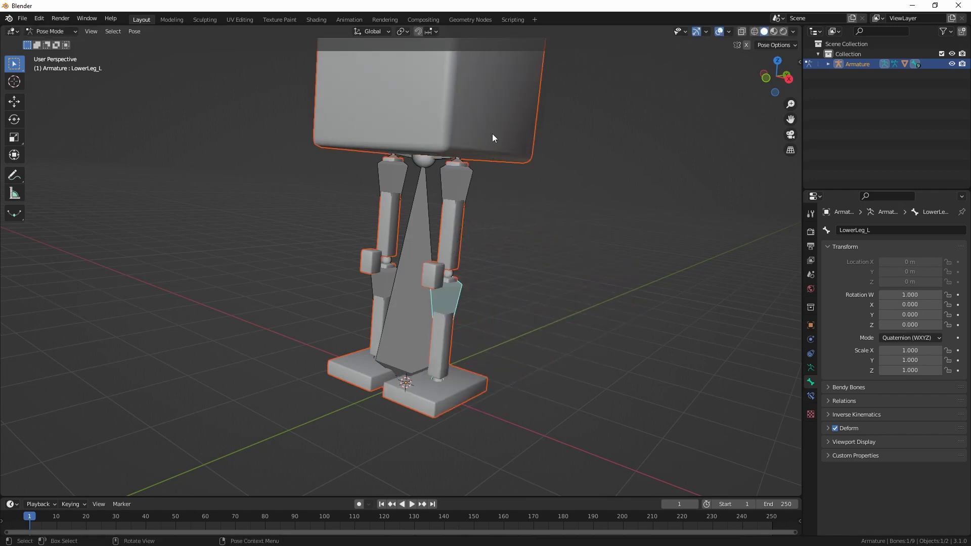
{"action": "scroll", "coordinate": [393, 208], "scroll_direction": "down", "scroll_amount": 1}
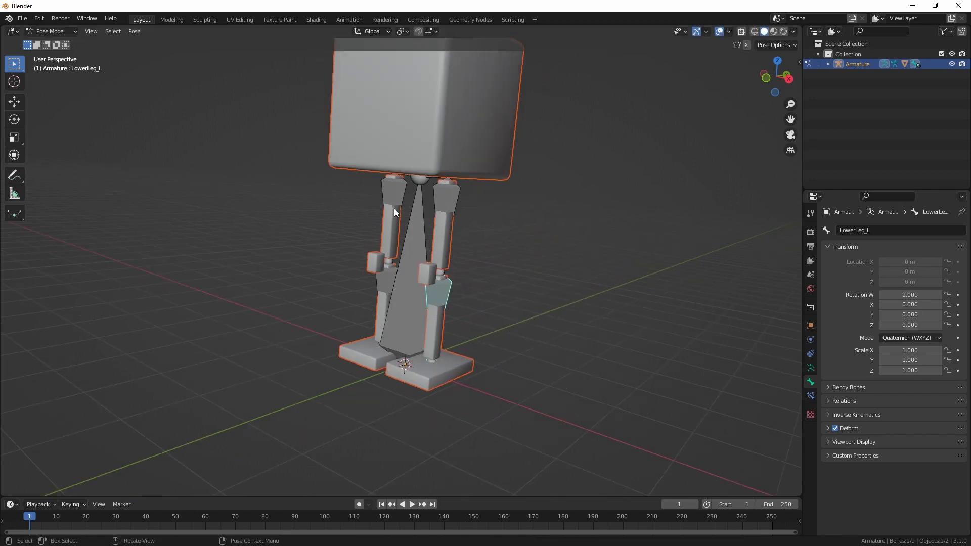
{"action": "key", "text": "KP_1"}
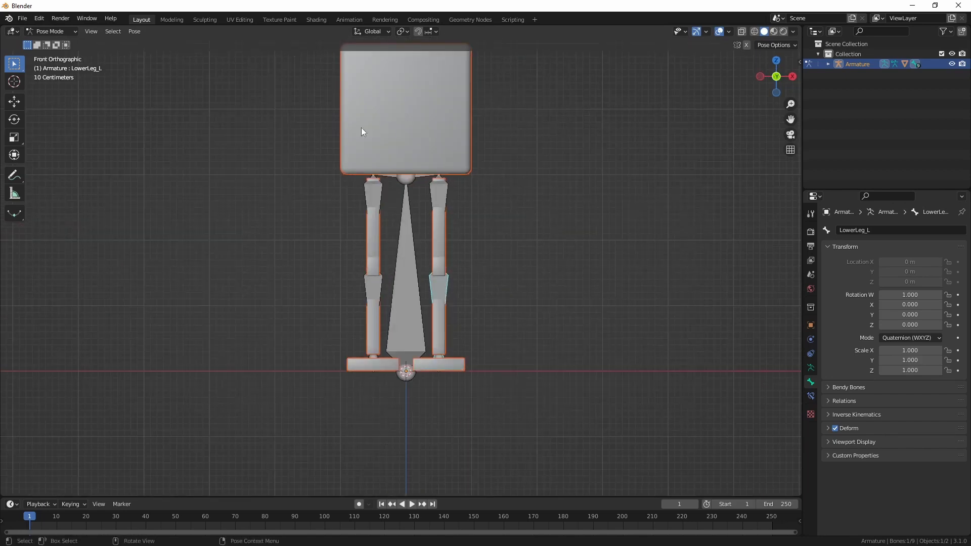
{"action": "key", "text": "a"}
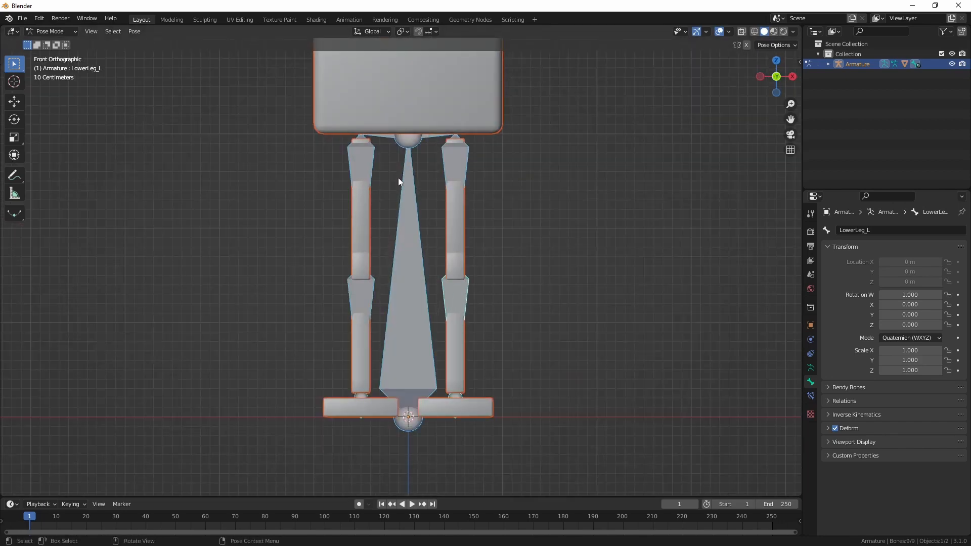
{"action": "left_click", "coordinate": [23, 18]}
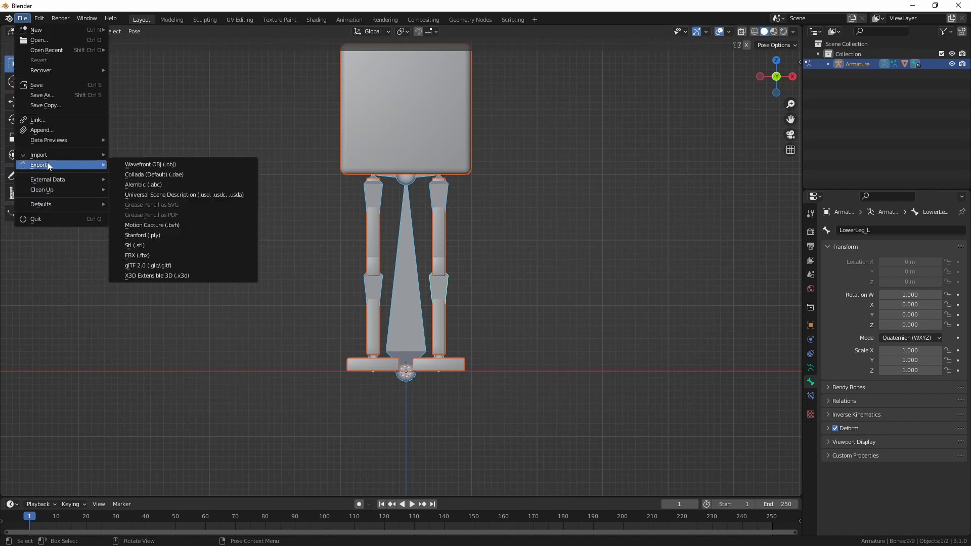
Switch to Object Mode and select the character mesh together with its armature.
{"action": "left_click", "coordinate": [53, 31]}
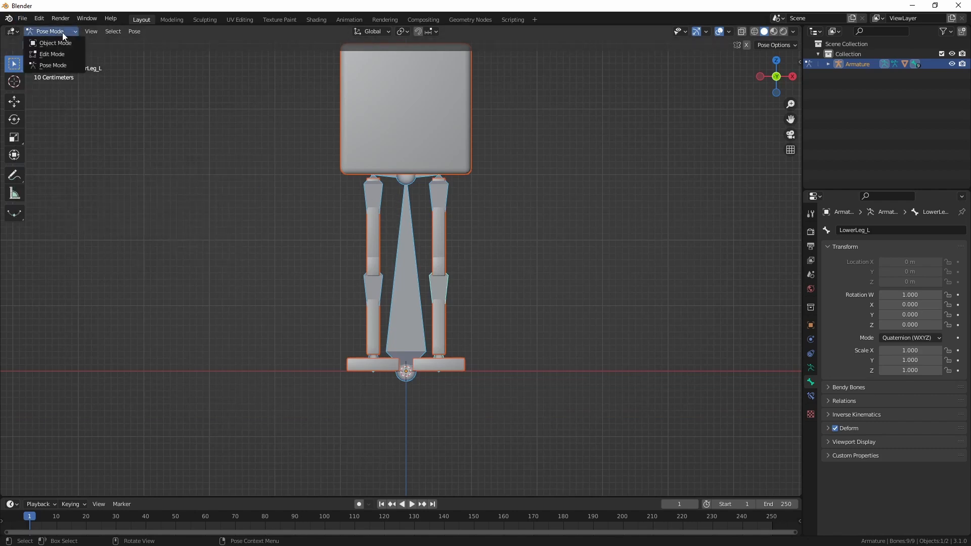
{"action": "left_click", "coordinate": [70, 45]}
{"action": "left_click", "coordinate": [374, 144]}
{"action": "left_click", "coordinate": [410, 219], "text": "shift"}
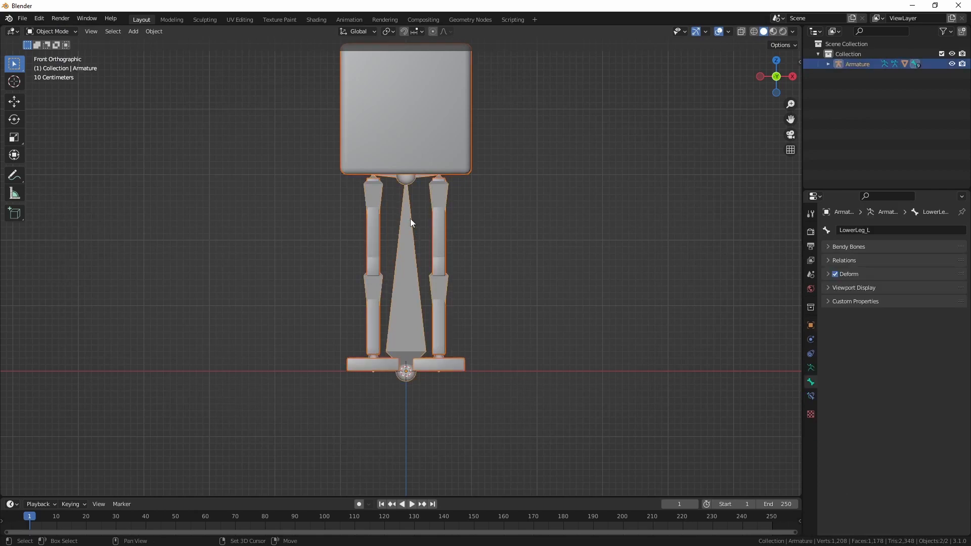
Start an FBX export of the character, choosing the existing test.fbx in the tutorial folder as the target file.
{"action": "left_click", "coordinate": [22, 19]}
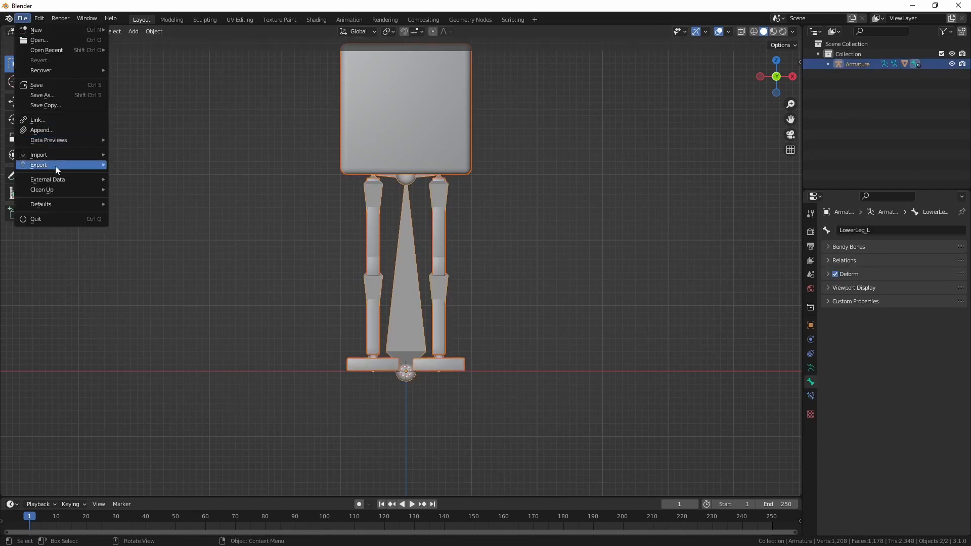
{"action": "mouse_move", "coordinate": [56, 166]}
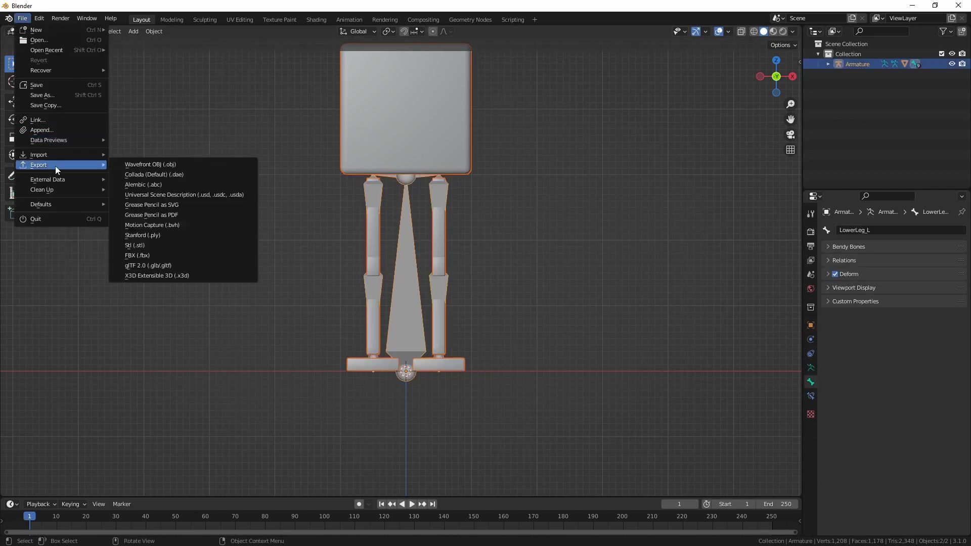
{"action": "left_click", "coordinate": [147, 256]}
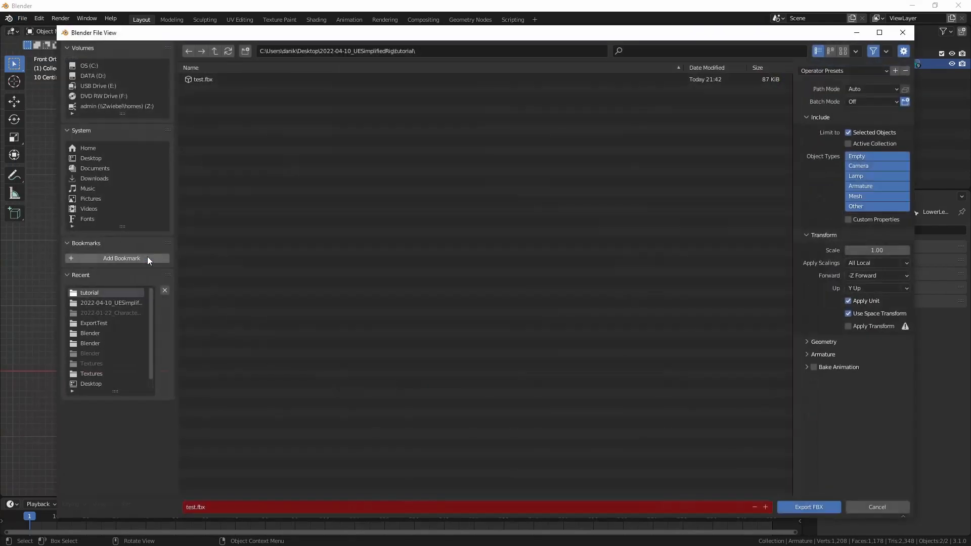
{"action": "left_click", "coordinate": [199, 81]}
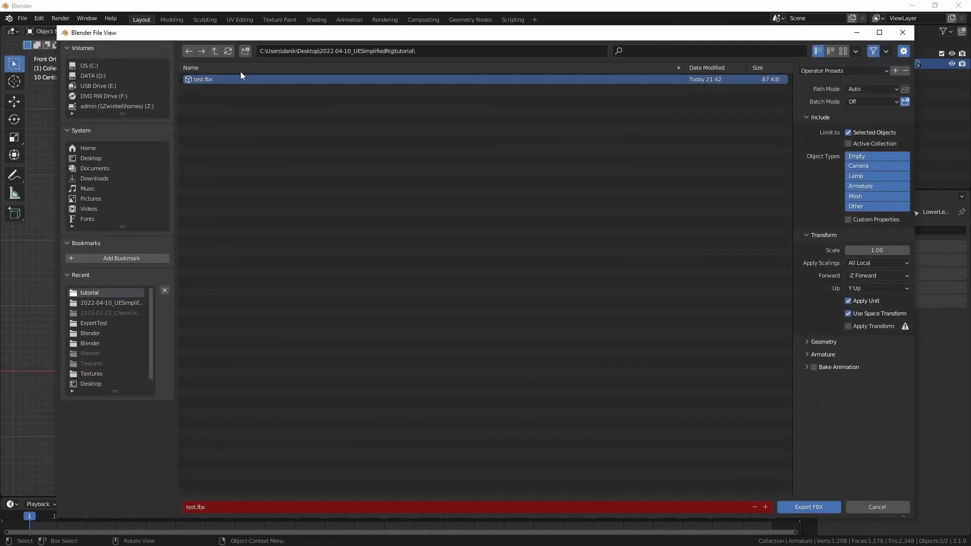
{"action": "left_click_drag", "start_coordinate": [267, 39], "coordinate": [241, 33]}
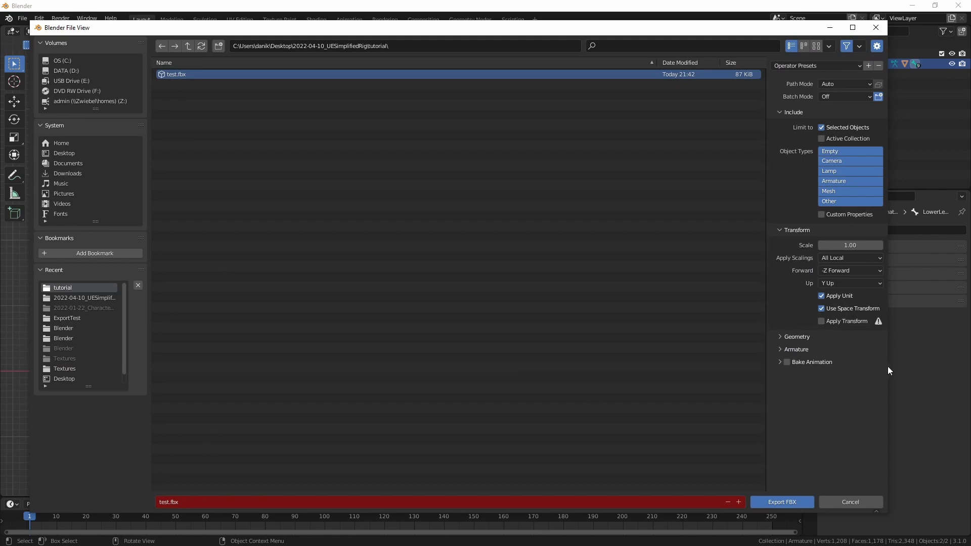
{"action": "left_click_drag", "start_coordinate": [888, 366], "coordinate": [676, 377]}
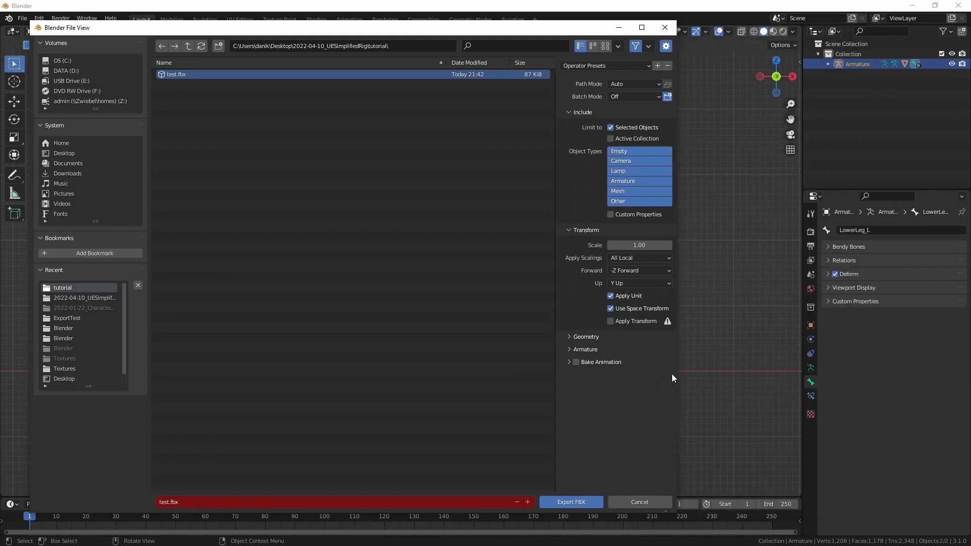
Restore the export operator defaults and limit the export to Selected Objects.
{"action": "left_click", "coordinate": [632, 69]}
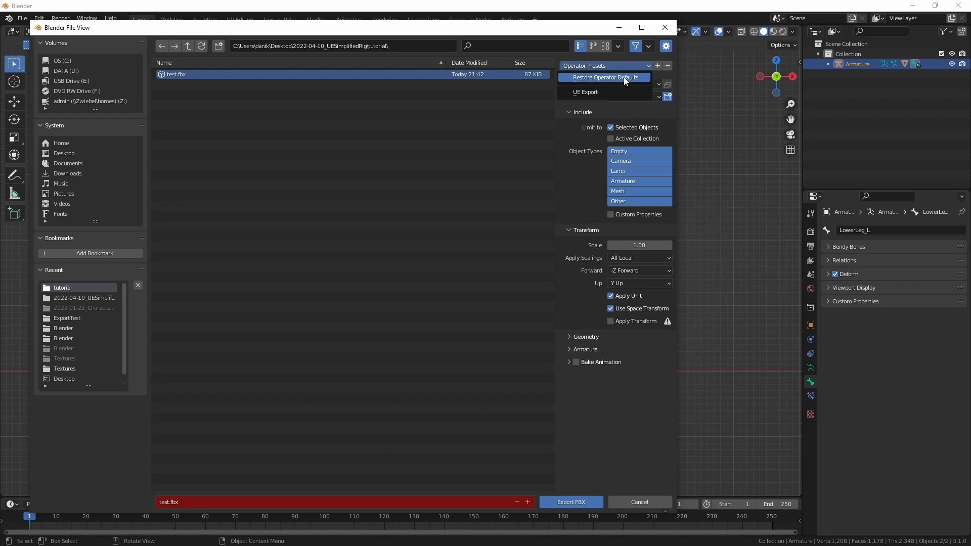
{"action": "left_click", "coordinate": [625, 78]}
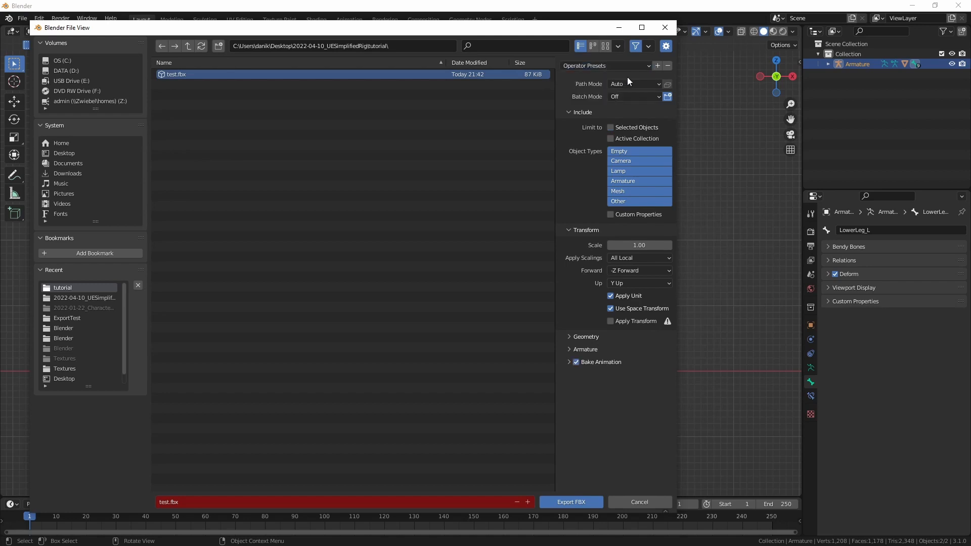
{"action": "left_click", "coordinate": [610, 128]}
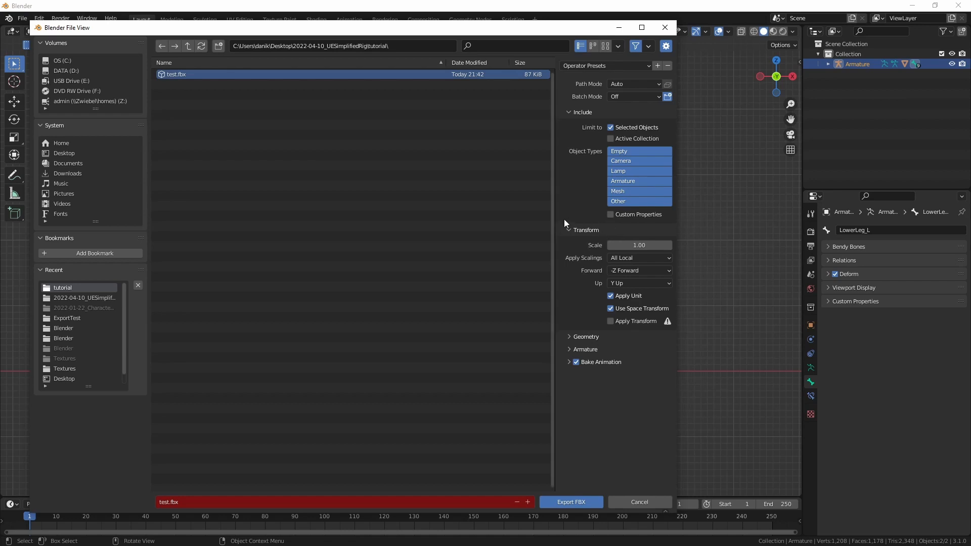
Set the export's geometry smoothing to Edge.
{"action": "left_click", "coordinate": [579, 229]}
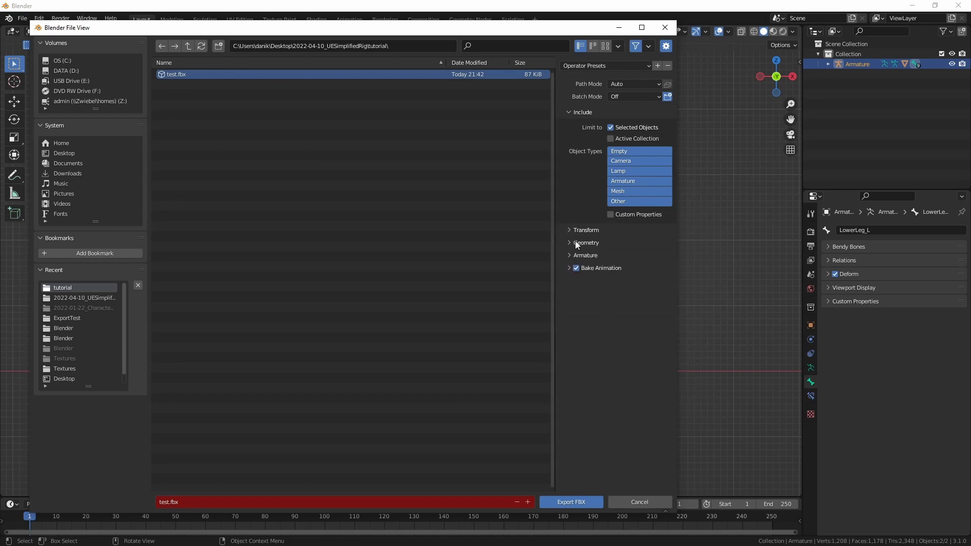
{"action": "left_click", "coordinate": [577, 244]}
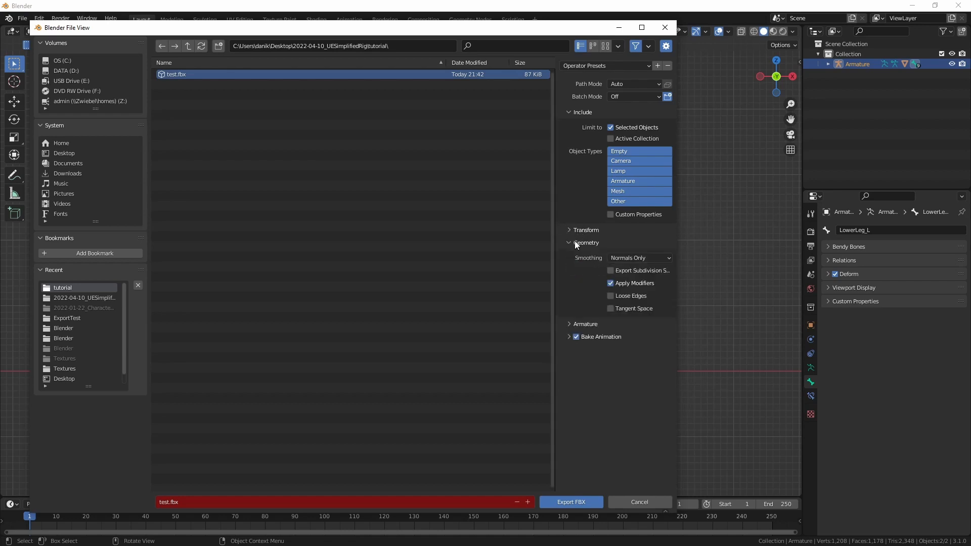
{"action": "left_click", "coordinate": [633, 258]}
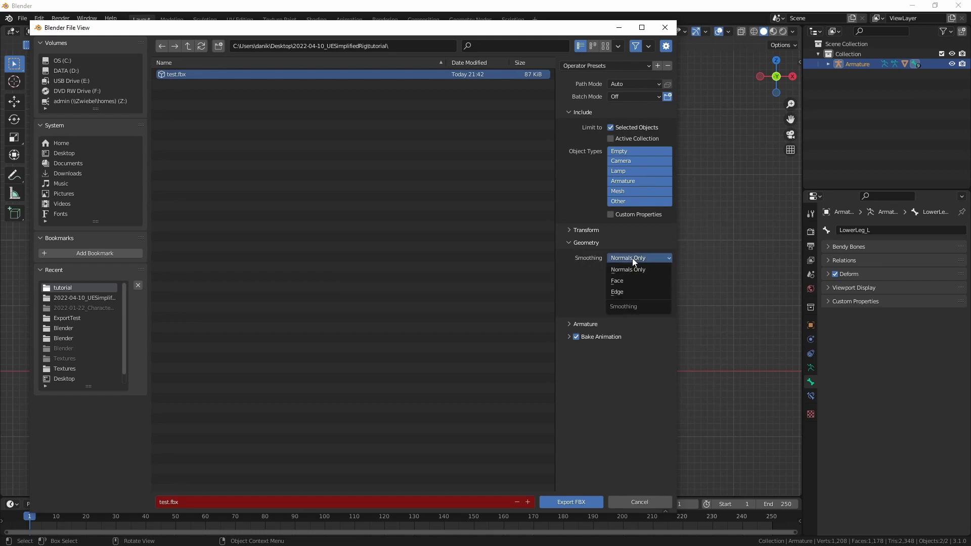
{"action": "left_click", "coordinate": [629, 293]}
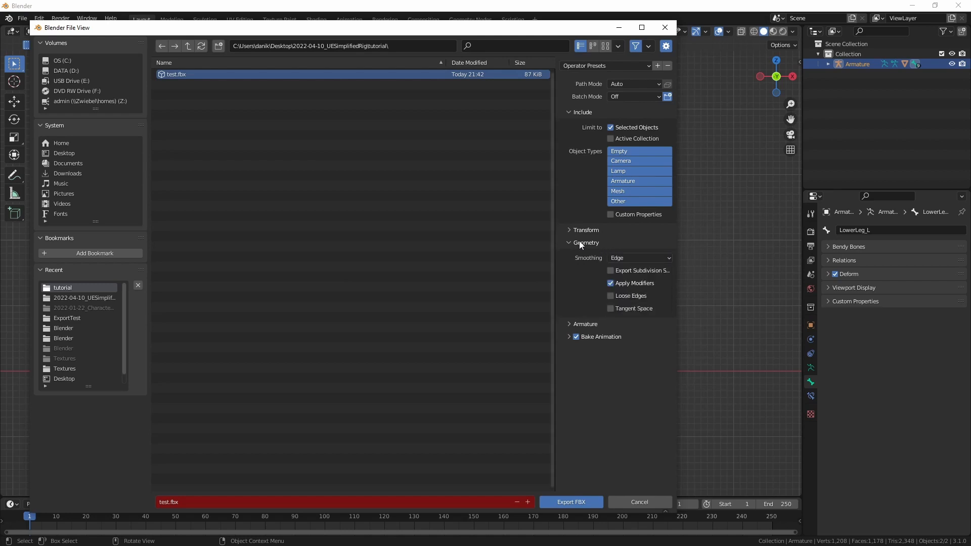
{"action": "left_click", "coordinate": [580, 242]}
Review the armature export options, disable Bake Animation and export the character to test.fbx.
{"action": "left_click", "coordinate": [576, 256]}
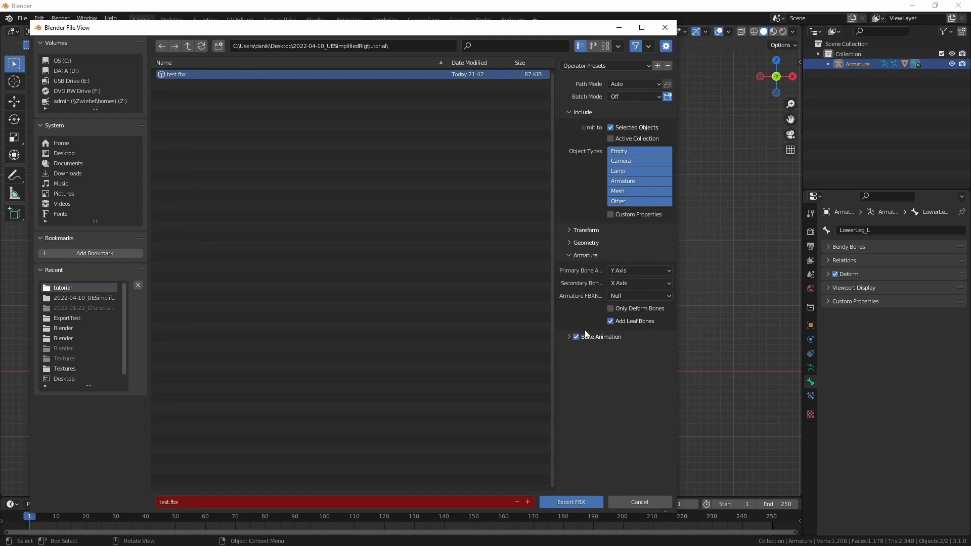
{"action": "left_click", "coordinate": [582, 257]}
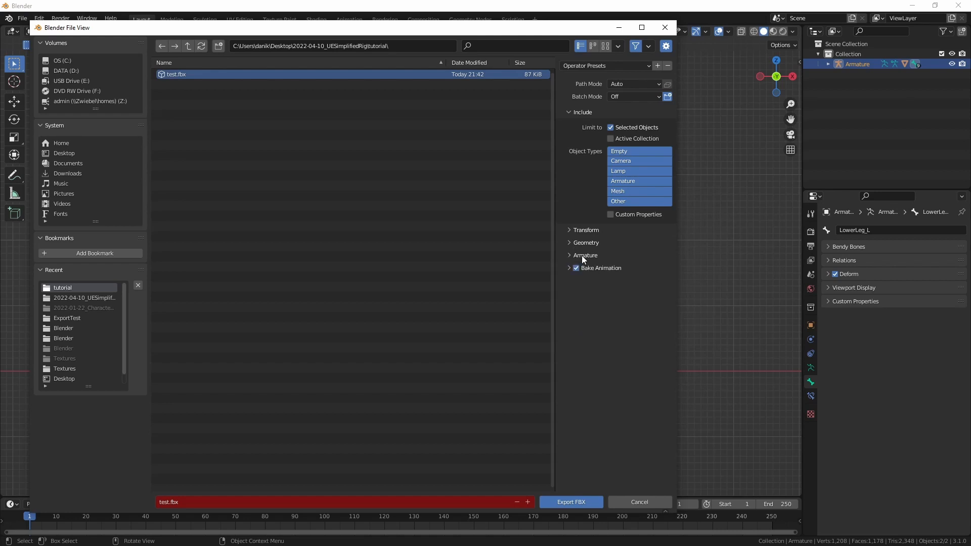
{"action": "left_click", "coordinate": [570, 269]}
{"action": "left_click", "coordinate": [575, 267]}
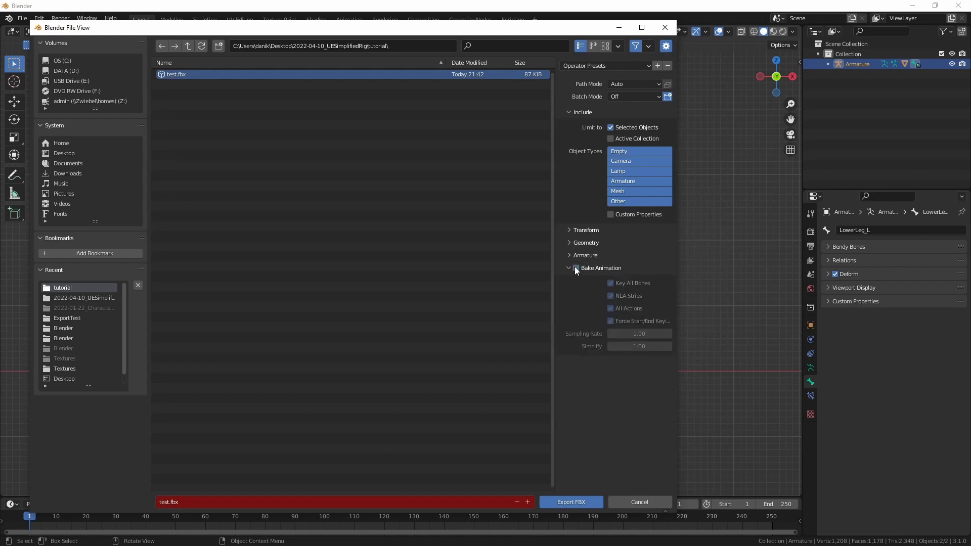
{"action": "left_click", "coordinate": [568, 269]}
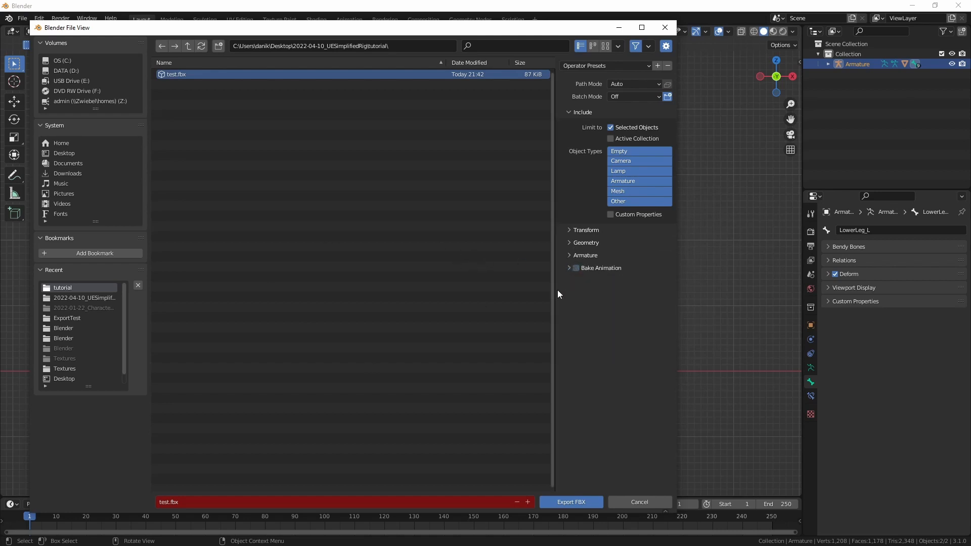
{"action": "left_click", "coordinate": [579, 502]}
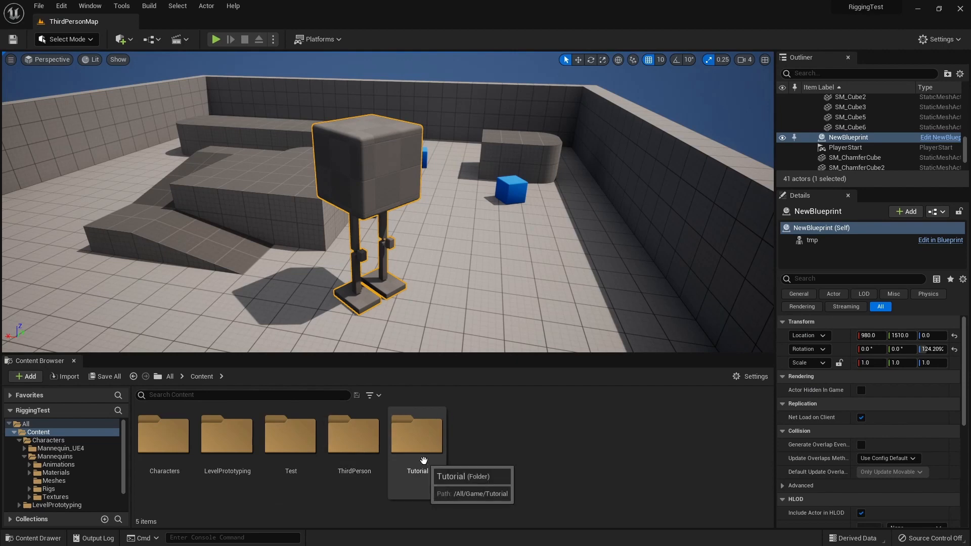
Switch to Unreal Engine and start importing test.fbx into the Tutorial content folder, with the import options reset to default.
{"action": "double_click", "coordinate": [422, 449]}
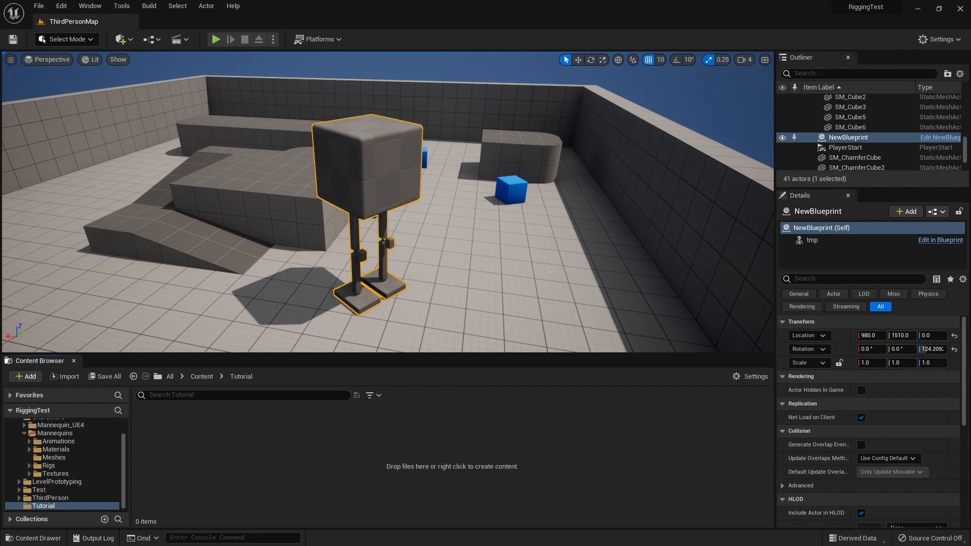
{"action": "left_click_drag", "start_coordinate": [369, 292], "coordinate": [244, 467]}
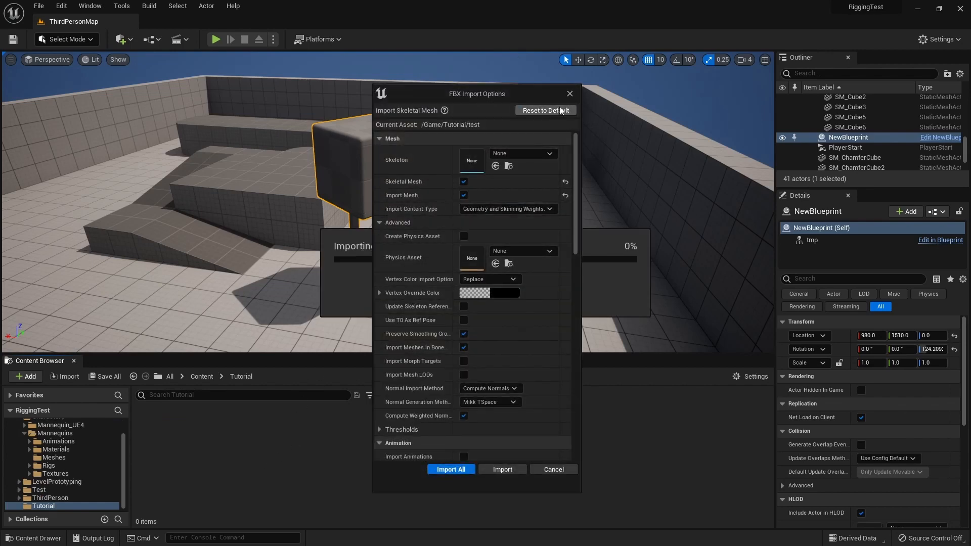
{"action": "left_click", "coordinate": [546, 111]}
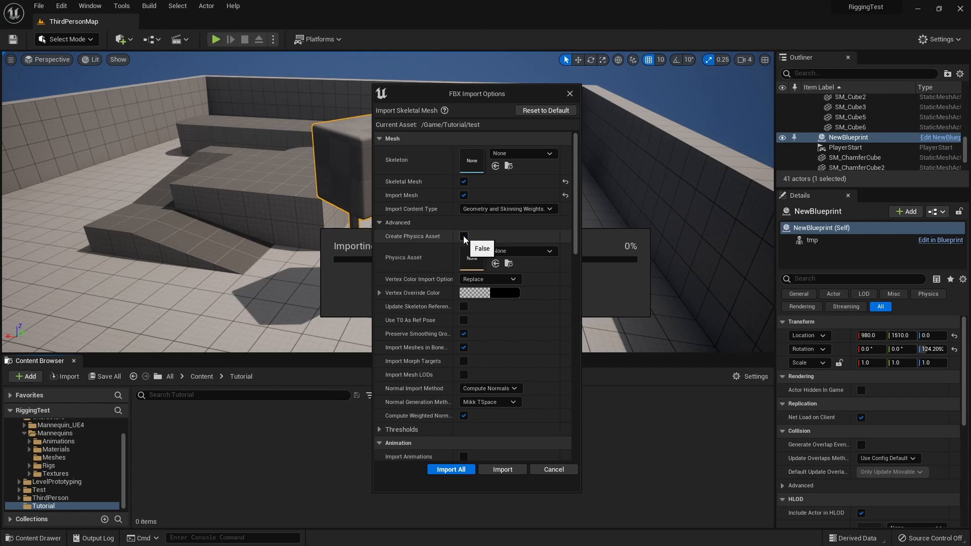
Set the material import method to Do Not Create Material and disable Import Textures.
{"action": "scroll", "coordinate": [465, 239], "scroll_direction": "down", "scroll_amount": 10}
{"action": "scroll", "coordinate": [464, 289], "scroll_direction": "down", "scroll_amount": 5}
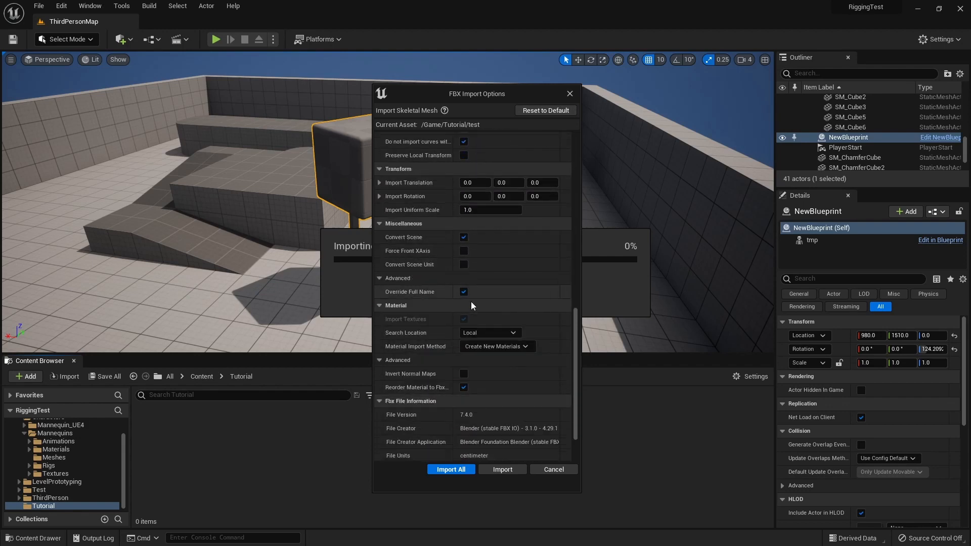
{"action": "left_click", "coordinate": [495, 314]}
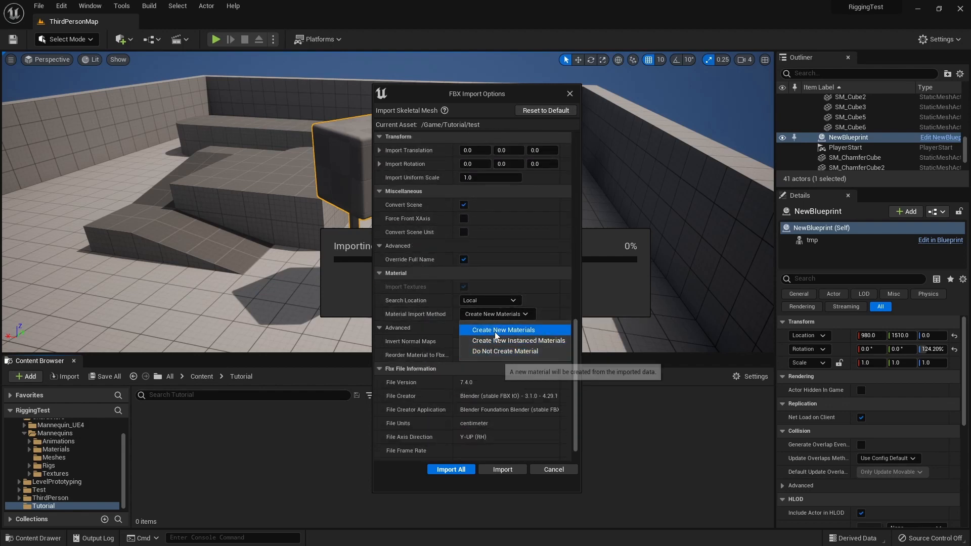
{"action": "left_click", "coordinate": [500, 352]}
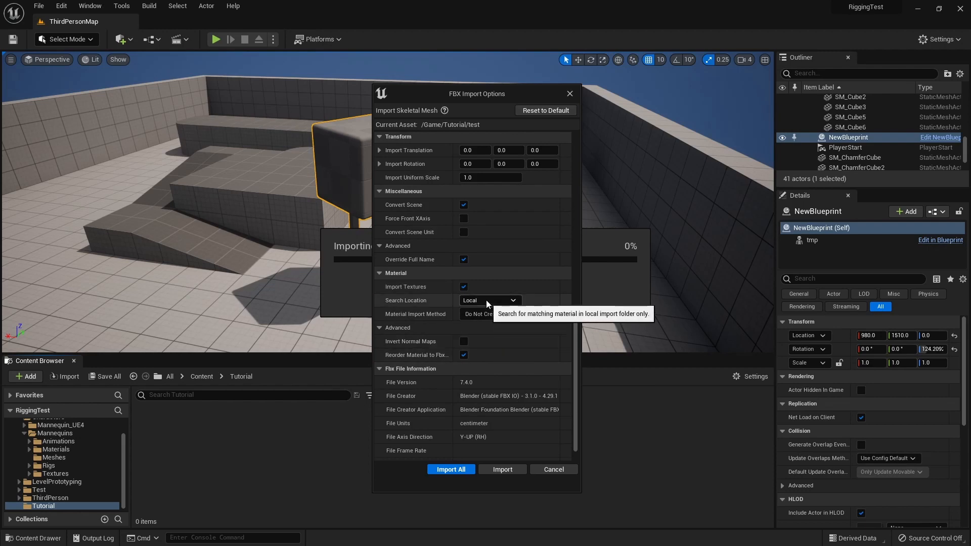
{"action": "left_click", "coordinate": [466, 287]}
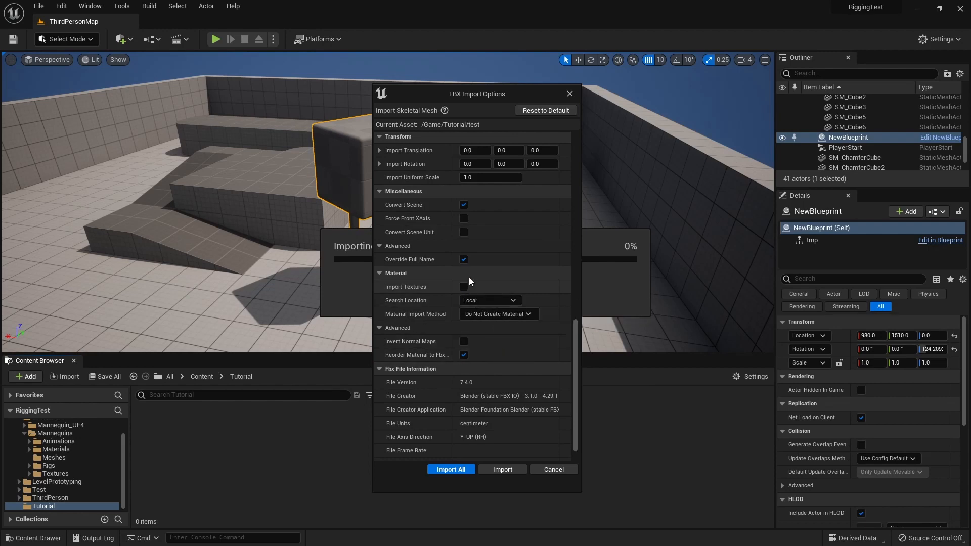
Review the remaining import options, import the skeletal mesh and close the Message Log.
{"action": "scroll", "coordinate": [502, 296], "scroll_direction": "up", "scroll_amount": 2}
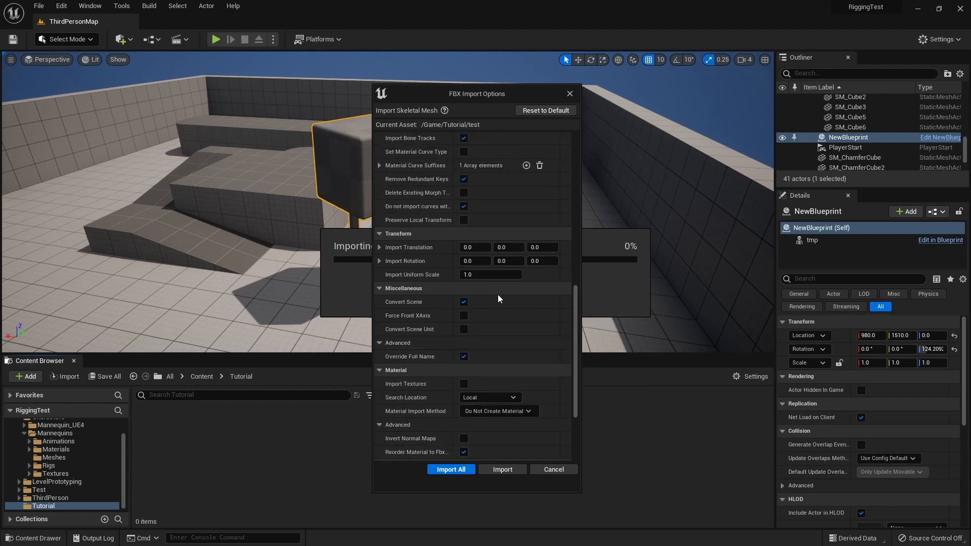
{"action": "scroll", "coordinate": [502, 296], "scroll_direction": "up", "scroll_amount": 7}
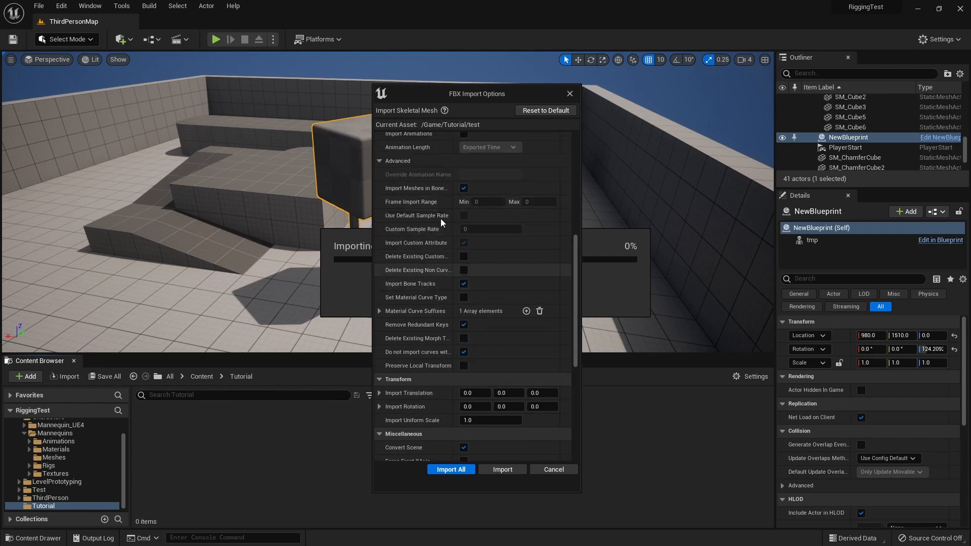
{"action": "left_click", "coordinate": [502, 470]}
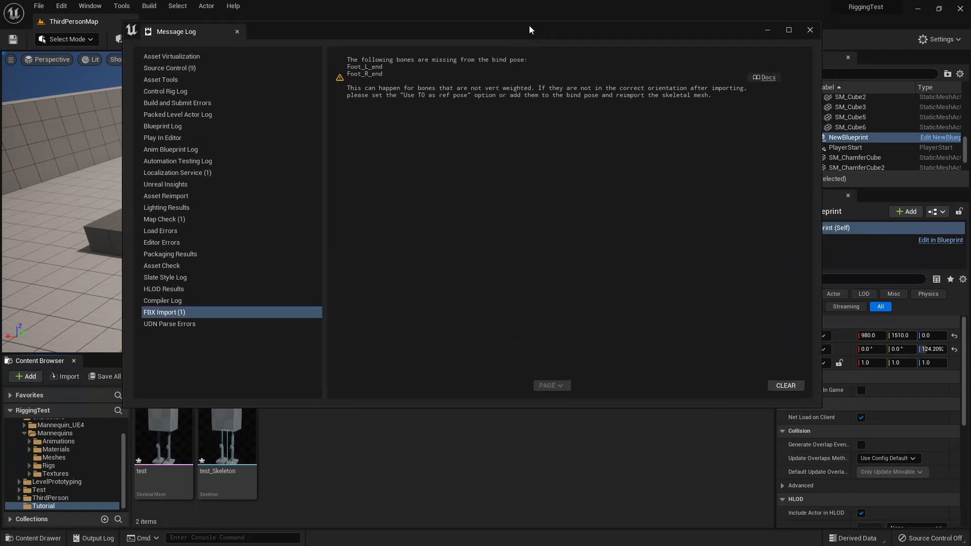
{"action": "left_click_drag", "start_coordinate": [530, 27], "coordinate": [482, 111]}
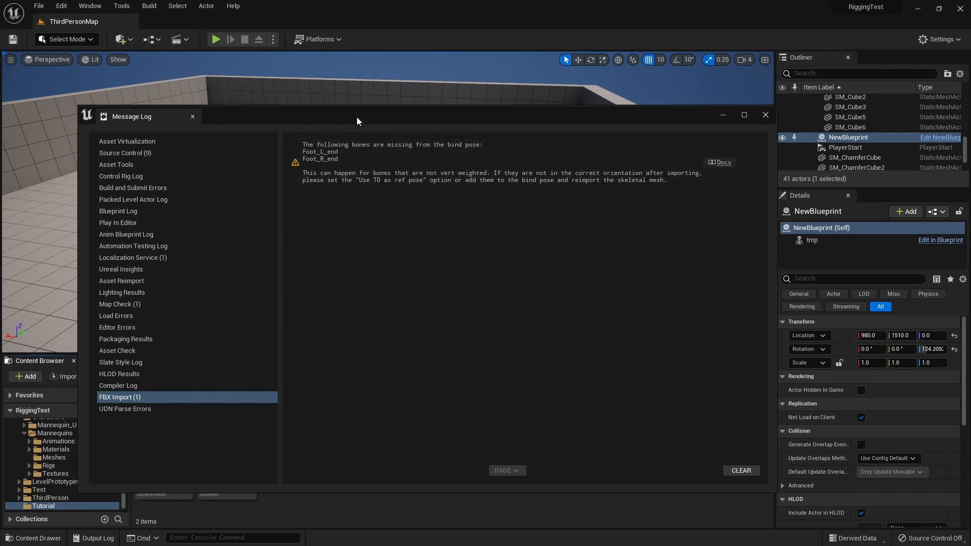
{"action": "left_click", "coordinate": [192, 118]}
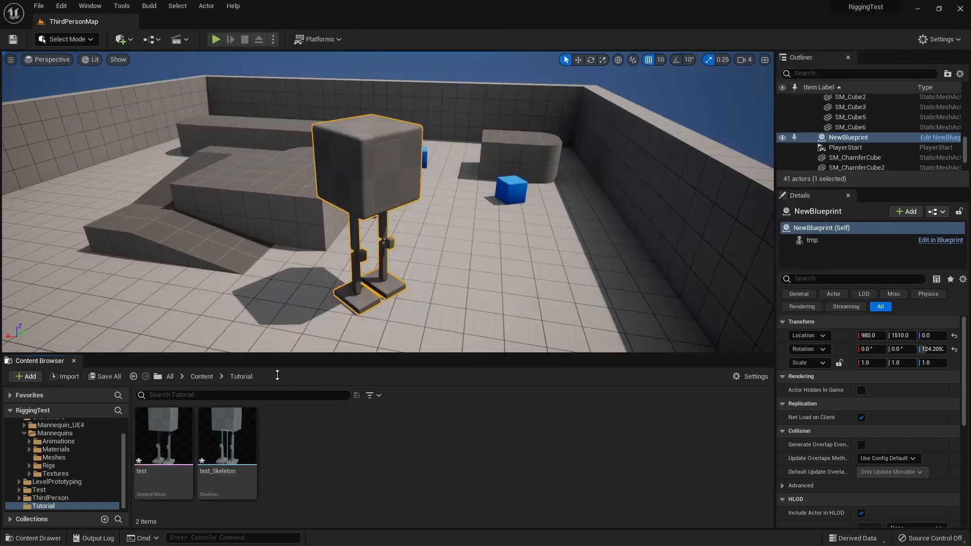
Open test_Skeleton and inspect its bones one by one from Root down to Foot_L_end.
{"action": "double_click", "coordinate": [227, 435]}
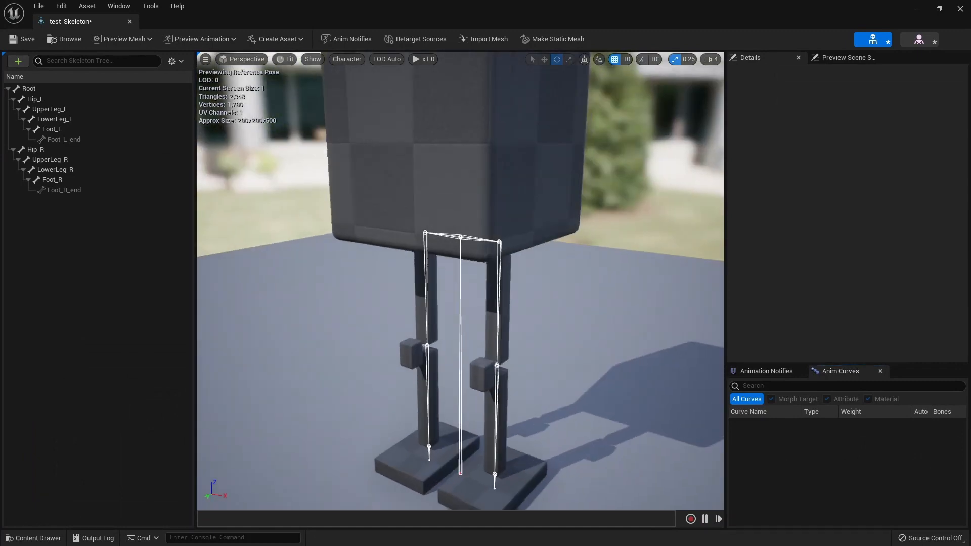
{"action": "left_click", "coordinate": [47, 88]}
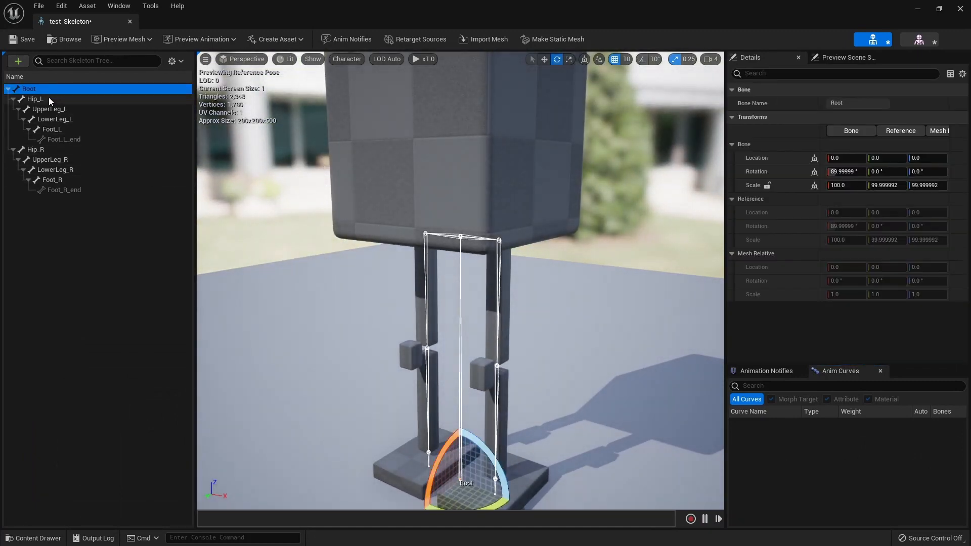
{"action": "left_click", "coordinate": [49, 99]}
{"action": "left_click", "coordinate": [51, 109]}
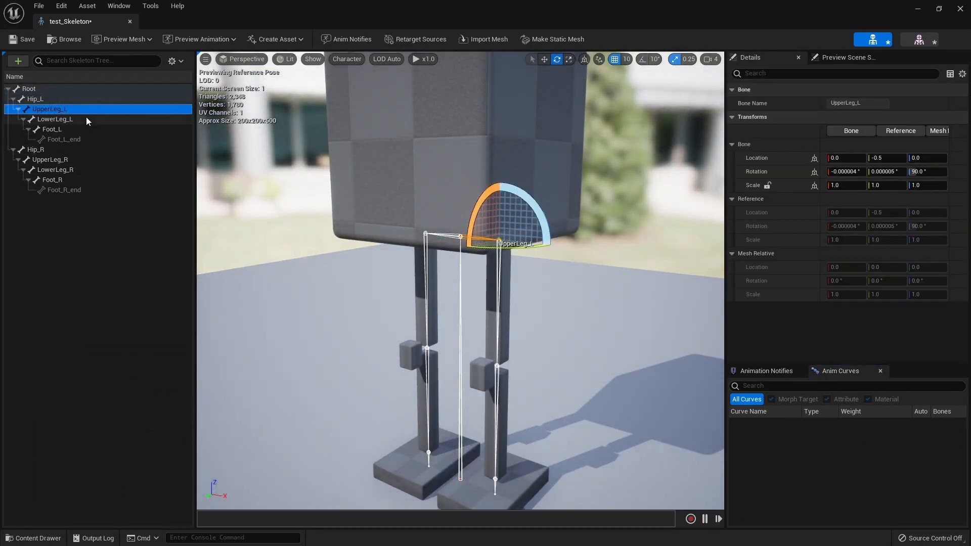
{"action": "left_click", "coordinate": [86, 117]}
{"action": "left_click", "coordinate": [81, 130]}
{"action": "left_click", "coordinate": [81, 139]}
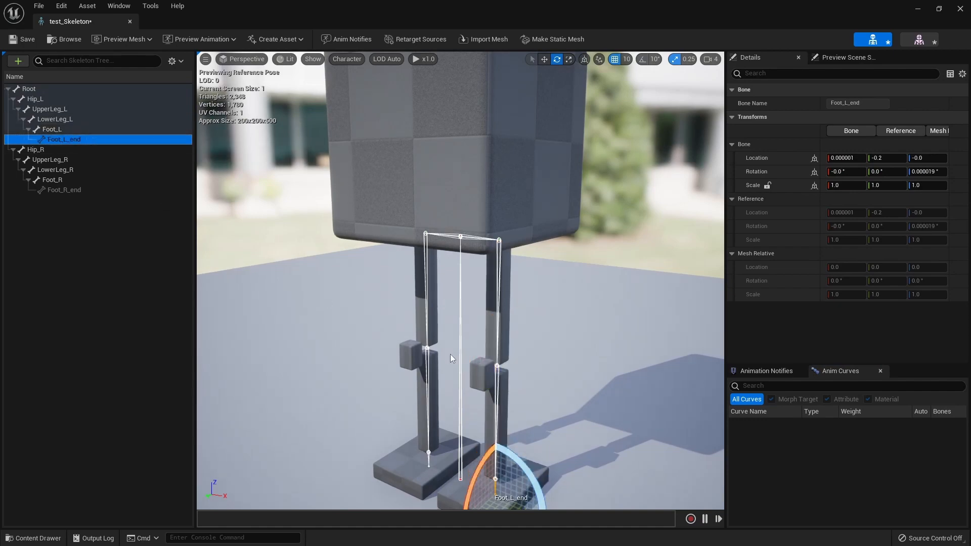
Try to move the Foot_L_end bone away from its position on the foot and undo the move.
{"action": "scroll", "coordinate": [515, 390], "scroll_direction": "down", "scroll_amount": 1}
{"action": "middle_click_drag", "start_coordinate": [502, 383], "coordinate": [562, 506]}
{"action": "scroll", "coordinate": [502, 383], "scroll_direction": "up", "scroll_amount": 5}
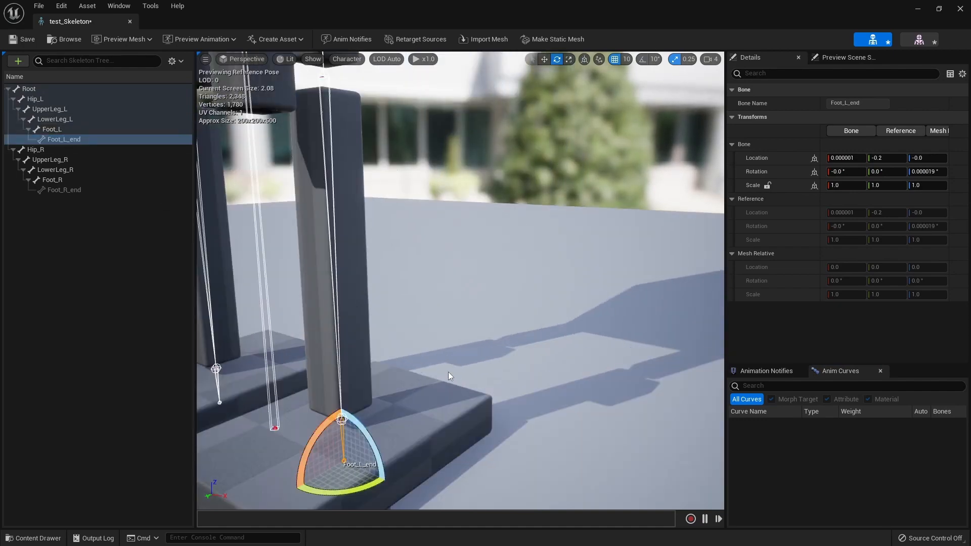
{"action": "middle_click_drag", "start_coordinate": [448, 372], "coordinate": [607, 310]}
{"action": "key", "text": "w"}
{"action": "left_click_drag", "start_coordinate": [484, 412], "coordinate": [493, 383]}
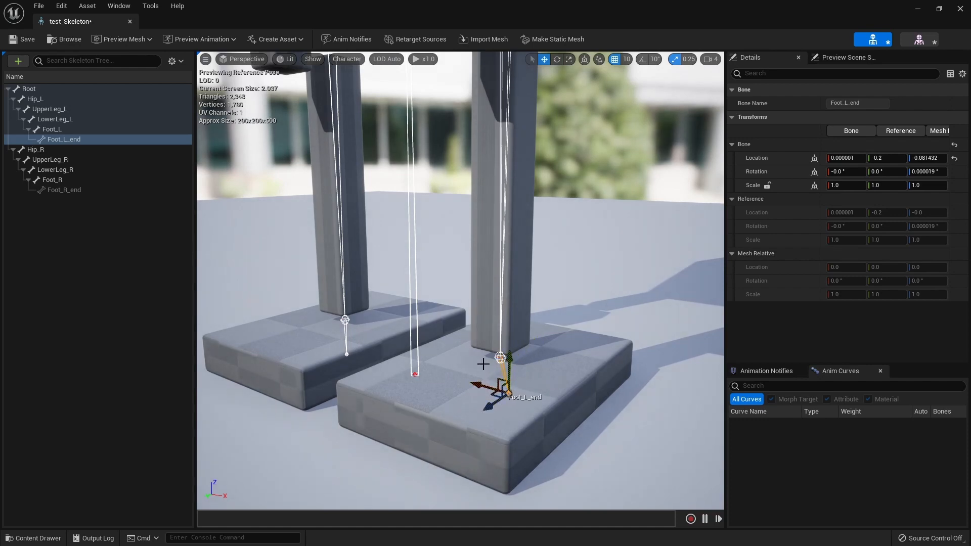
{"action": "key", "text": "ctrl+z"}
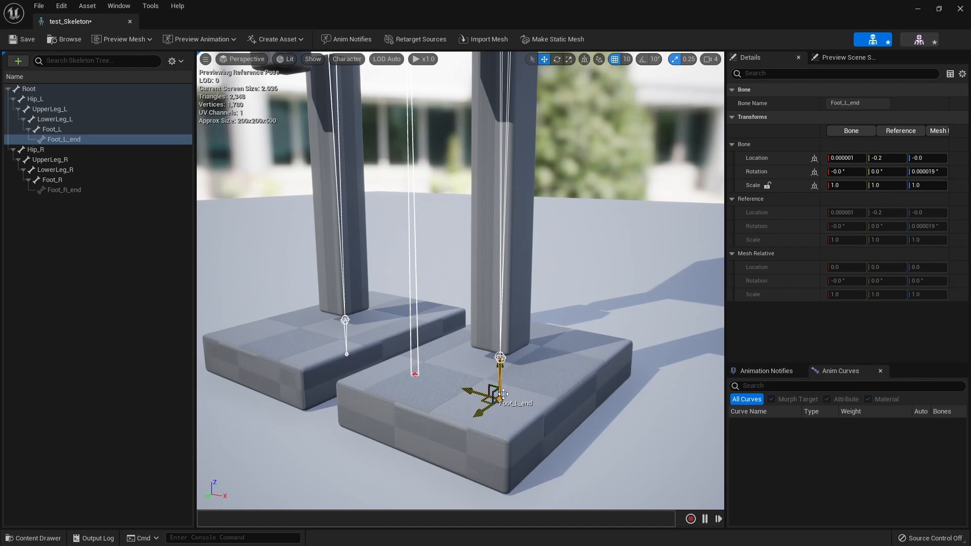
Close the skeleton and delete both imported assets, test and test_Skeleton, from the Tutorial folder.
{"action": "scroll", "coordinate": [498, 395], "scroll_direction": "down", "scroll_amount": 3}
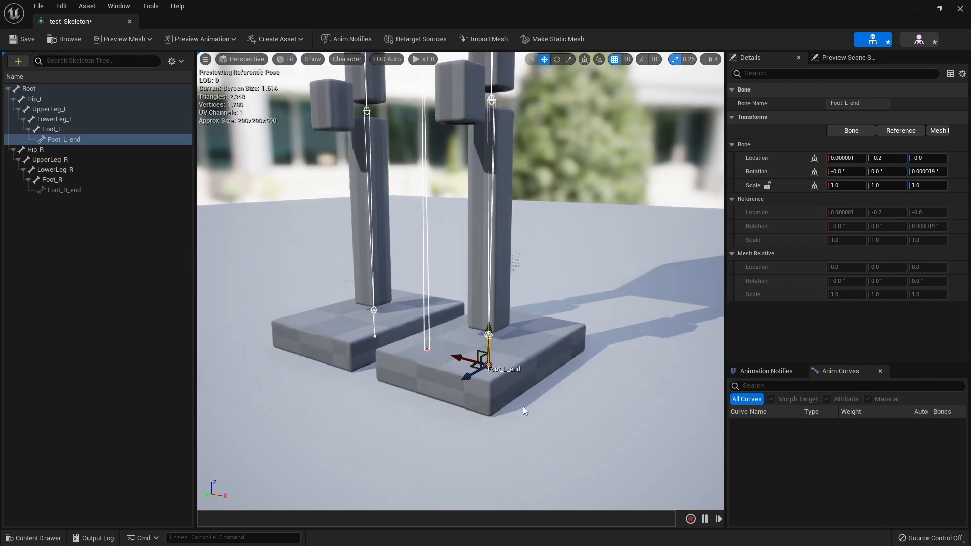
{"action": "mouse_move", "coordinate": [528, 392]}
{"action": "left_mouse_down", "text": "alt"}
{"action": "mouse_move", "coordinate": [507, 407]}
{"action": "mouse_move", "coordinate": [530, 405]}
{"action": "left_mouse_up", "text": "alt"}
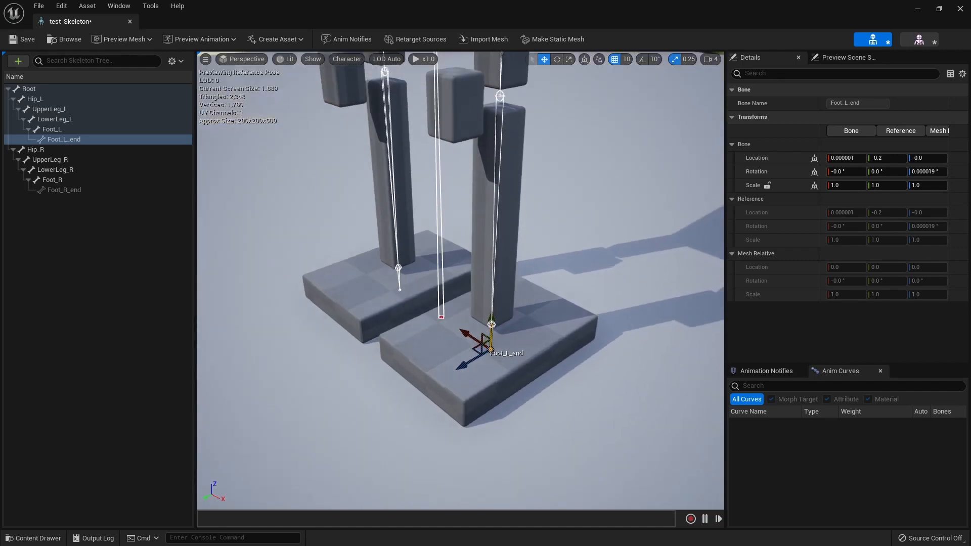
{"action": "left_click", "coordinate": [130, 22]}
{"action": "left_click", "coordinate": [163, 440], "text": "ctrl"}
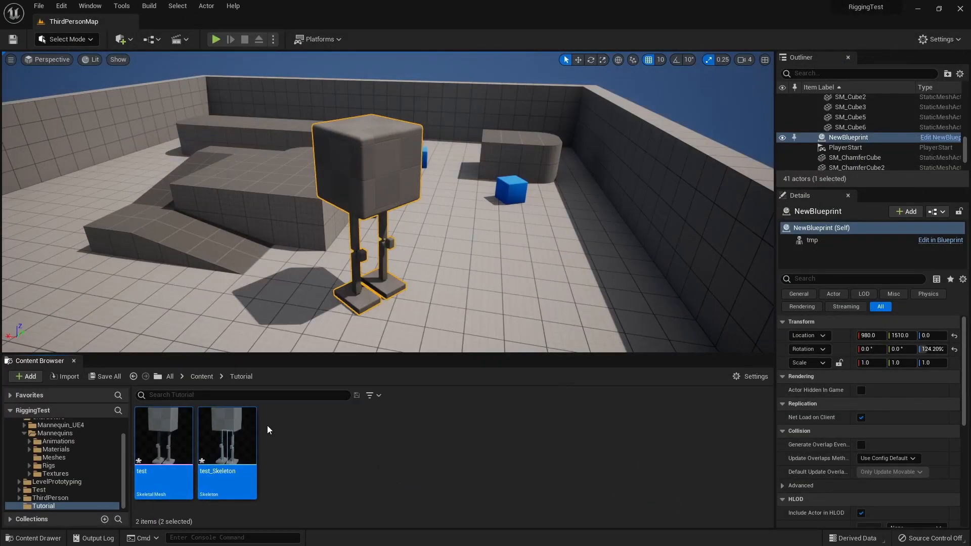
{"action": "key", "text": "Delete"}
{"action": "left_click", "coordinate": [364, 438]}
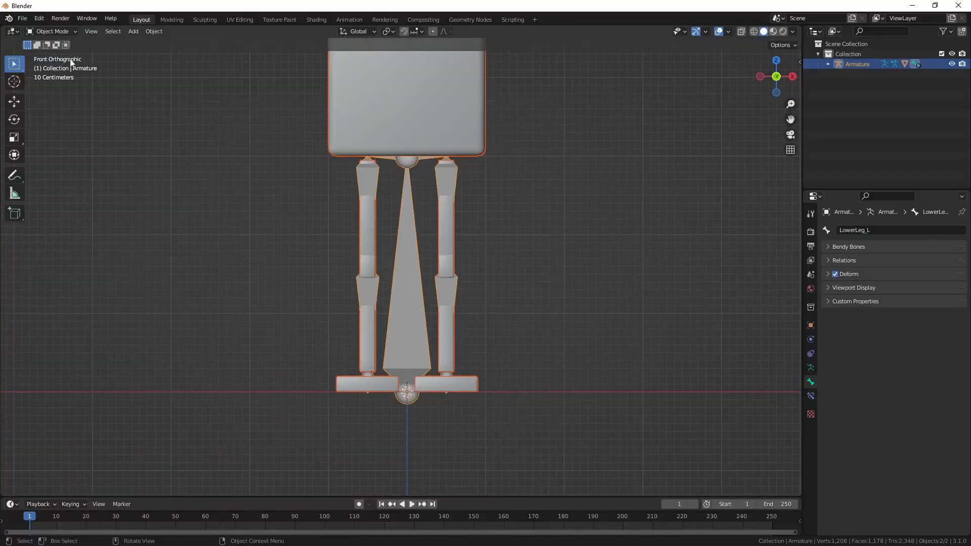
Switch to Blender and export the character as FBX over test.fbx with Add Leaf Bones disabled.
{"action": "left_click", "coordinate": [29, 19]}
{"action": "mouse_move", "coordinate": [66, 168]}
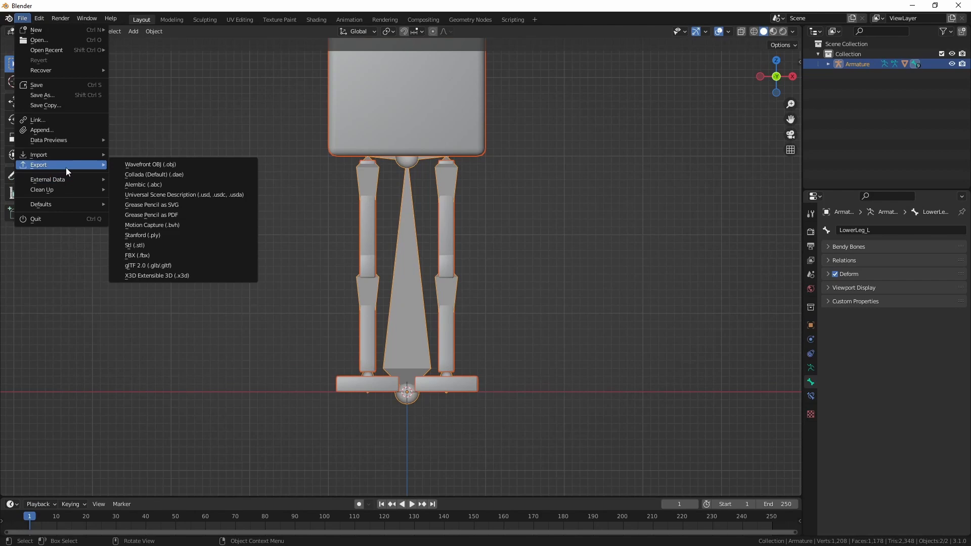
{"action": "left_click", "coordinate": [156, 254]}
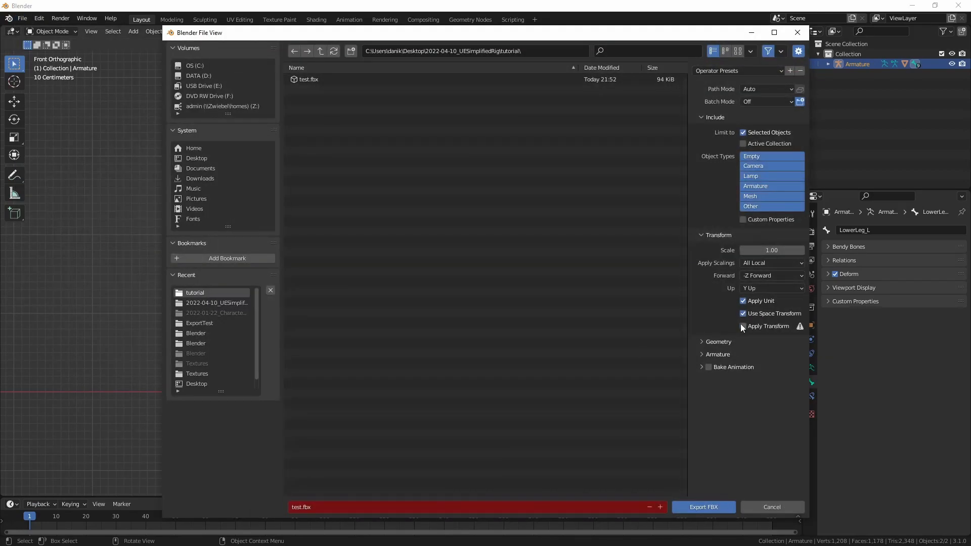
{"action": "left_click", "coordinate": [708, 342]}
{"action": "left_click", "coordinate": [705, 422]}
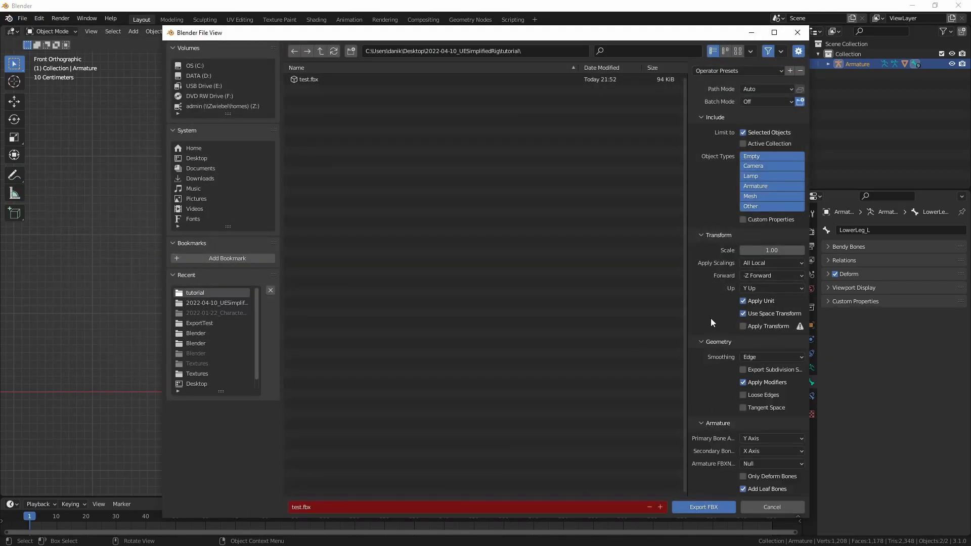
{"action": "left_click", "coordinate": [703, 343]}
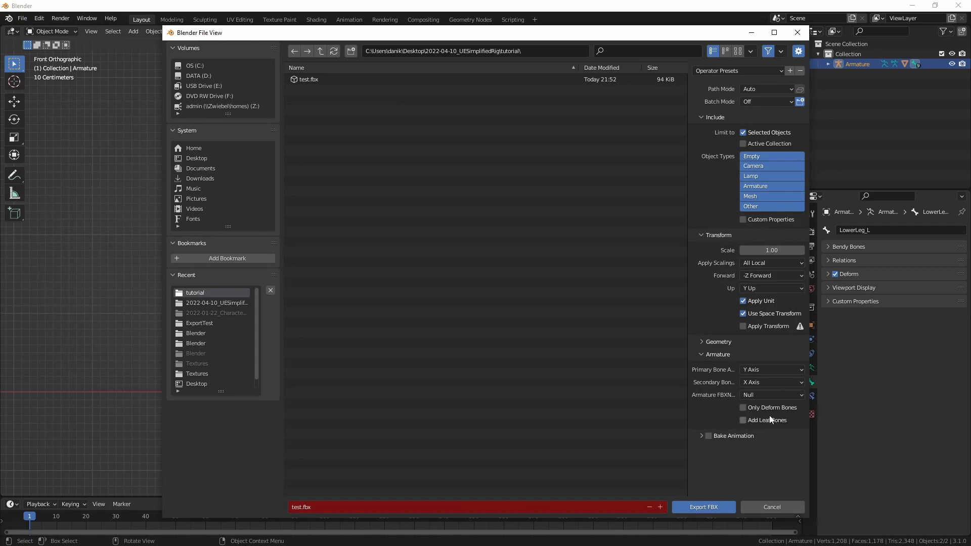
{"action": "left_click", "coordinate": [703, 506]}
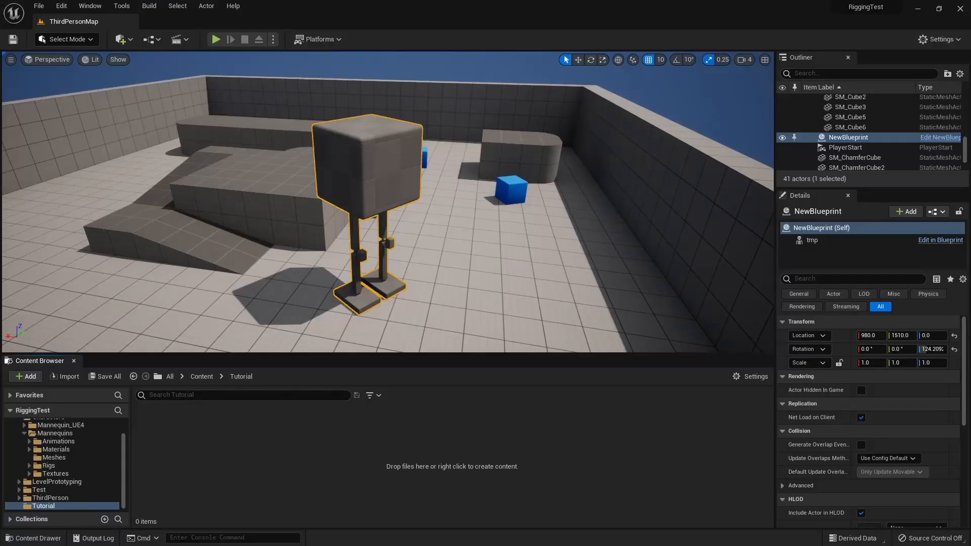
Import the re-exported test.fbx into Unreal Engine's Tutorial folder with the same options and open test_Skeleton to check its bones.
{"action": "left_click_drag", "start_coordinate": [496, 176], "coordinate": [230, 488]}
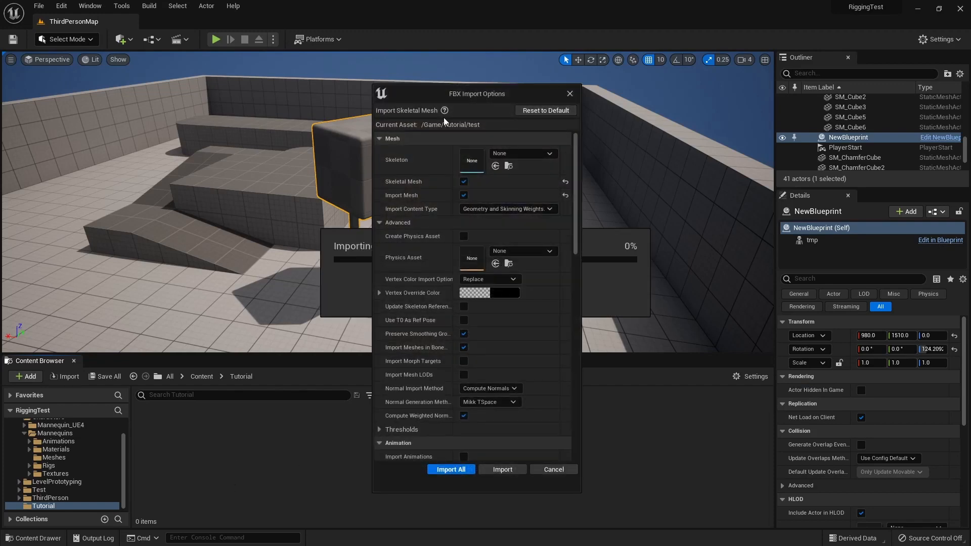
{"action": "left_click", "coordinate": [508, 473]}
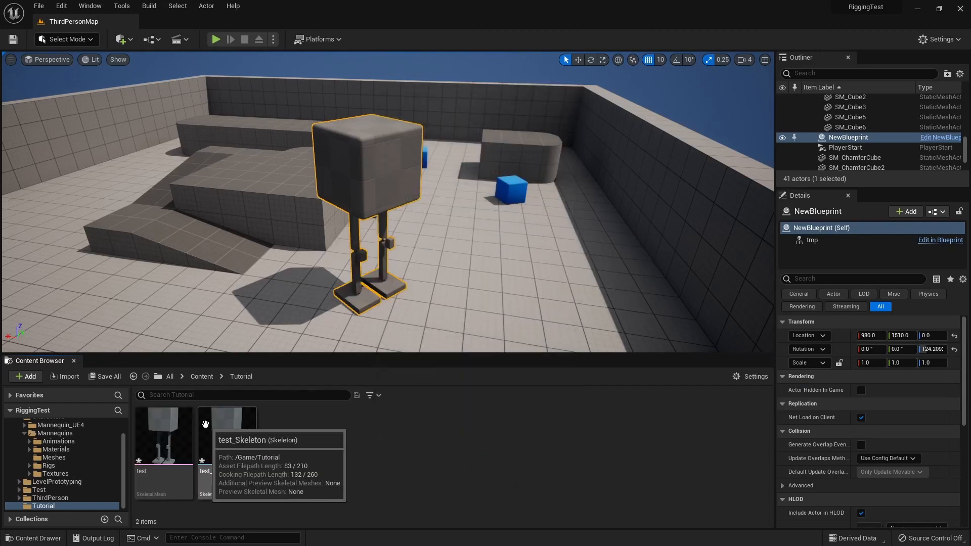
{"action": "double_click", "coordinate": [228, 440]}
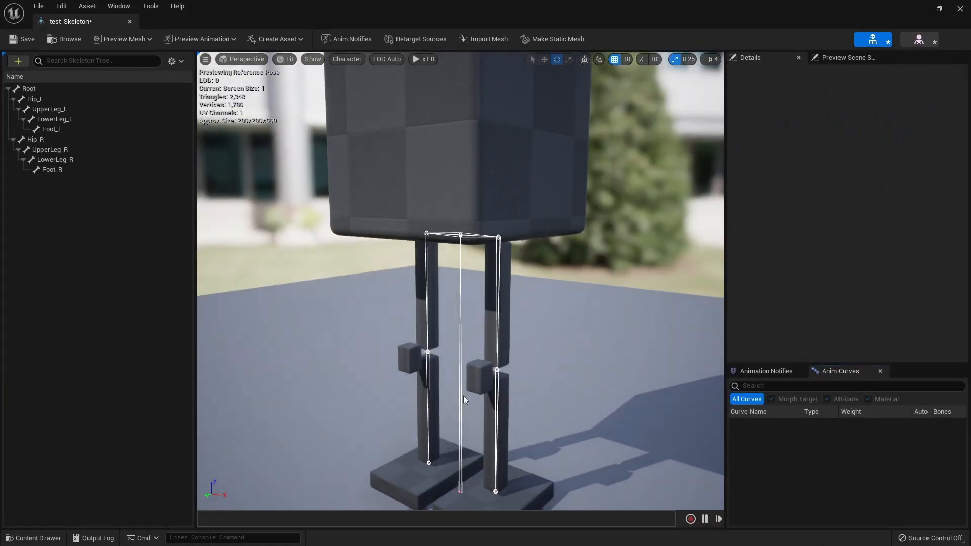
{"action": "middle_click_drag", "start_coordinate": [463, 396], "coordinate": [516, 429]}
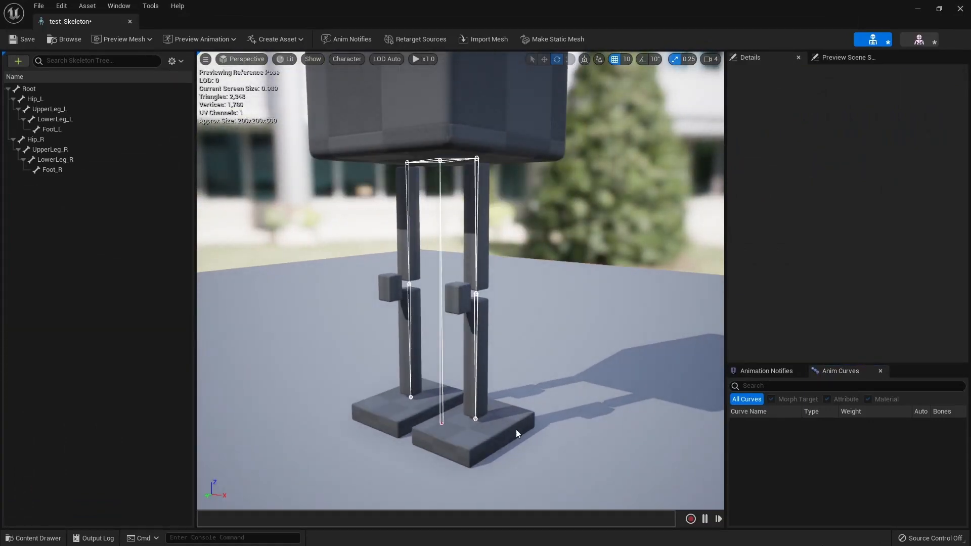
Try rotating the Foot_L bone by about 7.5° and undo the rotation.
{"action": "left_click", "coordinate": [476, 419]}
{"action": "left_click_drag", "start_coordinate": [458, 445], "coordinate": [436, 436]}
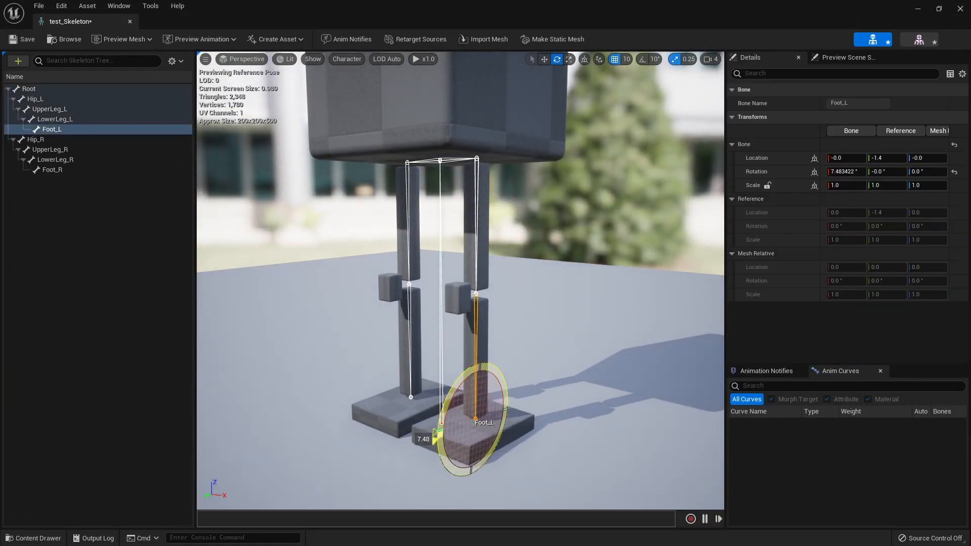
{"action": "key", "text": "ctrl+z"}
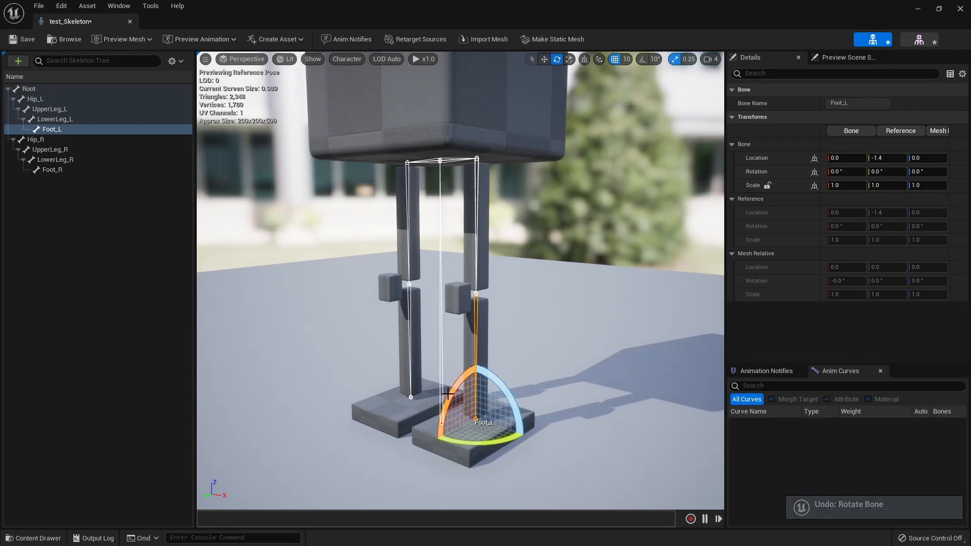
Select the Root bone in the skeleton and examine its rotation and scale transforms.
{"action": "left_click", "coordinate": [66, 90]}
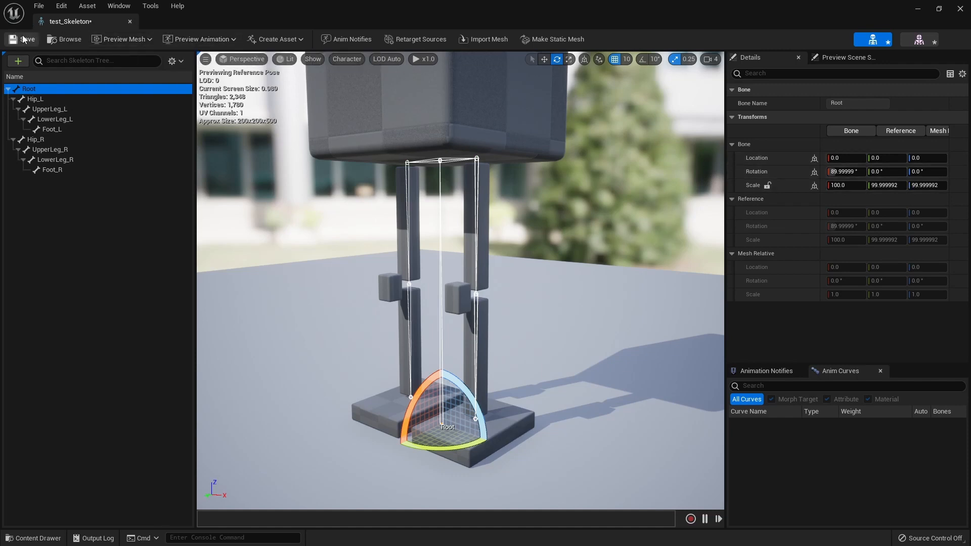
Close the skeleton editor, switch to Blender and set the scene's Unit Scale to 0.01.
{"action": "left_click", "coordinate": [130, 22]}
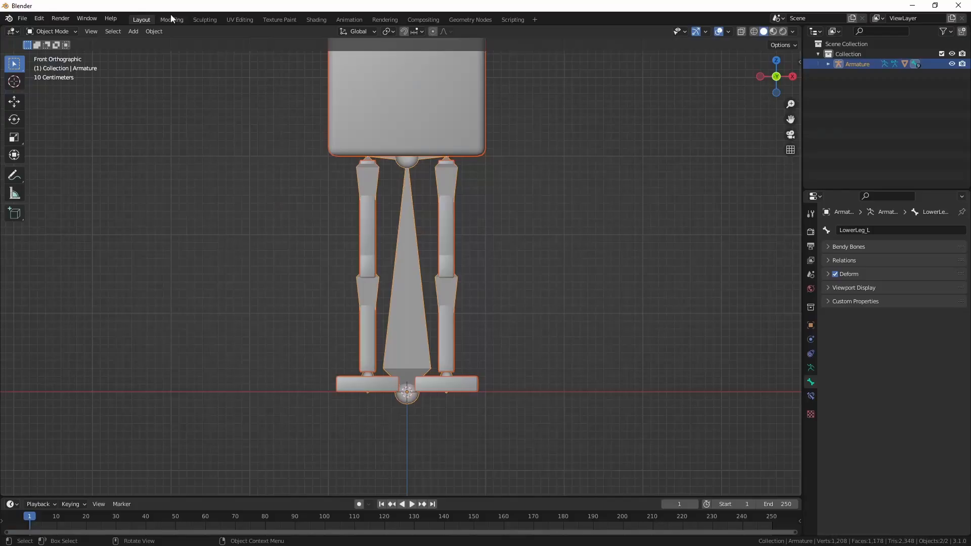
{"action": "scroll", "coordinate": [487, 224], "scroll_direction": "down", "scroll_amount": 3}
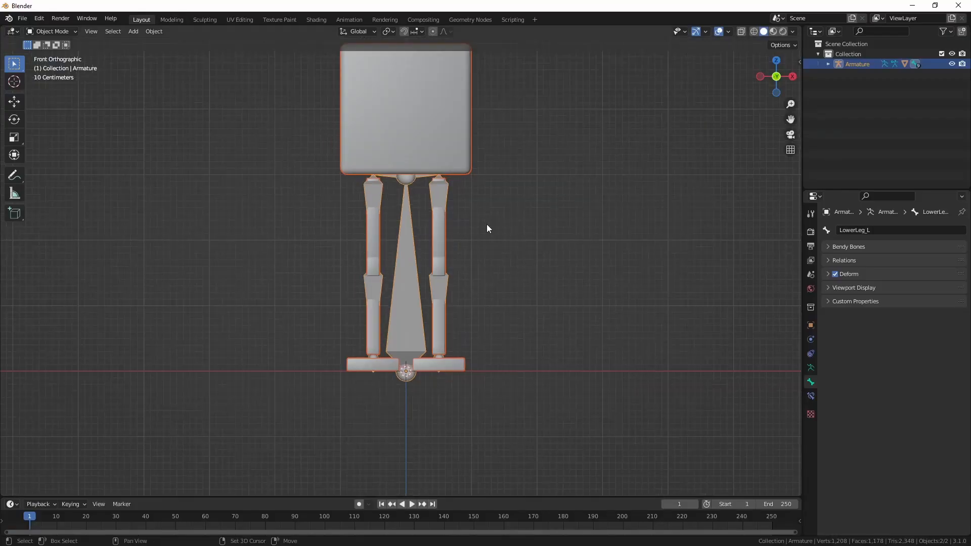
{"action": "left_click", "coordinate": [810, 263]}
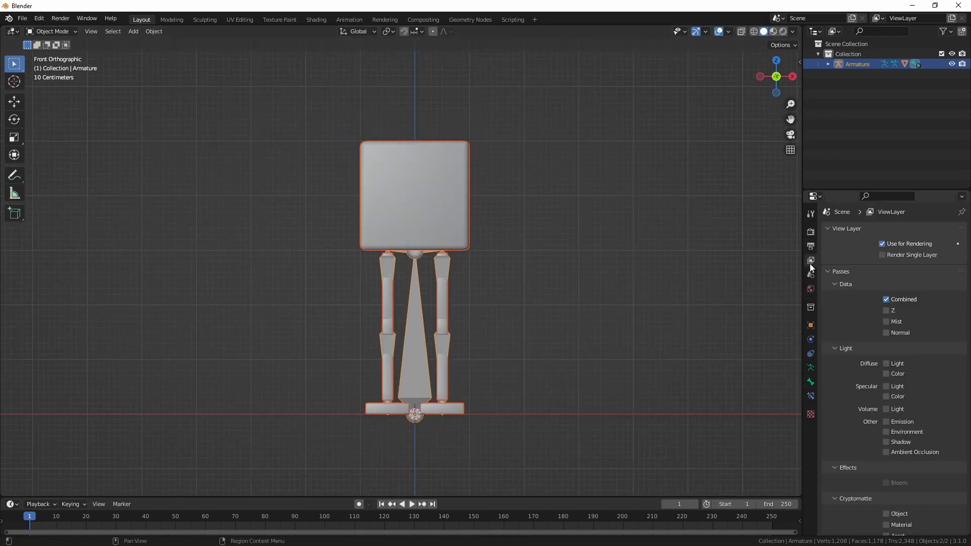
{"action": "left_click", "coordinate": [810, 276]}
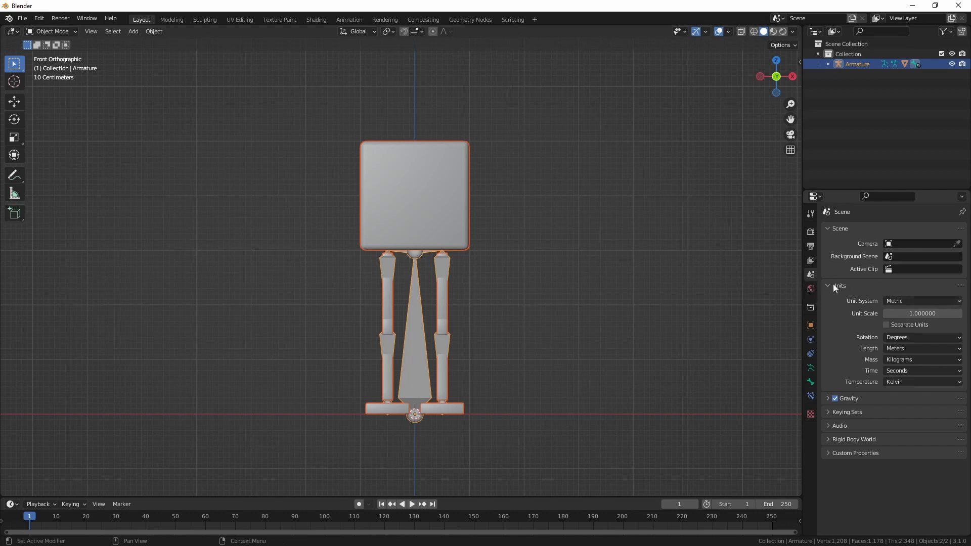
{"action": "left_click", "coordinate": [948, 314]}
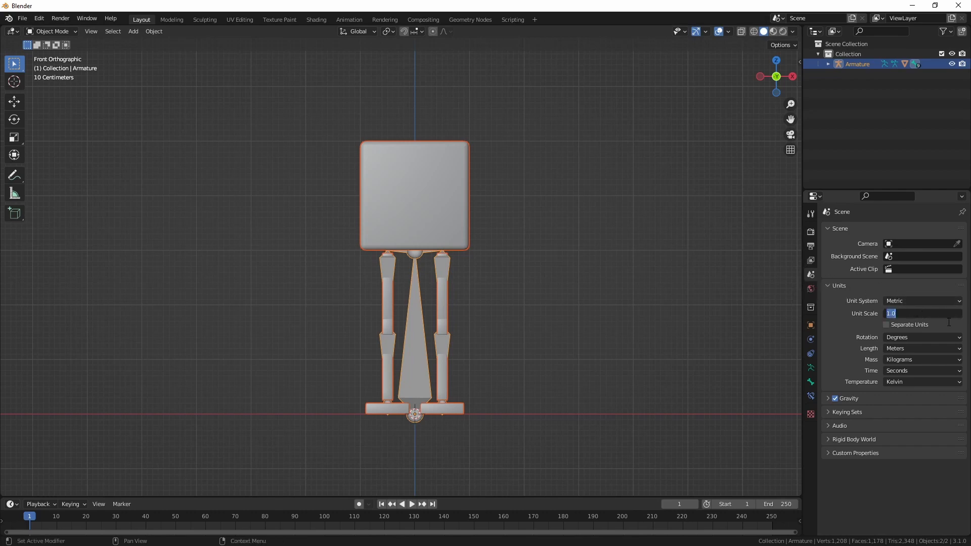
{"action": "type", "text": "0.01"}
{"action": "key", "text": "Return"}
{"action": "middle_click_drag", "start_coordinate": [663, 243], "coordinate": [390, 319]}
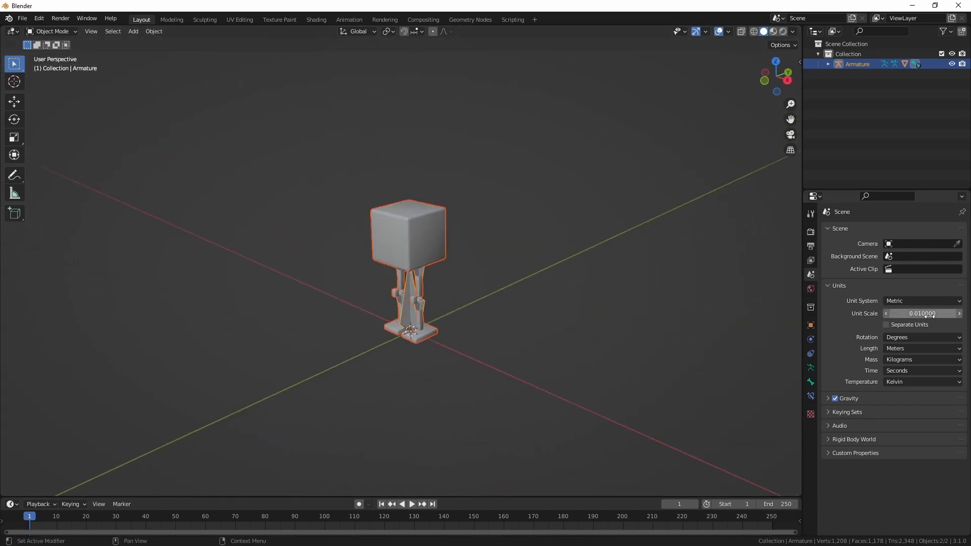
{"action": "mouse_move", "coordinate": [935, 313]}
{"action": "left_mouse_down"}
{"action": "mouse_move", "coordinate": [910, 313]}
{"action": "mouse_move", "coordinate": [941, 313]}
{"action": "left_mouse_up"}
{"action": "left_click", "coordinate": [933, 313]}
{"action": "type", "text": "0.01"}
{"action": "key", "text": "Return"}
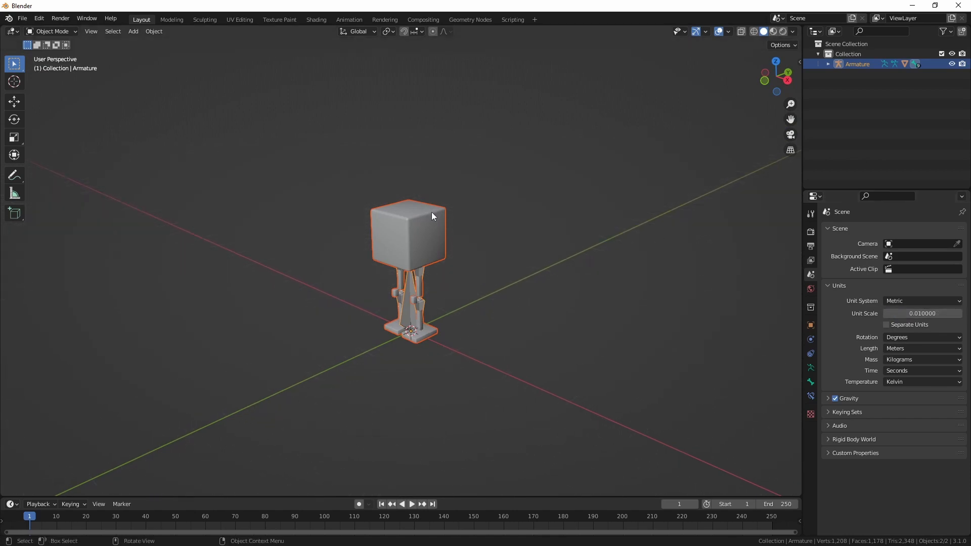
Show the armature's transform values in front view and scale the selected armature and mesh by 100.
{"action": "middle_click_drag", "start_coordinate": [373, 291], "coordinate": [490, 250], "text": "alt"}
{"action": "key", "text": "n"}
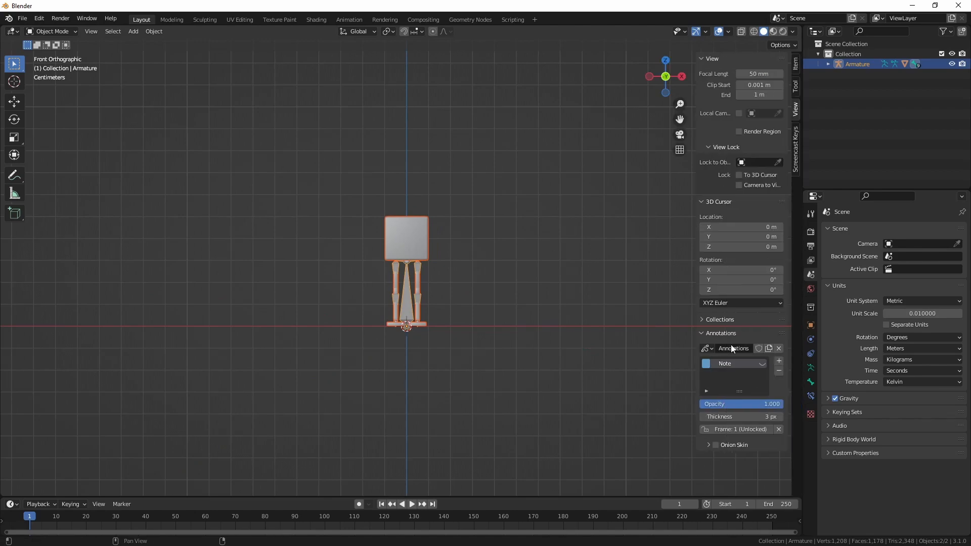
{"action": "left_click", "coordinate": [796, 63]}
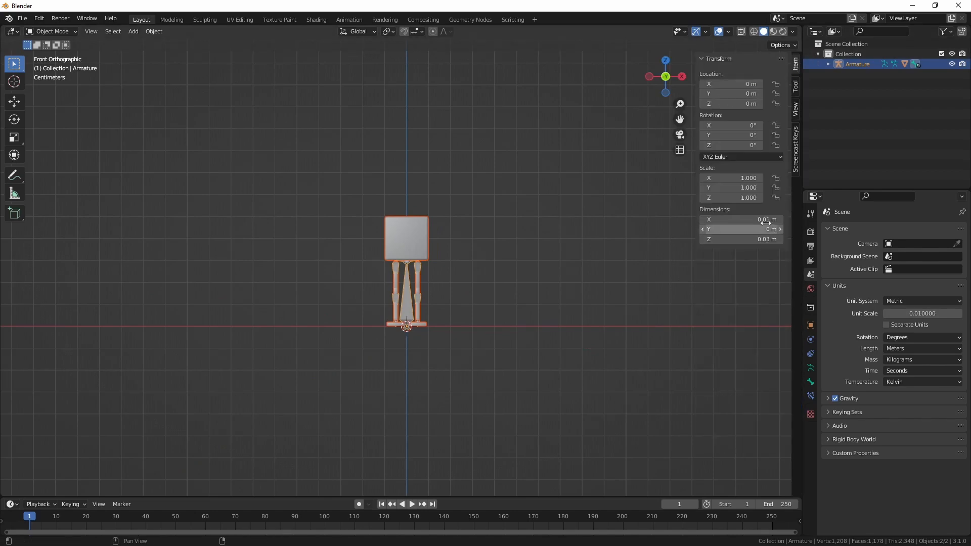
{"action": "scroll", "coordinate": [432, 251], "scroll_direction": "down", "scroll_amount": 2}
{"action": "scroll", "coordinate": [404, 256], "scroll_direction": "up", "scroll_amount": 3}
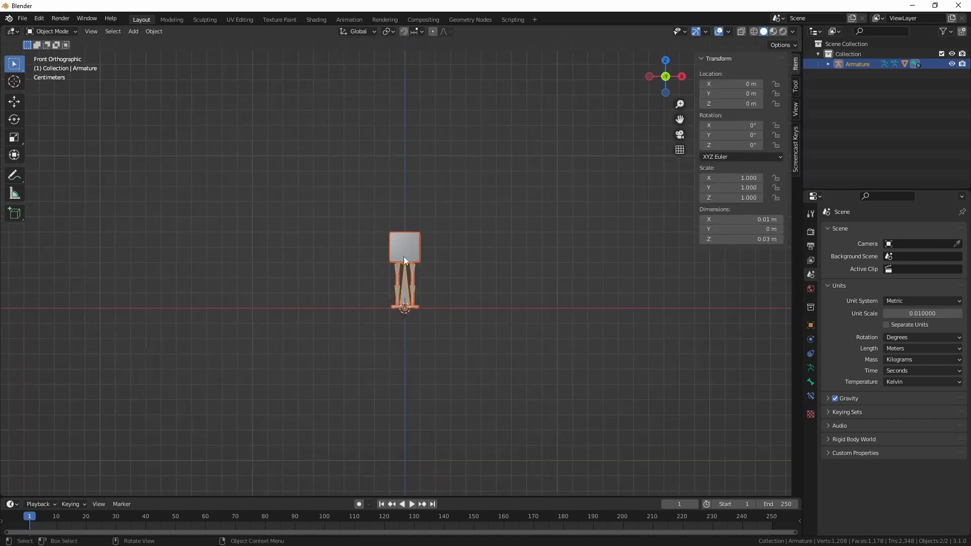
{"action": "scroll", "coordinate": [393, 227], "scroll_direction": "down", "scroll_amount": 8}
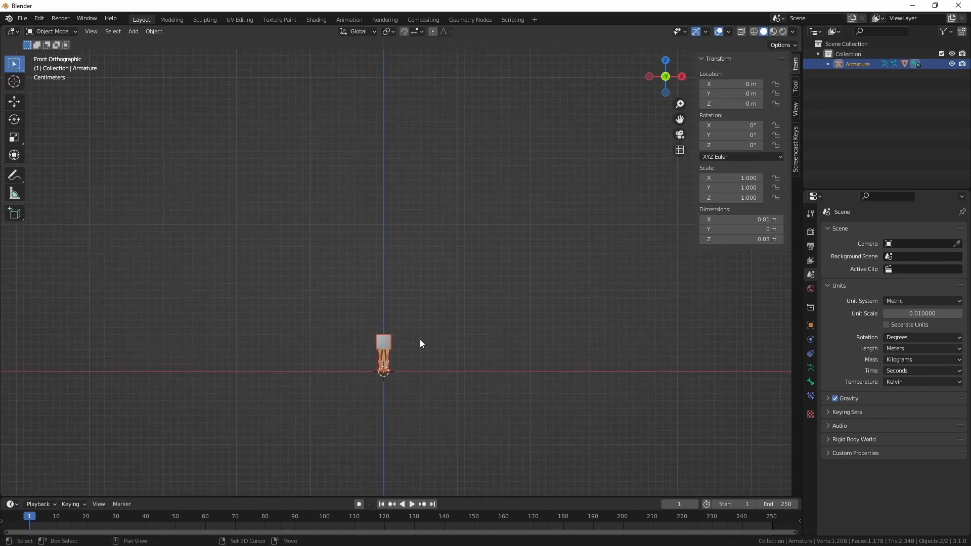
{"action": "type", "text": "s"}
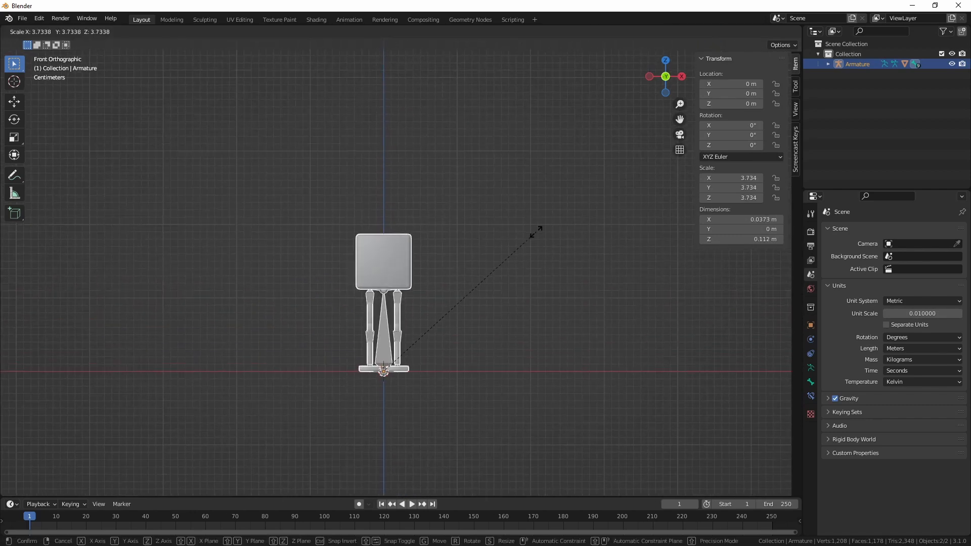
{"action": "type", "text": "100"}
{"action": "key", "text": "Return"}
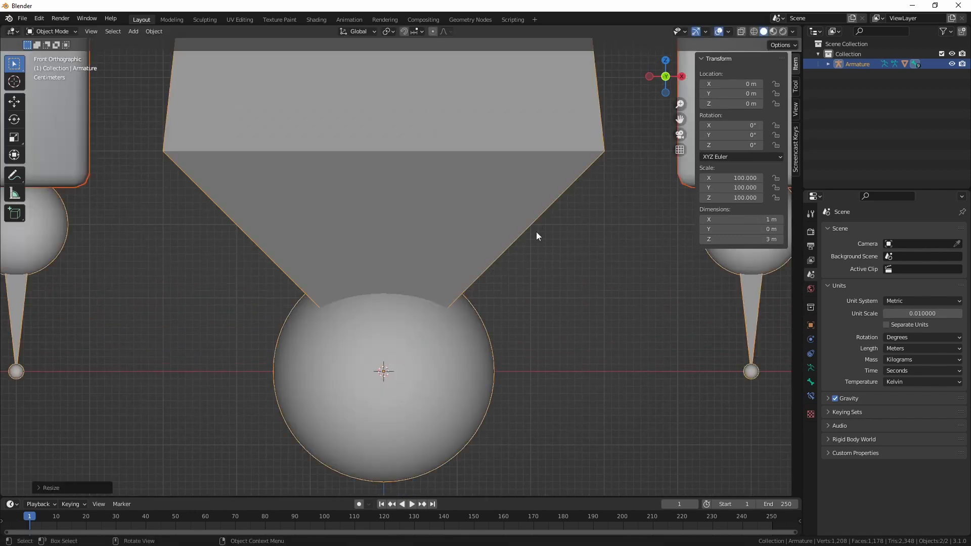
Examine the enlarged character up close and from a distance in perspective view.
{"action": "scroll", "coordinate": [535, 230], "scroll_direction": "down", "scroll_amount": 5}
{"action": "scroll", "coordinate": [533, 225], "scroll_direction": "down", "scroll_amount": 9}
{"action": "middle_click_drag", "start_coordinate": [435, 246], "coordinate": [377, 327], "text": "shift"}
{"action": "scroll", "coordinate": [428, 267], "scroll_direction": "up", "scroll_amount": 4}
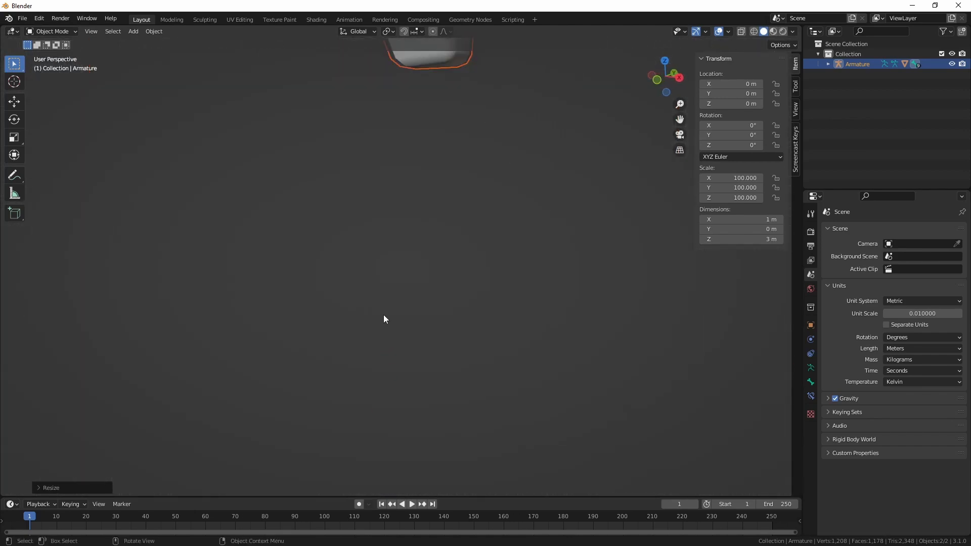
{"action": "scroll", "coordinate": [378, 284], "scroll_direction": "up", "scroll_amount": 4}
{"action": "scroll", "coordinate": [378, 283], "scroll_direction": "down", "scroll_amount": 2}
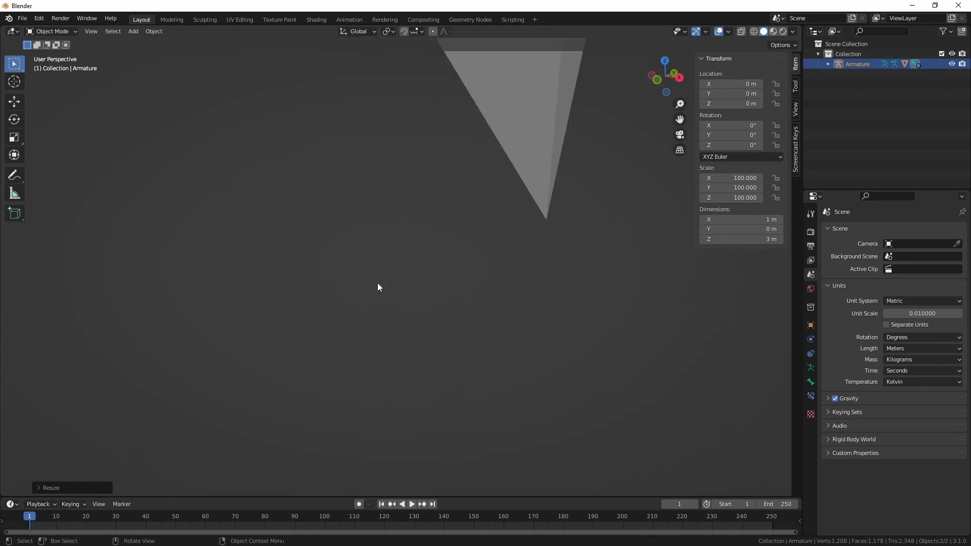
{"action": "scroll", "coordinate": [377, 282], "scroll_direction": "up", "scroll_amount": 2}
{"action": "scroll", "coordinate": [377, 281], "scroll_direction": "down", "scroll_amount": 3}
{"action": "scroll", "coordinate": [378, 280], "scroll_direction": "up", "scroll_amount": 2}
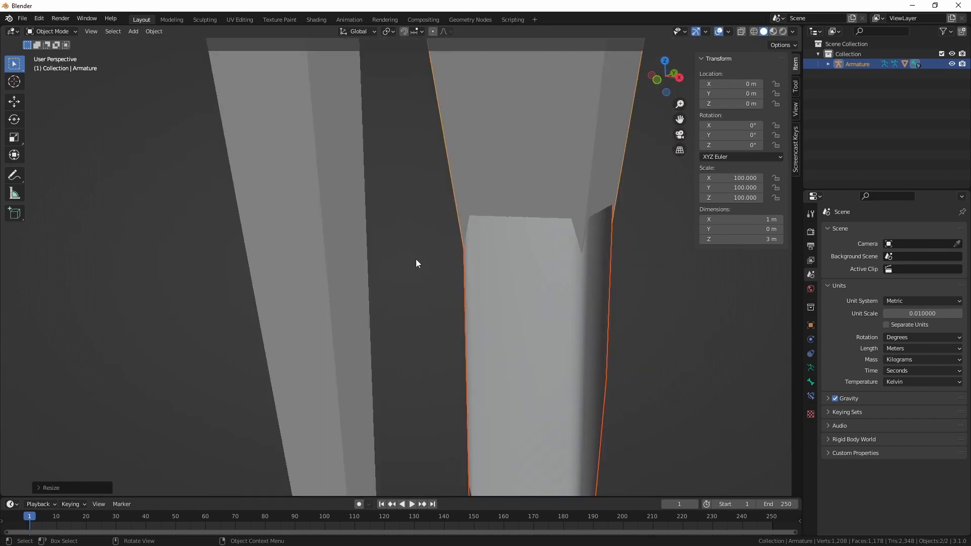
Set the viewport's Clip Start to 0.1 m and End to 100 m, and hide the sidebar.
{"action": "left_click", "coordinate": [798, 110]}
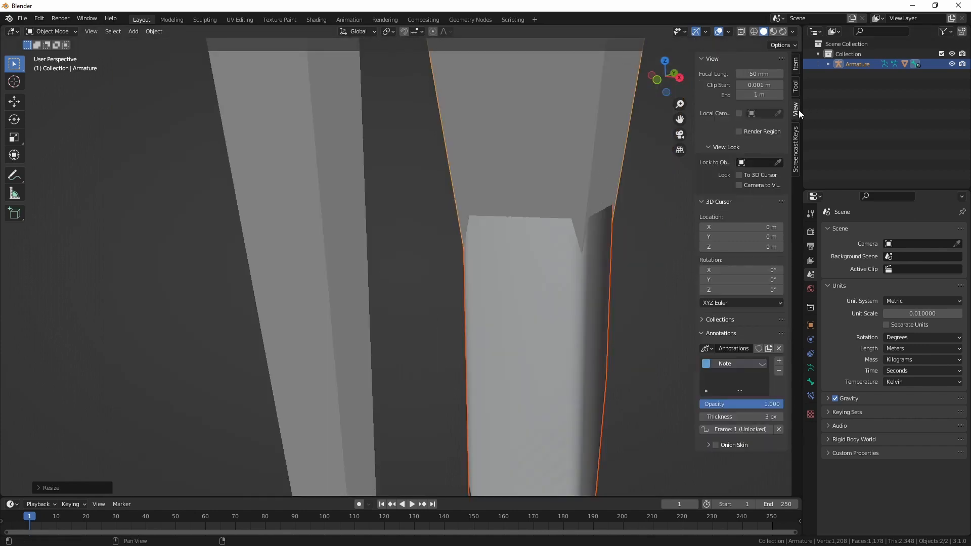
{"action": "left_click", "coordinate": [759, 84]}
{"action": "type", "text": "0.1"}
{"action": "key", "text": "Tab"}
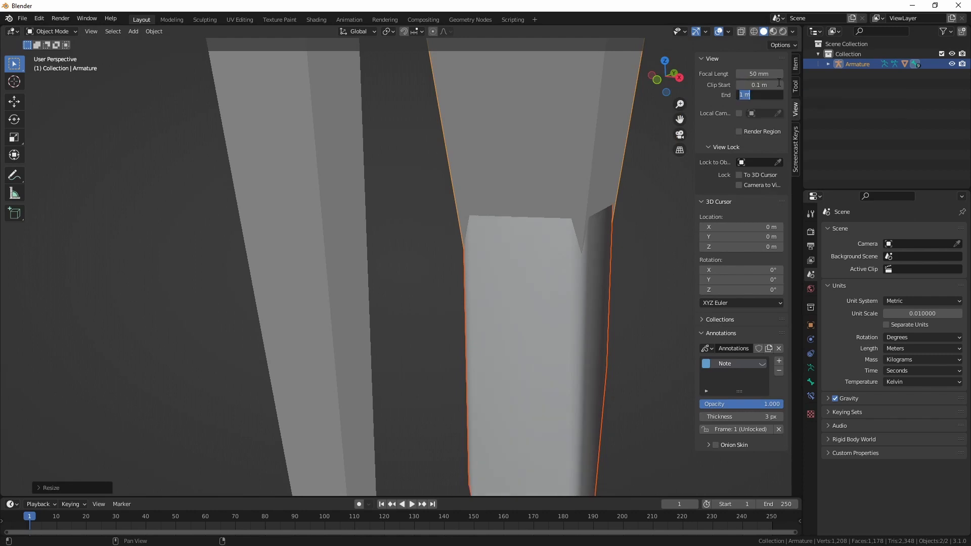
{"action": "type", "text": "100"}
{"action": "key", "text": "Return"}
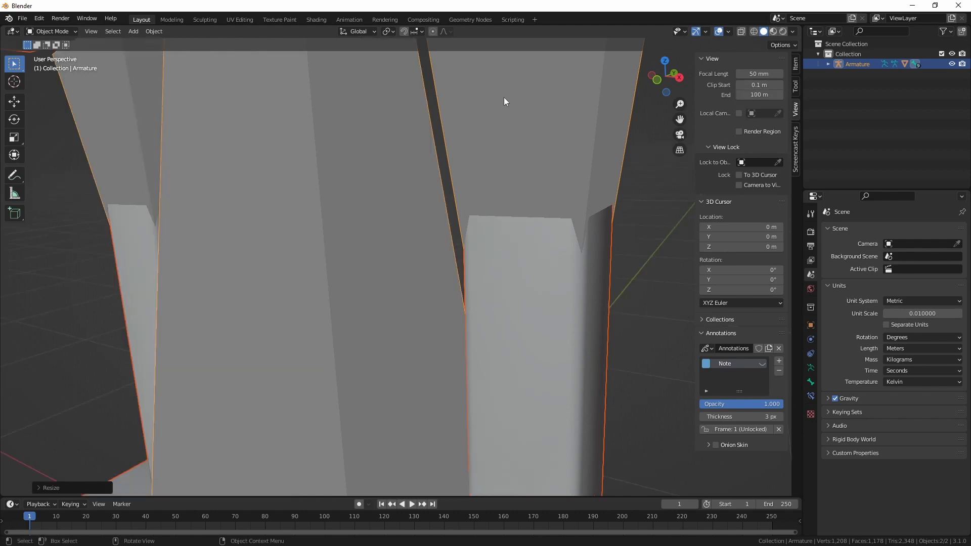
{"action": "scroll", "coordinate": [372, 227], "scroll_direction": "down", "scroll_amount": 6}
{"action": "scroll", "coordinate": [391, 235], "scroll_direction": "up", "scroll_amount": 3}
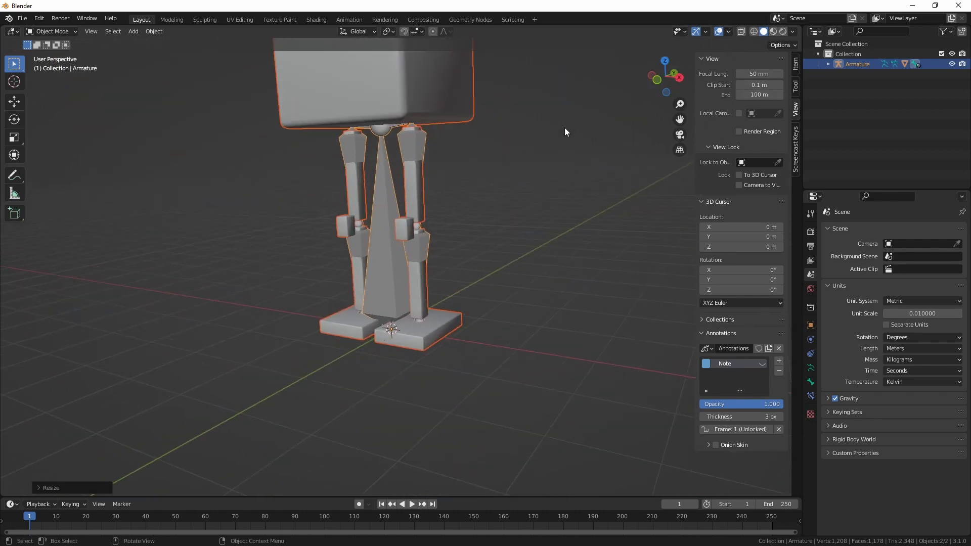
{"action": "key", "text": "n"}
{"action": "scroll", "coordinate": [405, 199], "scroll_direction": "up", "scroll_amount": 1}
{"action": "scroll", "coordinate": [460, 213], "scroll_direction": "down", "scroll_amount": 5}
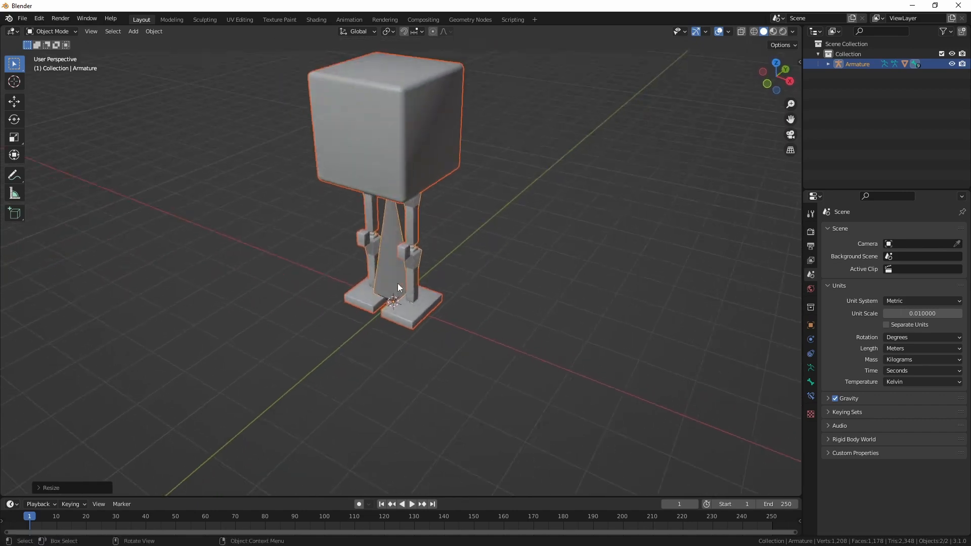
Select only the character mesh and check its scale and dimensions.
{"action": "scroll", "coordinate": [335, 208], "scroll_direction": "up", "scroll_amount": 3}
{"action": "left_click", "coordinate": [390, 161]}
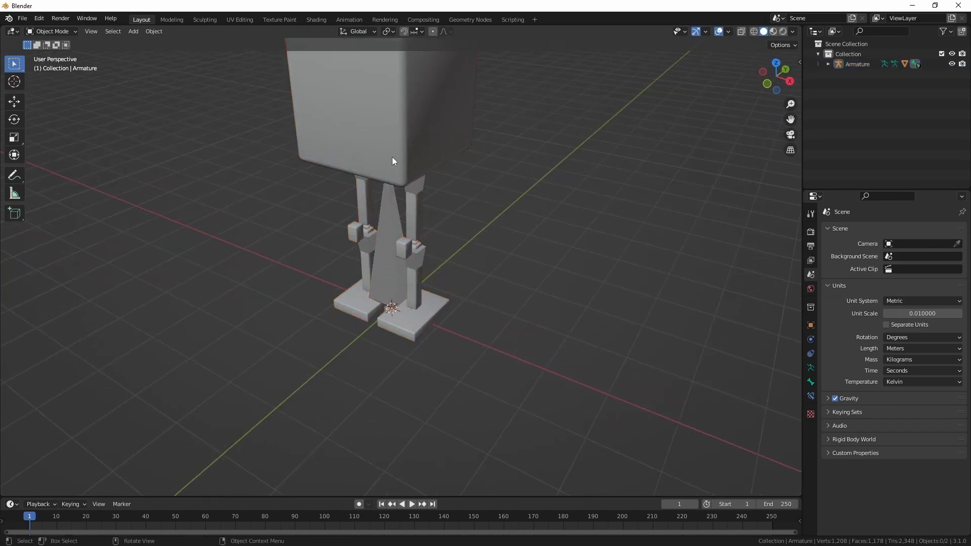
{"action": "key", "text": "n"}
{"action": "left_click", "coordinate": [796, 65]}
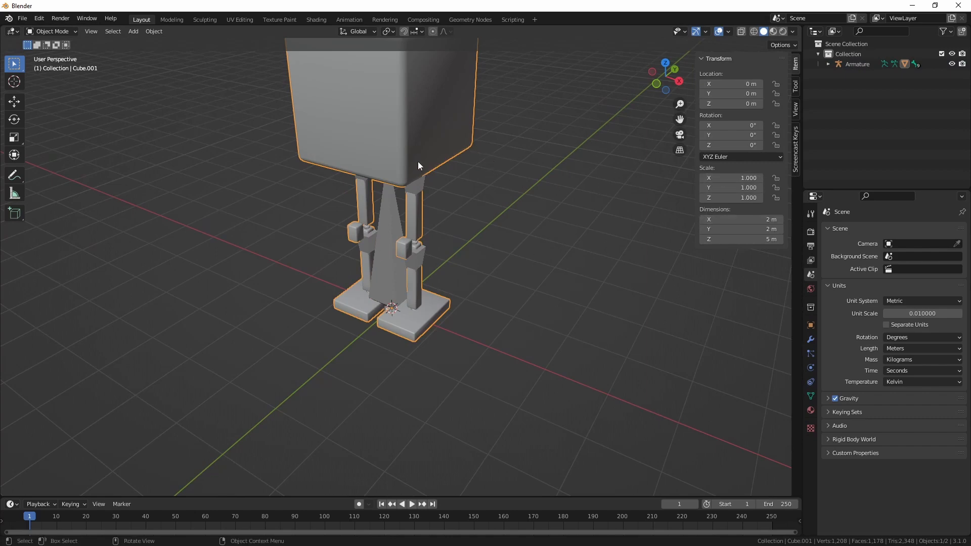
Select the armature and apply its scale.
{"action": "left_click", "coordinate": [384, 250]}
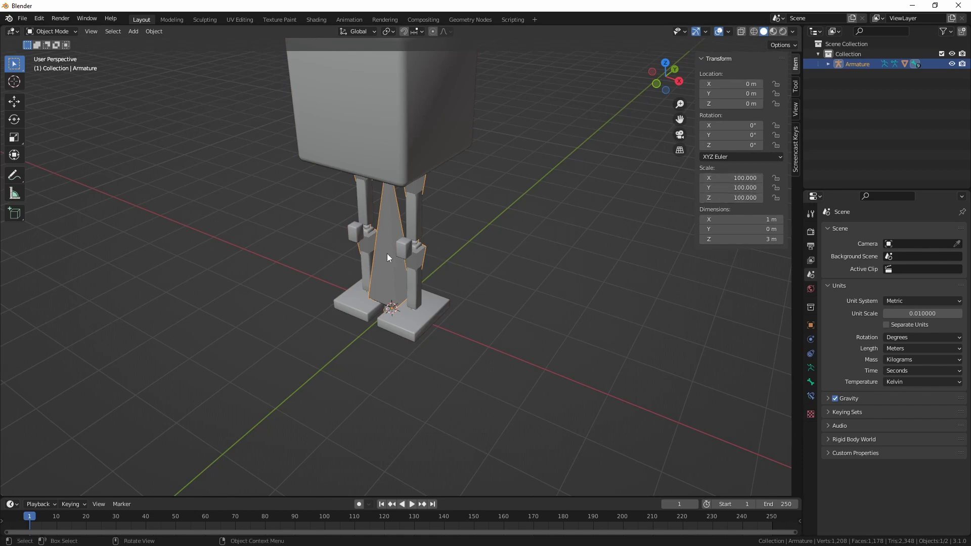
{"action": "scroll", "coordinate": [384, 256], "scroll_direction": "up", "scroll_amount": 2}
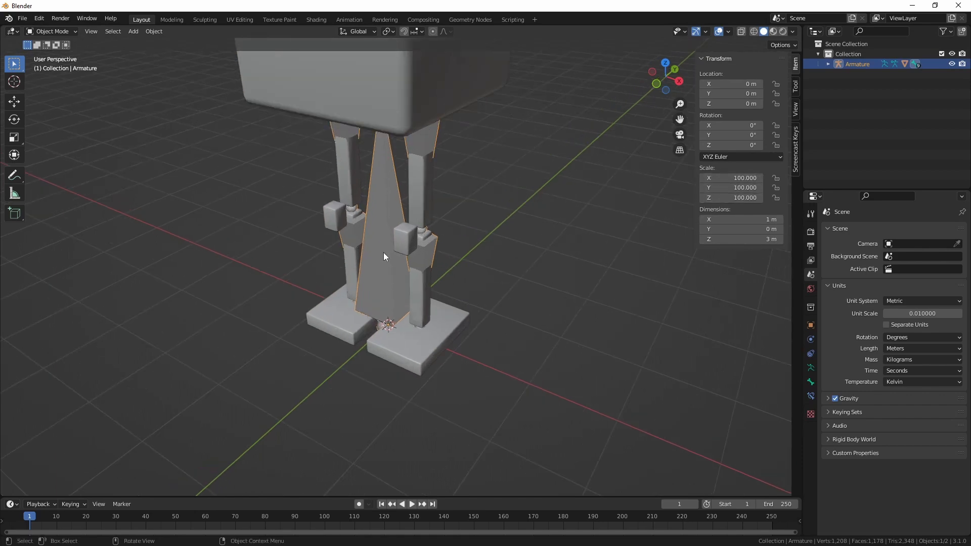
{"action": "key", "text": "ctrl+a"}
{"action": "left_click", "coordinate": [372, 209]}
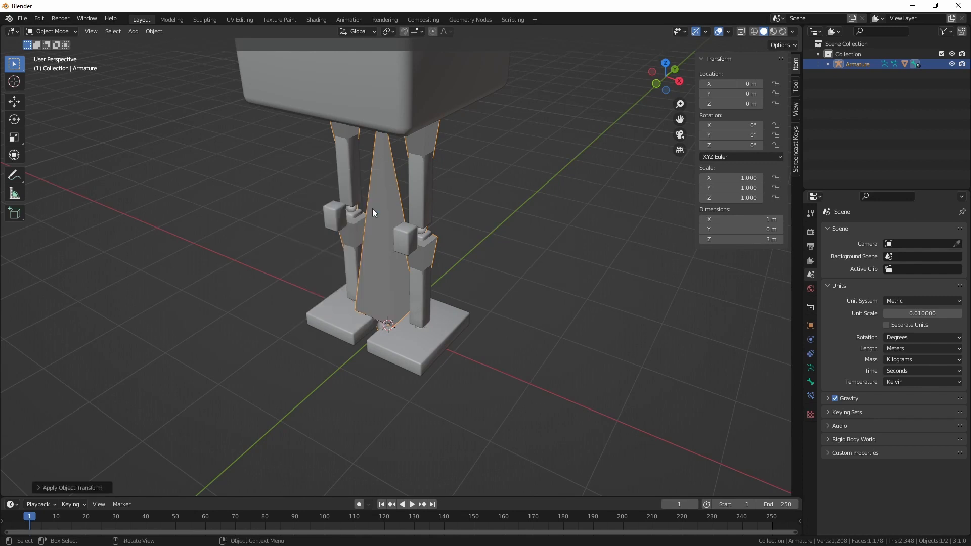
Select the character mesh and apply its scale as well.
{"action": "left_click", "coordinate": [398, 104]}
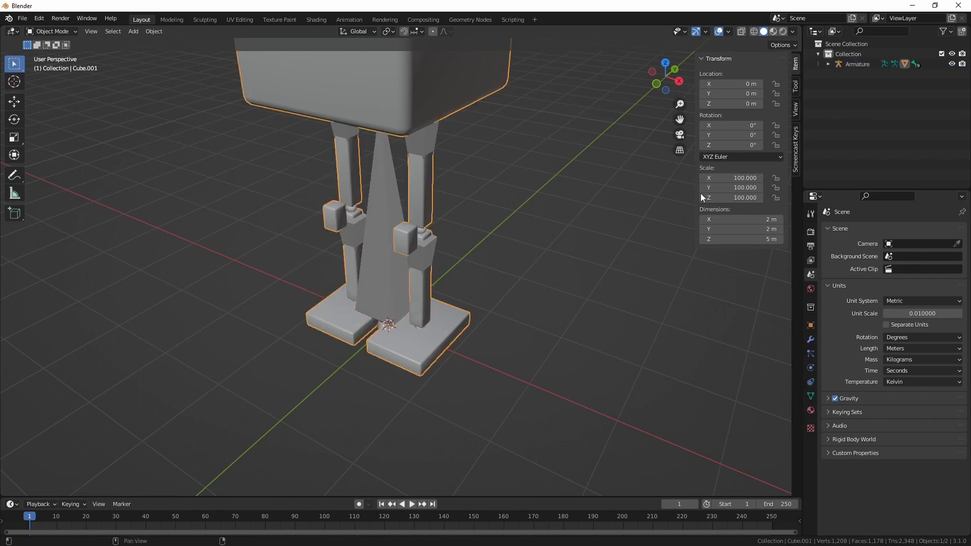
{"action": "left_click", "coordinate": [373, 217]}
{"action": "left_click", "coordinate": [391, 127]}
{"action": "key", "text": "ctrl+a"}
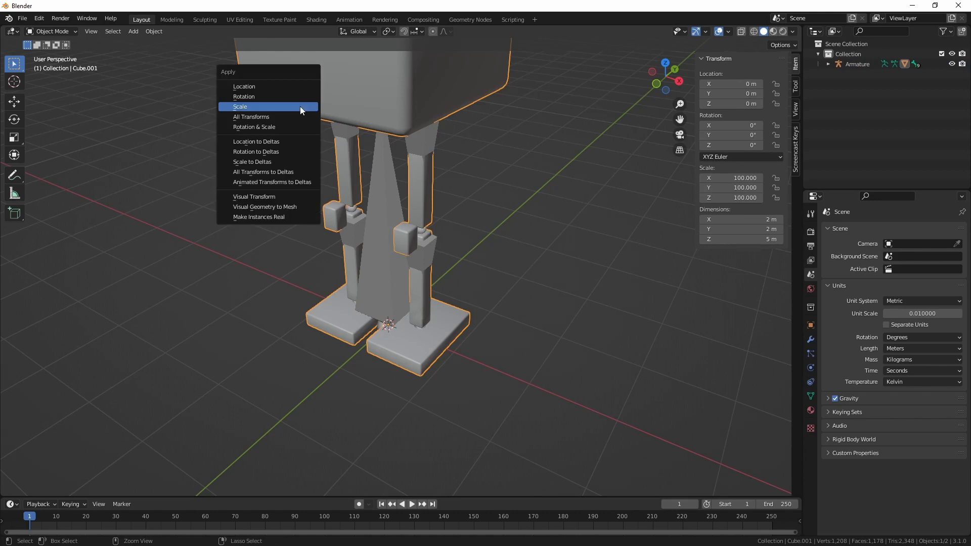
{"action": "left_click", "coordinate": [300, 107]}
Check the scale values of the armature and the mesh in turn.
{"action": "left_click", "coordinate": [371, 207]}
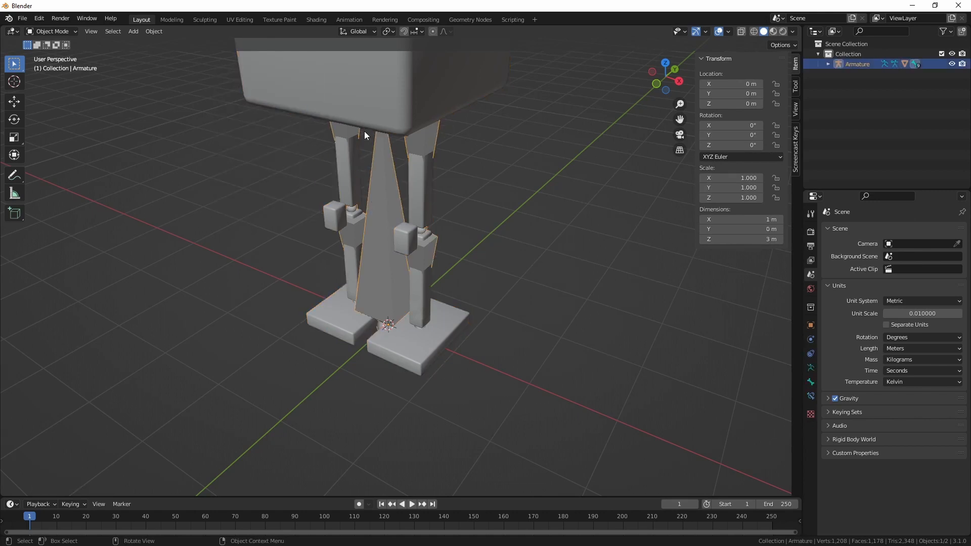
{"action": "middle_click_drag", "start_coordinate": [548, 202], "coordinate": [730, 171]}
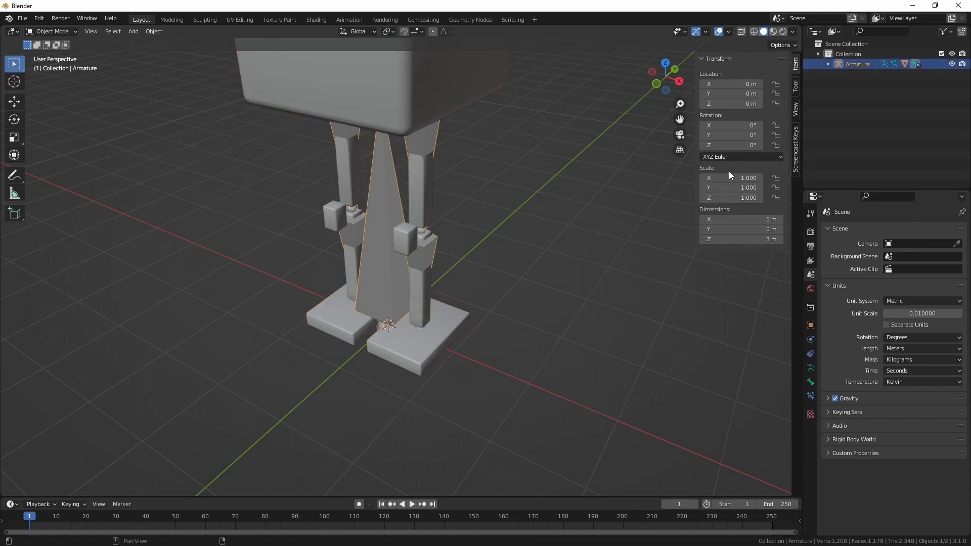
{"action": "left_click", "coordinate": [412, 74]}
{"action": "middle_click_drag", "start_coordinate": [412, 75], "coordinate": [396, 214]}
Select the armature and mesh, export them as FBX over test.fbx, and switch to Unreal Engine.
{"action": "key", "text": "alt+a"}
{"action": "middle_click_drag", "start_coordinate": [423, 287], "coordinate": [498, 292], "text": "alt"}
{"action": "key", "text": "a"}
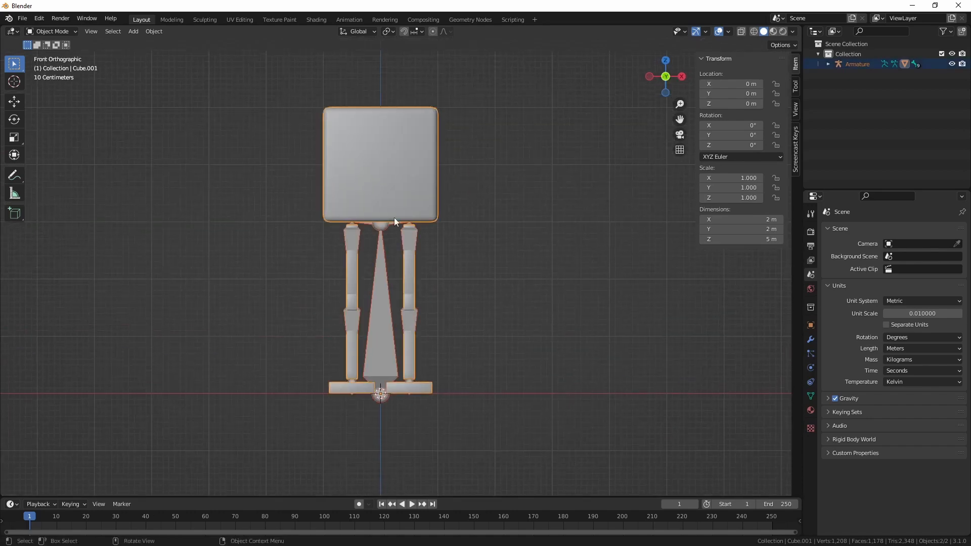
{"action": "left_click", "coordinate": [22, 18]}
{"action": "mouse_move", "coordinate": [54, 165]}
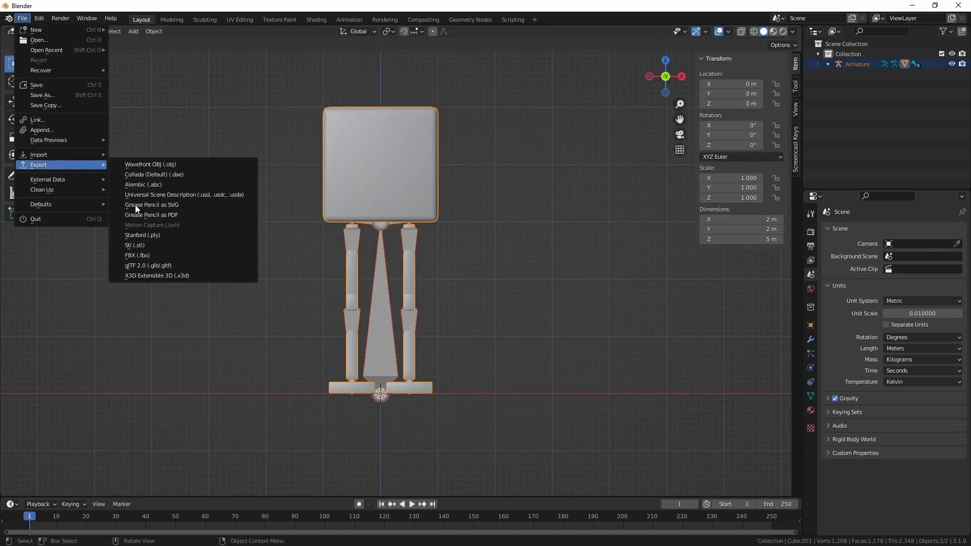
{"action": "left_click", "coordinate": [174, 258]}
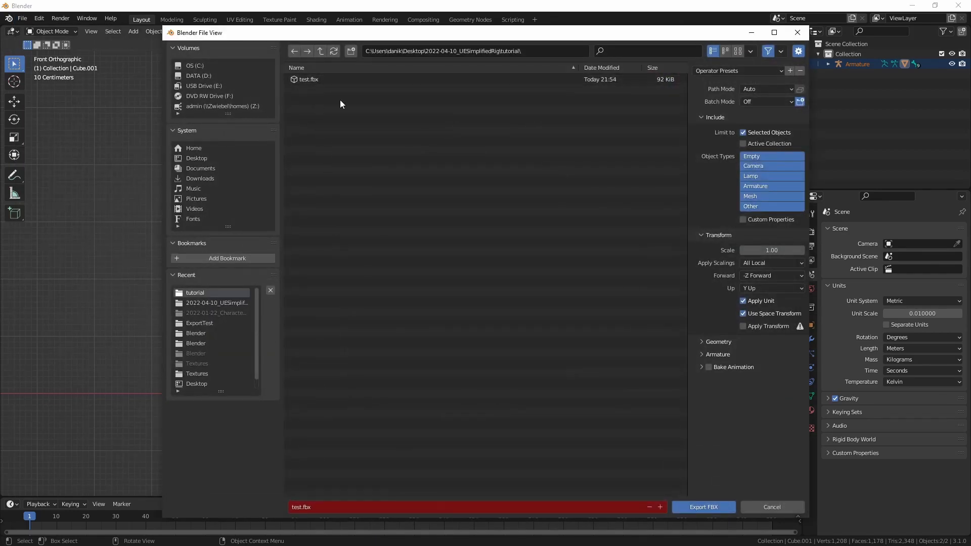
{"action": "left_click", "coordinate": [703, 507]}
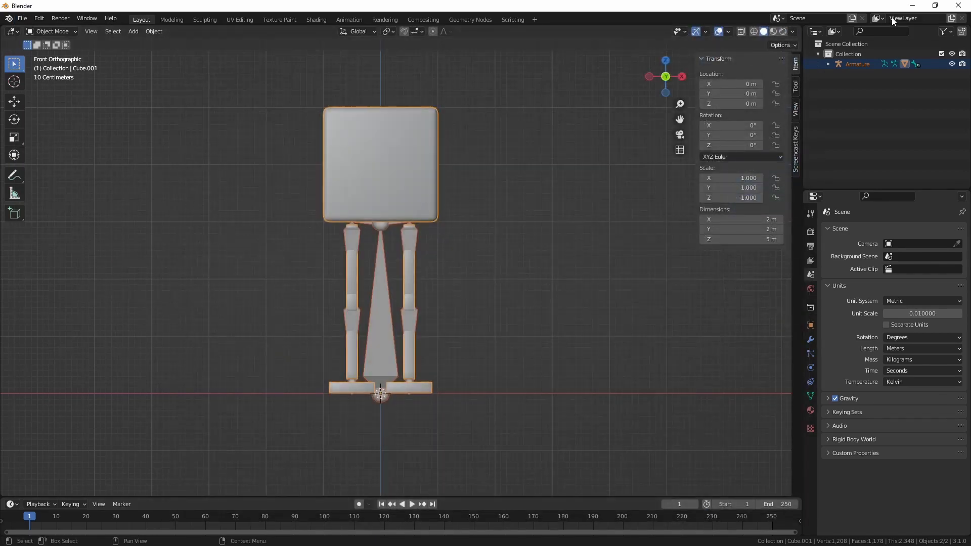
{"action": "left_click", "coordinate": [912, 8]}
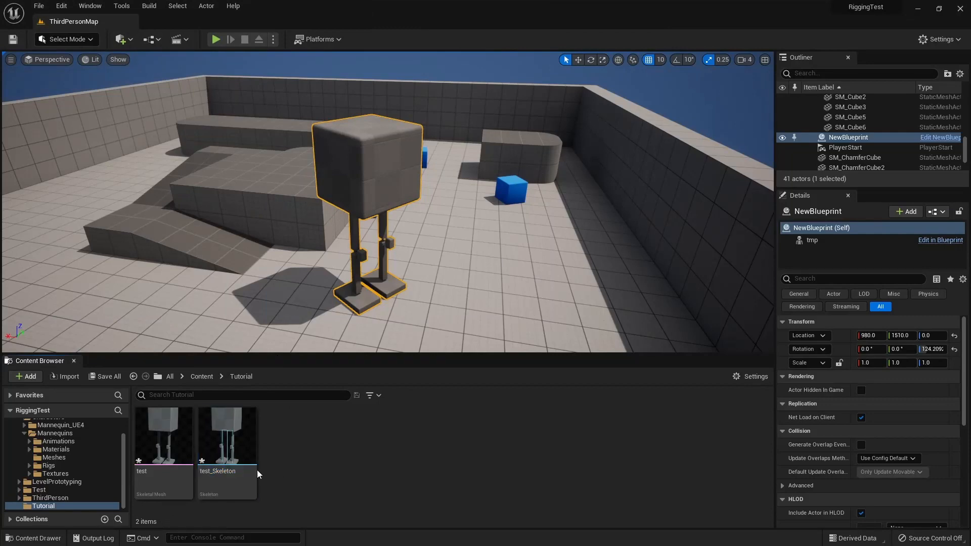
Delete the test skeletal mesh and test_Skeleton assets from the Tutorial folder.
{"action": "left_click", "coordinate": [177, 447], "text": "ctrl"}
{"action": "key", "text": "Delete"}
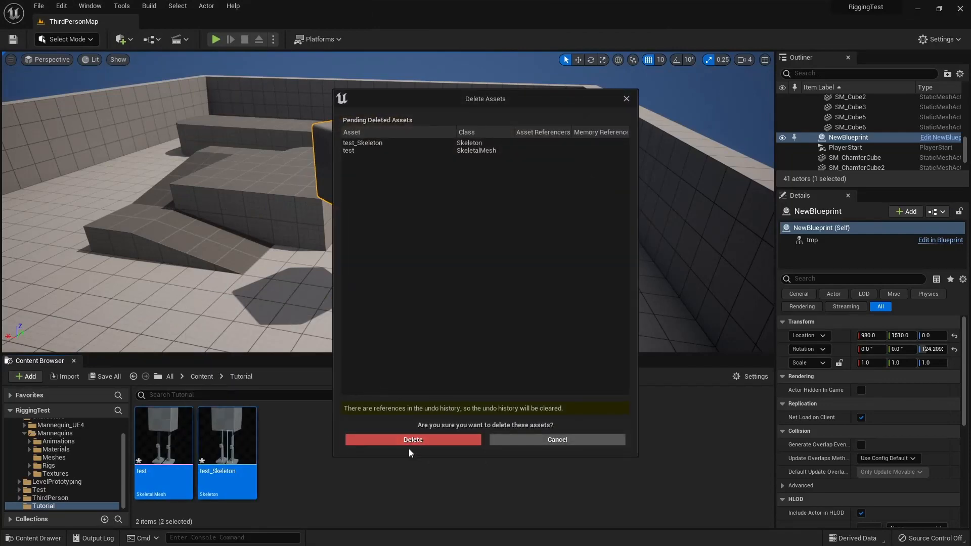
{"action": "left_click", "coordinate": [410, 440]}
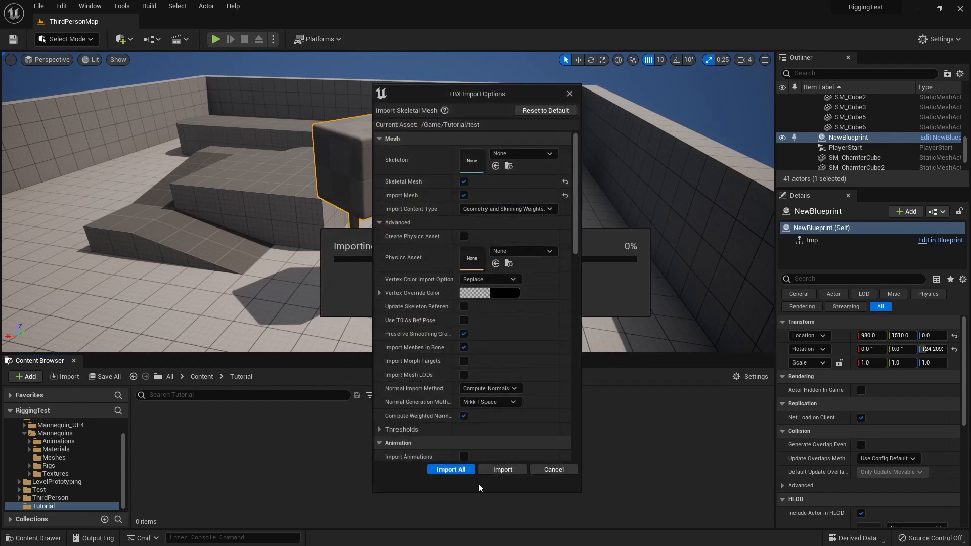
Import the re-exported test FBX as a skeletal mesh without a physics asset and open test_Skeleton to inspect its bones.
{"action": "left_click", "coordinate": [502, 470]}
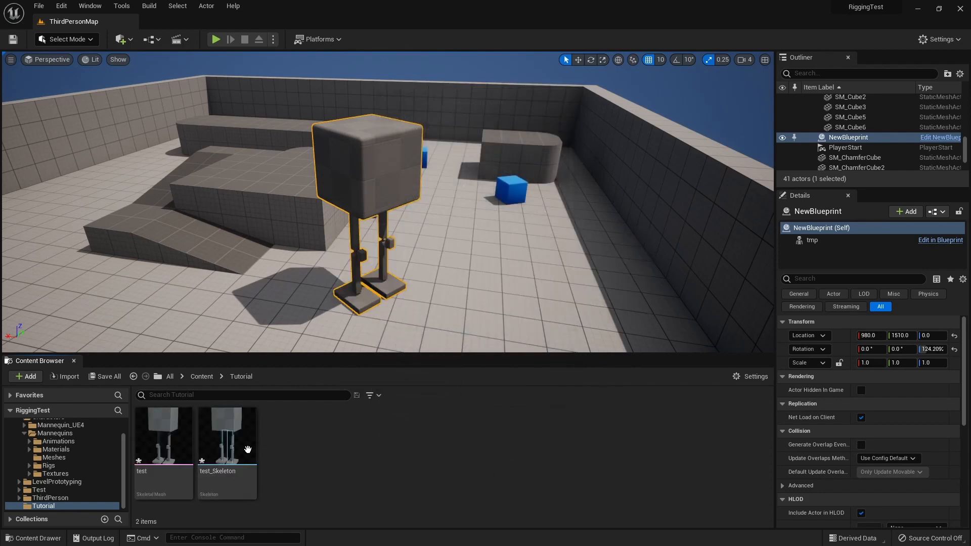
{"action": "double_click", "coordinate": [247, 450]}
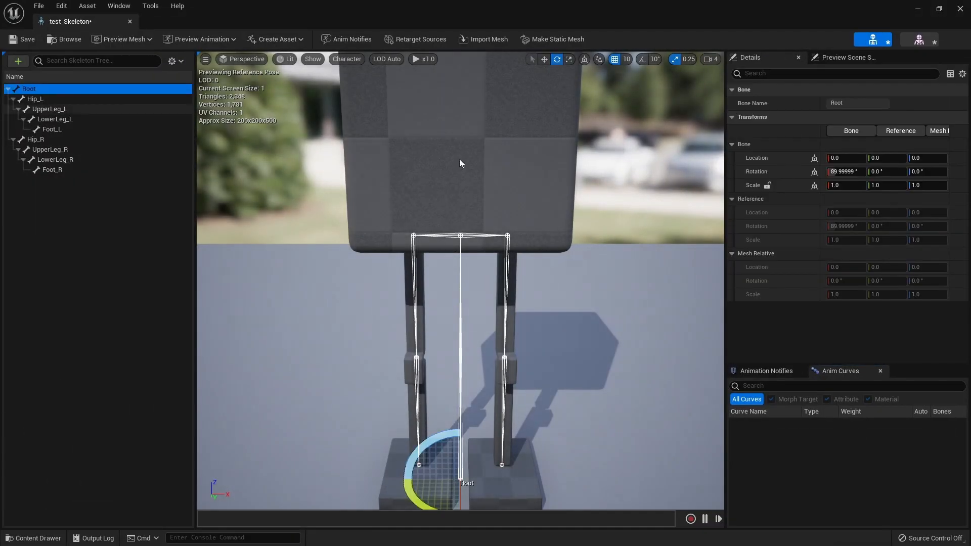
{"action": "left_click_drag", "start_coordinate": [632, 228], "coordinate": [567, 228], "text": "alt"}
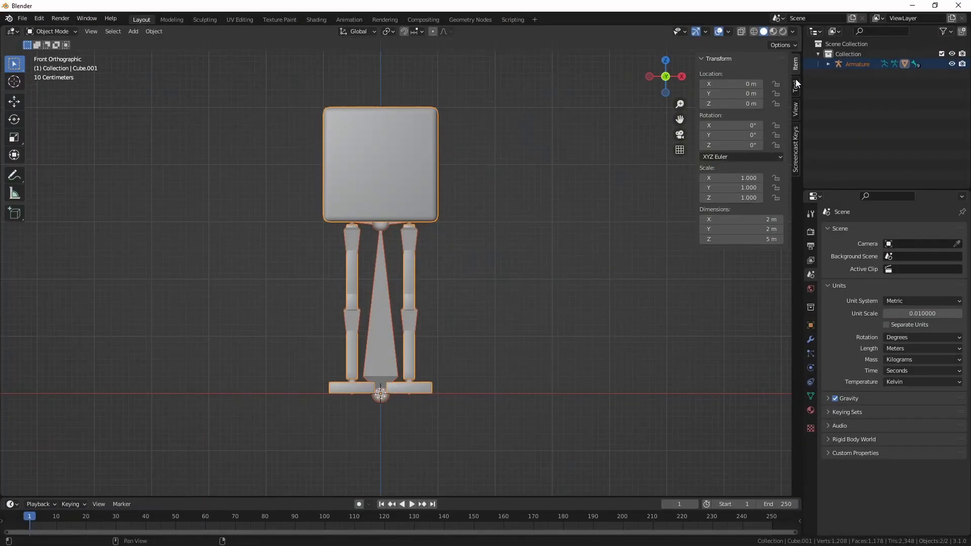
Switch to Blender, make the Note annotation layer visible and read the handwritten checklist at the origin.
{"action": "left_click", "coordinate": [796, 83]}
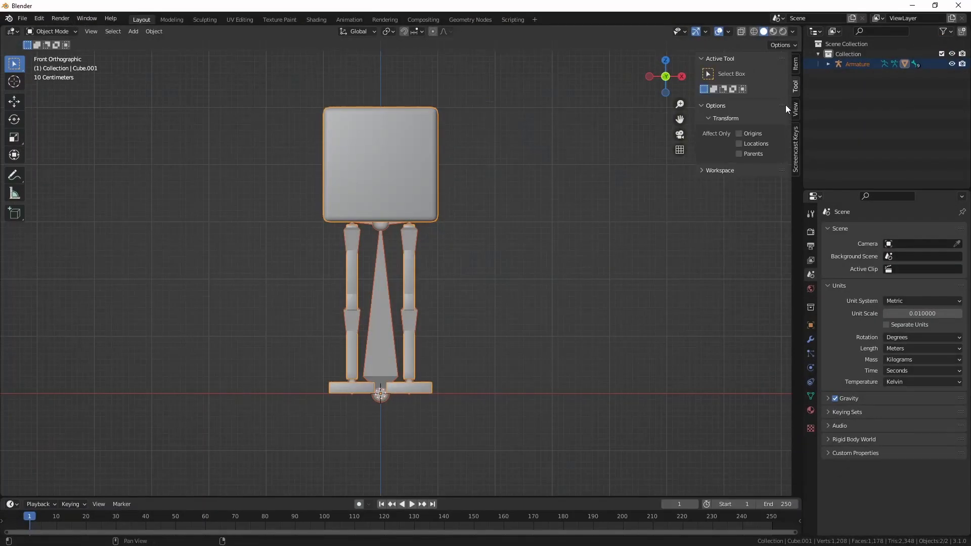
{"action": "left_click", "coordinate": [795, 109]}
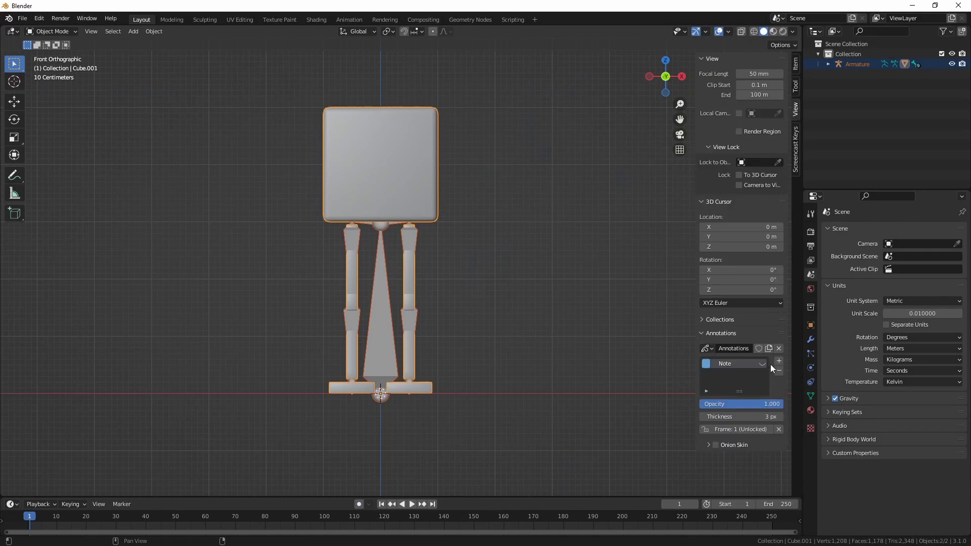
{"action": "scroll", "coordinate": [496, 288], "scroll_direction": "down", "scroll_amount": 4}
{"action": "middle_click_drag", "start_coordinate": [458, 274], "coordinate": [387, 400]}
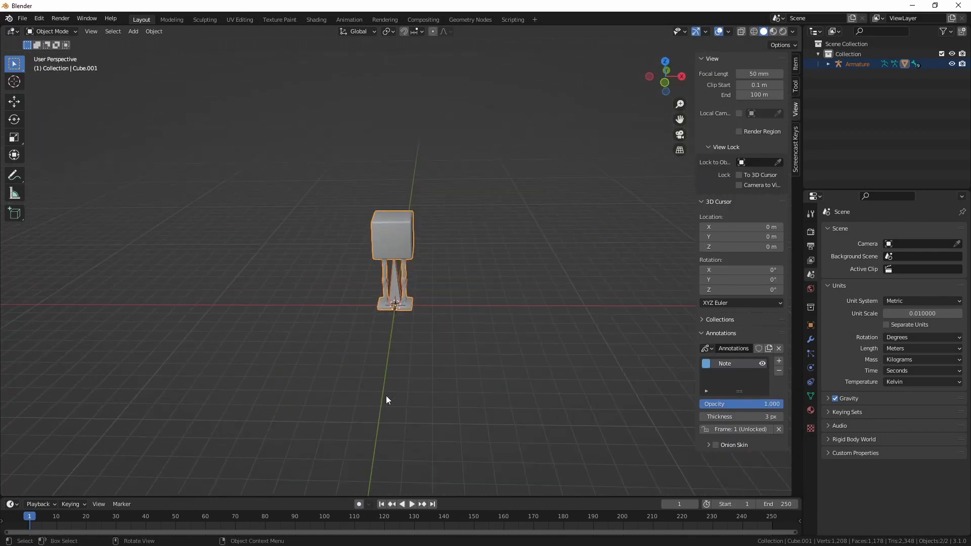
{"action": "scroll", "coordinate": [387, 400], "scroll_direction": "up", "scroll_amount": 12}
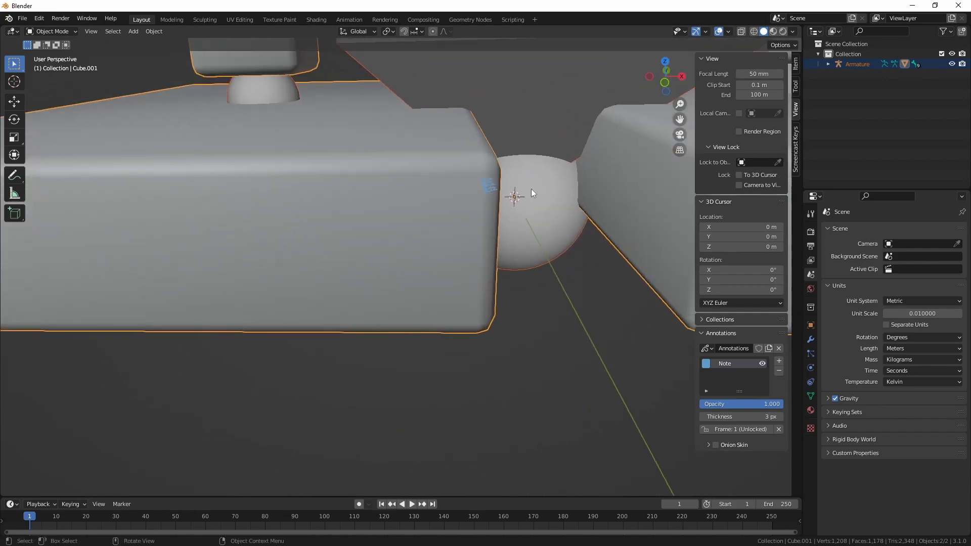
{"action": "mouse_move", "coordinate": [531, 189]}
{"action": "middle_mouse_down"}
{"action": "mouse_move", "coordinate": [368, 316]}
{"action": "mouse_move", "coordinate": [433, 271]}
{"action": "mouse_move", "coordinate": [518, 177]}
{"action": "mouse_move", "coordinate": [505, 210]}
{"action": "middle_mouse_up"}
{"action": "key", "text": "KP_5"}
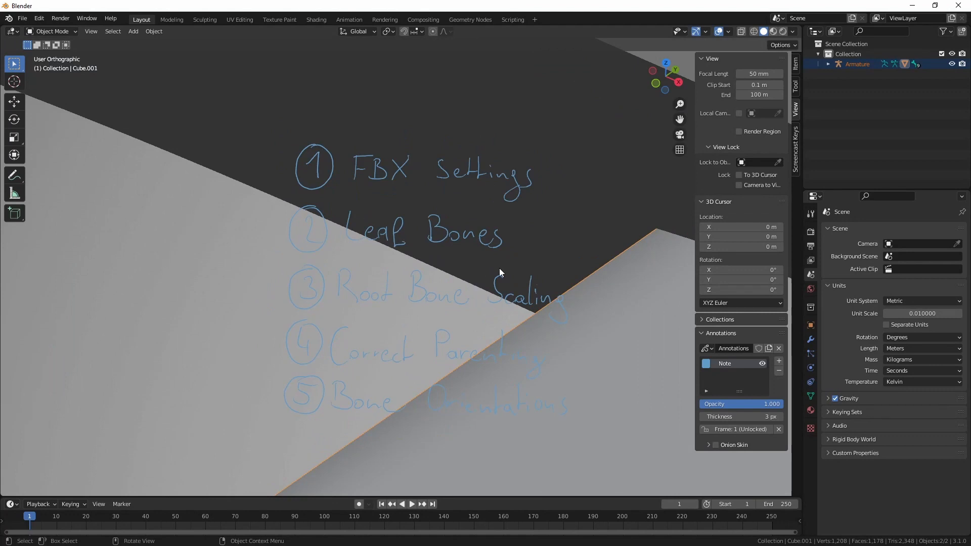
{"action": "middle_click_drag", "start_coordinate": [585, 292], "coordinate": [568, 275], "text": "shift"}
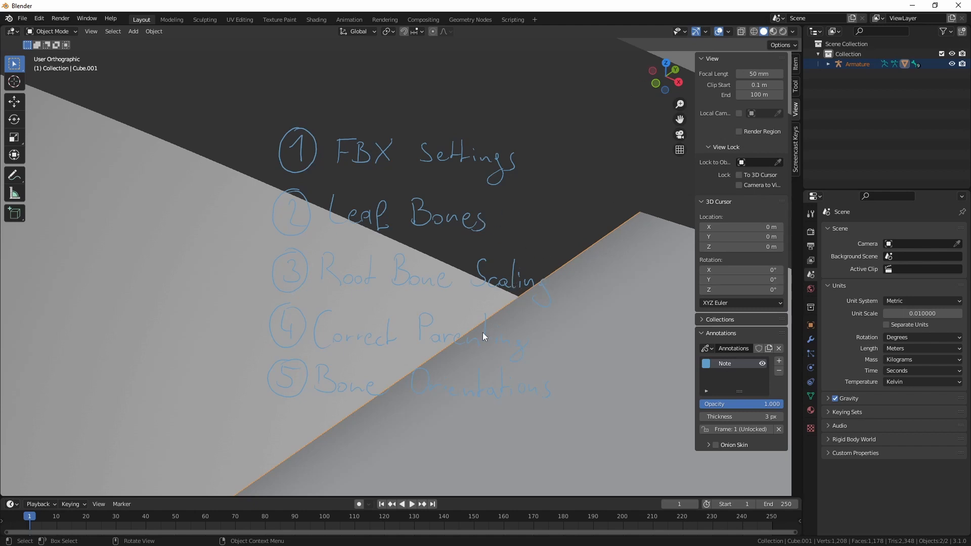
{"action": "scroll", "coordinate": [482, 332], "scroll_direction": "down", "scroll_amount": 4}
{"action": "scroll", "coordinate": [482, 324], "scroll_direction": "up", "scroll_amount": 3}
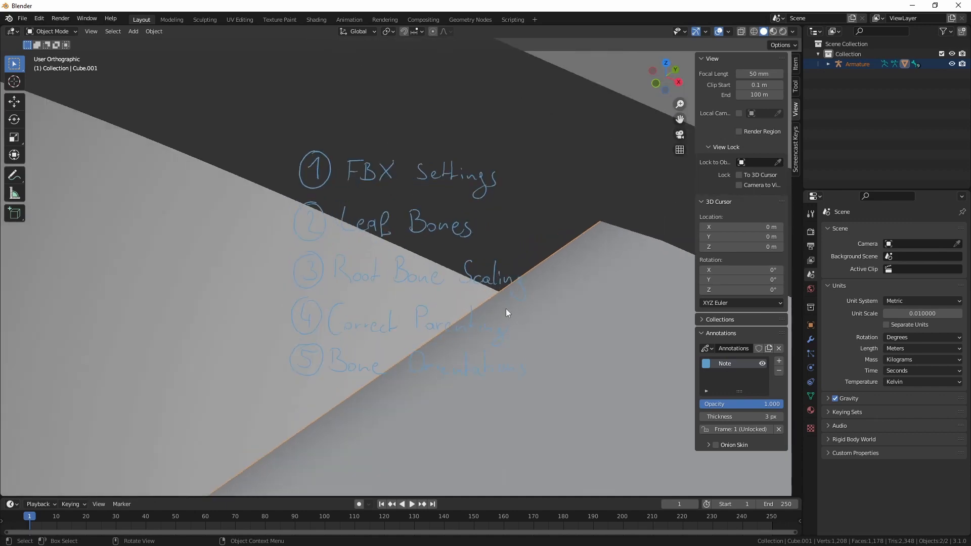
Hide the Note annotation layer and the viewport sidebar, and return to a perspective view of the whole character.
{"action": "left_click", "coordinate": [762, 363]}
{"action": "key", "text": "n"}
{"action": "scroll", "coordinate": [240, 247], "scroll_direction": "down", "scroll_amount": 10}
{"action": "middle_click_drag", "start_coordinate": [245, 264], "coordinate": [426, 321]}
{"action": "key", "text": "KP_5"}
{"action": "scroll", "coordinate": [385, 344], "scroll_direction": "down", "scroll_amount": 2}
{"action": "middle_click_drag", "start_coordinate": [426, 299], "coordinate": [428, 351], "text": "shift"}
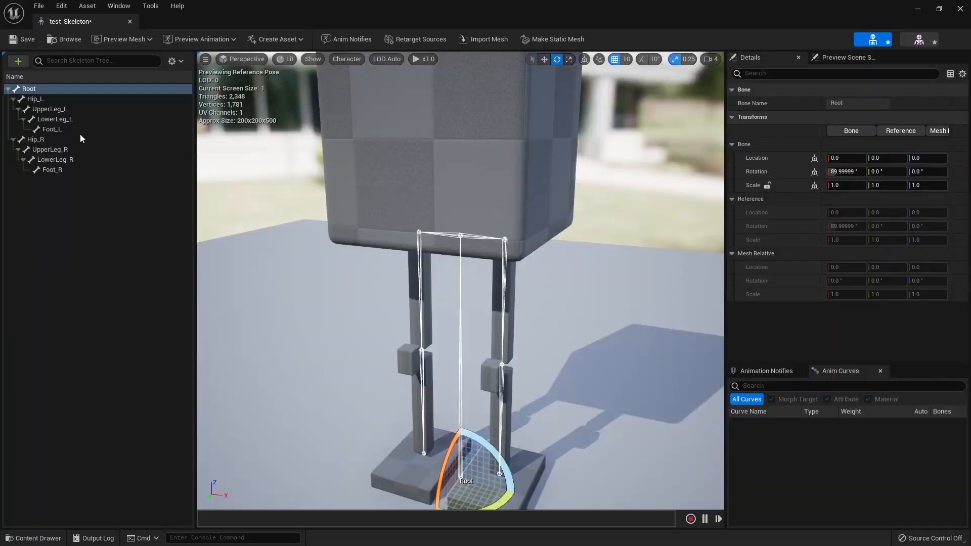
Switch to Unreal Engine, select the Hip_L bone and move it sideways by about 61 units along X.
{"action": "left_click", "coordinate": [36, 99]}
{"action": "key", "text": "f"}
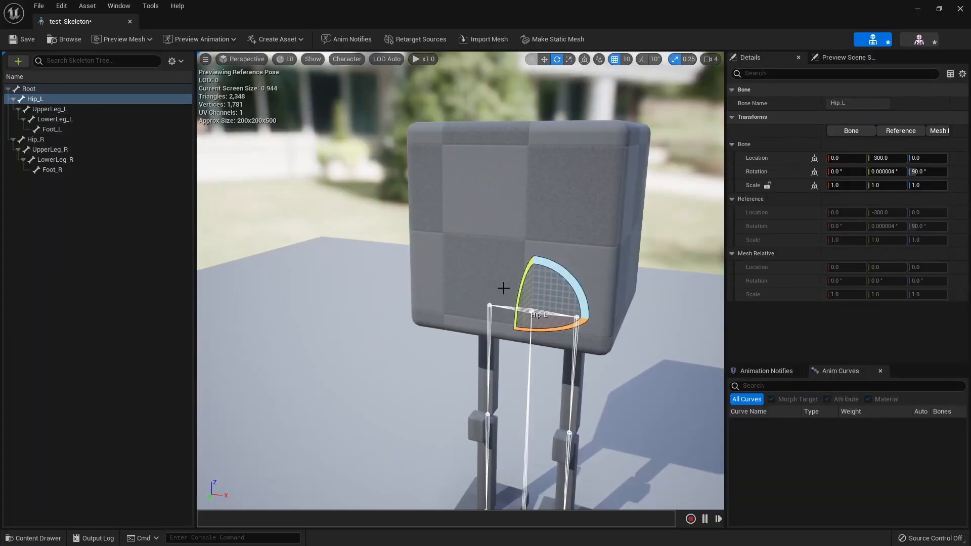
{"action": "middle_click_drag", "start_coordinate": [508, 320], "coordinate": [596, 424]}
{"action": "scroll", "coordinate": [503, 319], "scroll_direction": "up", "scroll_amount": 2}
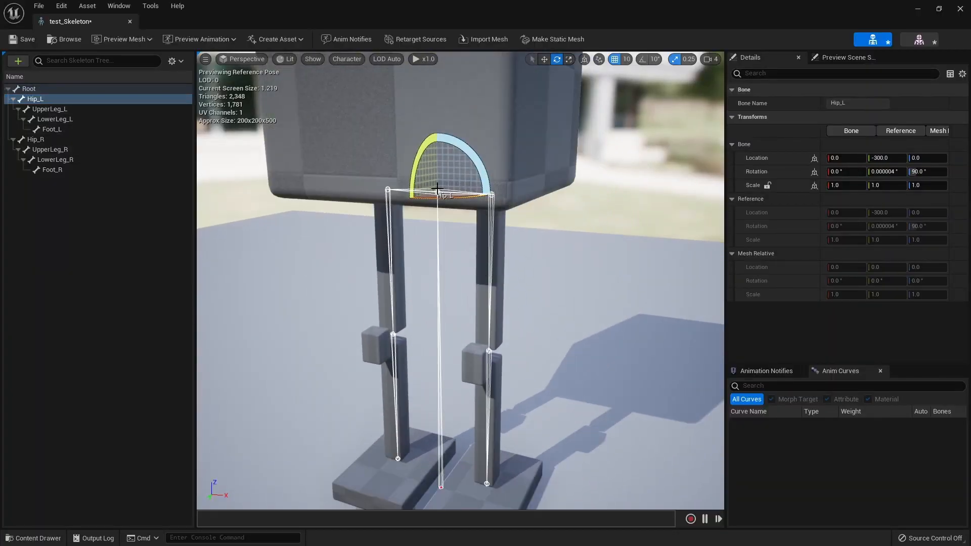
{"action": "right_click_drag", "start_coordinate": [486, 251], "coordinate": [479, 212]}
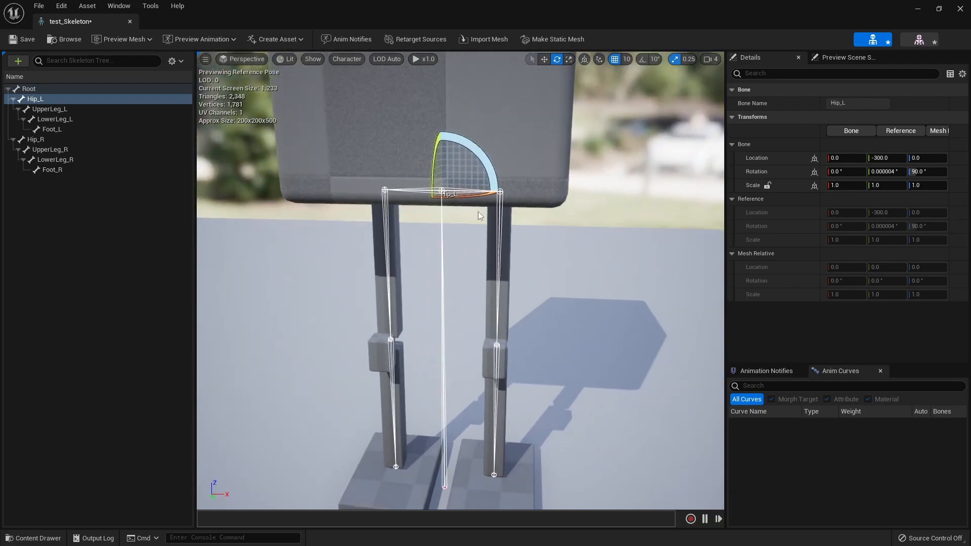
{"action": "key", "text": "w"}
{"action": "left_click_drag", "start_coordinate": [410, 195], "coordinate": [495, 196]}
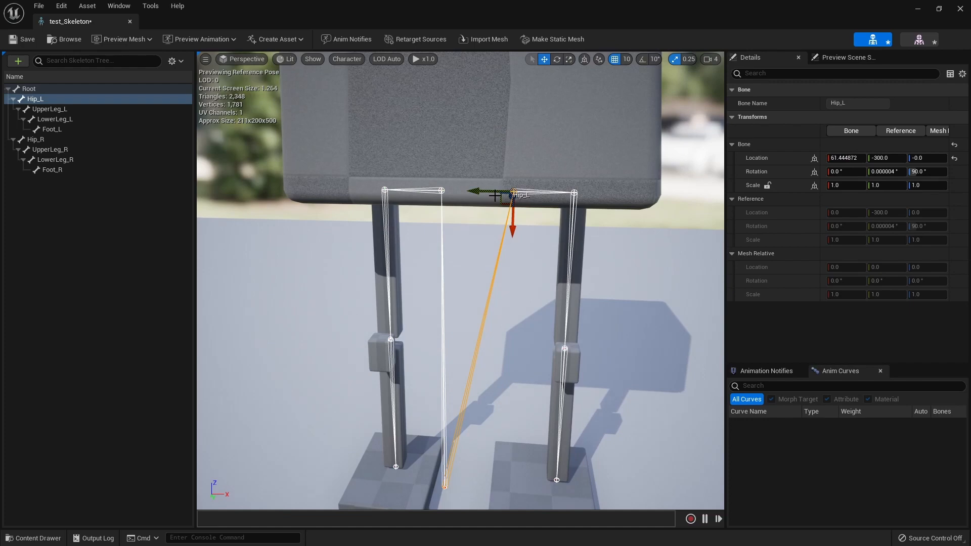
Compare the displaced left leg with the right hip joint and undo the Hip_L bone's move.
{"action": "left_click", "coordinate": [443, 190]}
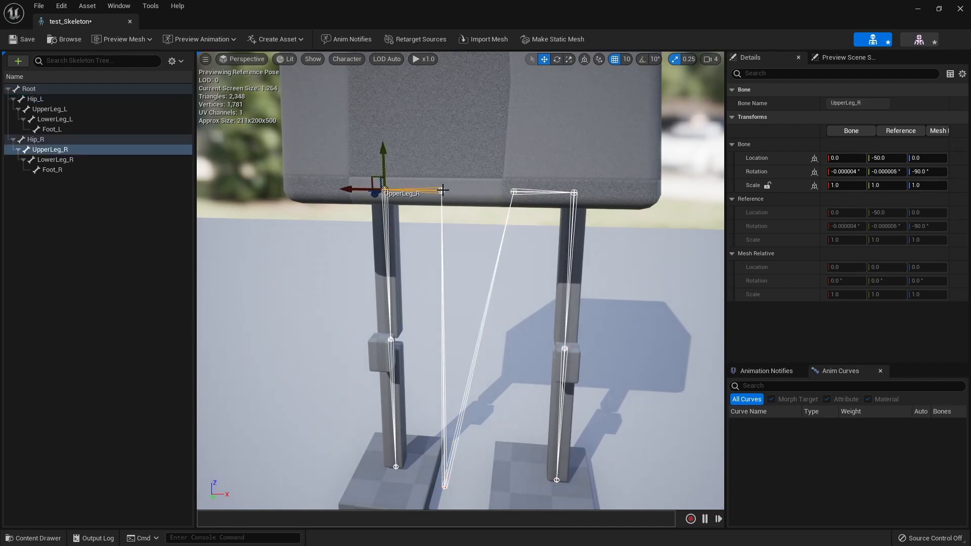
{"action": "scroll", "coordinate": [490, 199], "scroll_direction": "down", "scroll_amount": 2}
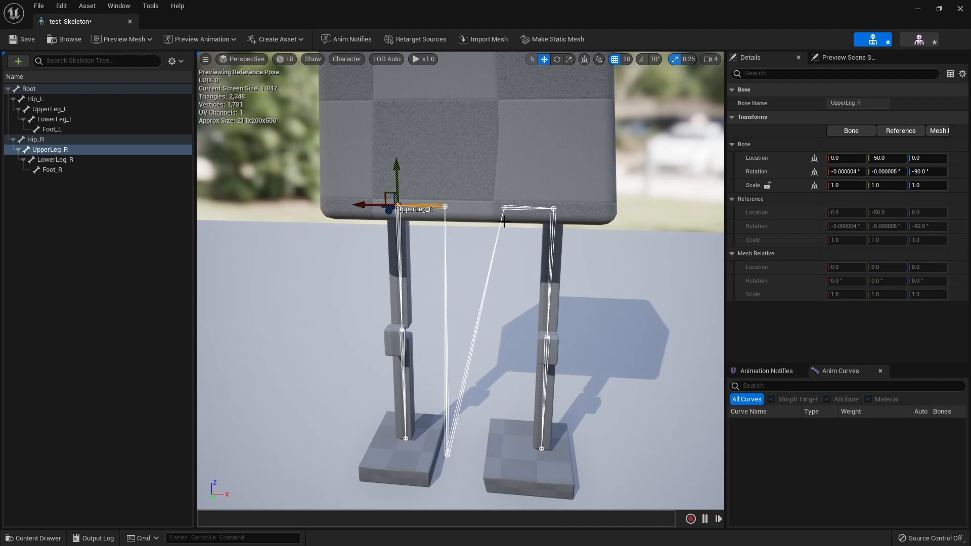
{"action": "key", "text": "ctrl+z"}
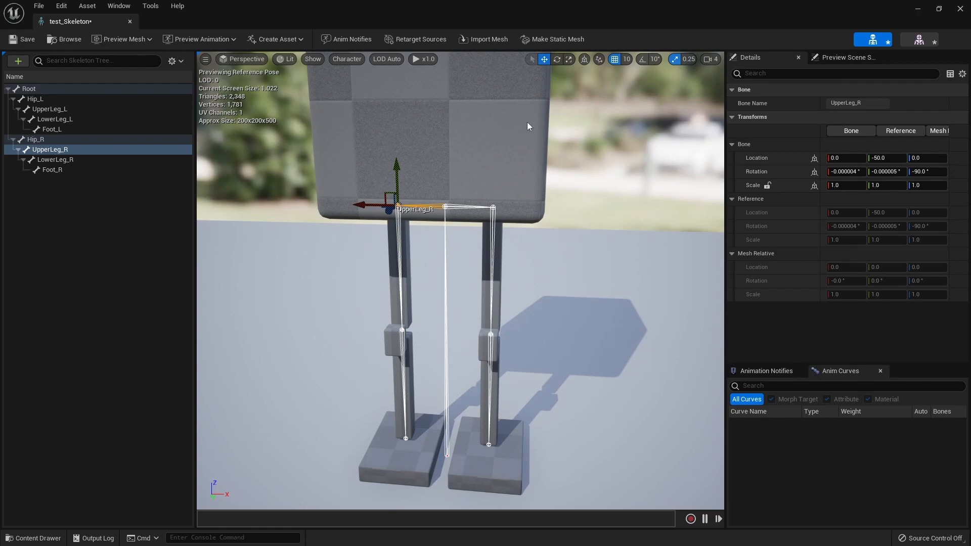
Select the Hip_R bone and rotate it about its Z axis to about -59.5°.
{"action": "scroll", "coordinate": [374, 161], "scroll_direction": "up", "scroll_amount": 5}
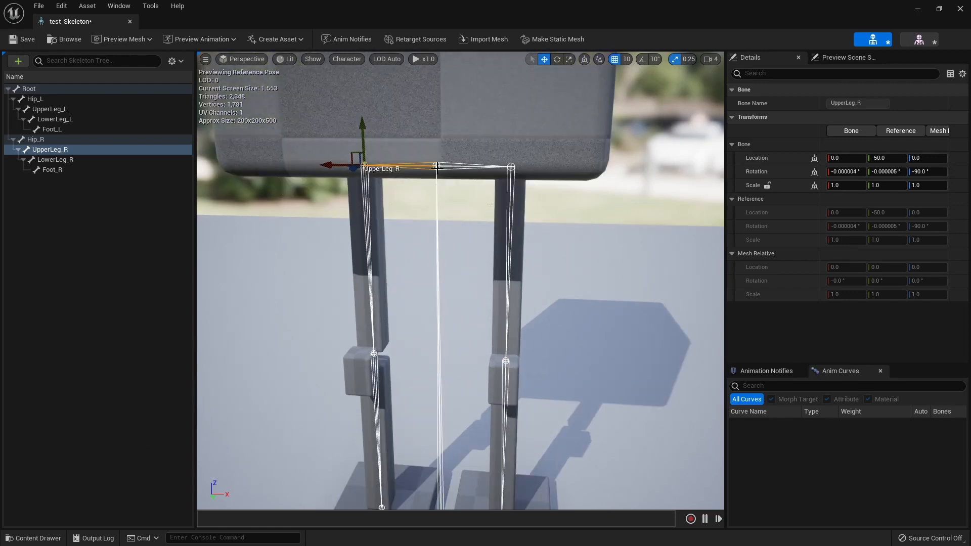
{"action": "left_click", "coordinate": [438, 167]}
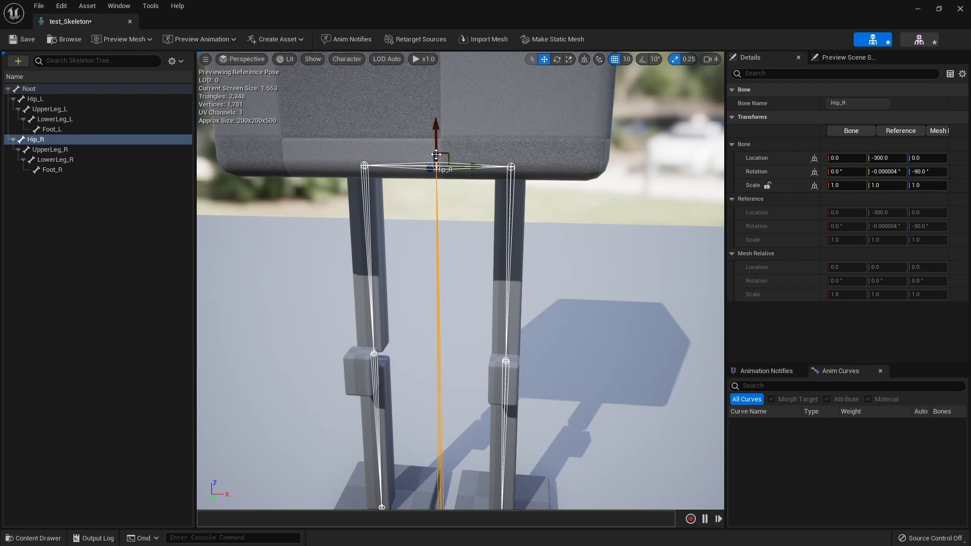
{"action": "key", "text": "e"}
{"action": "left_click_drag", "start_coordinate": [472, 136], "coordinate": [535, 179]}
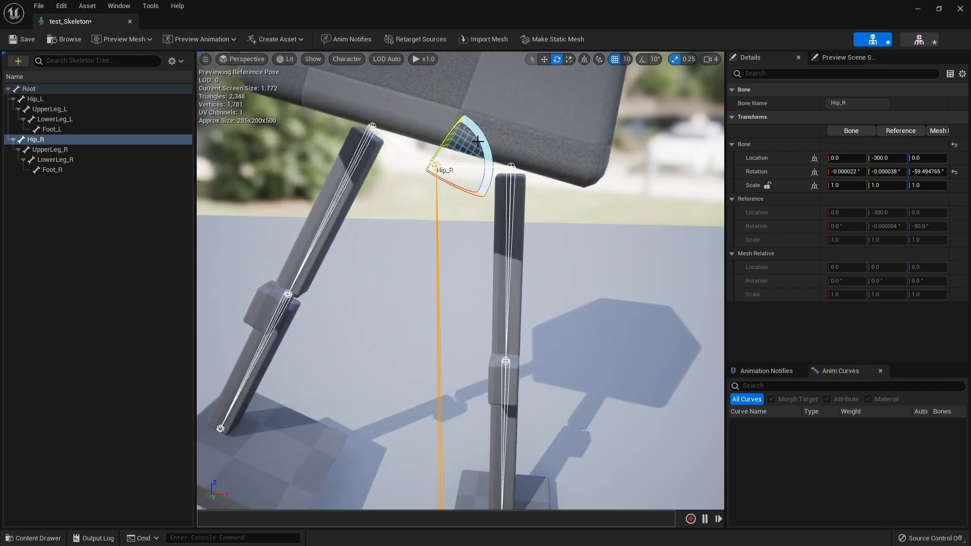
Select the UpperLeg_L and Hip_R bones in turn to compare their pivots, and undo the Hip_R rotation.
{"action": "left_click", "coordinate": [509, 163]}
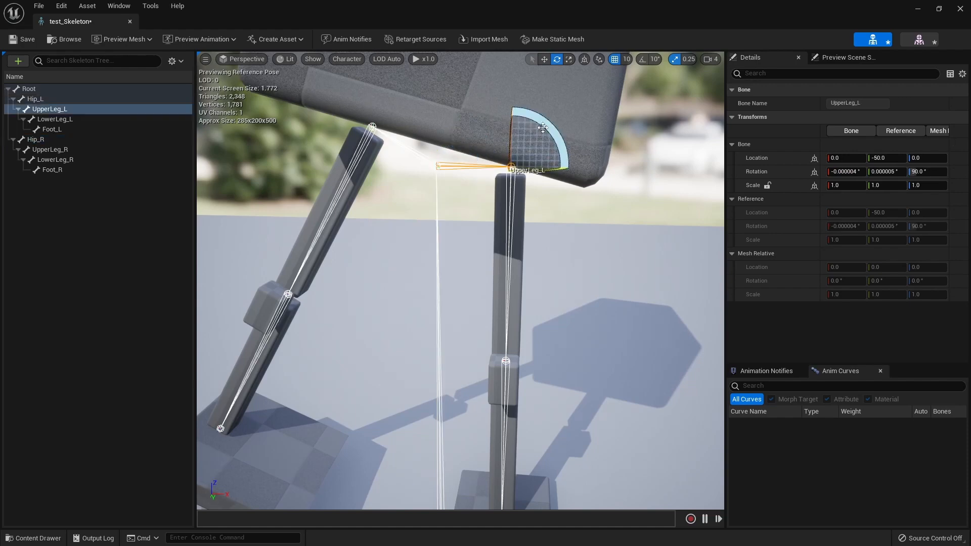
{"action": "left_click", "coordinate": [447, 173]}
{"action": "left_click", "coordinate": [452, 166]}
{"action": "left_click", "coordinate": [437, 167]}
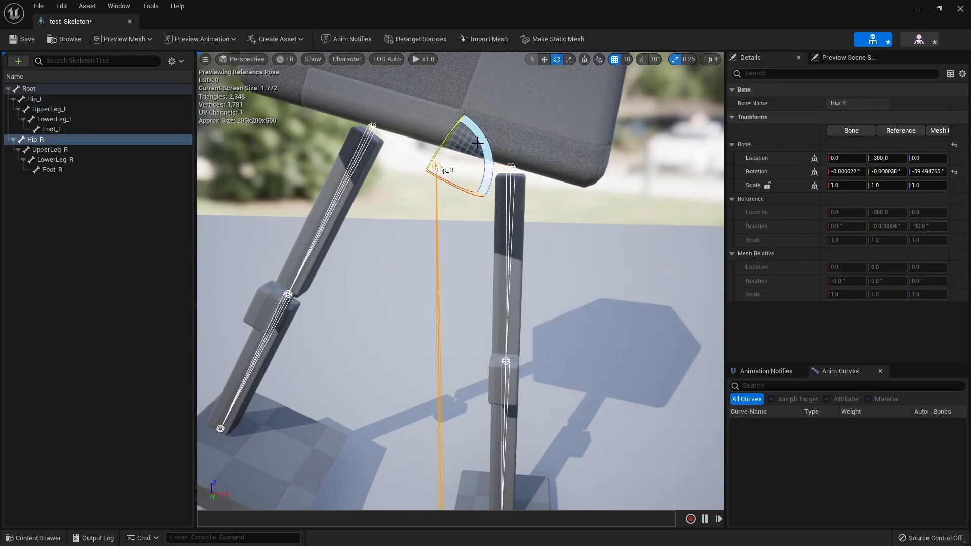
{"action": "key", "text": "ctrl+z"}
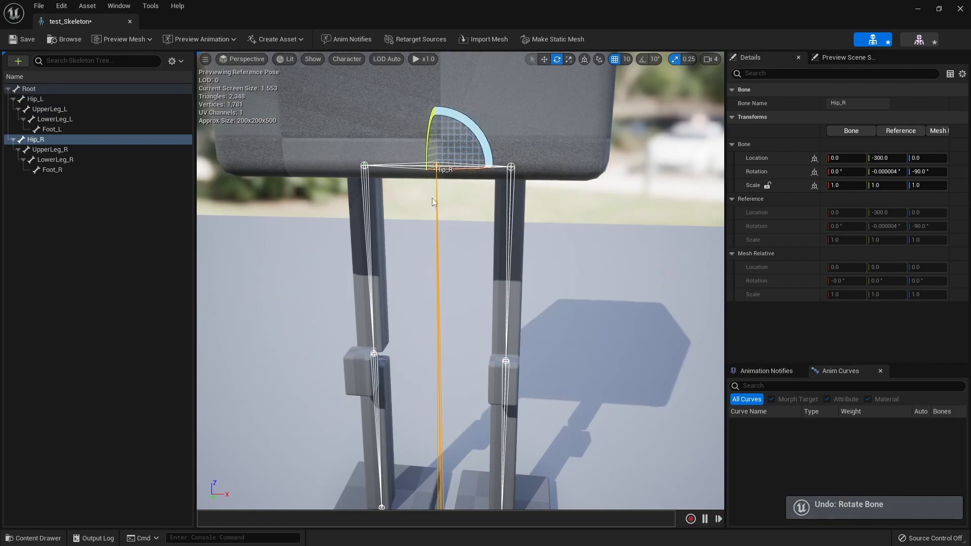
Switch to Blender, select the armature and show the character in wireframe from the front.
{"action": "key", "text": "alt+Tab"}
{"action": "scroll", "coordinate": [398, 348], "scroll_direction": "up", "scroll_amount": 2}
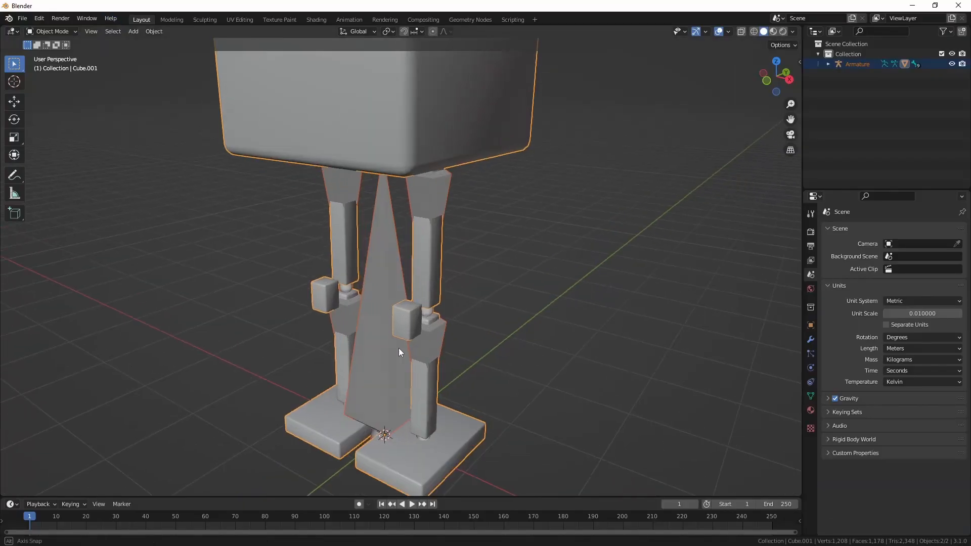
{"action": "middle_click_drag", "start_coordinate": [399, 348], "coordinate": [402, 302]}
{"action": "left_click", "coordinate": [401, 302]}
{"action": "key", "text": "shift+z"}
{"action": "key", "text": "KP_1"}
{"action": "middle_click_drag", "start_coordinate": [440, 191], "coordinate": [432, 256], "text": "shift"}
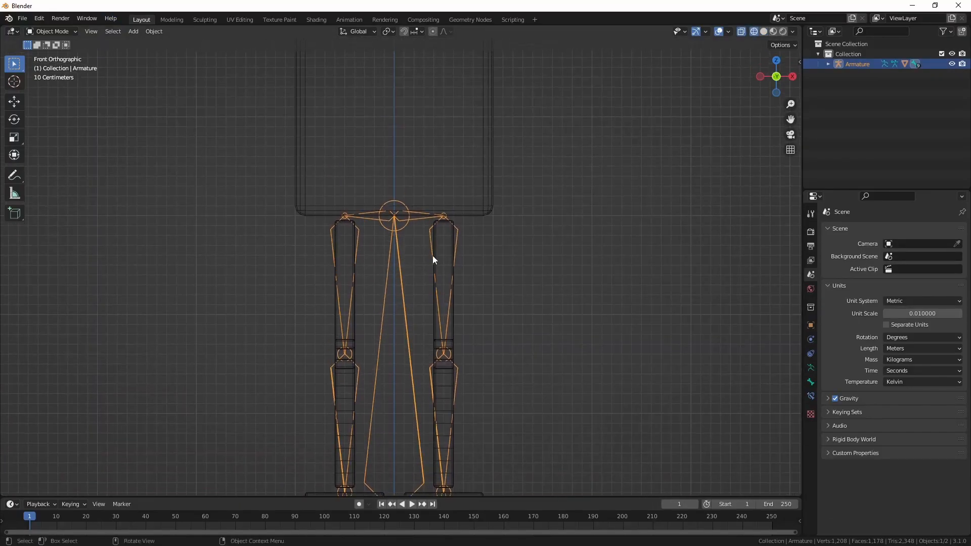
Select the left hip bone in Edit Mode and switch the armature to Pose Mode.
{"action": "scroll", "coordinate": [432, 256], "scroll_direction": "up", "scroll_amount": 2}
{"action": "key", "text": "Tab"}
{"action": "left_click", "coordinate": [428, 189]}
{"action": "left_click", "coordinate": [46, 34]}
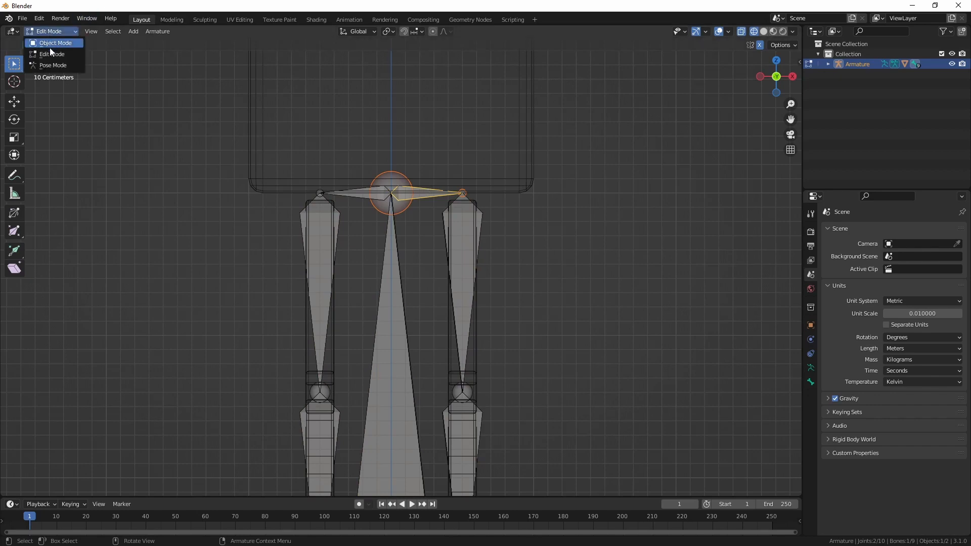
{"action": "left_click", "coordinate": [50, 47]}
Try rotating the Hip_L and Hip_R bones in turn, cancelling each rotation.
{"action": "key", "text": "r"}
{"action": "key", "text": "Escape"}
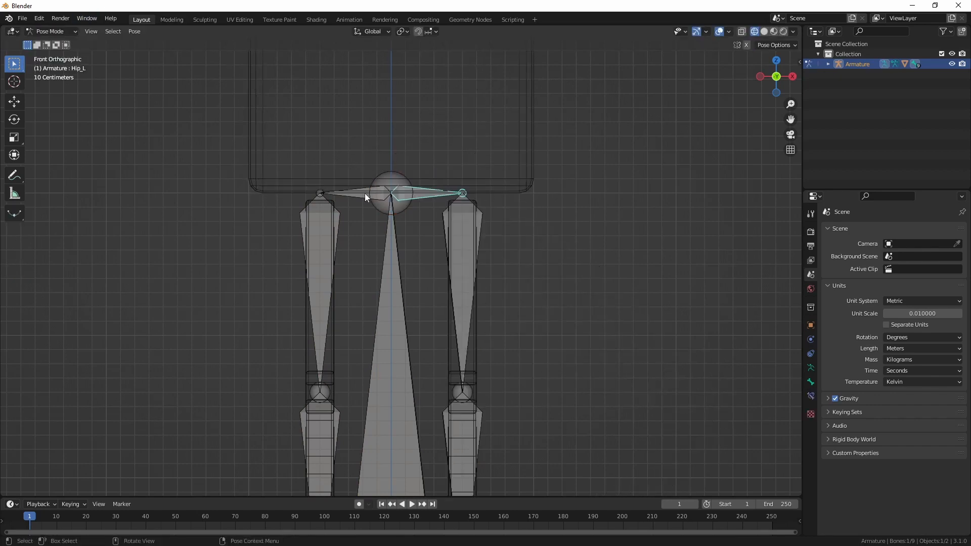
{"action": "left_click", "coordinate": [365, 194]}
{"action": "key", "text": "r"}
{"action": "key", "text": "Escape"}
Select the Root bone, examine where it meets both hip bones, and change the selection to Hip_L.
{"action": "scroll", "coordinate": [402, 214], "scroll_direction": "up", "scroll_amount": 1}
{"action": "scroll", "coordinate": [331, 164], "scroll_direction": "up", "scroll_amount": 2}
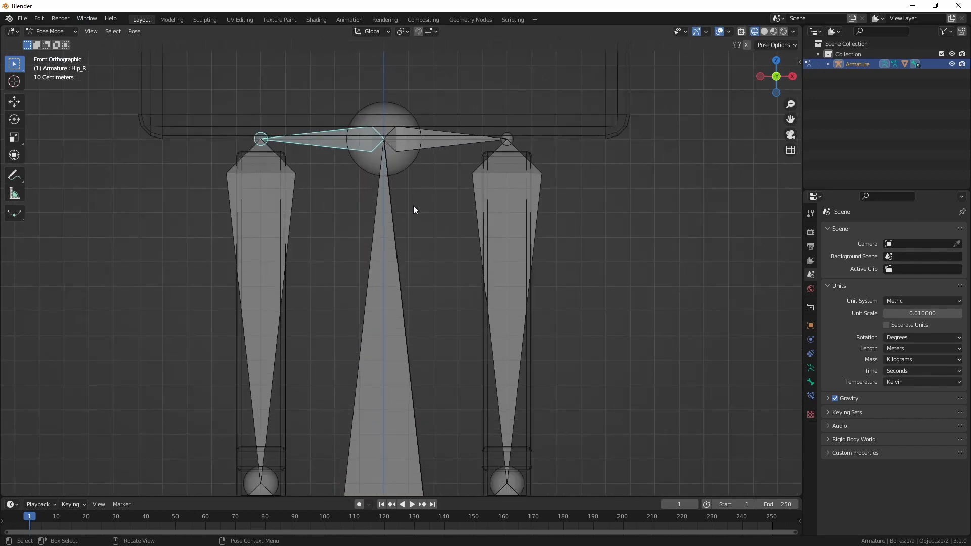
{"action": "left_click", "coordinate": [386, 211]}
{"action": "scroll", "coordinate": [424, 238], "scroll_direction": "down", "scroll_amount": 4}
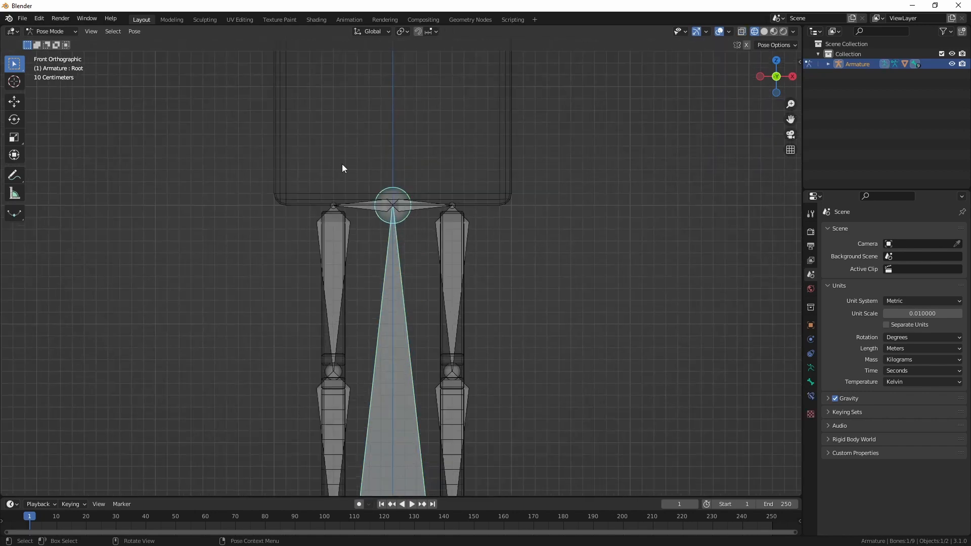
{"action": "scroll", "coordinate": [404, 203], "scroll_direction": "up", "scroll_amount": 1}
{"action": "scroll", "coordinate": [356, 167], "scroll_direction": "down", "scroll_amount": 3}
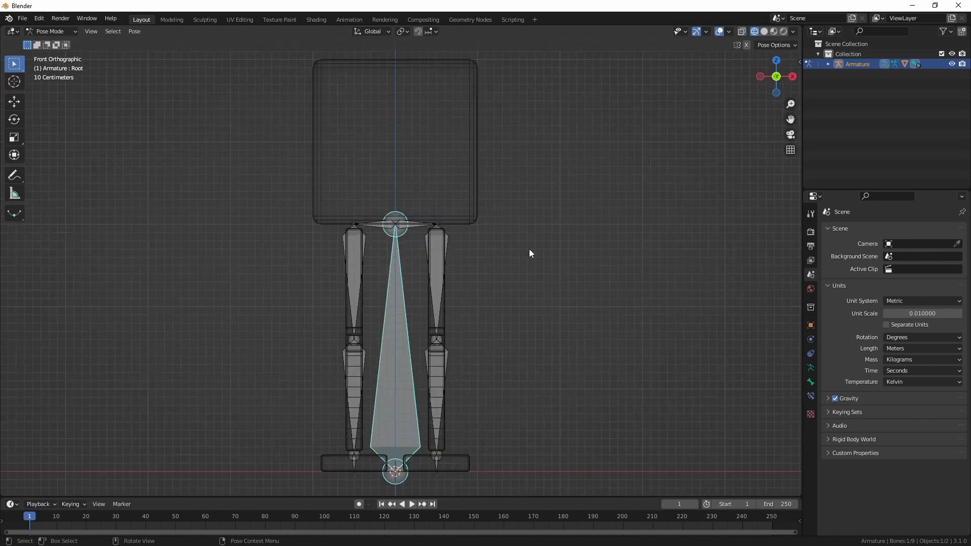
{"action": "scroll", "coordinate": [439, 187], "scroll_direction": "up", "scroll_amount": 3}
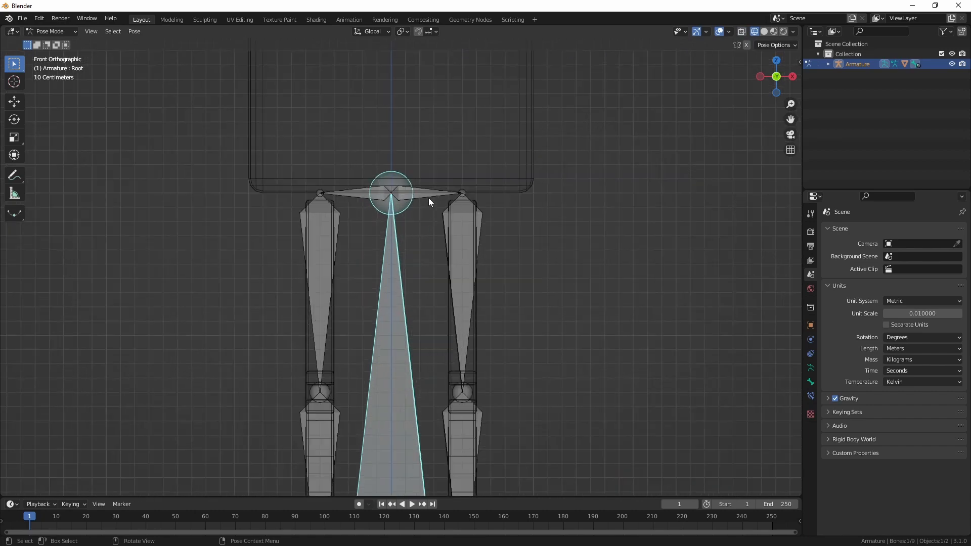
{"action": "key", "text": "alt+a"}
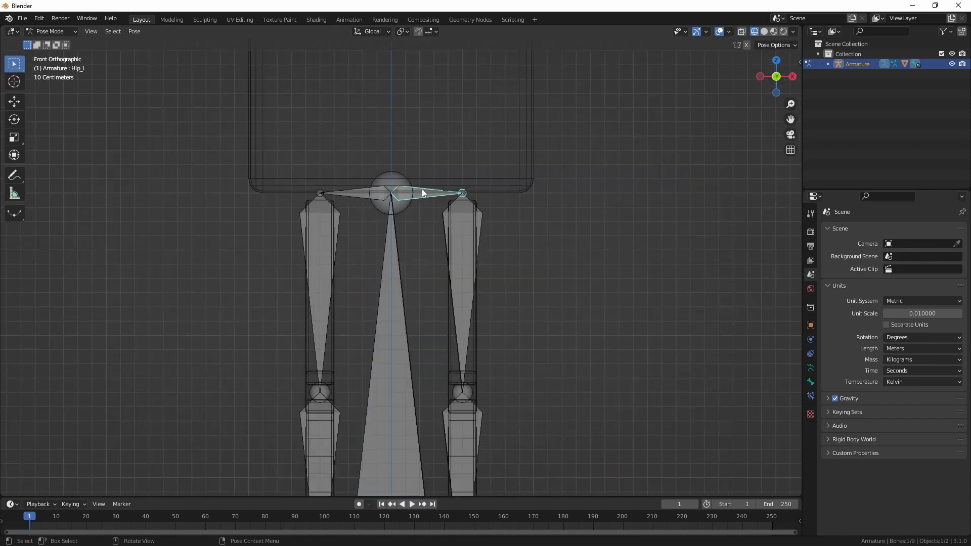
Delete the Hip_L and Hip_R bones from the armature in Edit Mode.
{"action": "key", "text": "Tab"}
{"action": "scroll", "coordinate": [375, 165], "scroll_direction": "up", "scroll_amount": 3}
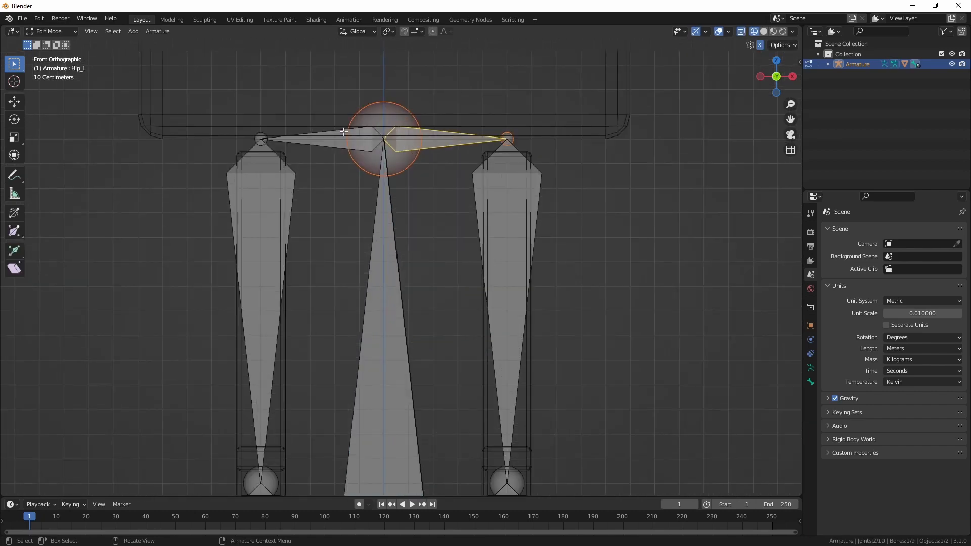
{"action": "left_click", "coordinate": [344, 132], "text": "shift"}
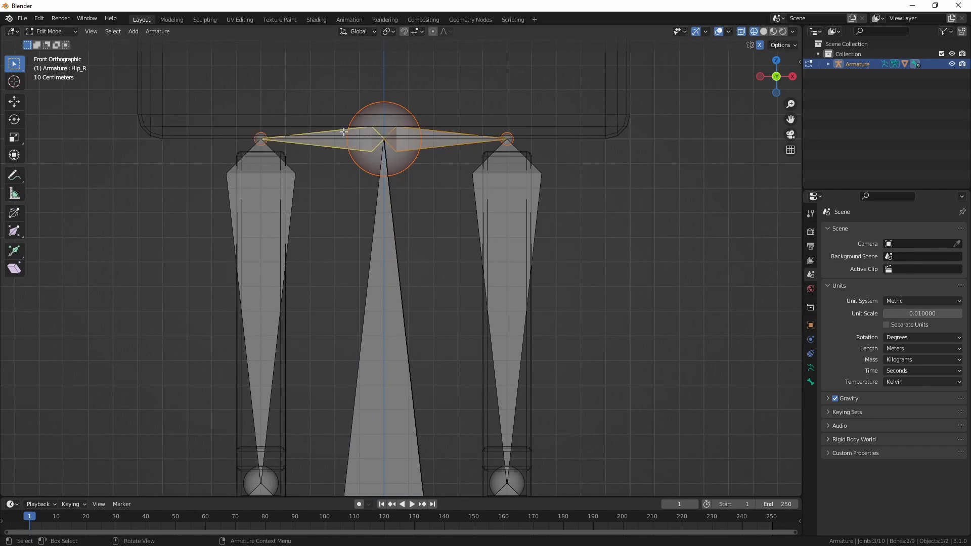
{"action": "key", "text": "x"}
{"action": "left_click", "coordinate": [344, 133]}
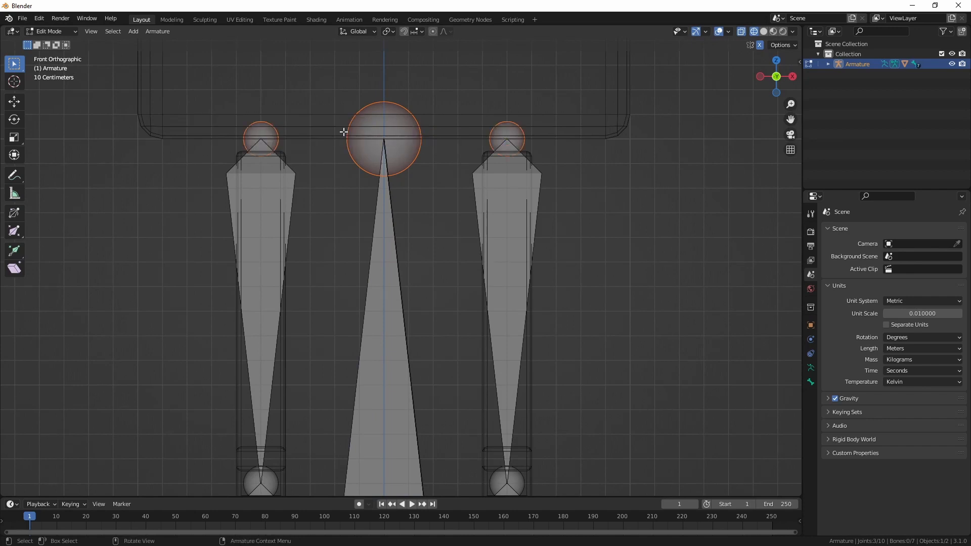
Extrude a new bone straight up along the Z axis from the tip of the Root bone.
{"action": "middle_click_drag", "start_coordinate": [421, 155], "coordinate": [399, 258], "text": "shift"}
{"action": "key", "text": "e"}
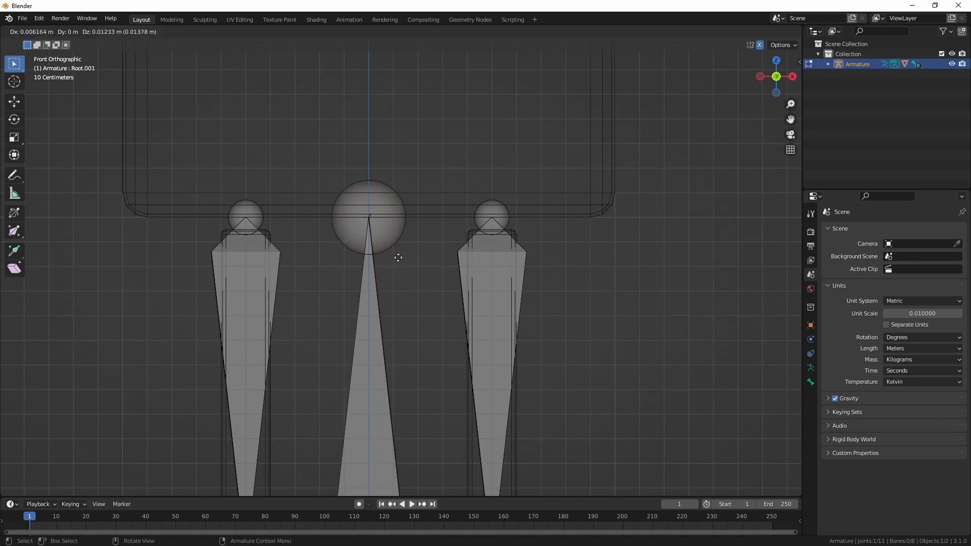
{"action": "key", "text": "z"}
{"action": "left_click", "coordinate": [388, 149]}
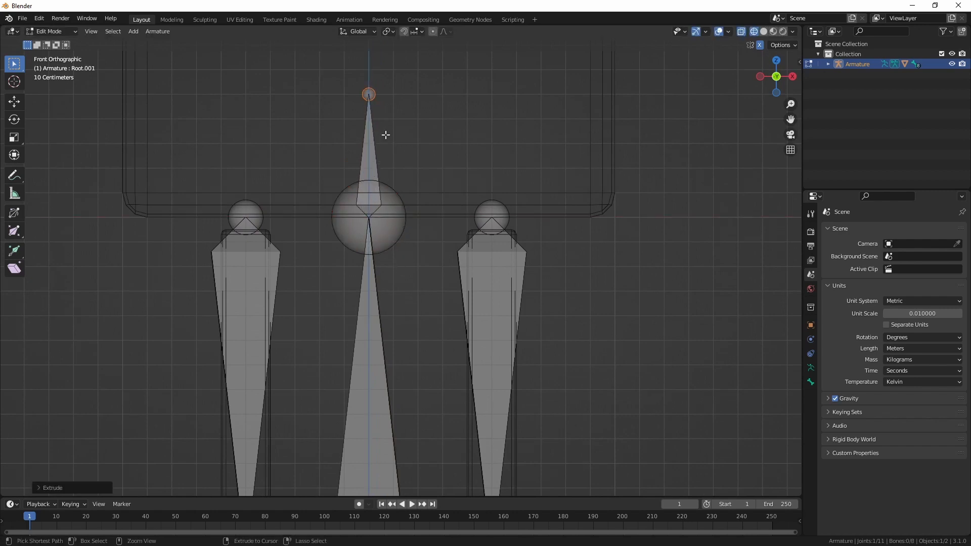
Parent both upper leg bones to the new central bone with Keep Offset.
{"action": "left_click", "coordinate": [499, 279]}
{"action": "left_click", "coordinate": [249, 296], "text": "shift"}
{"action": "left_click", "coordinate": [375, 155], "text": "shift"}
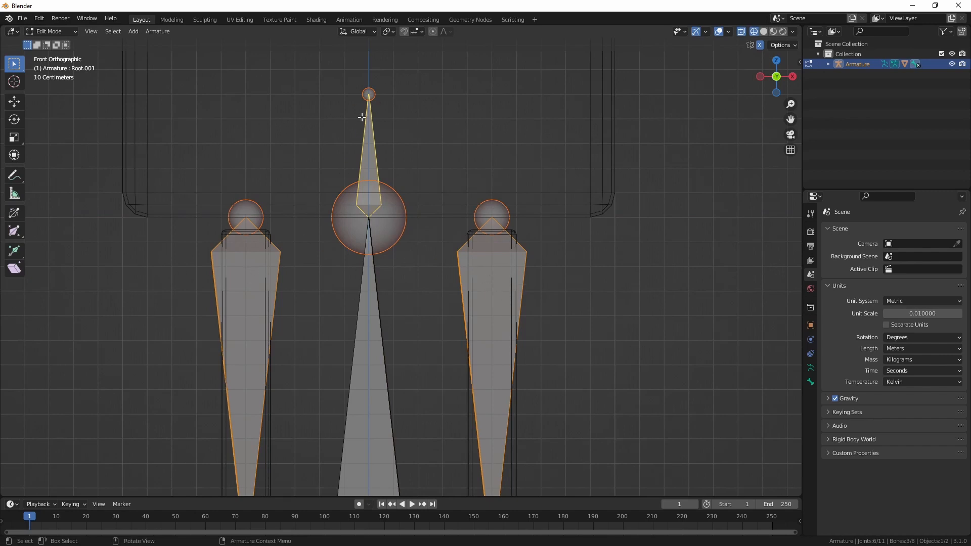
{"action": "key", "text": "ctrl+p"}
{"action": "key", "text": "Escape"}
{"action": "key", "text": "ctrl+p"}
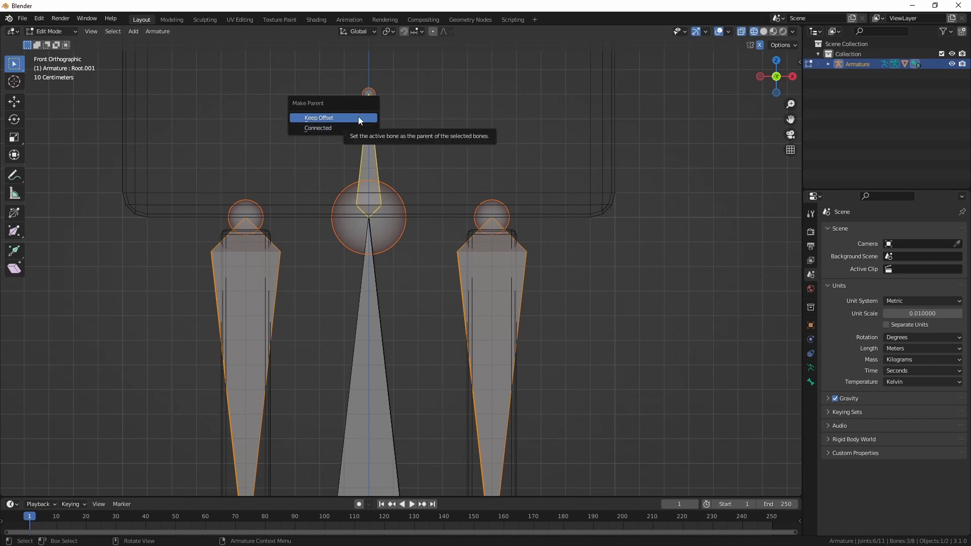
{"action": "left_click", "coordinate": [358, 118]}
Switch the armature to Pose Mode and try rotating the new central bone, cancelling the rotation.
{"action": "middle_click_drag", "start_coordinate": [358, 117], "coordinate": [344, 169]}
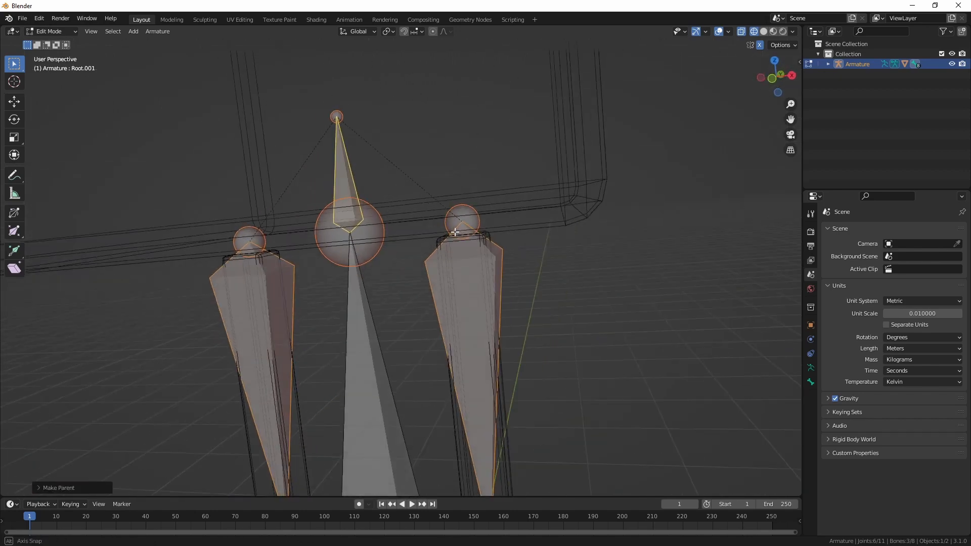
{"action": "key", "text": "ctrl+Tab"}
{"action": "left_click", "coordinate": [344, 170]}
{"action": "key", "text": "r"}
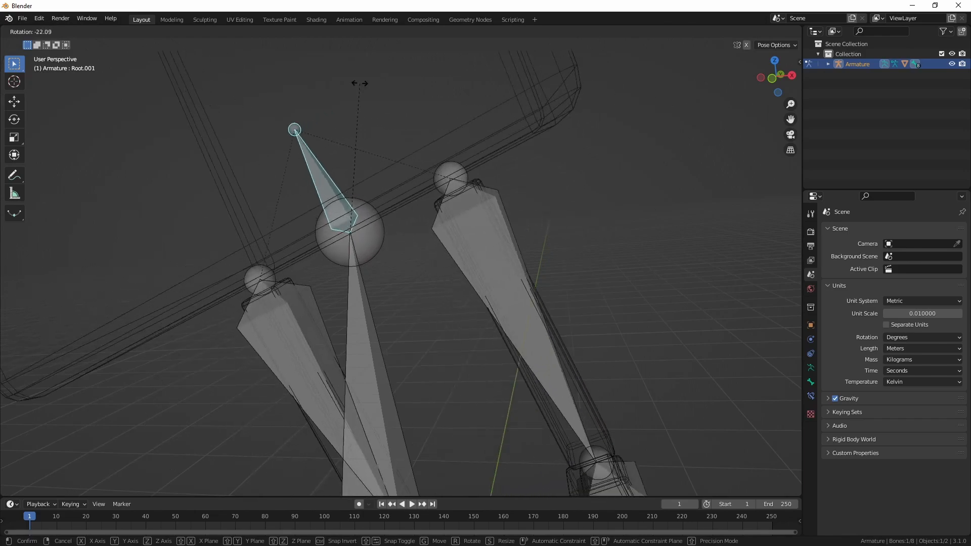
{"action": "key", "text": "Escape"}
Try rotating each upper leg bone and the central bone again, cancelling every rotation.
{"action": "left_click", "coordinate": [488, 301]}
{"action": "key", "text": "r"}
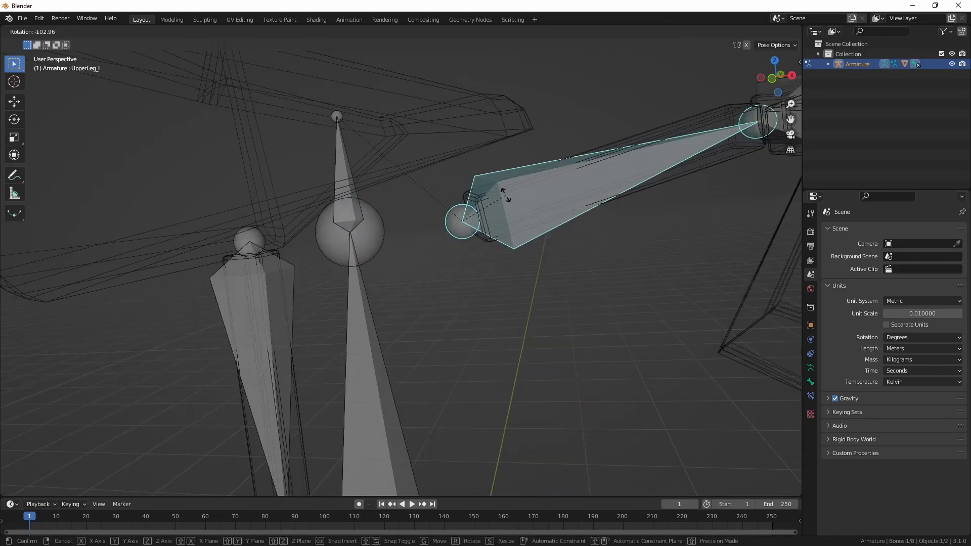
{"action": "key", "text": "Escape"}
{"action": "left_click", "coordinate": [257, 324]}
{"action": "key", "text": "r"}
{"action": "key", "text": "Escape"}
{"action": "left_click", "coordinate": [342, 172]}
{"action": "key", "text": "r"}
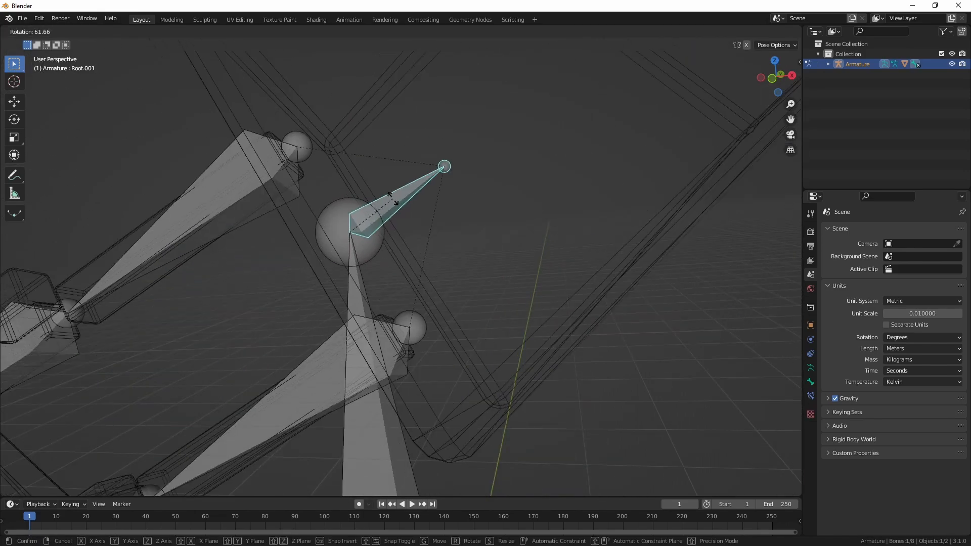
{"action": "key", "text": "Escape"}
Rename the new central bone to Hip in its bone properties.
{"action": "middle_click_drag", "start_coordinate": [344, 208], "coordinate": [374, 189]}
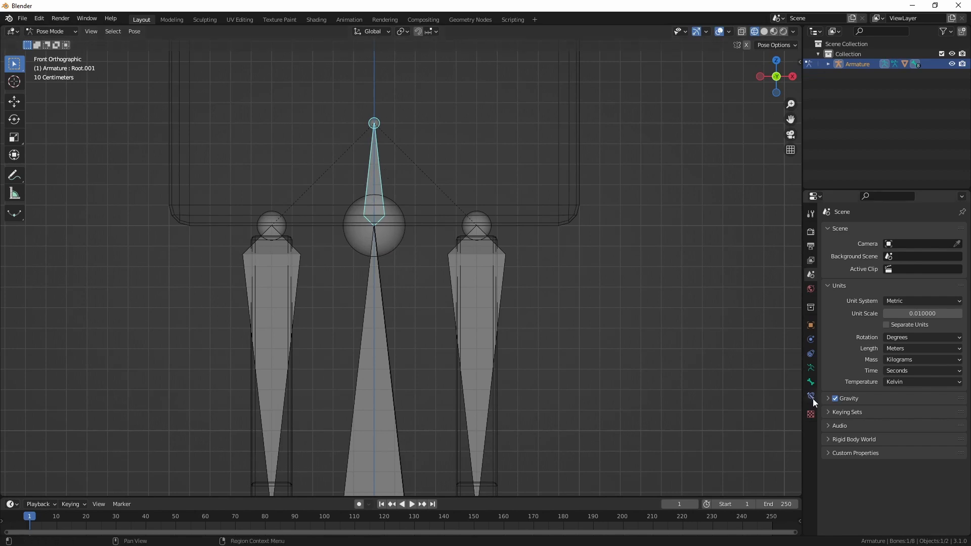
{"action": "left_click", "coordinate": [811, 382]}
{"action": "left_click", "coordinate": [884, 229]}
{"action": "type", "text": "Hi"}
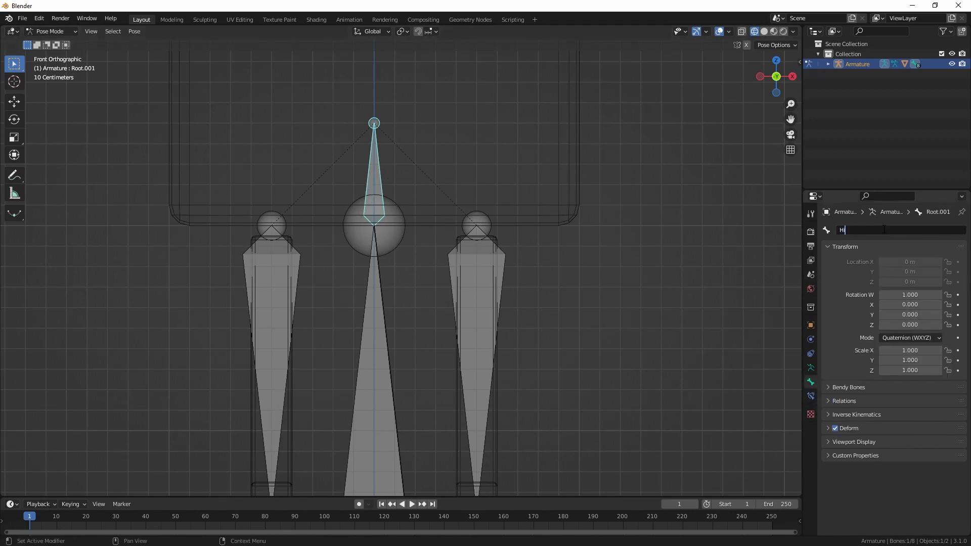
{"action": "type", "text": "p"}
{"action": "key", "text": "Return"}
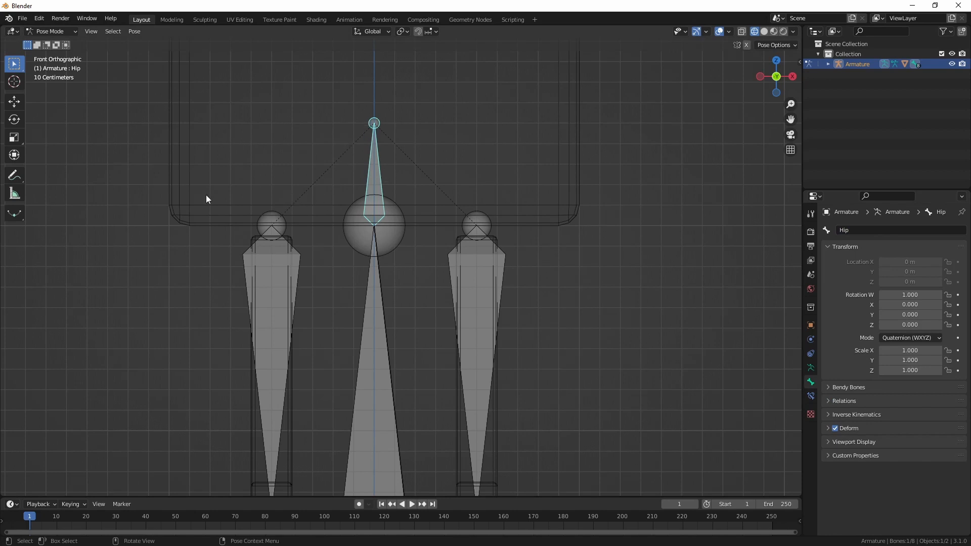
Switch to Object Mode and select both the character mesh and the armature.
{"action": "key", "text": "a"}
{"action": "left_click", "coordinate": [38, 33]}
{"action": "left_click", "coordinate": [45, 44]}
{"action": "left_click", "coordinate": [167, 87]}
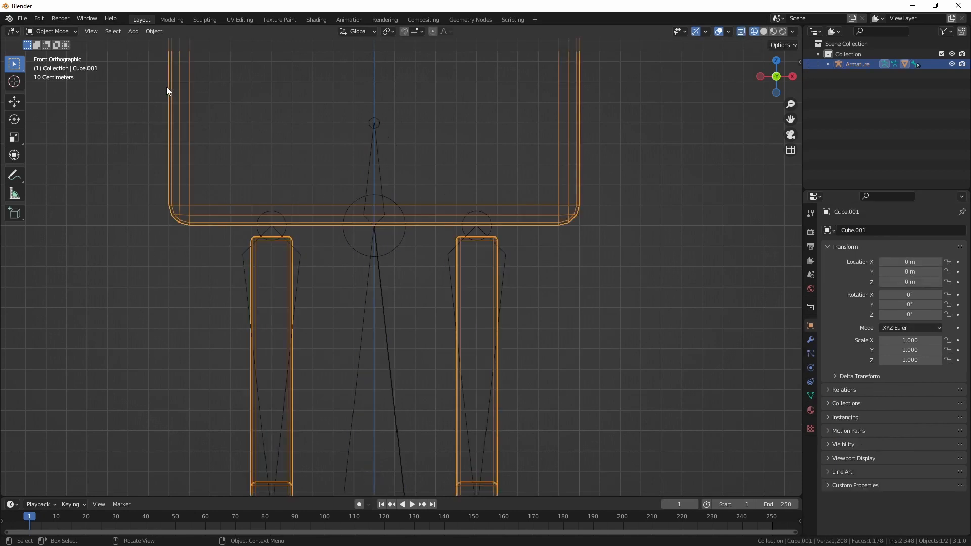
{"action": "key", "text": "a"}
Export the selected objects as FBX, overwriting test.fbx in the tutorial folder.
{"action": "left_click", "coordinate": [18, 19]}
{"action": "mouse_move", "coordinate": [52, 166]}
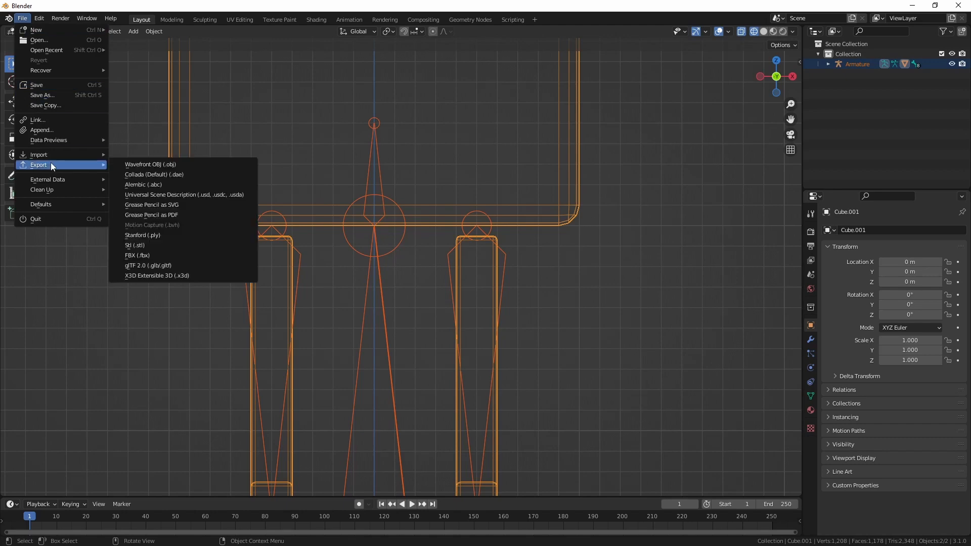
{"action": "left_click", "coordinate": [175, 256]}
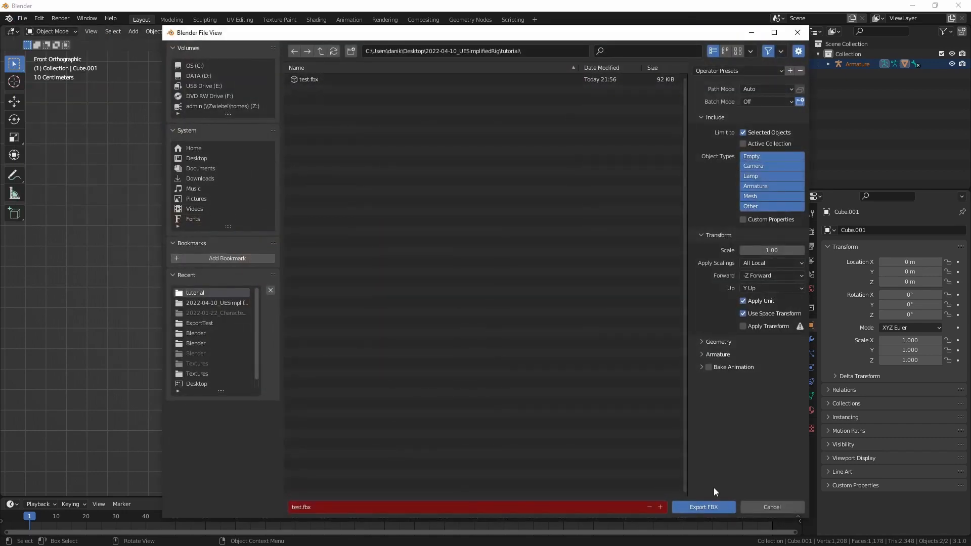
{"action": "left_click", "coordinate": [709, 506]}
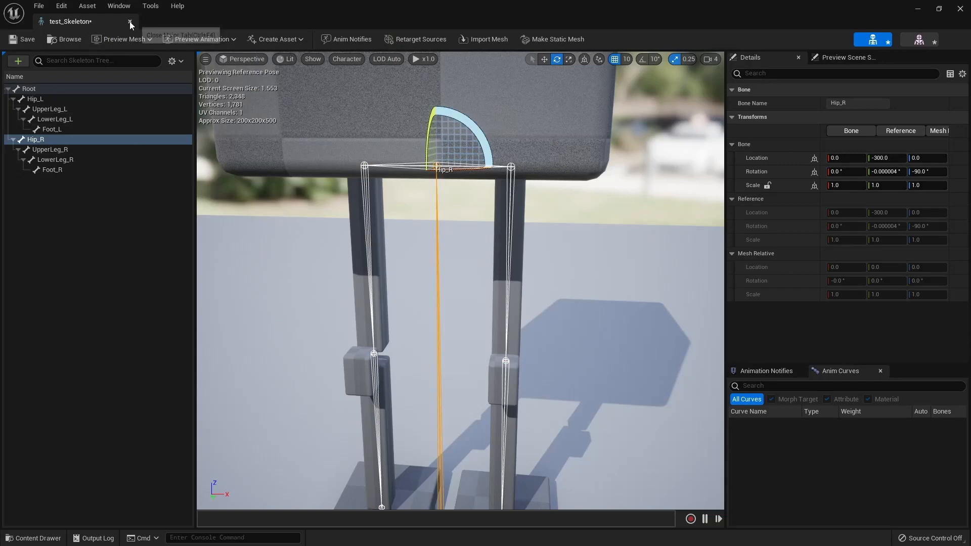
Switch to Unreal Engine, close the skeleton editor and delete the test and test_Skeleton assets.
{"action": "left_click", "coordinate": [129, 21]}
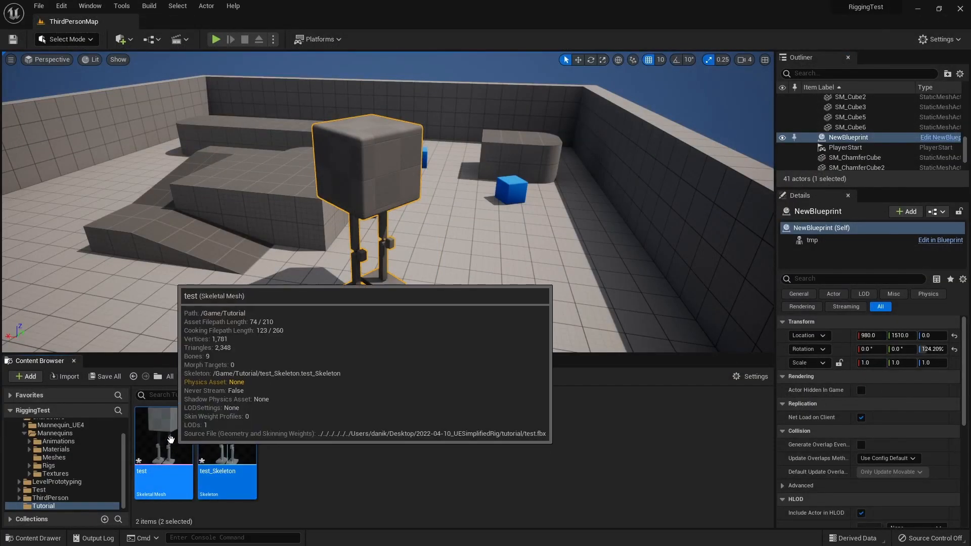
{"action": "key", "text": "Delete"}
{"action": "left_click", "coordinate": [440, 439]}
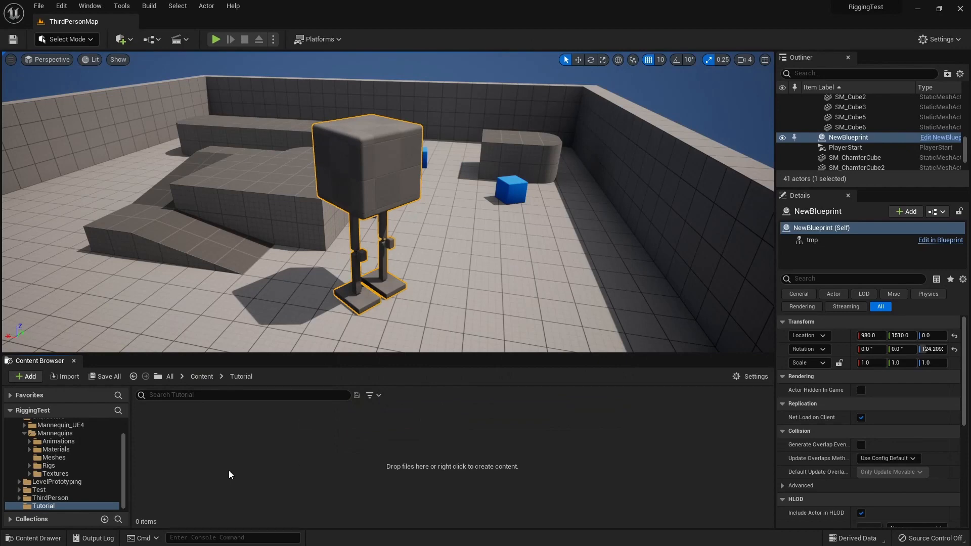
Import test.fbx into the Tutorial content folder and open the test_Skeleton asset for inspection.
{"action": "left_click", "coordinate": [500, 469]}
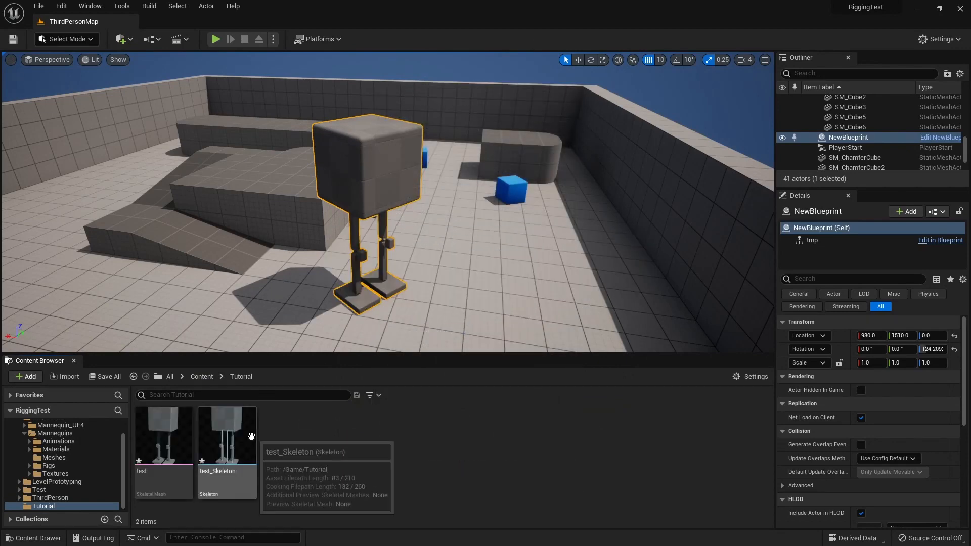
{"action": "double_click", "coordinate": [227, 436]}
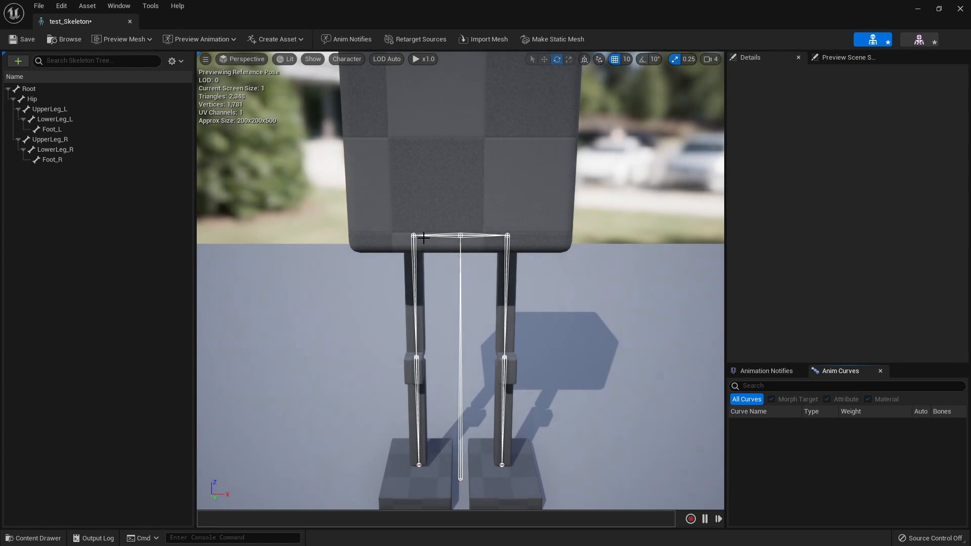
{"action": "scroll", "coordinate": [464, 215], "scroll_direction": "up", "scroll_amount": 1}
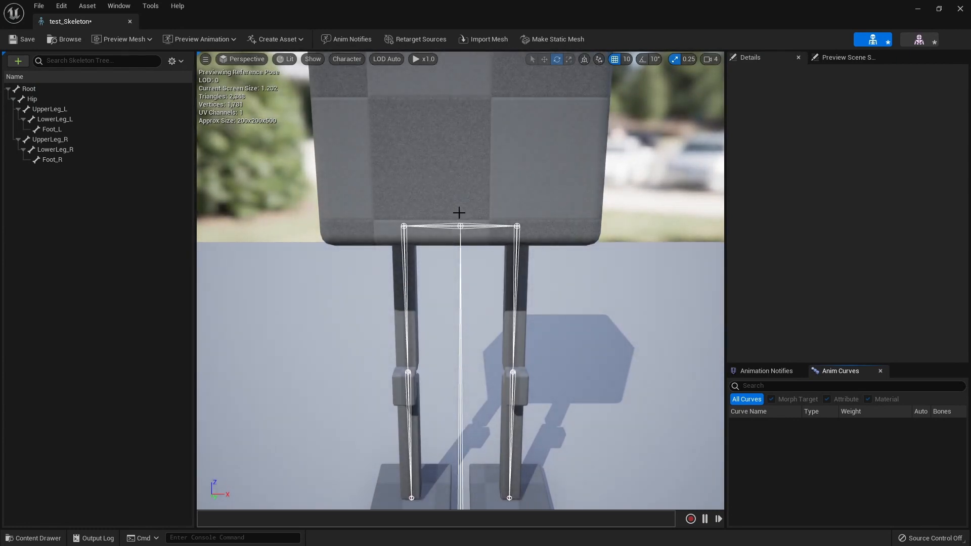
{"action": "mouse_move", "coordinate": [458, 214]}
{"action": "left_mouse_down", "text": "alt"}
{"action": "mouse_move", "coordinate": [460, 228]}
{"action": "mouse_move", "coordinate": [475, 224]}
{"action": "left_mouse_up", "text": "alt"}
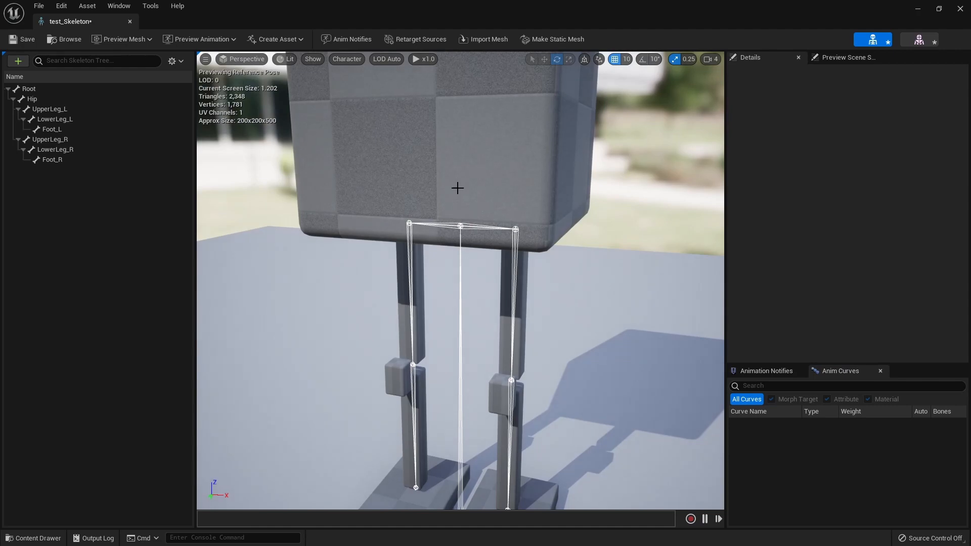
{"action": "left_click_drag", "start_coordinate": [461, 193], "coordinate": [456, 188], "text": "alt"}
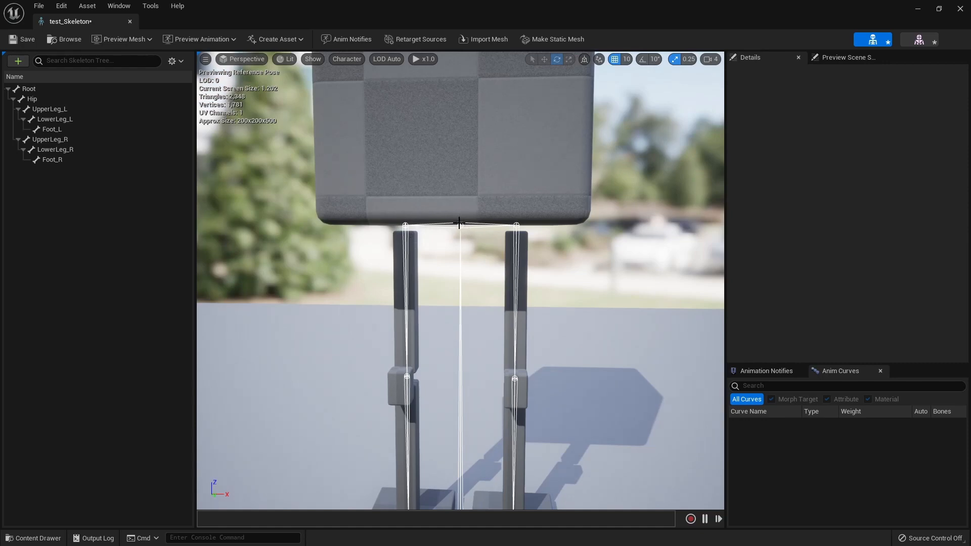
Try rotating the Hip bone in the skeleton preview, then undo the rotation.
{"action": "left_click", "coordinate": [405, 225]}
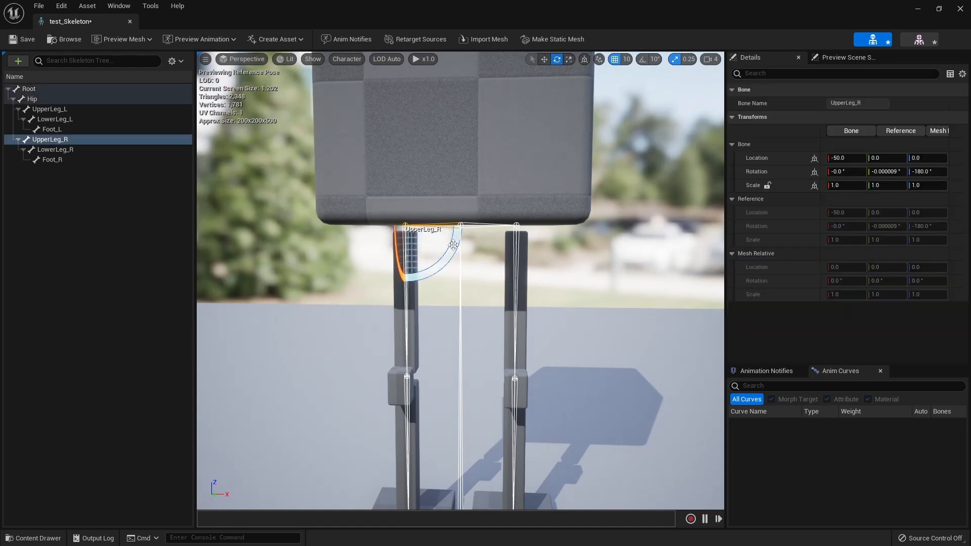
{"action": "left_click", "coordinate": [49, 100]}
{"action": "left_click_drag", "start_coordinate": [494, 259], "coordinate": [445, 219]}
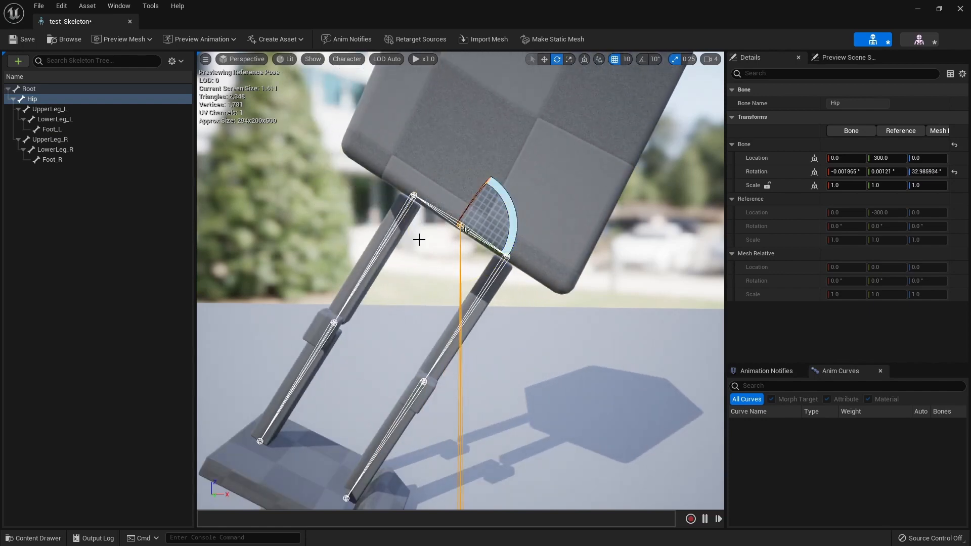
{"action": "key", "text": "ctrl+z"}
Try rotating the UpperLeg_R and UpperLeg_L bones in turn, undoing each rotation.
{"action": "left_click", "coordinate": [407, 256]}
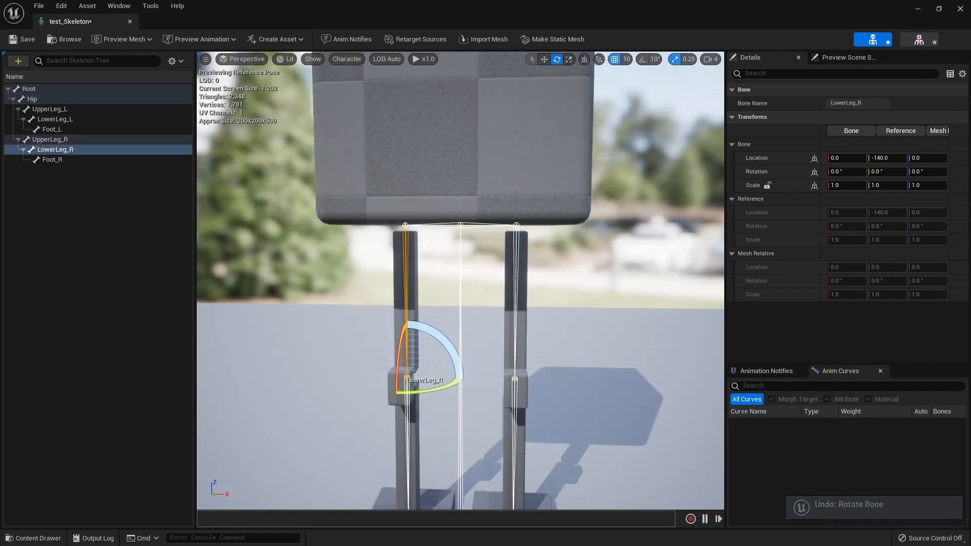
{"action": "left_click", "coordinate": [438, 226]}
{"action": "left_click_drag", "start_coordinate": [454, 233], "coordinate": [494, 244]}
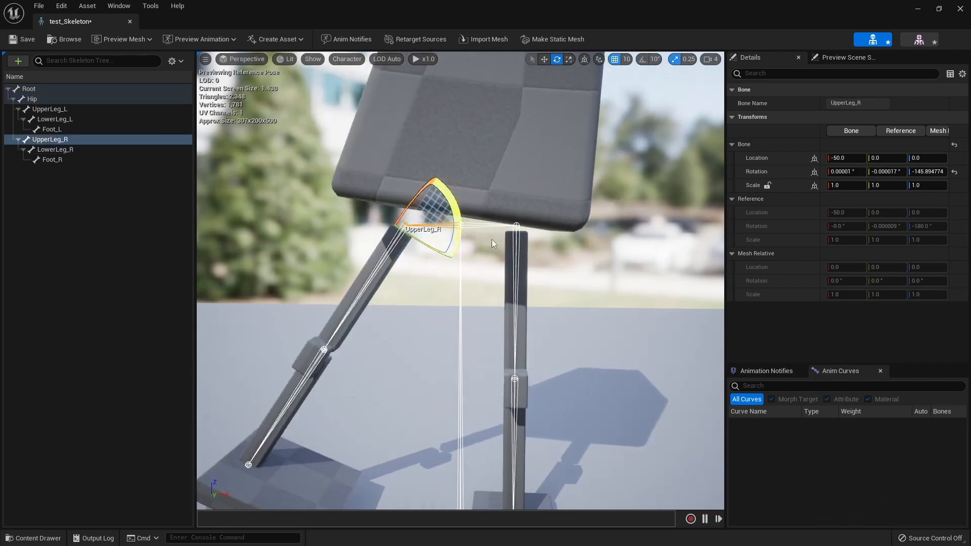
{"action": "key", "text": "ctrl+z"}
{"action": "left_click", "coordinate": [516, 278]}
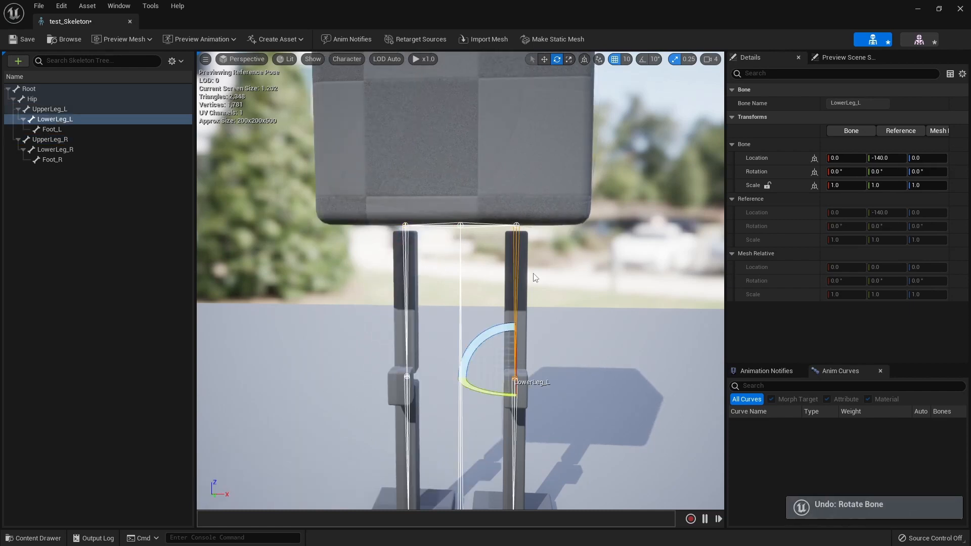
{"action": "left_click", "coordinate": [489, 219]}
{"action": "left_click", "coordinate": [489, 225]}
{"action": "left_click_drag", "start_coordinate": [476, 255], "coordinate": [541, 304]}
{"action": "key", "text": "ctrl+z"}
Examine up close how the two upper leg bones connect to the Hip bone.
{"action": "scroll", "coordinate": [505, 252], "scroll_direction": "down", "scroll_amount": 4}
{"action": "scroll", "coordinate": [506, 252], "scroll_direction": "up", "scroll_amount": 2}
{"action": "scroll", "coordinate": [584, 262], "scroll_direction": "up", "scroll_amount": 6}
{"action": "left_click_drag", "start_coordinate": [542, 252], "coordinate": [536, 278], "text": "alt"}
{"action": "scroll", "coordinate": [542, 251], "scroll_direction": "up", "scroll_amount": 3}
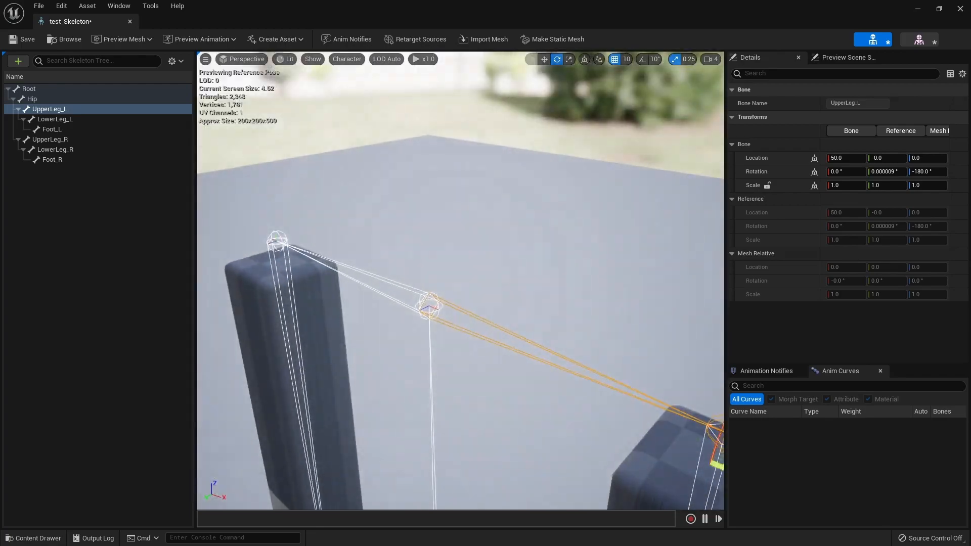
{"action": "right_click_drag", "start_coordinate": [538, 259], "coordinate": [466, 259], "text": "alt"}
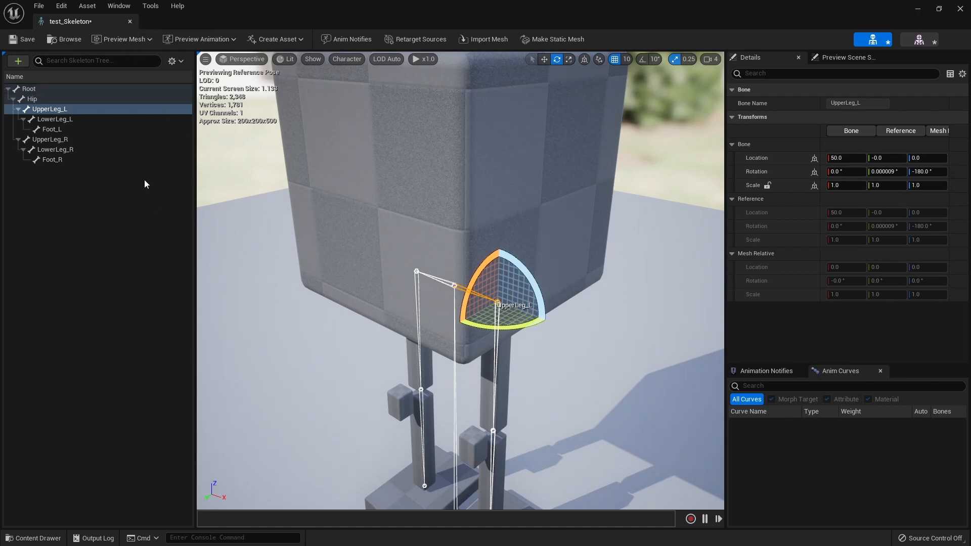
Examine the hip and upper-leg bones of the test skeleton closely from several angles.
{"action": "middle_click_drag", "start_coordinate": [389, 248], "coordinate": [411, 339]}
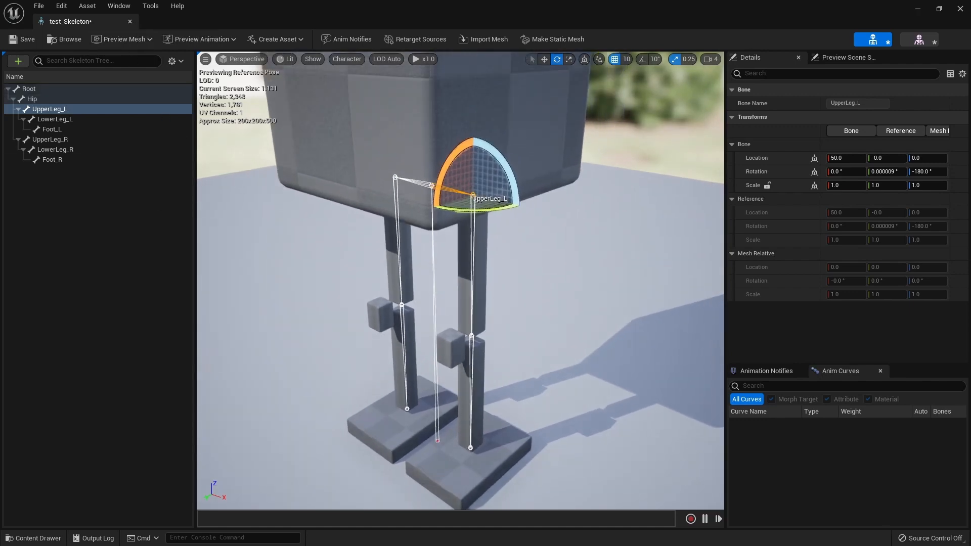
{"action": "scroll", "coordinate": [481, 316], "scroll_direction": "up", "scroll_amount": 5}
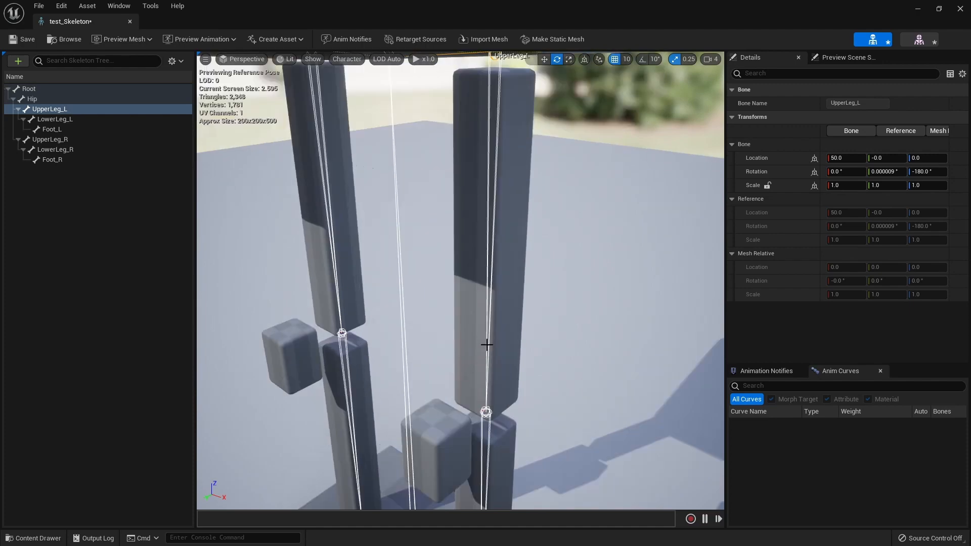
{"action": "middle_click_drag", "start_coordinate": [486, 344], "coordinate": [501, 409]}
{"action": "middle_click_drag", "start_coordinate": [451, 307], "coordinate": [466, 272]}
{"action": "left_click", "coordinate": [466, 272]}
{"action": "scroll", "coordinate": [480, 288], "scroll_direction": "down", "scroll_amount": 3}
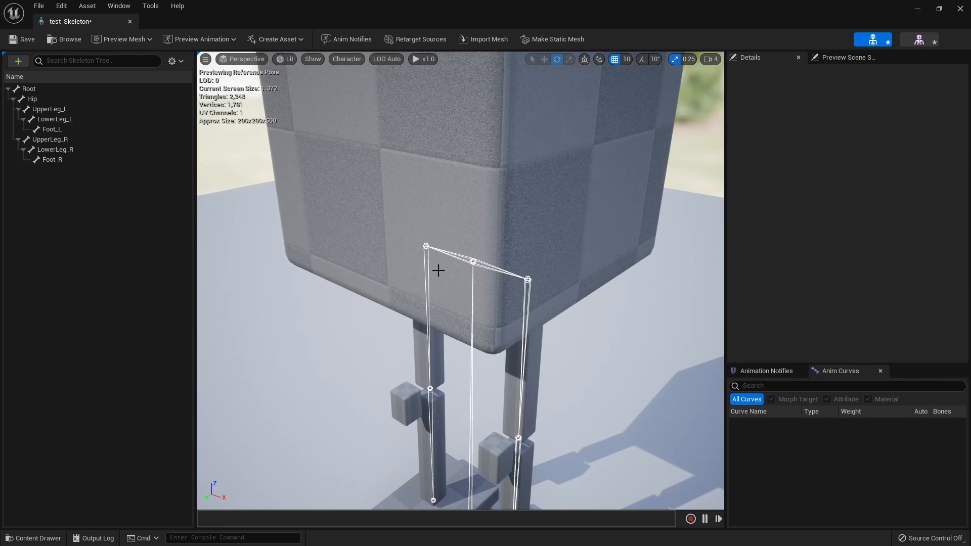
{"action": "middle_click_drag", "start_coordinate": [497, 360], "coordinate": [531, 418]}
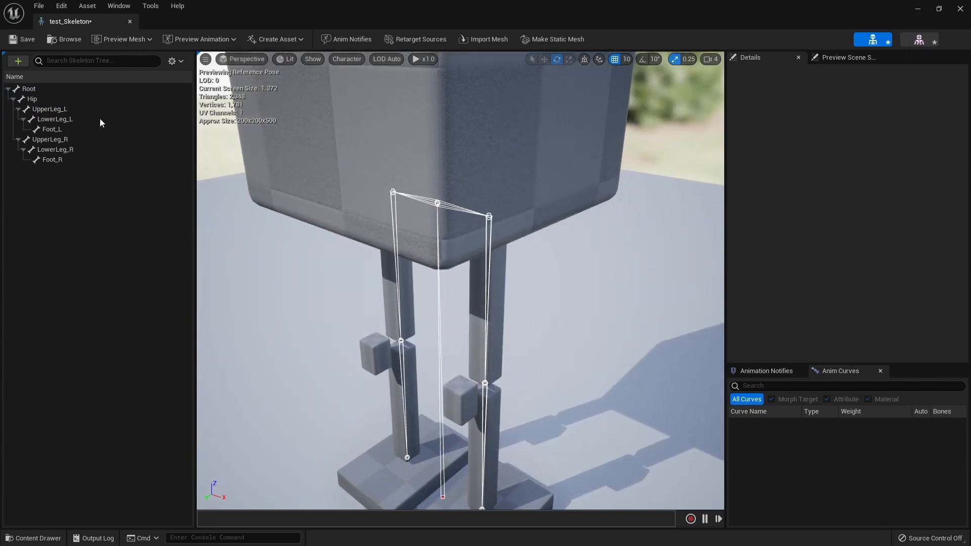
{"action": "scroll", "coordinate": [526, 309], "scroll_direction": "up", "scroll_amount": 2}
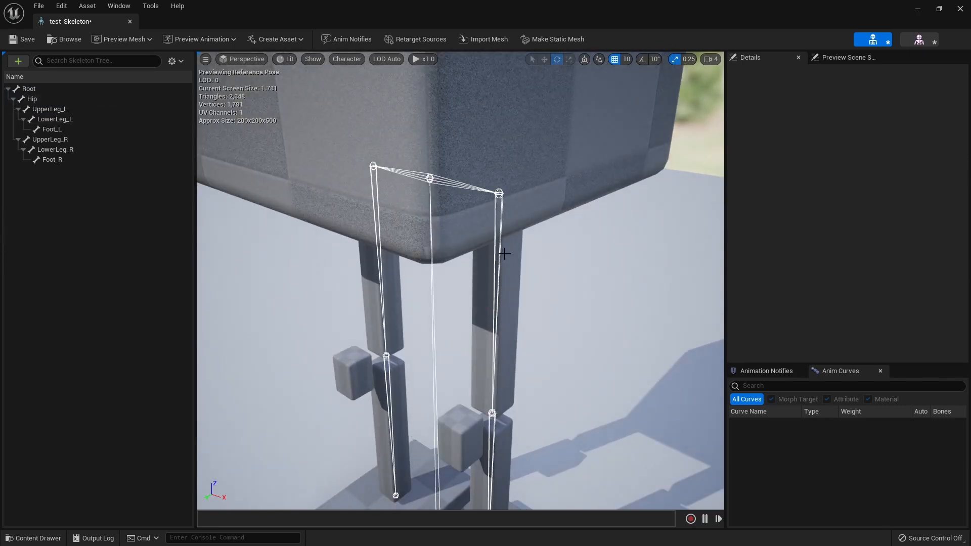
{"action": "scroll", "coordinate": [505, 254], "scroll_direction": "up", "scroll_amount": 5}
{"action": "middle_click_drag", "start_coordinate": [516, 269], "coordinate": [549, 207]}
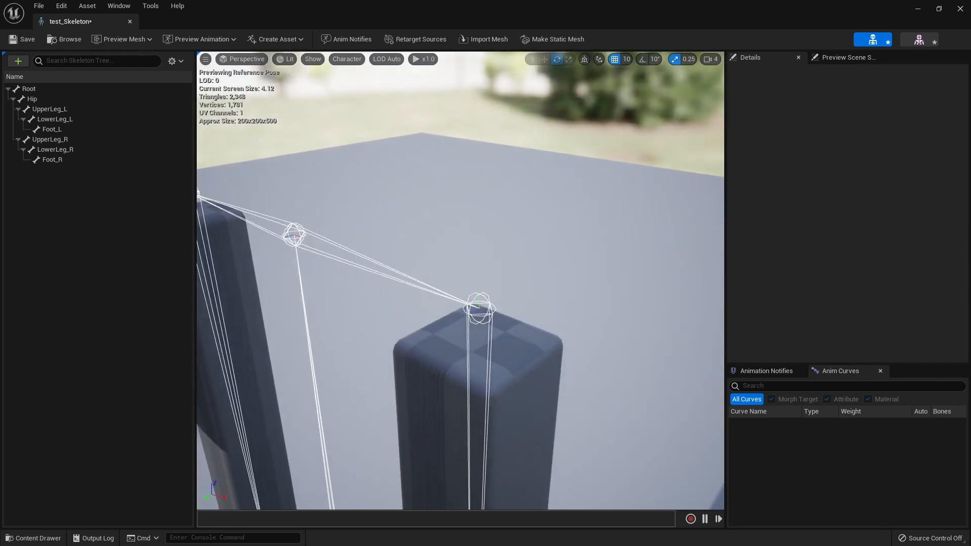
{"action": "scroll", "coordinate": [517, 273], "scroll_direction": "up", "scroll_amount": 3}
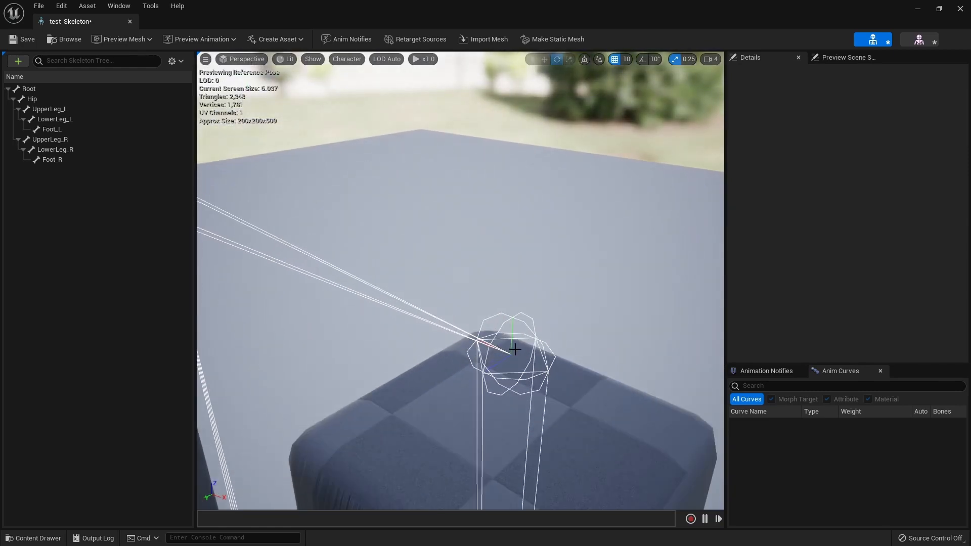
{"action": "scroll", "coordinate": [516, 350], "scroll_direction": "down", "scroll_amount": 6}
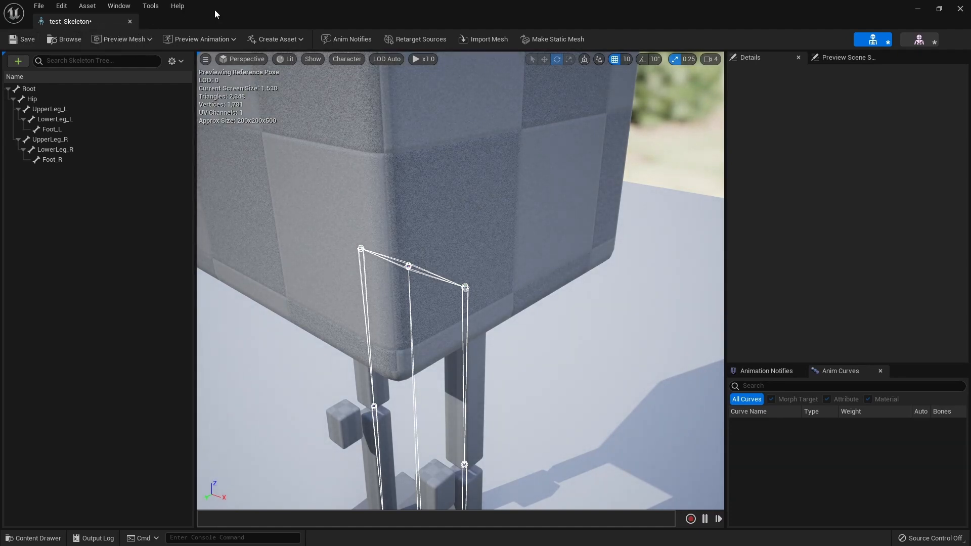
{"action": "scroll", "coordinate": [403, 260], "scroll_direction": "up", "scroll_amount": 2}
{"action": "scroll", "coordinate": [403, 260], "scroll_direction": "down", "scroll_amount": 2}
{"action": "right_click_drag", "start_coordinate": [528, 329], "coordinate": [589, 243]}
{"action": "left_click_drag", "start_coordinate": [434, 263], "coordinate": [394, 297], "text": "alt"}
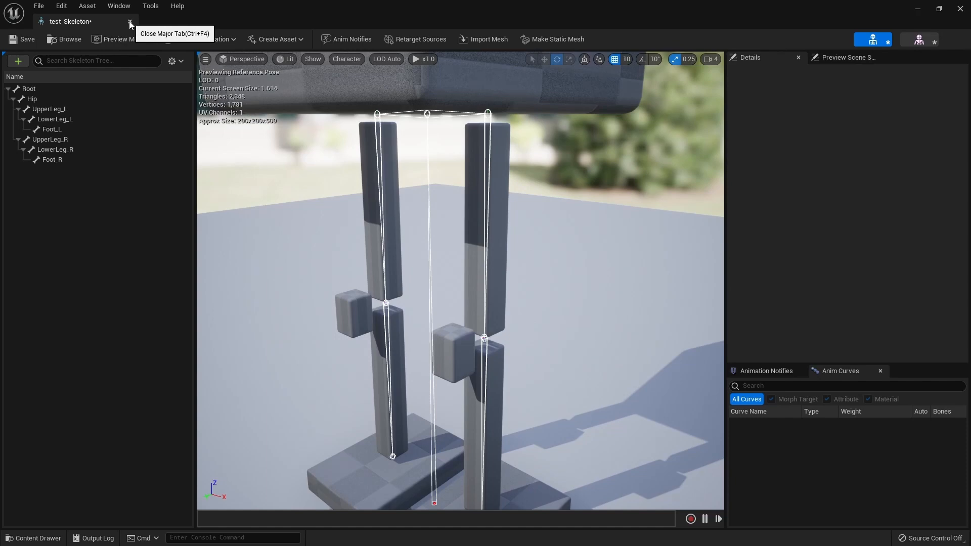
{"action": "scroll", "coordinate": [371, 172], "scroll_direction": "down", "scroll_amount": 3}
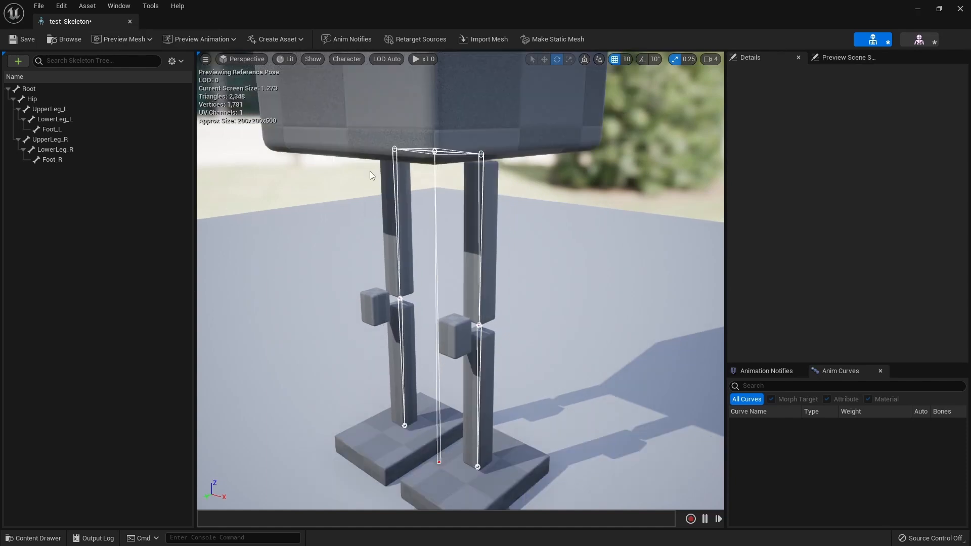
Close the test_Skeleton asset and open the SK_Mannequin skeleton from the Characters/Mannequins/Meshes folder.
{"action": "left_click", "coordinate": [131, 21]}
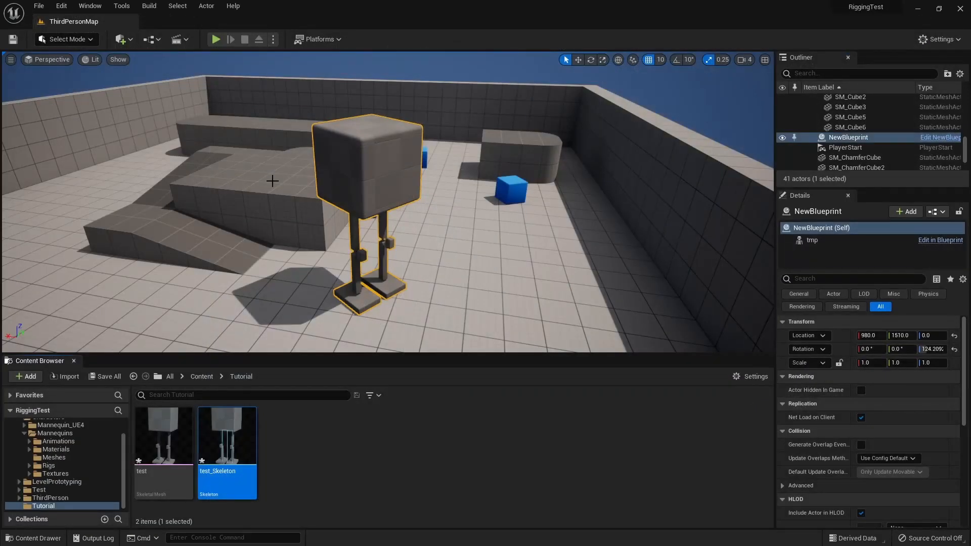
{"action": "left_click", "coordinate": [202, 377]}
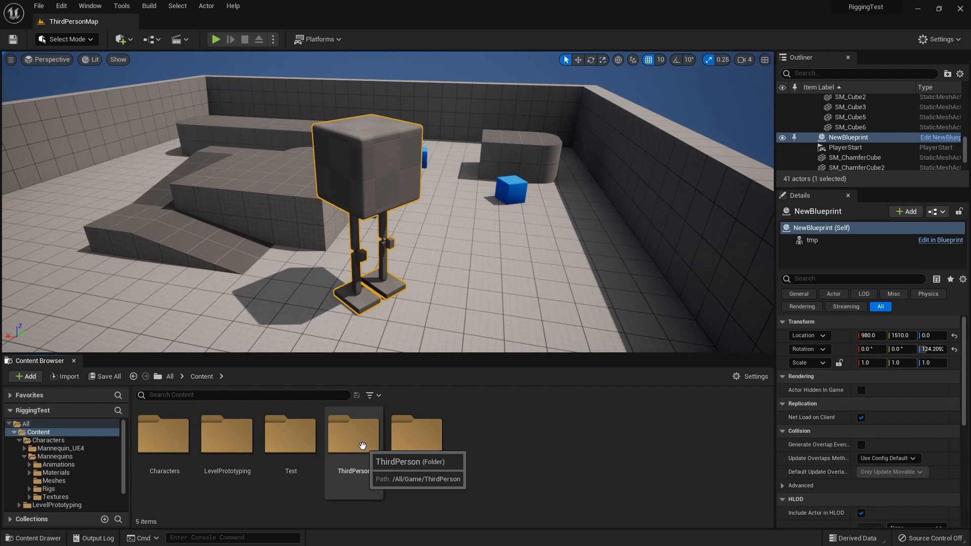
{"action": "double_click", "coordinate": [363, 445]}
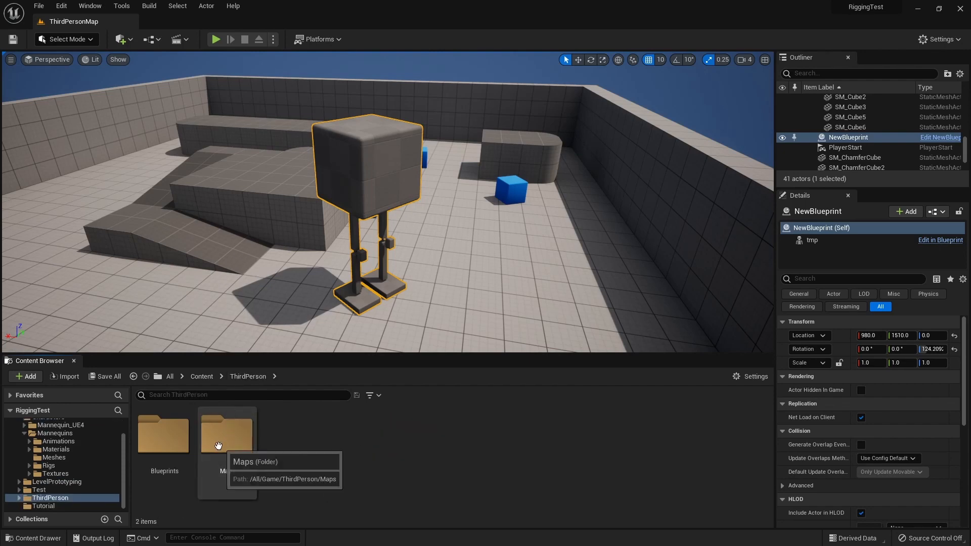
{"action": "left_click", "coordinate": [201, 377]}
{"action": "double_click", "coordinate": [167, 438]}
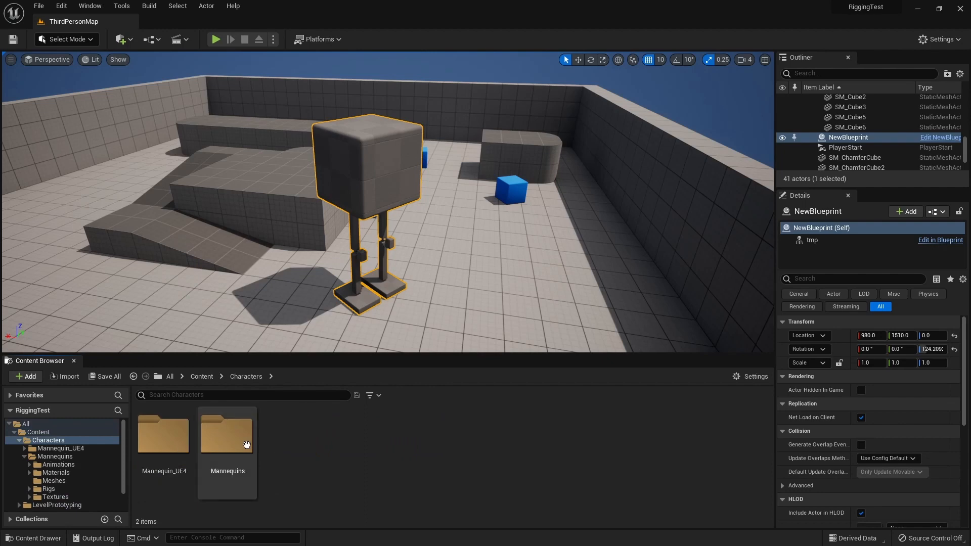
{"action": "double_click", "coordinate": [228, 436]}
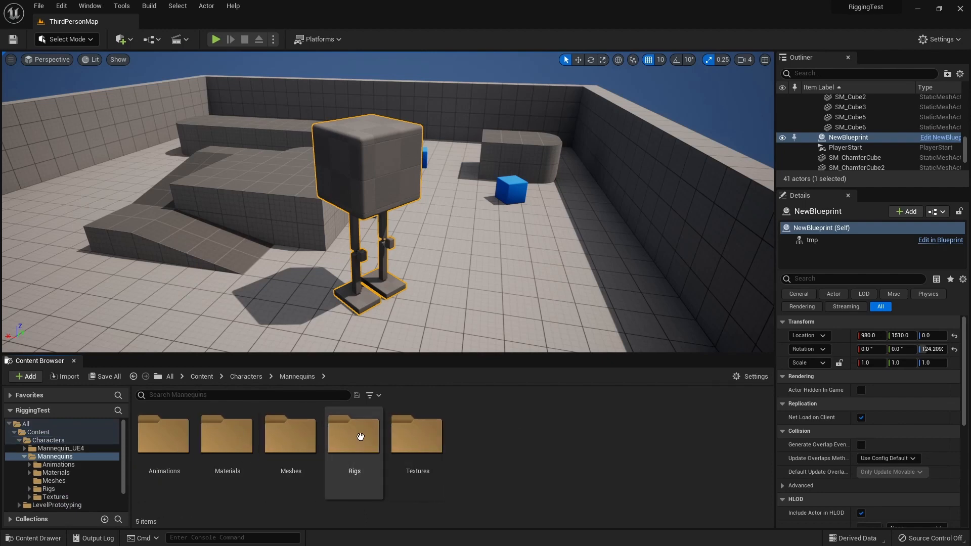
{"action": "double_click", "coordinate": [305, 438]}
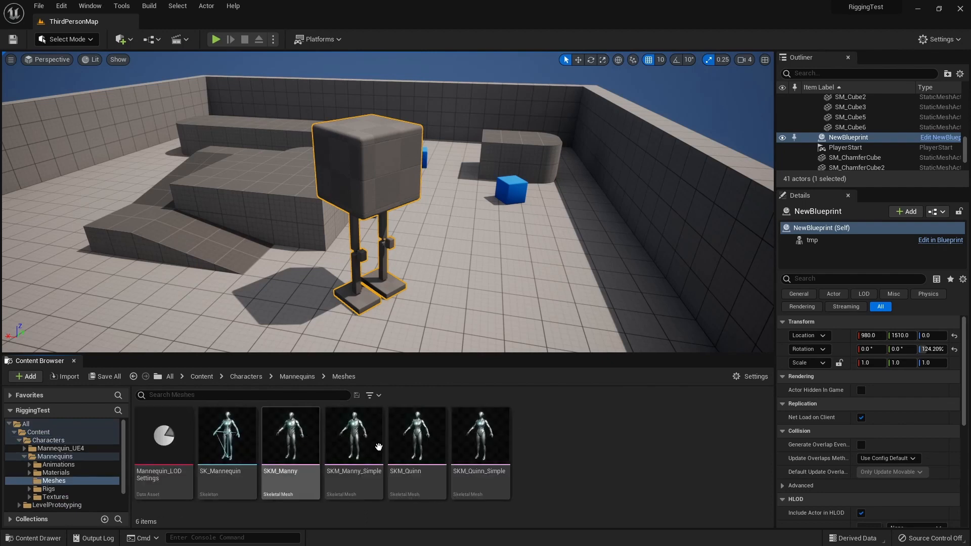
{"action": "double_click", "coordinate": [246, 447]}
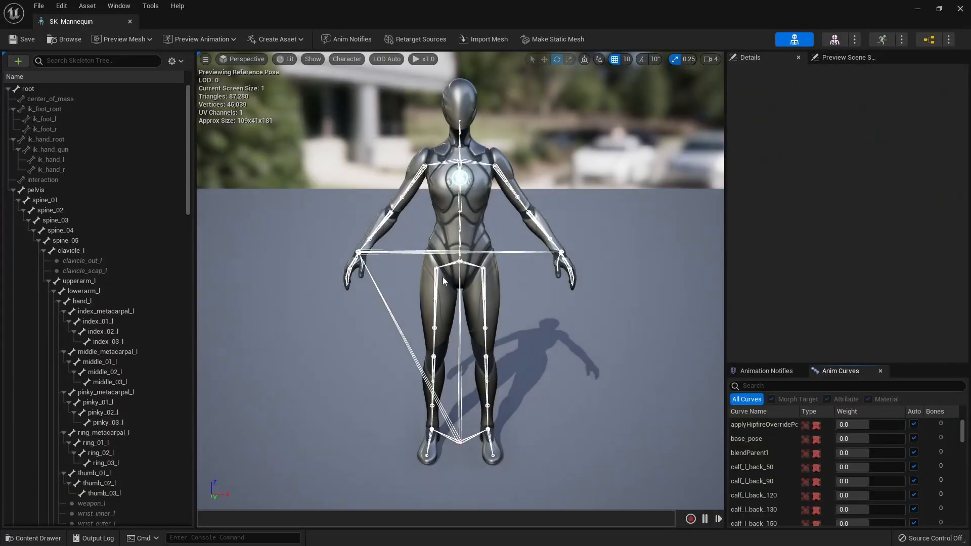
Examine the mannequin's pelvis and thigh bones up close.
{"action": "scroll", "coordinate": [443, 282], "scroll_direction": "up", "scroll_amount": 5}
{"action": "left_click_drag", "start_coordinate": [443, 282], "coordinate": [354, 309], "text": "alt"}
{"action": "mouse_move", "coordinate": [443, 281]}
{"action": "right_mouse_down", "text": "alt"}
{"action": "mouse_move", "coordinate": [536, 281]}
{"action": "mouse_move", "coordinate": [445, 274]}
{"action": "right_mouse_up", "text": "alt"}
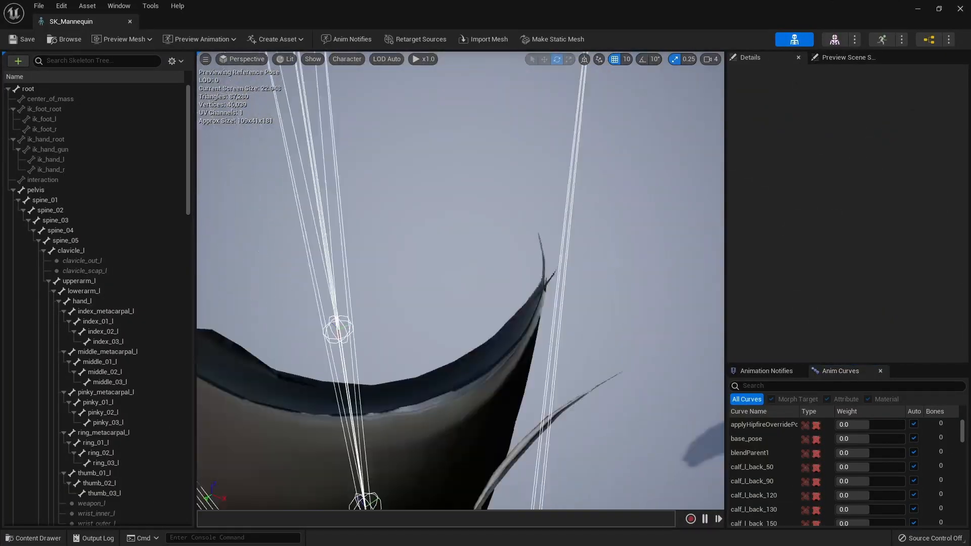
{"action": "mouse_move", "coordinate": [537, 273]}
{"action": "left_mouse_down", "text": "alt"}
{"action": "mouse_move", "coordinate": [456, 283]}
{"action": "mouse_move", "coordinate": [537, 274]}
{"action": "left_mouse_up", "text": "alt"}
{"action": "right_click_drag", "start_coordinate": [537, 273], "coordinate": [582, 273], "text": "alt"}
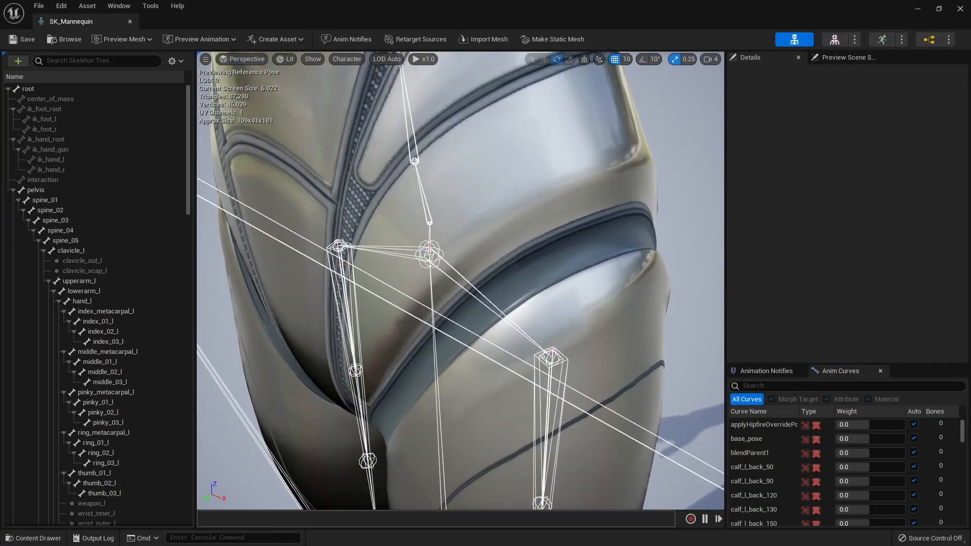
{"action": "middle_click_drag", "start_coordinate": [537, 278], "coordinate": [415, 350]}
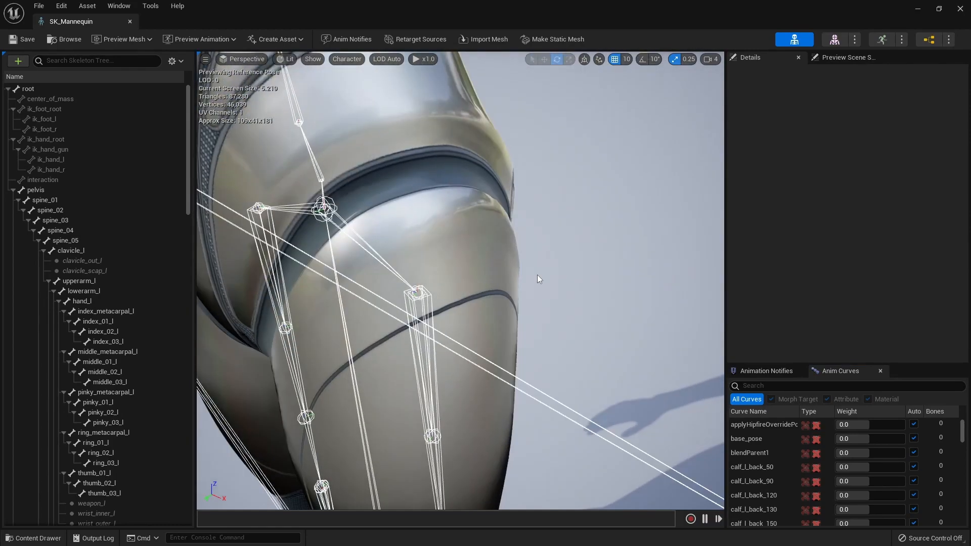
{"action": "scroll", "coordinate": [490, 286], "scroll_direction": "up", "scroll_amount": 5}
{"action": "middle_click_drag", "start_coordinate": [467, 287], "coordinate": [390, 239]}
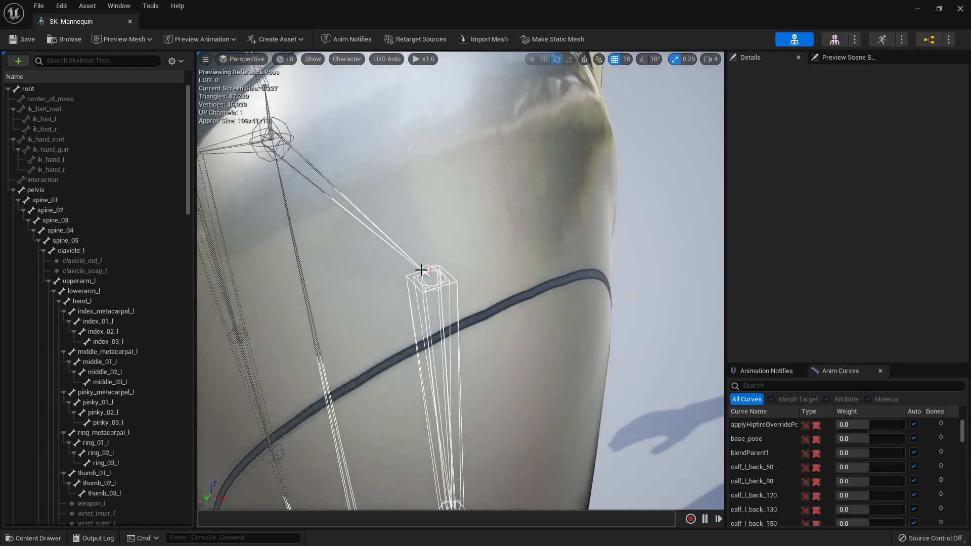
Select the mannequin's thigh_l bone and show the scale gizmo on it to inspect its axes.
{"action": "left_click", "coordinate": [455, 279]}
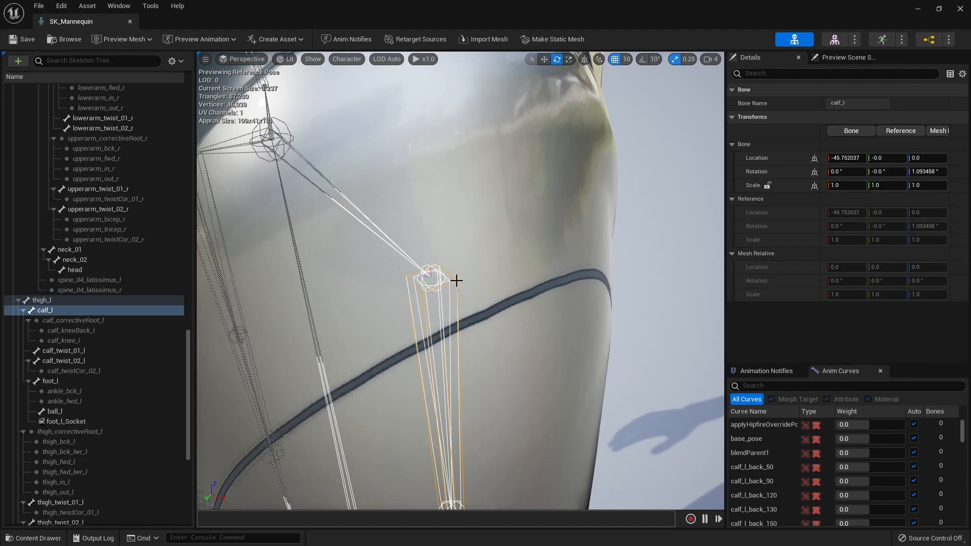
{"action": "scroll", "coordinate": [456, 279], "scroll_direction": "down", "scroll_amount": 5}
{"action": "left_click", "coordinate": [445, 274]}
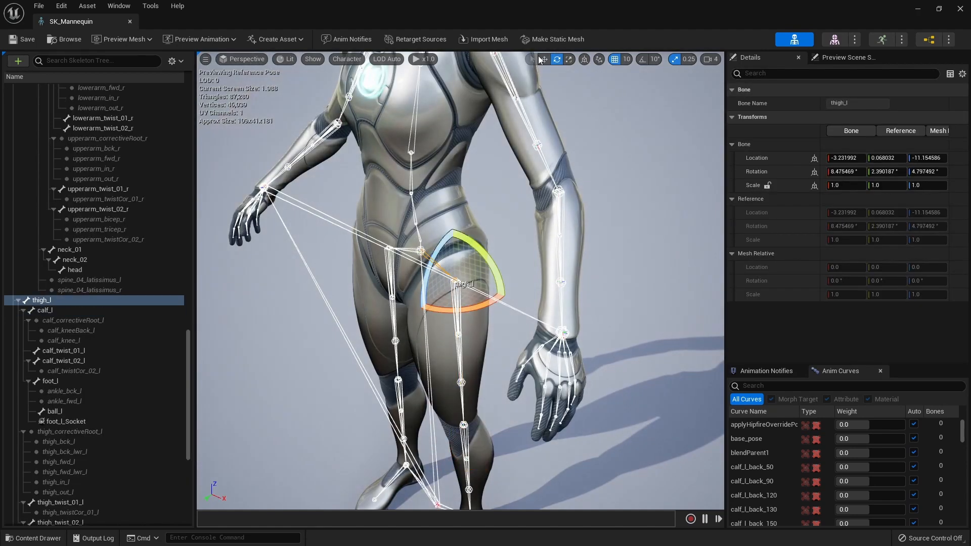
{"action": "left_click", "coordinate": [568, 59]}
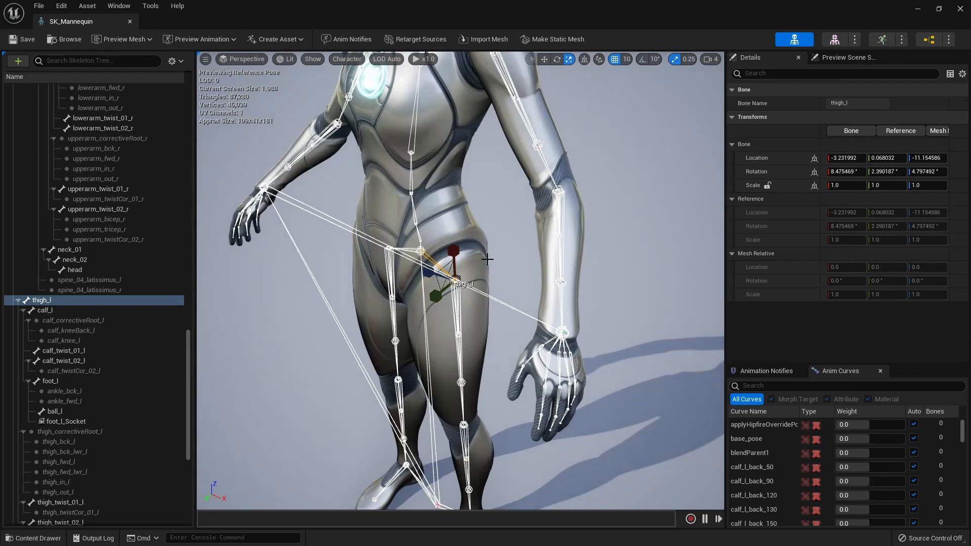
{"action": "left_click_drag", "start_coordinate": [524, 257], "coordinate": [455, 247], "text": "alt"}
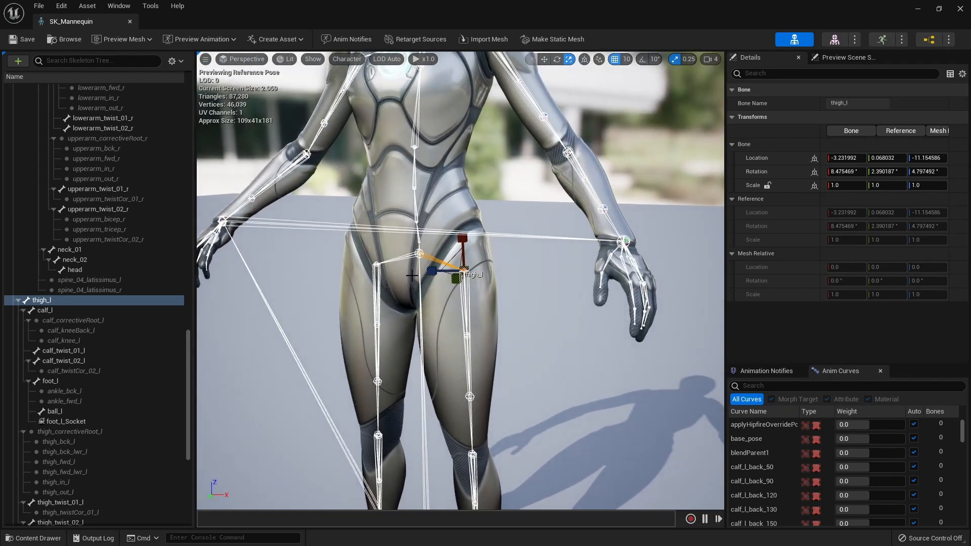
{"action": "scroll", "coordinate": [431, 253], "scroll_direction": "up", "scroll_amount": 1}
{"action": "scroll", "coordinate": [442, 257], "scroll_direction": "down", "scroll_amount": 1}
Select the thigh_r bone and inspect its axis directions for comparison with the opposite thigh.
{"action": "left_click", "coordinate": [408, 259]}
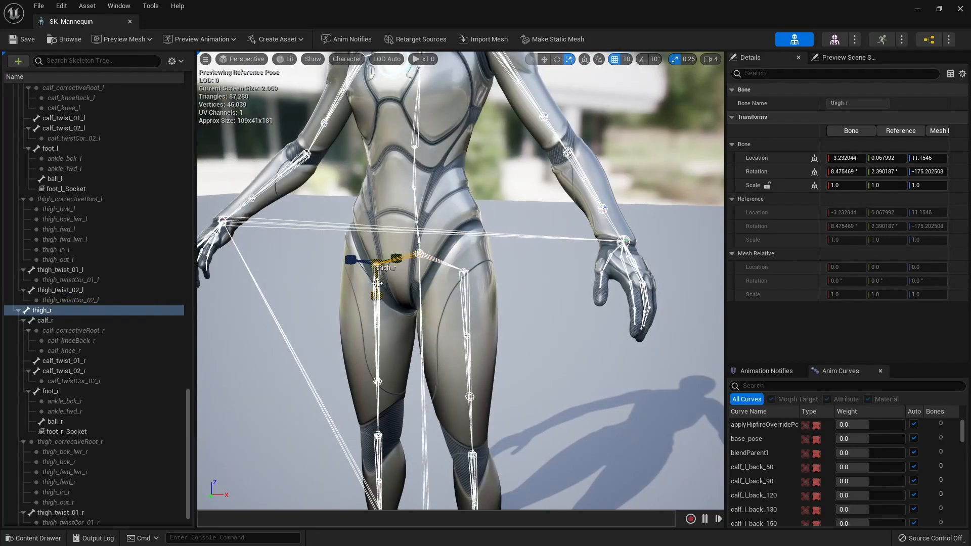
{"action": "left_click_drag", "start_coordinate": [478, 267], "coordinate": [438, 290], "text": "alt"}
{"action": "scroll", "coordinate": [461, 277], "scroll_direction": "up", "scroll_amount": 1}
{"action": "scroll", "coordinate": [456, 282], "scroll_direction": "down", "scroll_amount": 1}
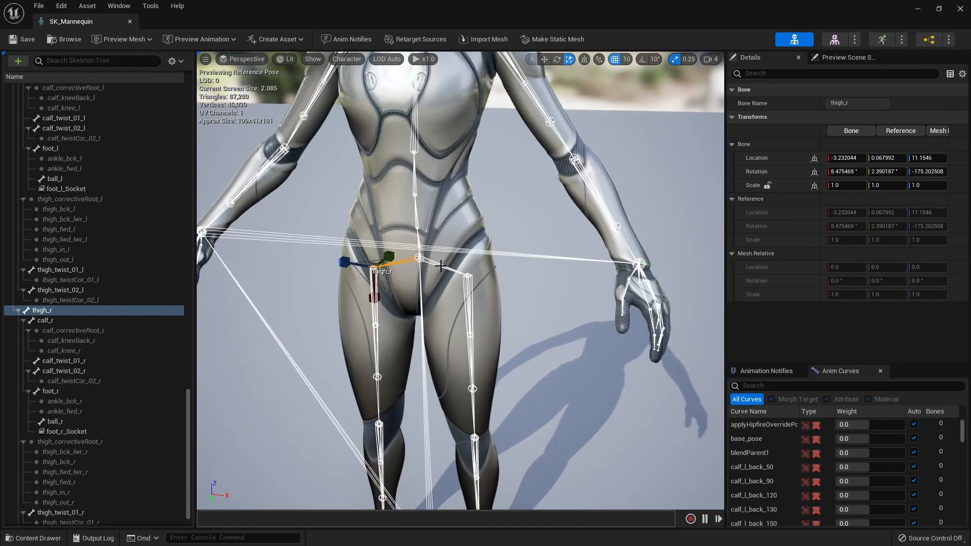
Reselect the thigh_l bone and examine how it connects to the pelvis from several angles.
{"action": "left_click", "coordinate": [440, 266]}
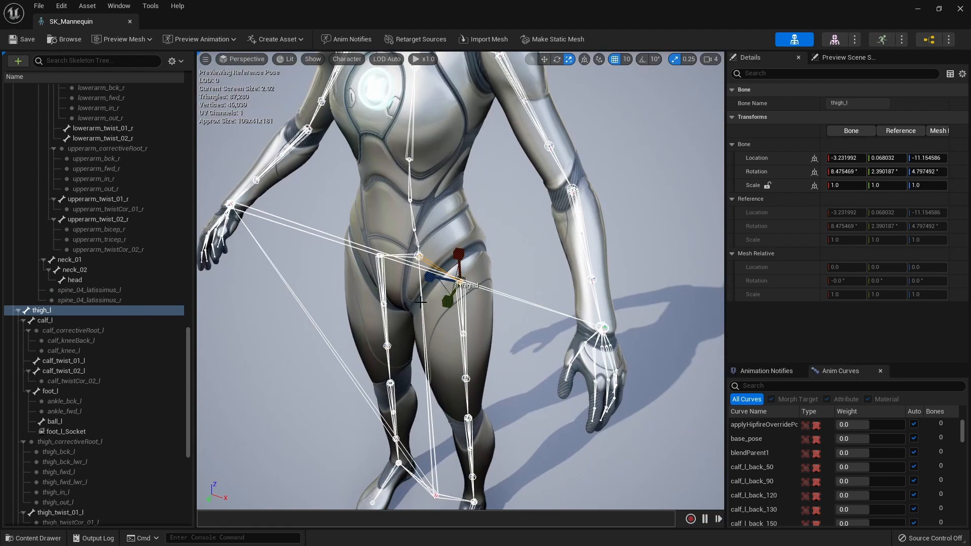
{"action": "scroll", "coordinate": [447, 299], "scroll_direction": "up", "scroll_amount": 5}
{"action": "scroll", "coordinate": [428, 318], "scroll_direction": "down", "scroll_amount": 5}
{"action": "left_click_drag", "start_coordinate": [359, 292], "coordinate": [231, 210], "text": "alt"}
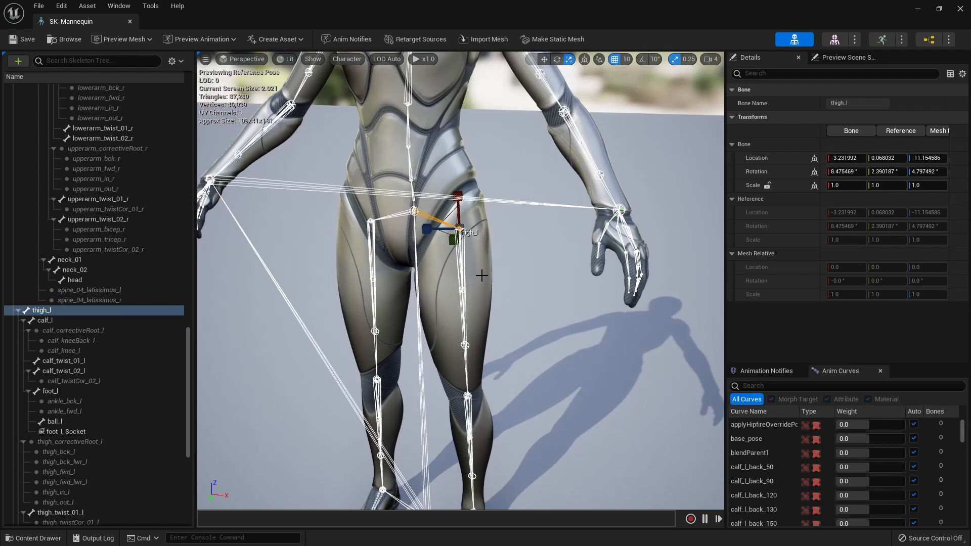
{"action": "left_click_drag", "start_coordinate": [545, 272], "coordinate": [524, 286], "text": "alt"}
{"action": "scroll", "coordinate": [512, 351], "scroll_direction": "down", "scroll_amount": 5}
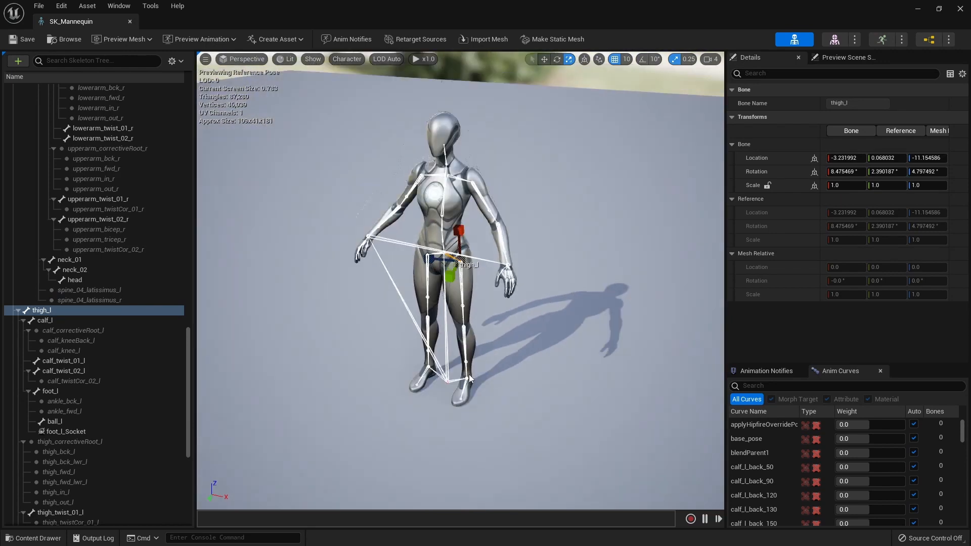
{"action": "scroll", "coordinate": [418, 228], "scroll_direction": "up", "scroll_amount": 5}
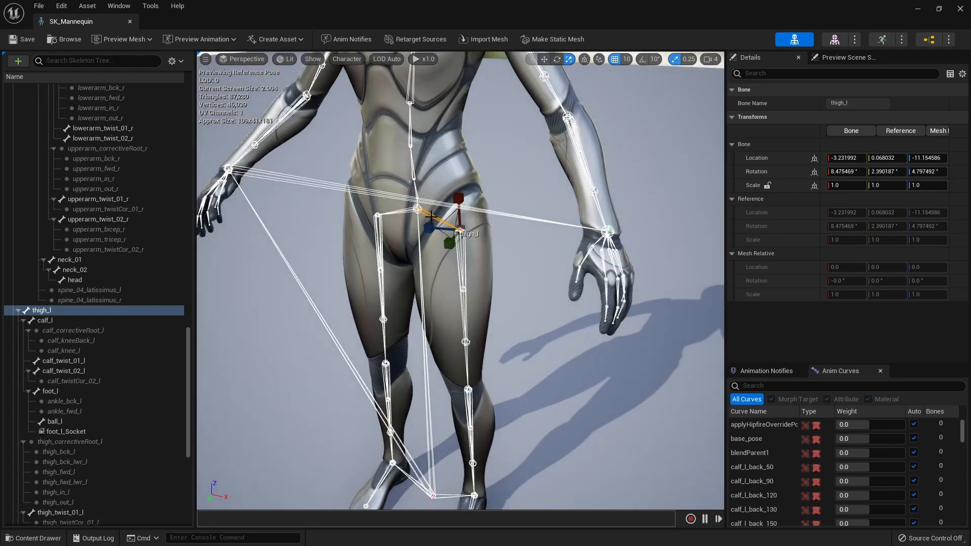
{"action": "left_click_drag", "start_coordinate": [488, 202], "coordinate": [518, 198], "text": "alt"}
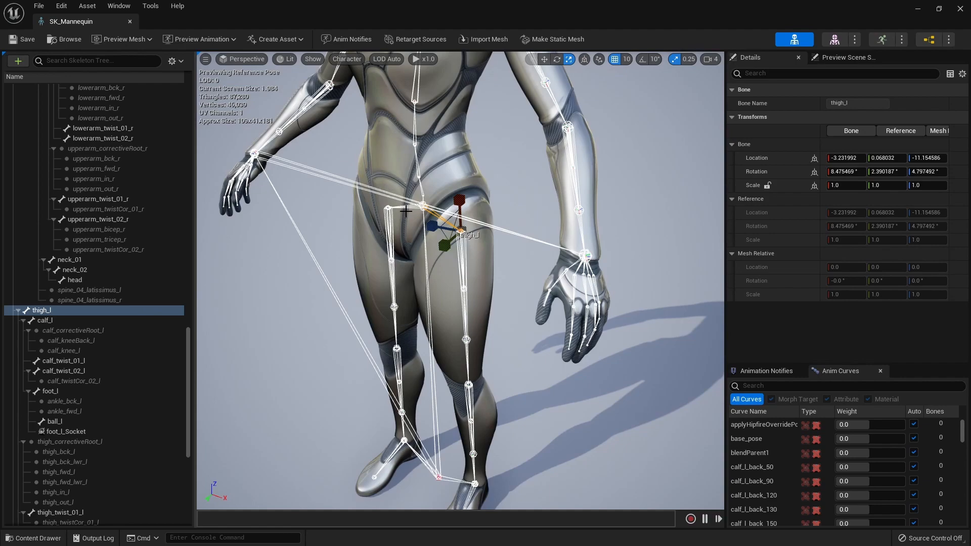
Switch to Blender and put the robot's armature into Pose Mode, with the whole rig in view.
{"action": "scroll", "coordinate": [406, 211], "scroll_direction": "down", "scroll_amount": 1}
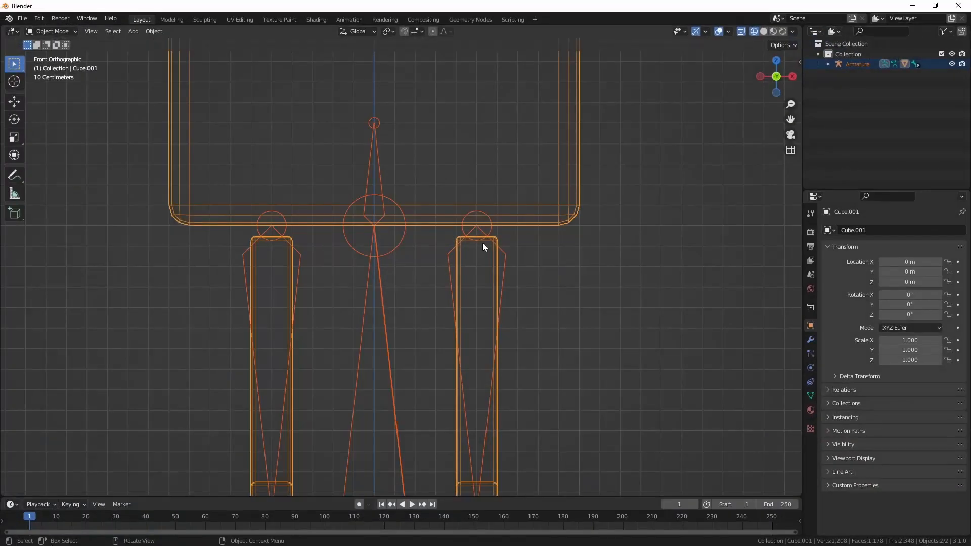
{"action": "scroll", "coordinate": [483, 243], "scroll_direction": "down", "scroll_amount": 2}
{"action": "left_click", "coordinate": [391, 278]}
{"action": "key", "text": "ctrl+Tab"}
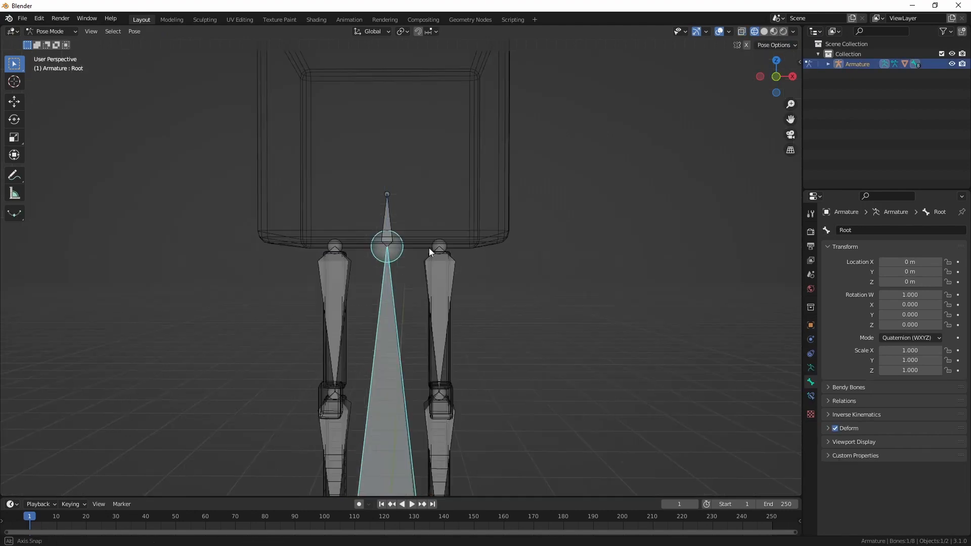
{"action": "middle_click_drag", "start_coordinate": [429, 248], "coordinate": [469, 287]}
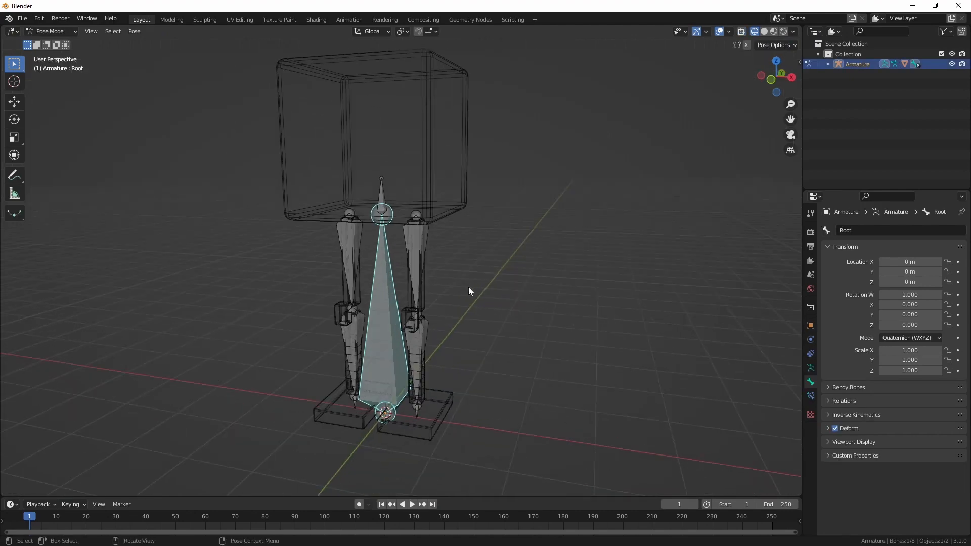
Turn on the axes display for the armature's bones and examine the axis directions on both legs.
{"action": "left_click", "coordinate": [810, 368]}
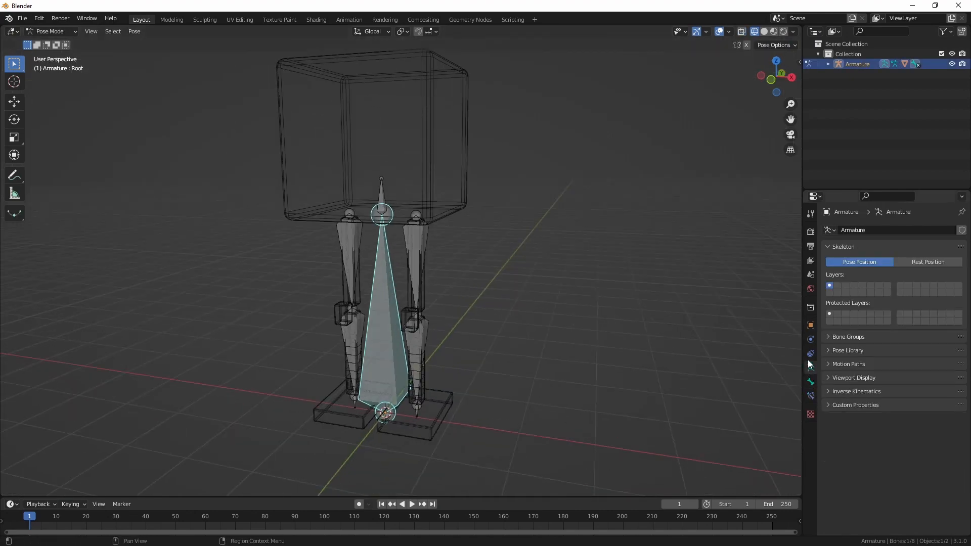
{"action": "left_click", "coordinate": [839, 381]}
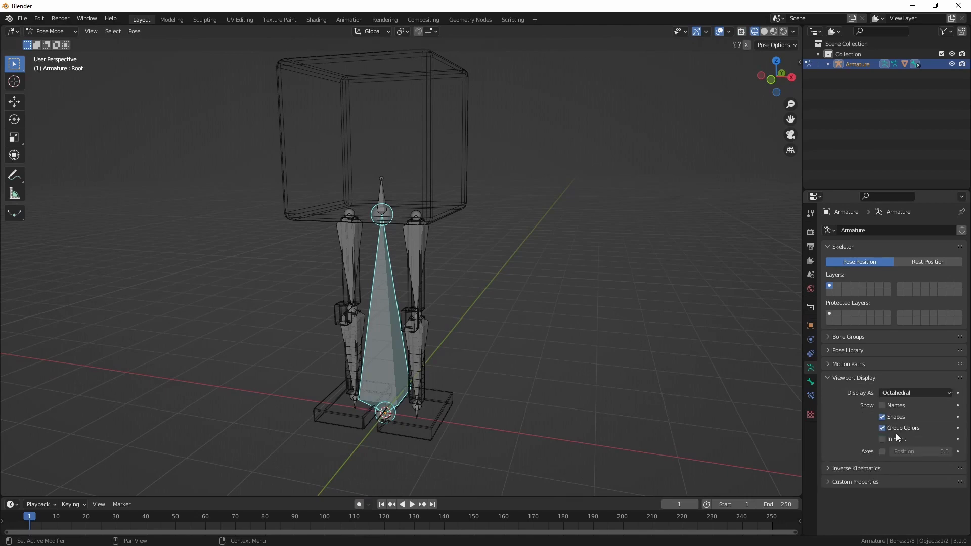
{"action": "left_click", "coordinate": [882, 452]}
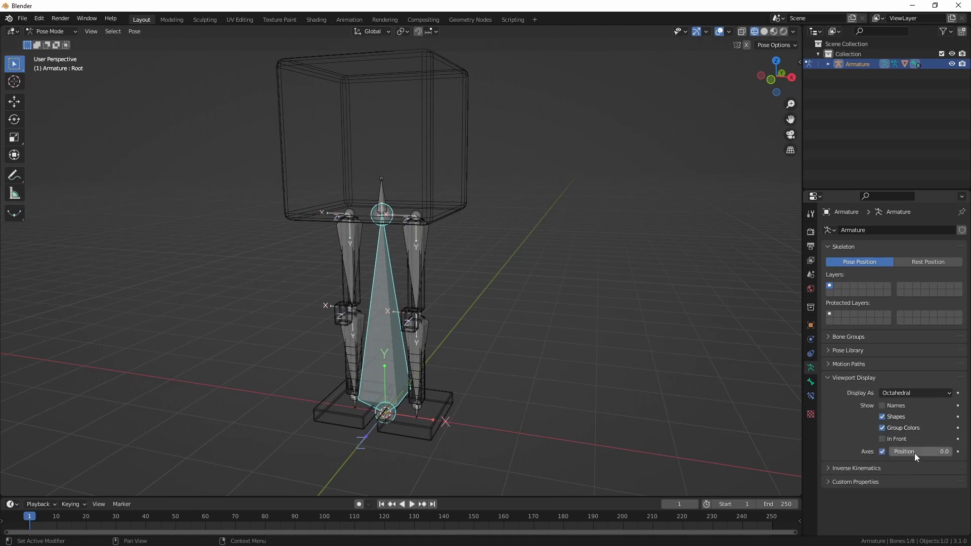
{"action": "scroll", "coordinate": [308, 220], "scroll_direction": "up", "scroll_amount": 5}
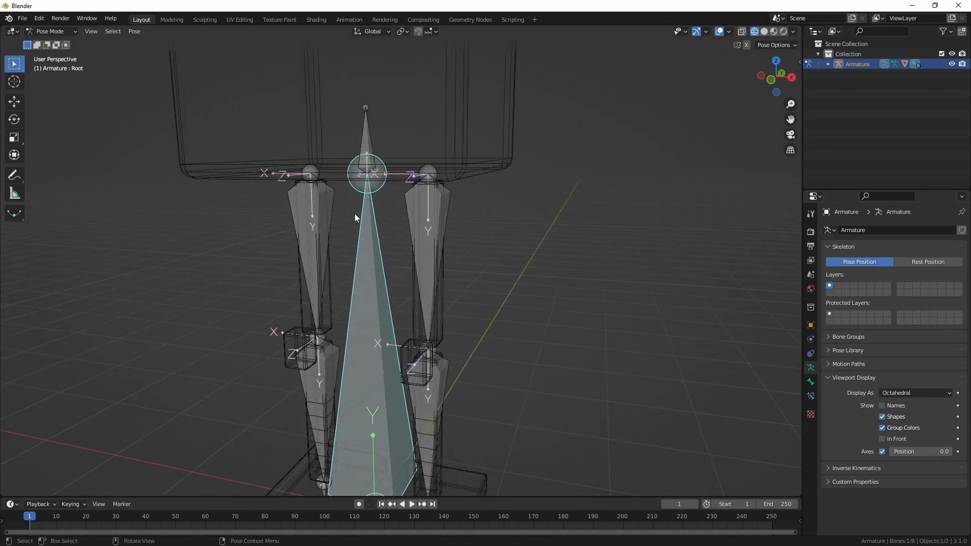
{"action": "middle_click_drag", "start_coordinate": [426, 157], "coordinate": [416, 226]}
{"action": "scroll", "coordinate": [416, 226], "scroll_direction": "down", "scroll_amount": 3}
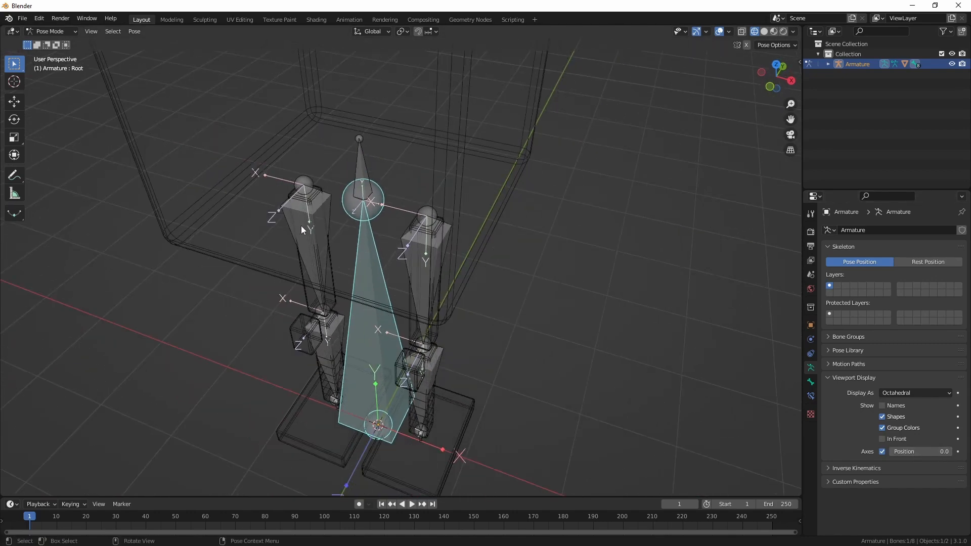
{"action": "scroll", "coordinate": [415, 239], "scroll_direction": "up", "scroll_amount": 2}
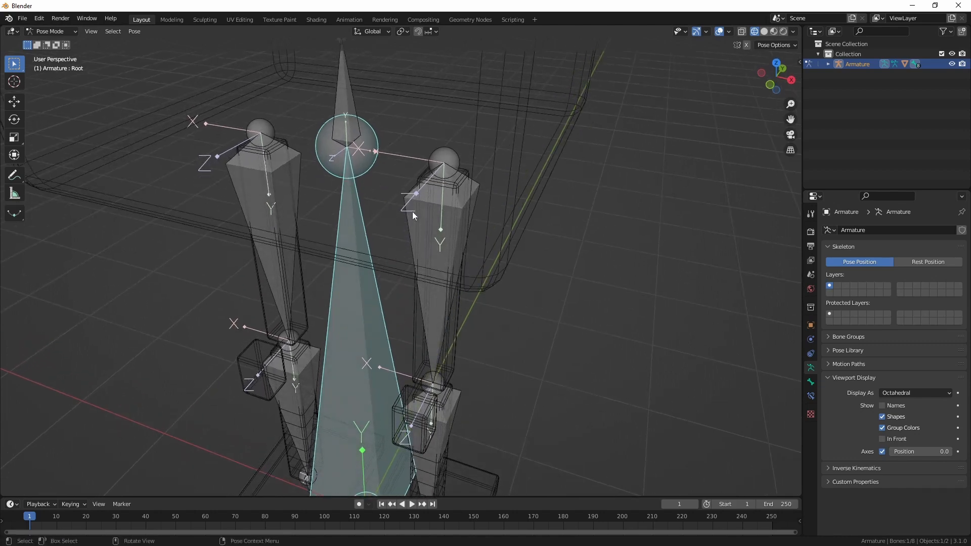
{"action": "middle_click_drag", "start_coordinate": [419, 217], "coordinate": [450, 229]}
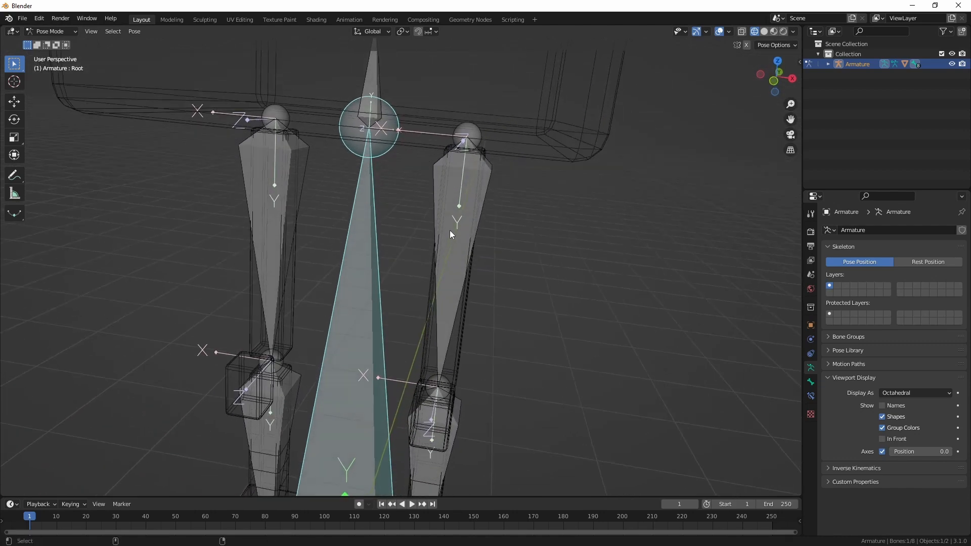
Try rotating the UpperLeg_L bone in Pose Mode from the front view.
{"action": "key", "text": "KP_1"}
{"action": "left_click", "coordinate": [458, 184]}
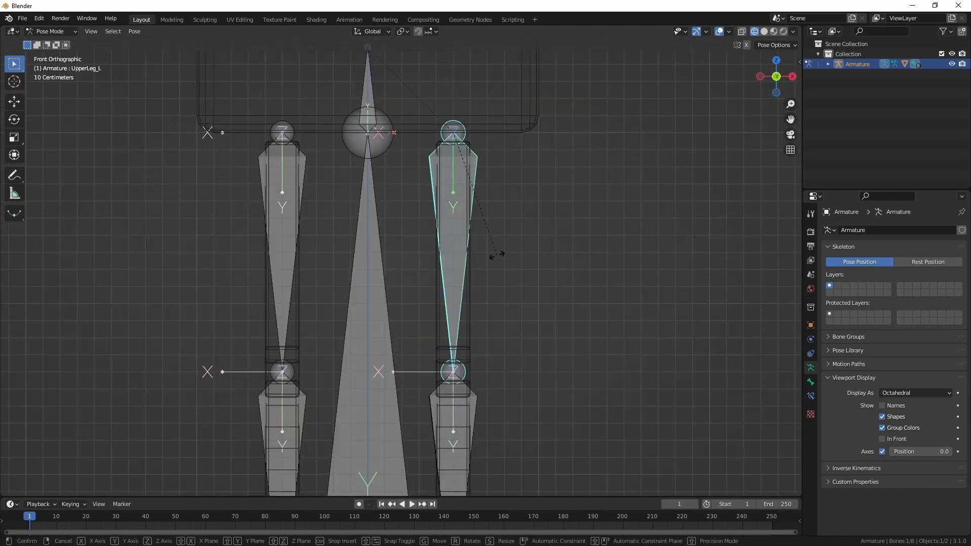
{"action": "key", "text": "r"}
{"action": "right_click", "coordinate": [526, 154]}
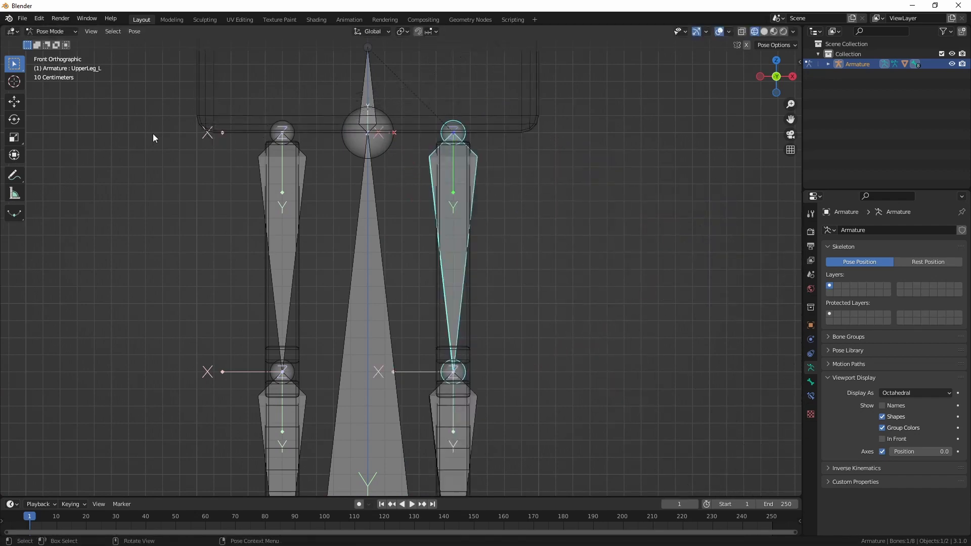
Switch the armature to Edit Mode and try rotating the UpperLeg_L bone there.
{"action": "left_click", "coordinate": [51, 31]}
{"action": "left_click", "coordinate": [47, 54]}
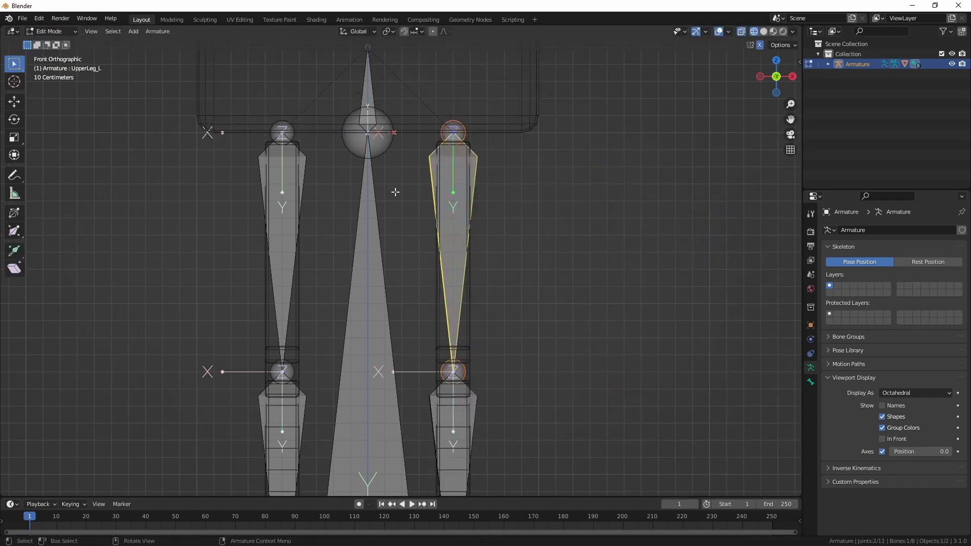
{"action": "key", "text": "r"}
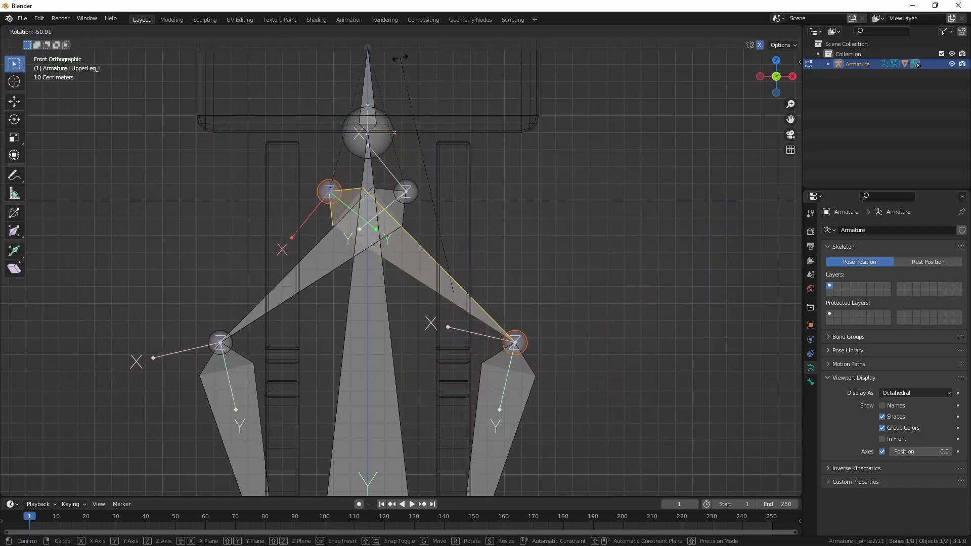
{"action": "right_click", "coordinate": [409, 349]}
Try moving the shared knee joint between the UpperLeg_L and LowerLeg_L bones.
{"action": "left_click", "coordinate": [451, 384]}
{"action": "key", "text": "g"}
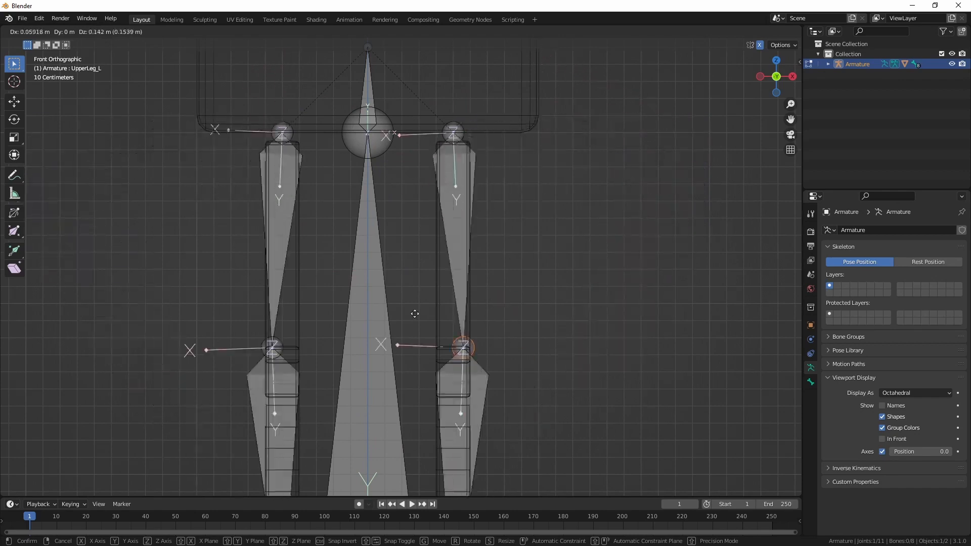
{"action": "right_click", "coordinate": [748, 209]}
{"action": "scroll", "coordinate": [522, 272], "scroll_direction": "down", "scroll_amount": 3}
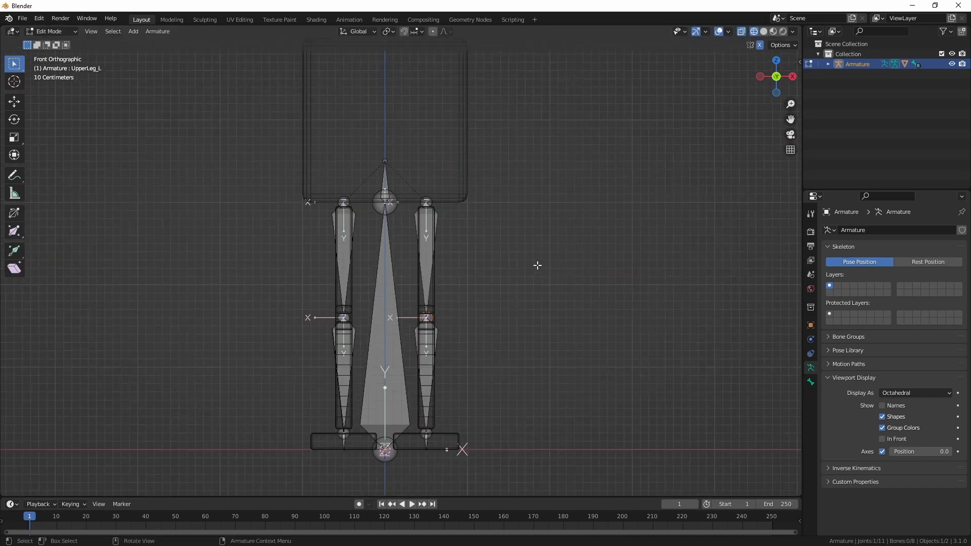
{"action": "scroll", "coordinate": [506, 278], "scroll_direction": "up", "scroll_amount": 3}
{"action": "middle_click_drag", "start_coordinate": [481, 293], "coordinate": [413, 280]}
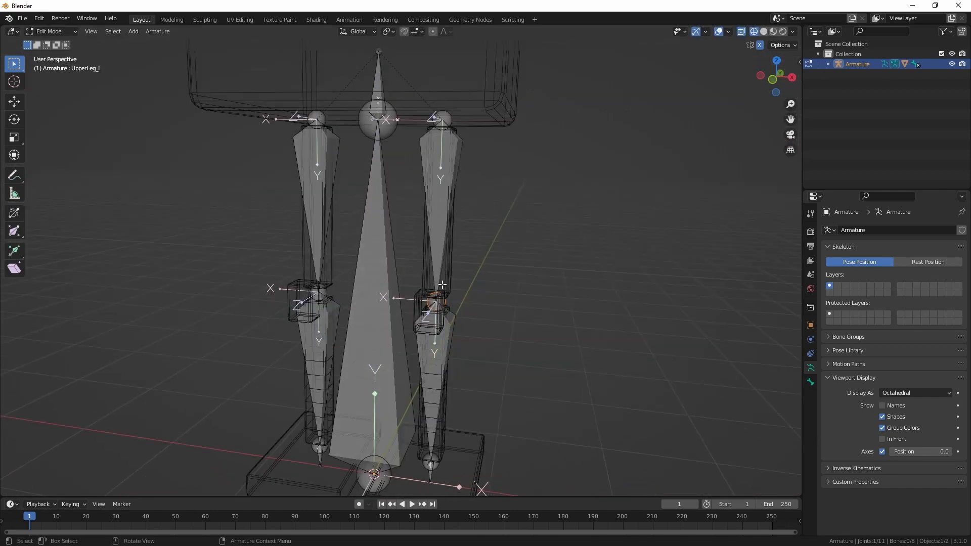
Disconnect all bones of the armature from their parents while keeping the parenting.
{"action": "key", "text": "a"}
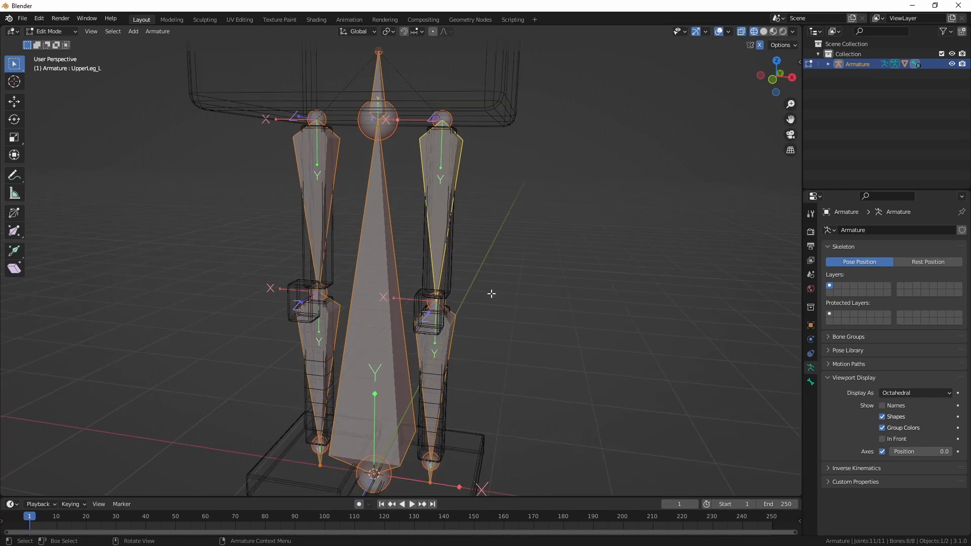
{"action": "scroll", "coordinate": [497, 286], "scroll_direction": "down", "scroll_amount": 2}
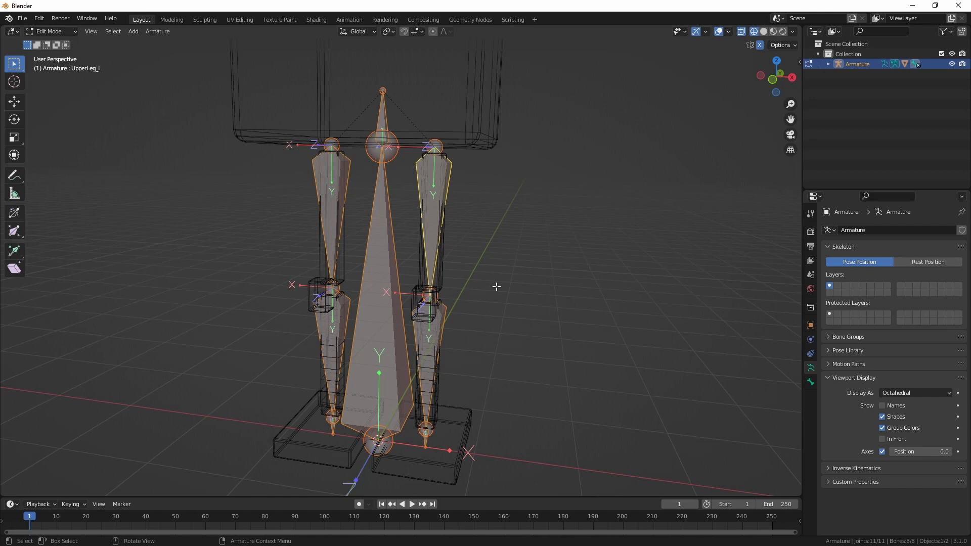
{"action": "key", "text": "alt+p"}
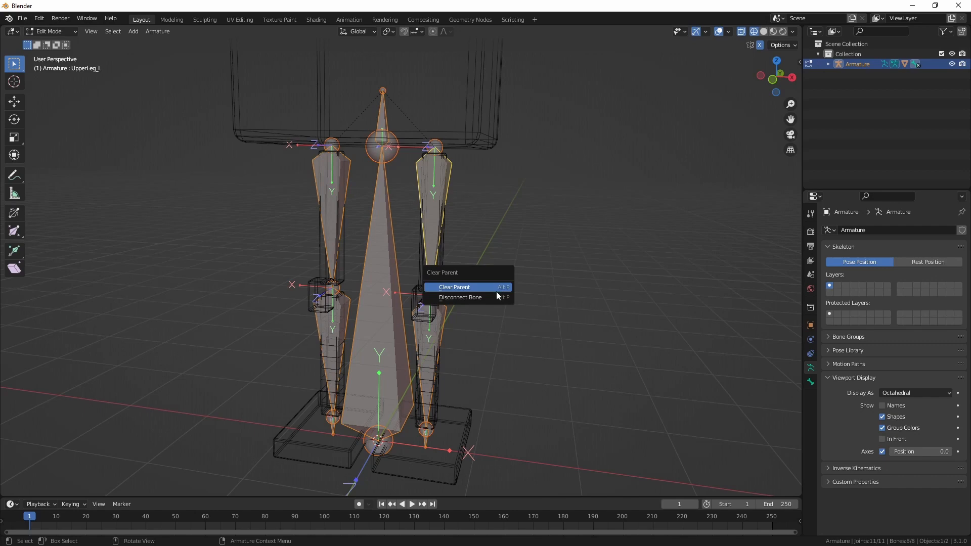
{"action": "left_click", "coordinate": [454, 298]}
Put the armature back into Pose Mode and try rotating the UpperLeg_L bone to test its child bones.
{"action": "key", "text": "Tab"}
{"action": "left_click", "coordinate": [442, 220]}
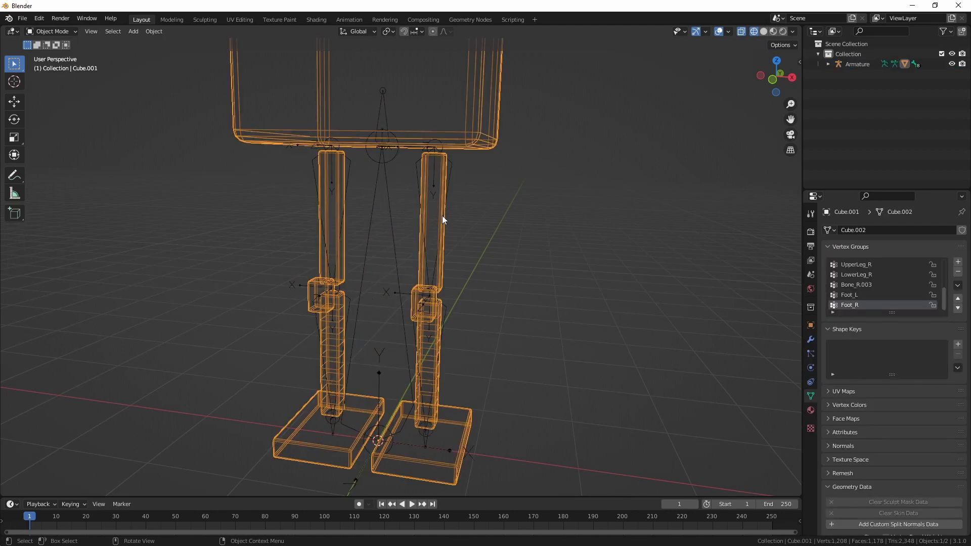
{"action": "left_click", "coordinate": [454, 168]}
{"action": "left_click", "coordinate": [432, 177]}
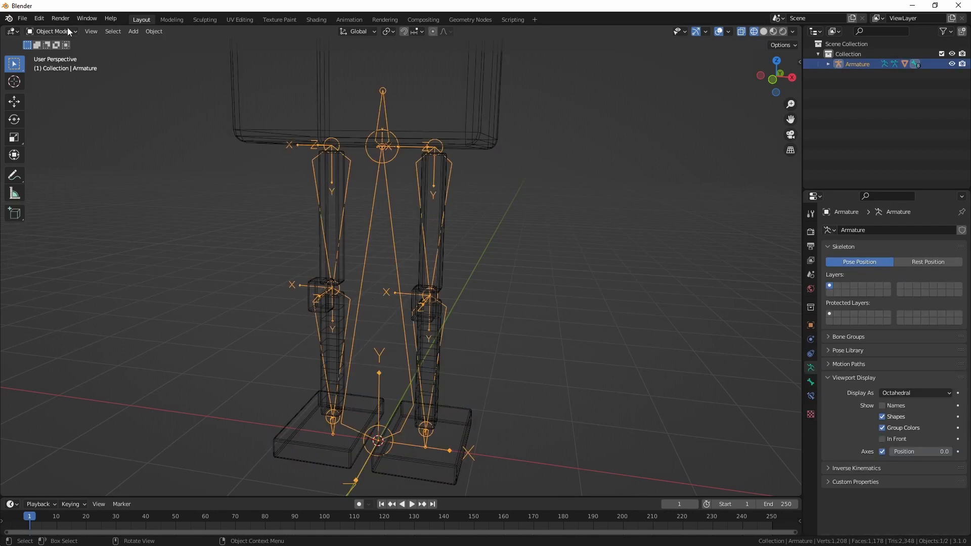
{"action": "left_click", "coordinate": [68, 28]}
{"action": "left_click", "coordinate": [71, 66]}
{"action": "left_click", "coordinate": [428, 184]}
{"action": "key", "text": "r"}
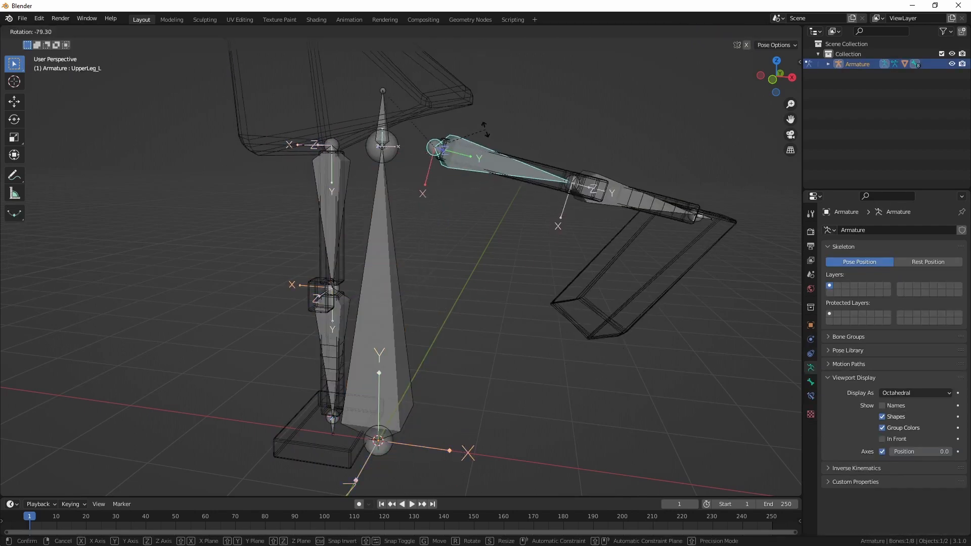
{"action": "key", "text": "Escape"}
Return the armature to Edit Mode and try moving the head of the LowerLeg_L bone away from the knee.
{"action": "left_click", "coordinate": [428, 365]}
{"action": "left_click", "coordinate": [76, 33]}
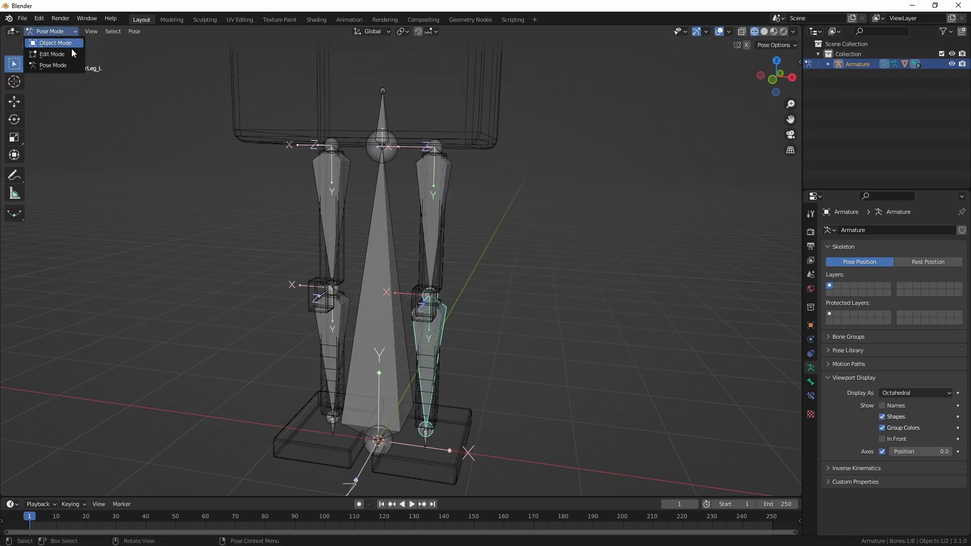
{"action": "left_click", "coordinate": [73, 54]}
{"action": "scroll", "coordinate": [479, 374], "scroll_direction": "up", "scroll_amount": 2}
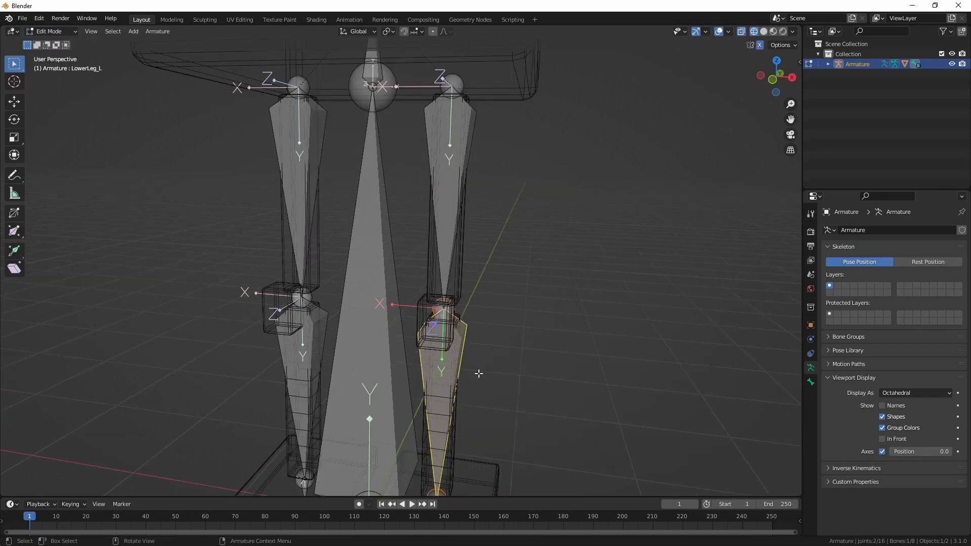
{"action": "left_click", "coordinate": [444, 291]}
{"action": "left_click", "coordinate": [448, 305]}
{"action": "key", "text": "g"}
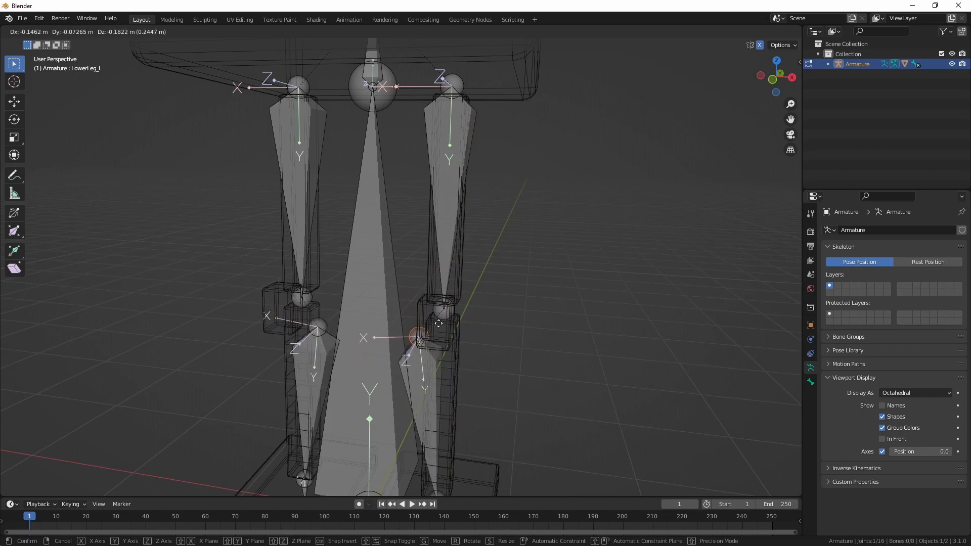
{"action": "right_click", "coordinate": [439, 324]}
Try moving the knee end of the UpperLeg_L bone.
{"action": "left_click", "coordinate": [444, 303]}
{"action": "key", "text": "g"}
{"action": "right_click", "coordinate": [466, 217]}
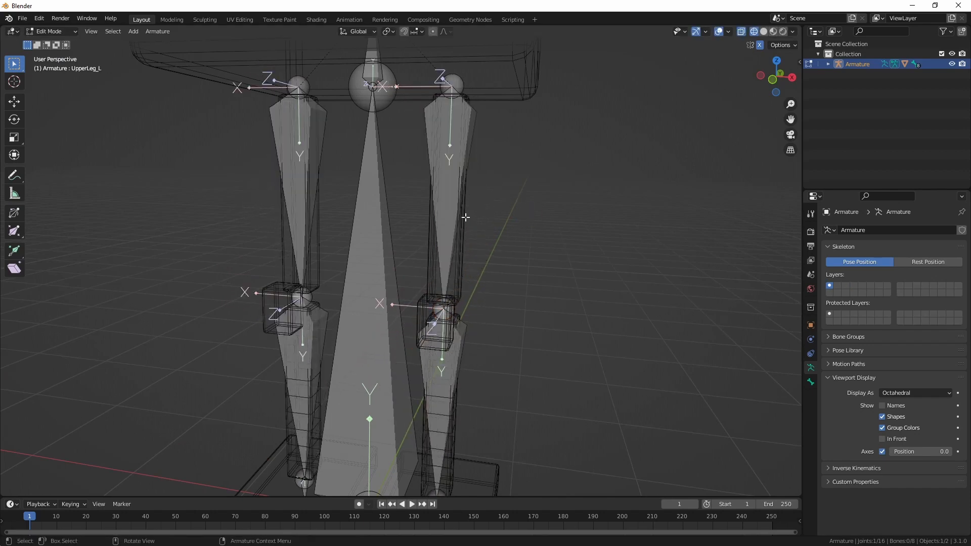
Shorten the Root bone by moving its tip straight down along the Z axis to below knee height.
{"action": "left_click", "coordinate": [379, 106]}
{"action": "middle_click_drag", "start_coordinate": [379, 106], "coordinate": [341, 2], "text": "alt"}
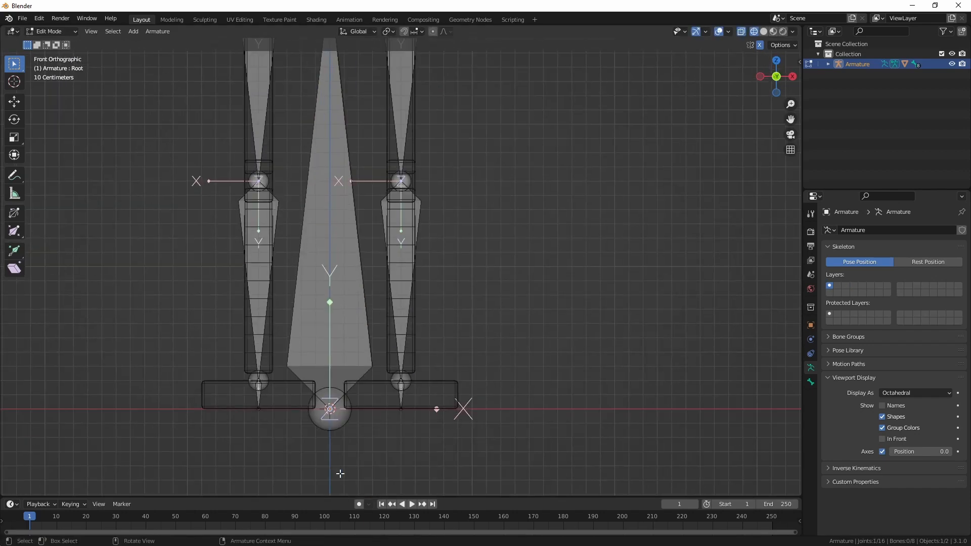
{"action": "key", "text": "g"}
{"action": "key", "text": "z"}
{"action": "left_click", "coordinate": [350, 304]}
Try moving the head of the LowerLeg_L bone freely and along the Z axis.
{"action": "scroll", "coordinate": [384, 253], "scroll_direction": "down", "scroll_amount": 2}
{"action": "middle_click_drag", "start_coordinate": [415, 218], "coordinate": [400, 296], "text": "shift"}
{"action": "scroll", "coordinate": [401, 296], "scroll_direction": "up", "scroll_amount": 2}
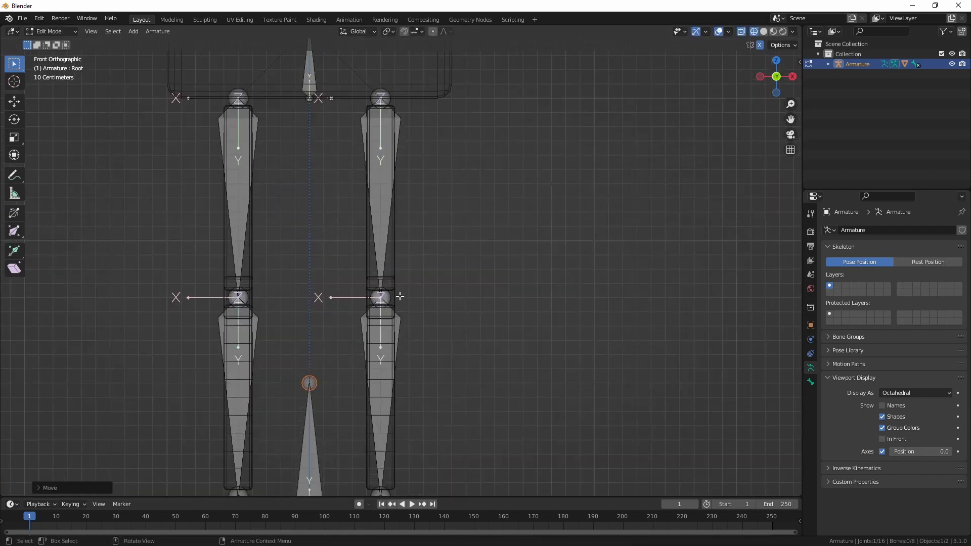
{"action": "left_click", "coordinate": [386, 299]}
{"action": "key", "text": "g"}
{"action": "right_click", "coordinate": [392, 278]}
{"action": "key", "text": "g"}
{"action": "key", "text": "z"}
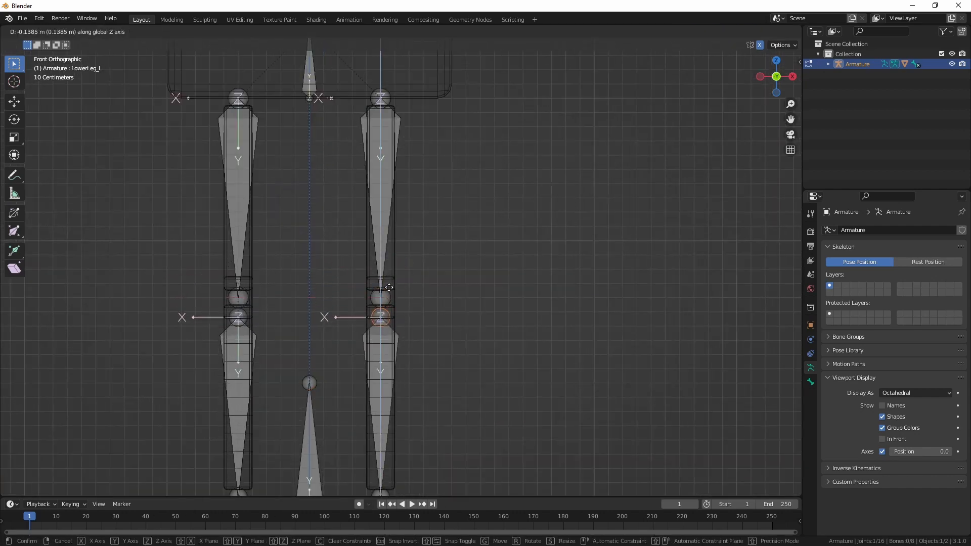
{"action": "right_click", "coordinate": [408, 284]}
Inspect the disconnected leg bones from an angle and try moving the LowerLeg_L head up and outward from the front.
{"action": "middle_click_drag", "start_coordinate": [407, 283], "coordinate": [371, 312]}
{"action": "scroll", "coordinate": [370, 312], "scroll_direction": "down", "scroll_amount": 1}
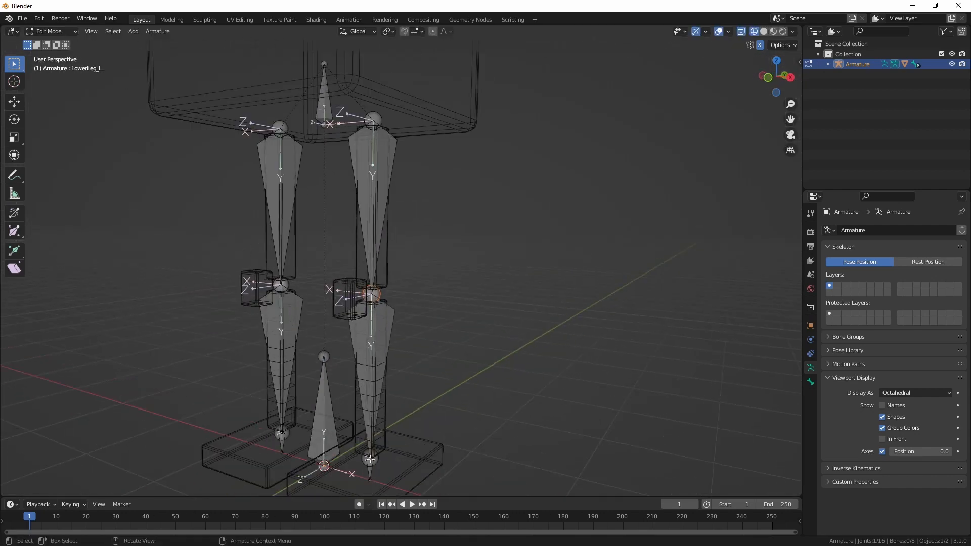
{"action": "middle_click_drag", "start_coordinate": [351, 203], "coordinate": [363, 223]}
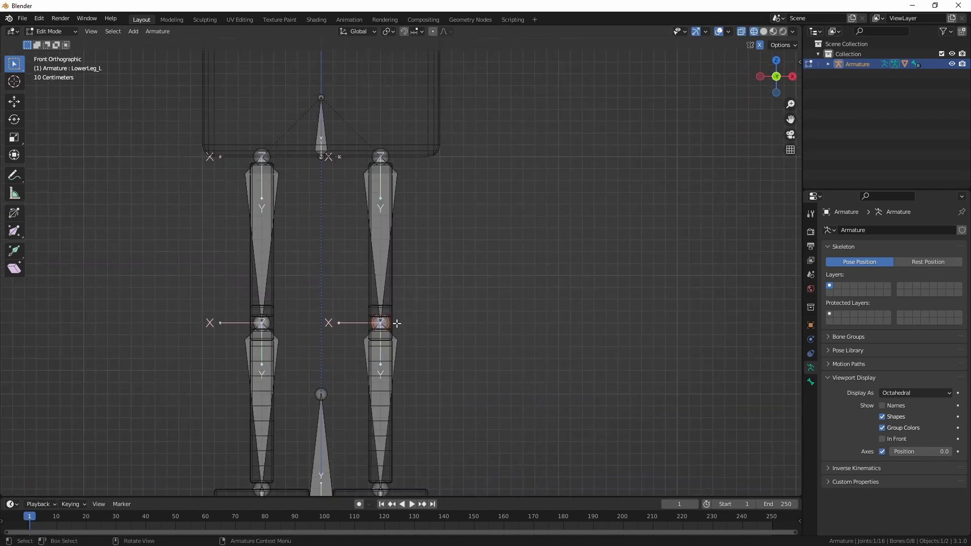
{"action": "key", "text": "g"}
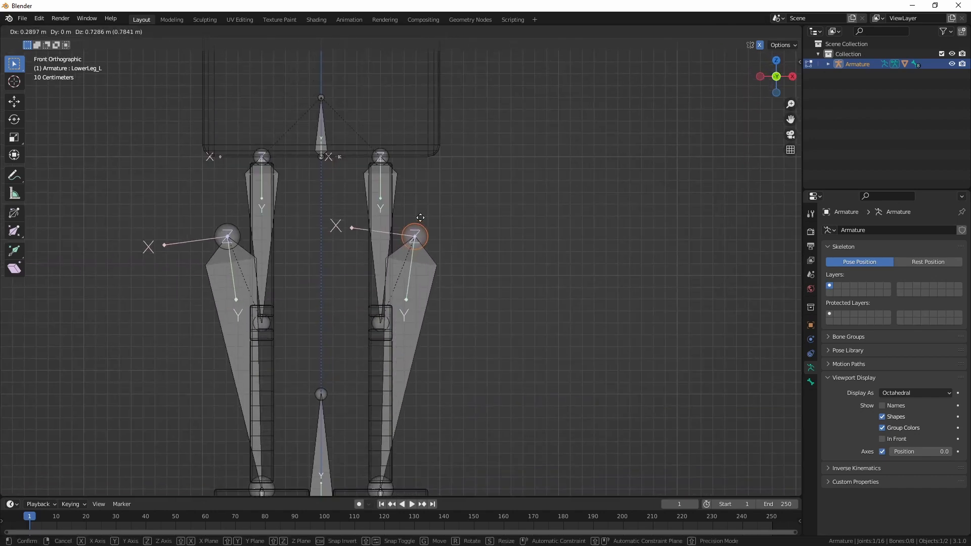
{"action": "right_click", "coordinate": [412, 233]}
Select every bone of the armature and try rotating them all together in the front view.
{"action": "left_click", "coordinate": [375, 174]}
{"action": "scroll", "coordinate": [384, 202], "scroll_direction": "down", "scroll_amount": 1}
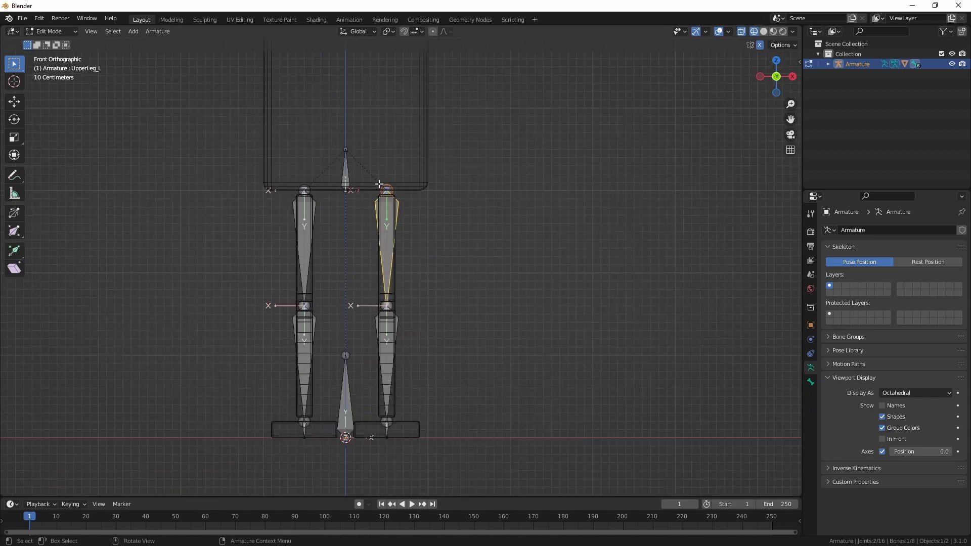
{"action": "key", "text": "a"}
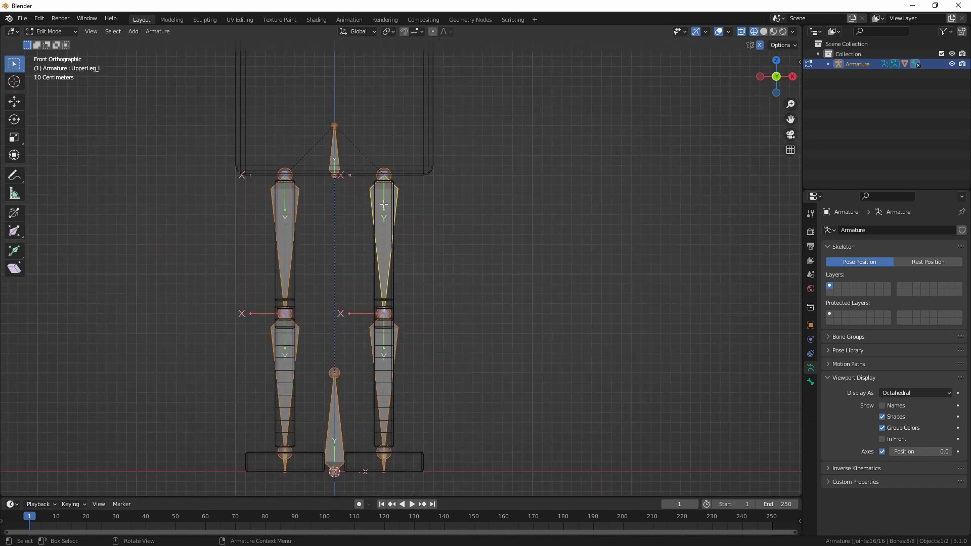
{"action": "key", "text": "r"}
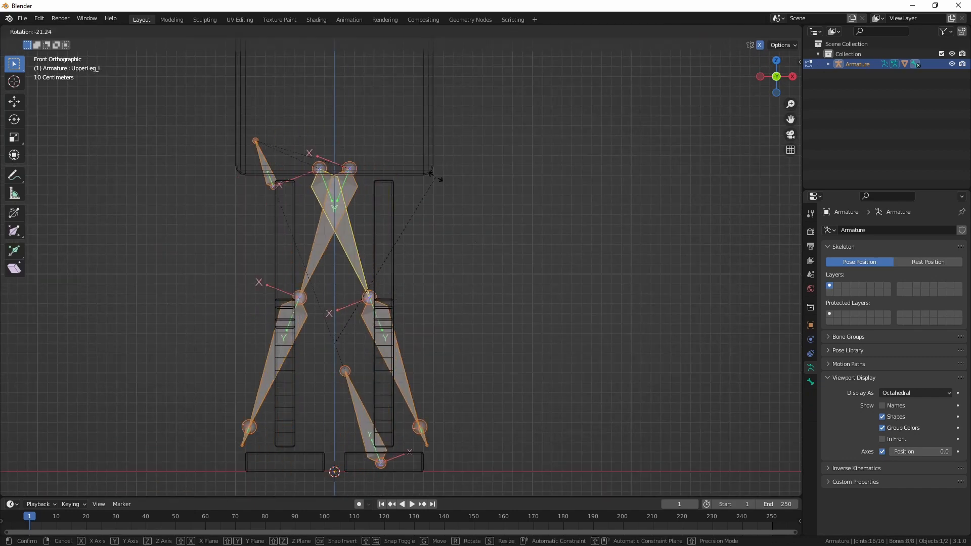
{"action": "right_click", "coordinate": [440, 204]}
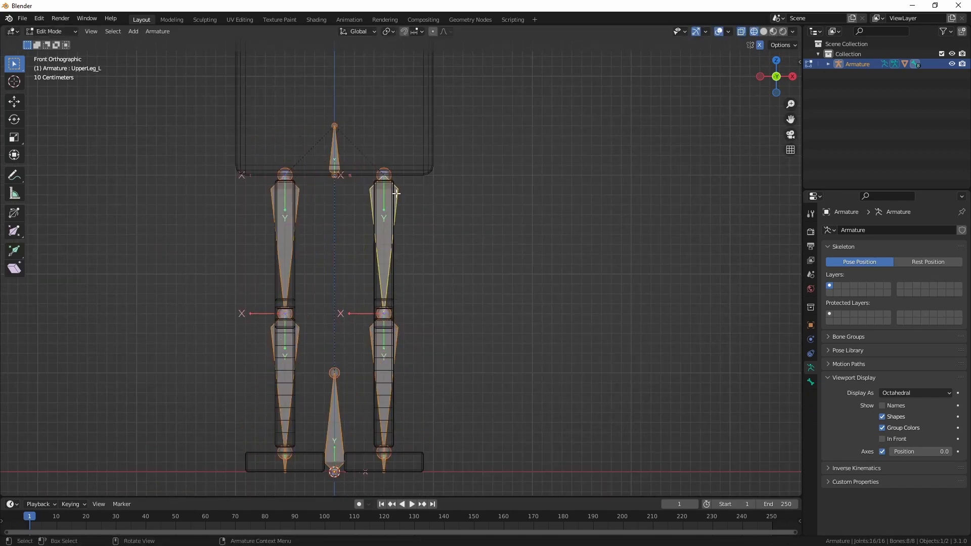
With X-axis mirroring off and Individual Origins as pivot point, rotate all bones in the front view until the leg bones' X axes point straight up.
{"action": "left_click", "coordinate": [759, 46]}
{"action": "left_click", "coordinate": [390, 32]}
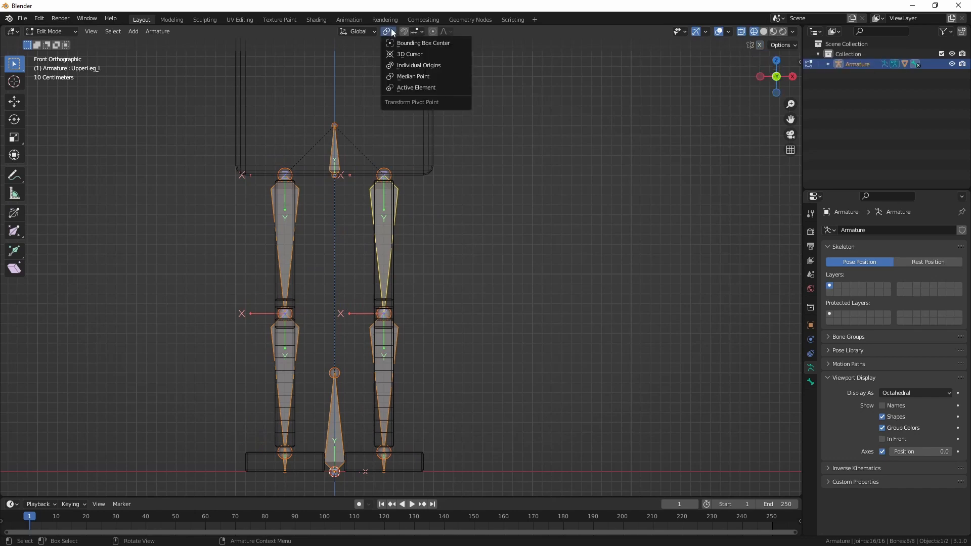
{"action": "left_click", "coordinate": [416, 66]}
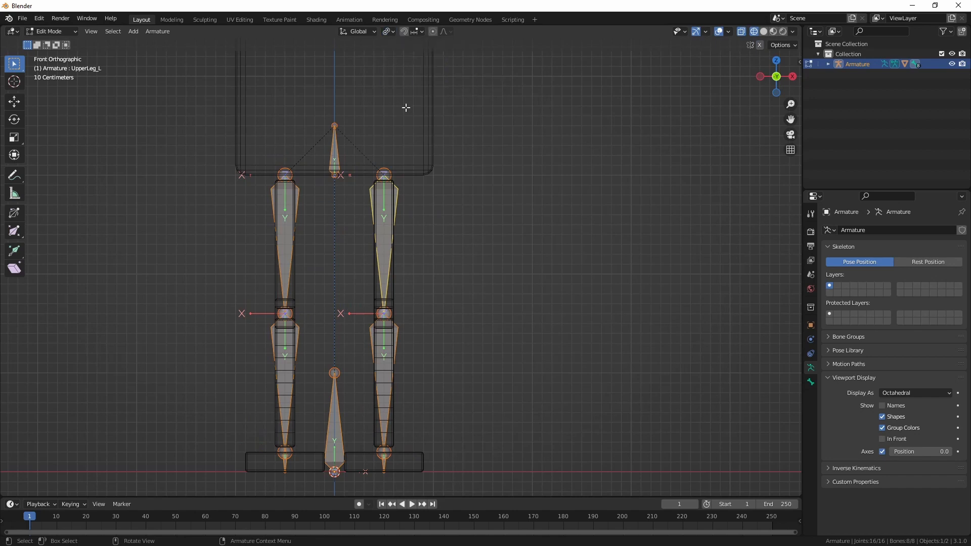
{"action": "key", "text": "r"}
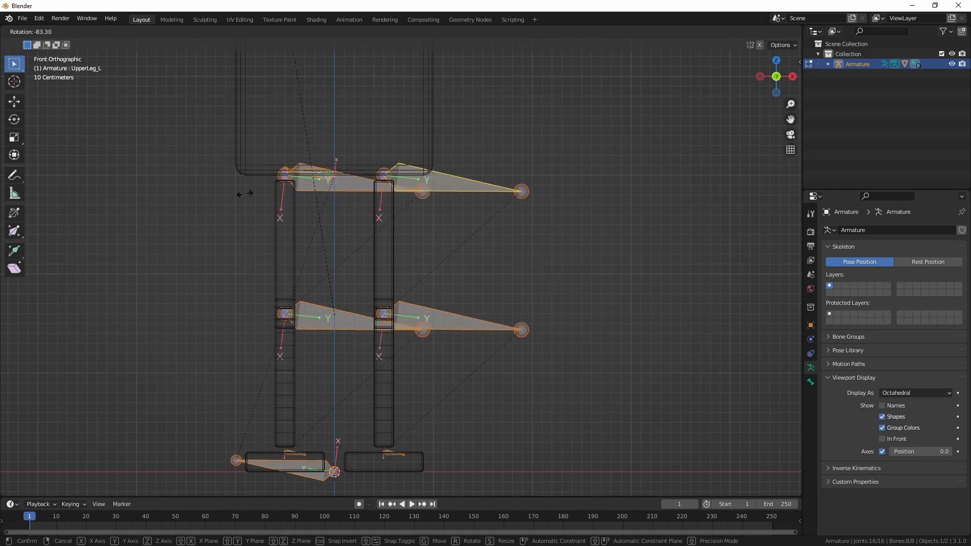
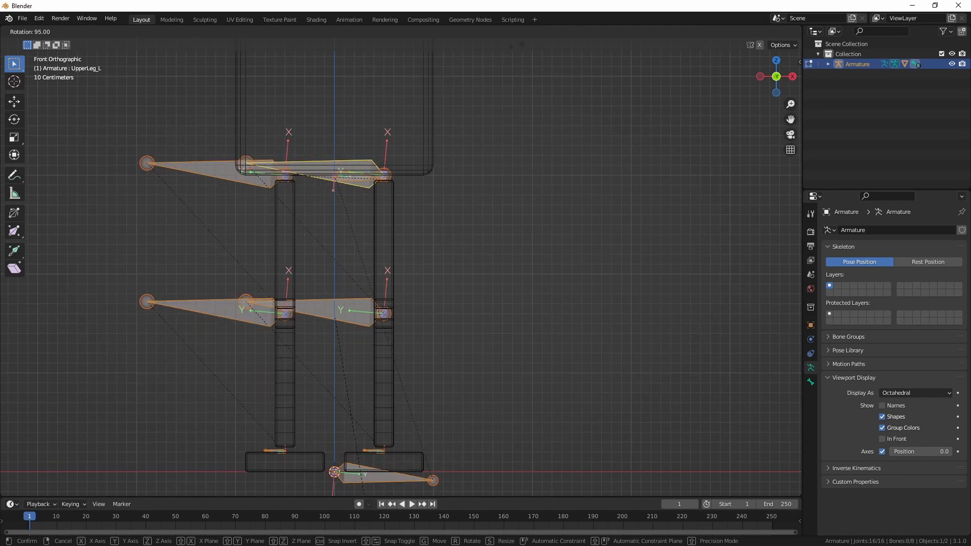
{"action": "left_click", "coordinate": [564, 242]}
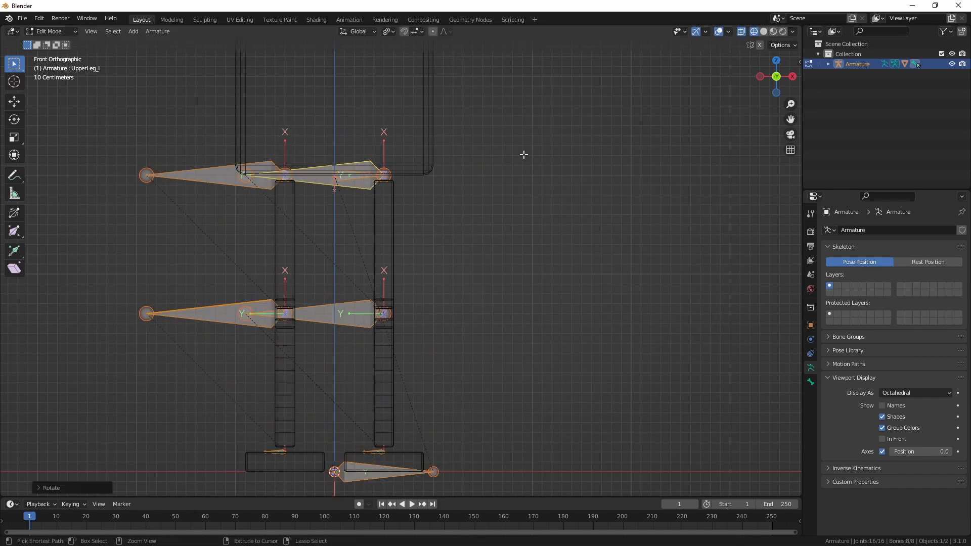
{"action": "middle_click_drag", "start_coordinate": [523, 154], "coordinate": [451, 180]}
Select the armature and the robot mesh in Object Mode and export them as FBX, overwriting test.fbx.
{"action": "key", "text": "Tab"}
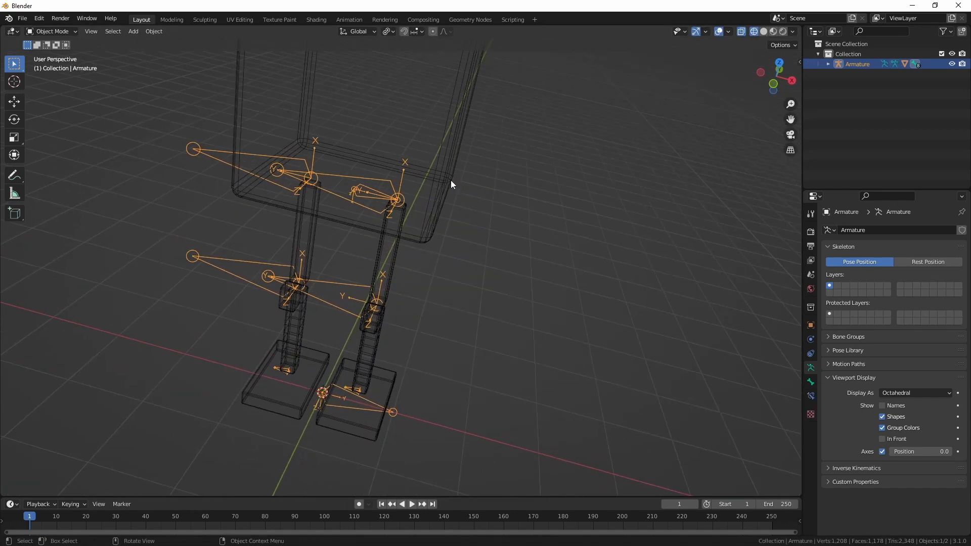
{"action": "left_click", "coordinate": [440, 184], "text": "shift"}
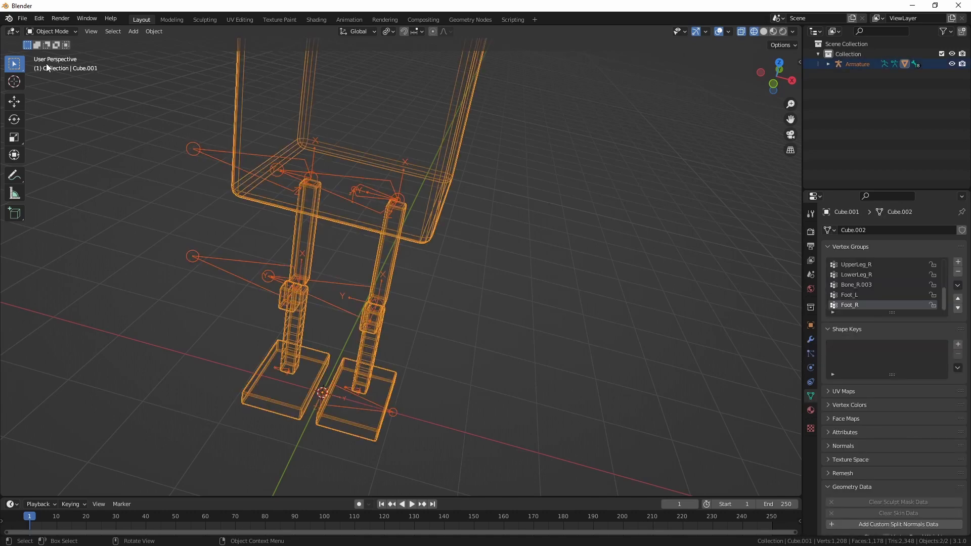
{"action": "left_click", "coordinate": [22, 18]}
{"action": "mouse_move", "coordinate": [67, 164]}
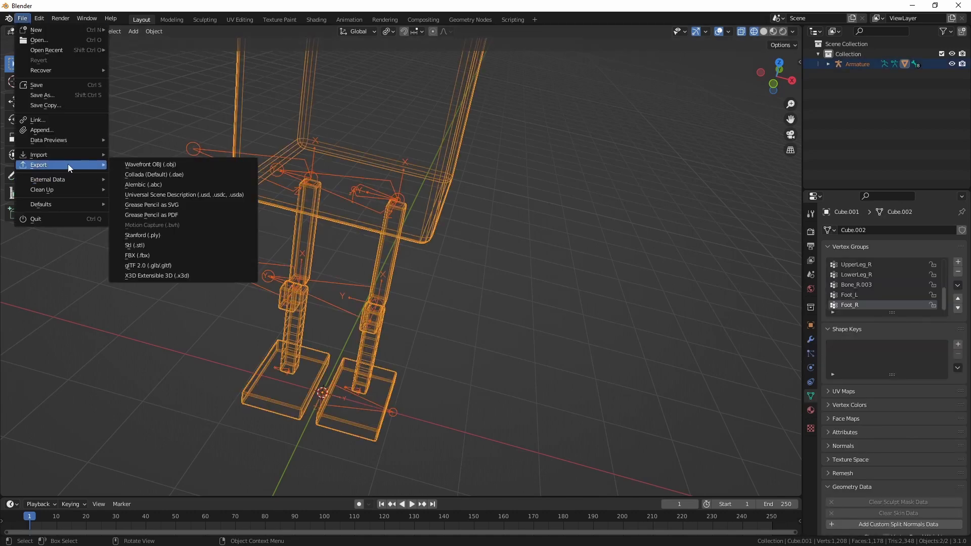
{"action": "left_click", "coordinate": [174, 256]}
{"action": "left_click", "coordinate": [305, 80]}
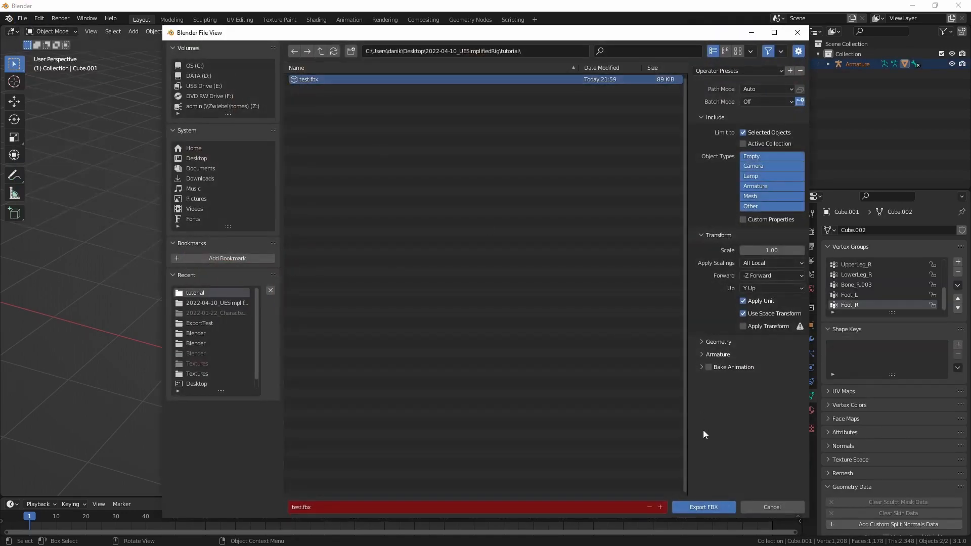
{"action": "left_click", "coordinate": [702, 512]}
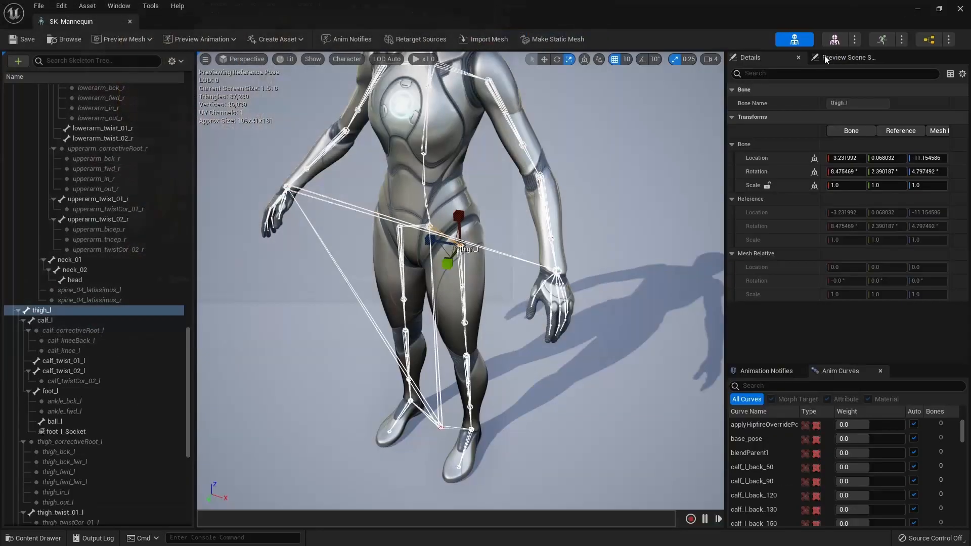
Switch to Unreal Engine, close the SK_Mannequin skeleton, and delete the test and test_Skeleton assets from the Tutorial folder.
{"action": "left_click", "coordinate": [130, 22]}
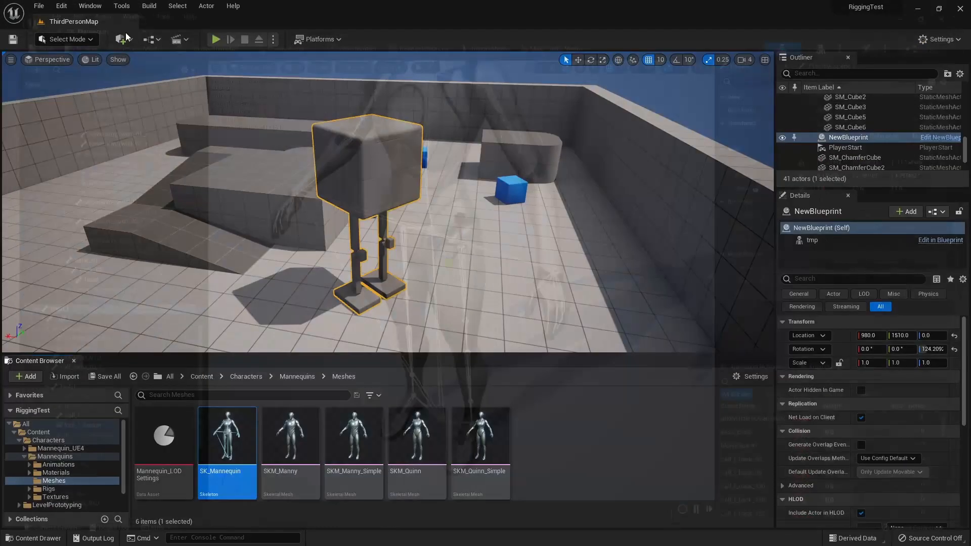
{"action": "left_click", "coordinate": [251, 381]}
{"action": "left_click", "coordinate": [202, 377]}
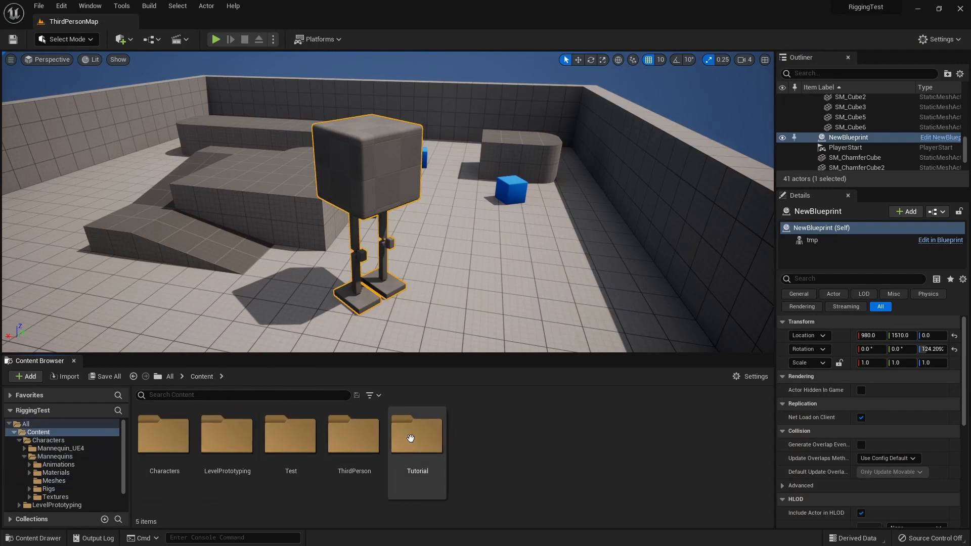
{"action": "double_click", "coordinate": [410, 438]}
{"action": "left_click", "coordinate": [233, 445]}
{"action": "left_click", "coordinate": [174, 443], "text": "ctrl"}
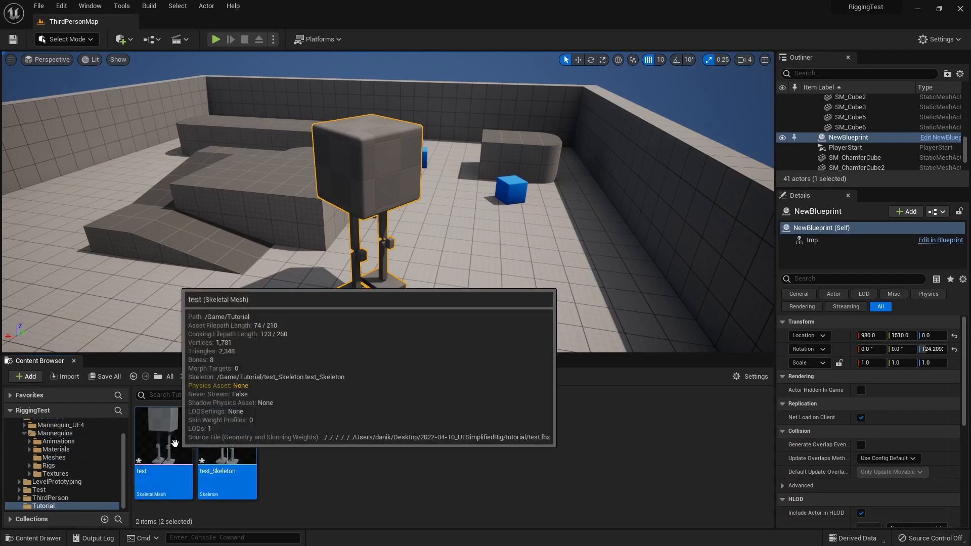
{"action": "key", "text": "Delete"}
{"action": "left_click", "coordinate": [398, 441]}
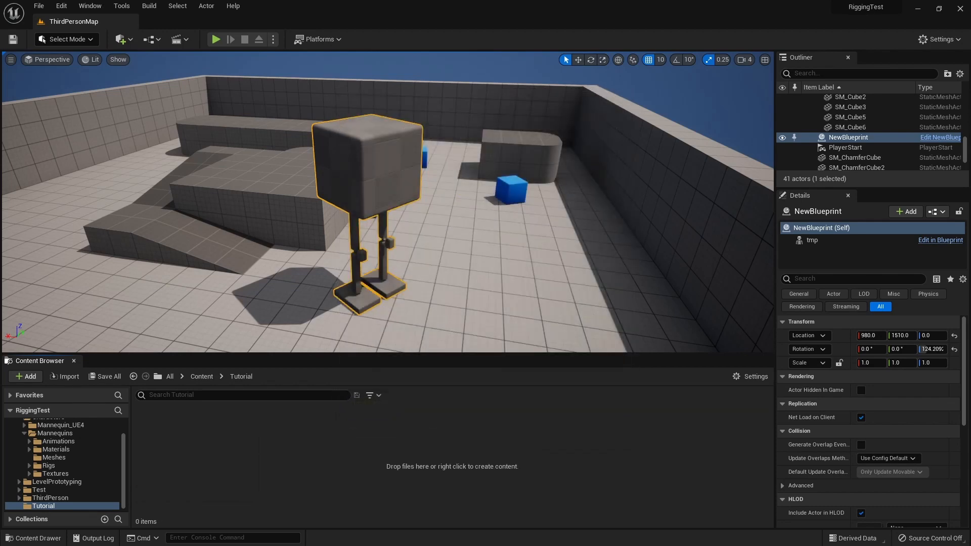
Import the newly exported test.fbx into the Tutorial folder and open the test_Skeleton asset.
{"action": "left_click_drag", "start_coordinate": [475, 158], "coordinate": [234, 465]}
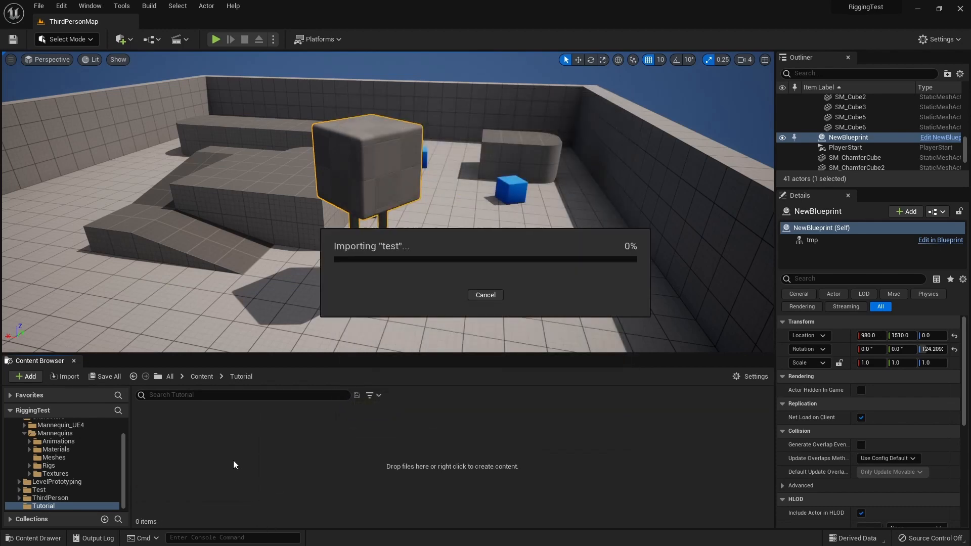
{"action": "left_click", "coordinate": [501, 470]}
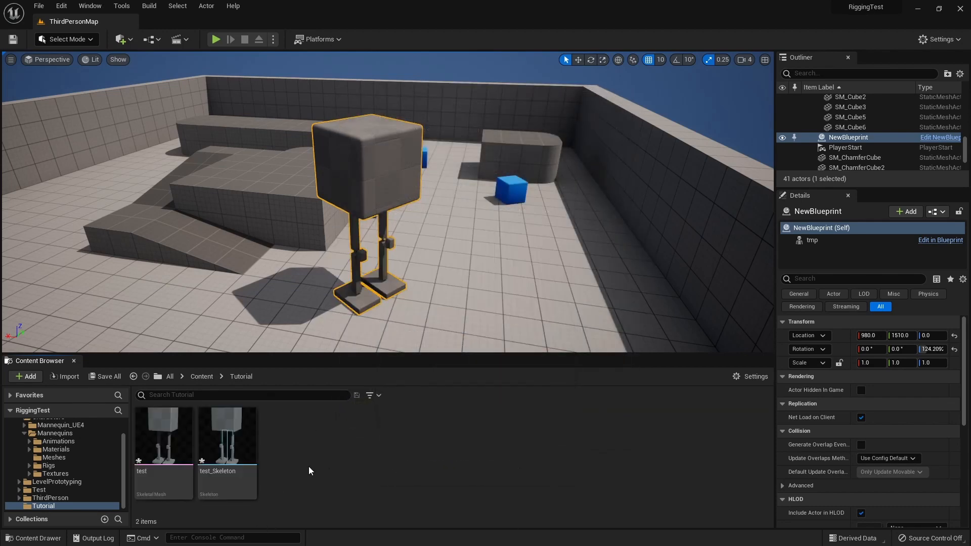
{"action": "double_click", "coordinate": [250, 444]}
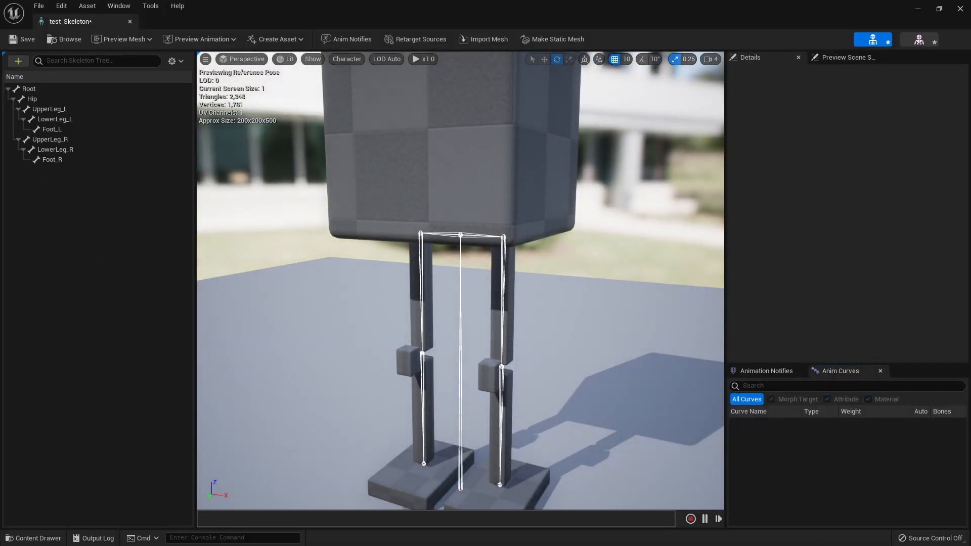
Switch to Blender to view the rotated armature from a lower angle, and return to the skeleton in Unreal Engine.
{"action": "key", "text": "alt+Tab"}
{"action": "middle_click_drag", "start_coordinate": [412, 227], "coordinate": [401, 201]}
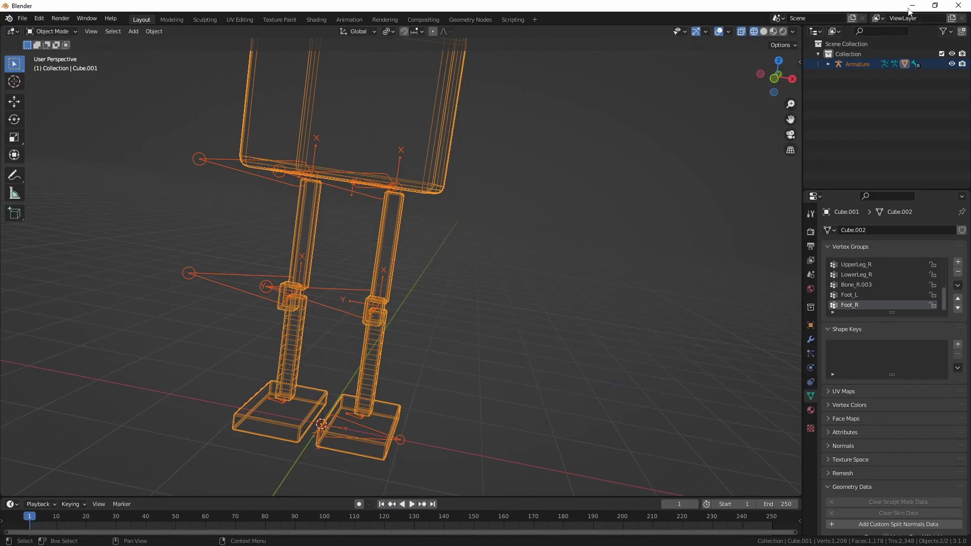
{"action": "left_click", "coordinate": [911, 6]}
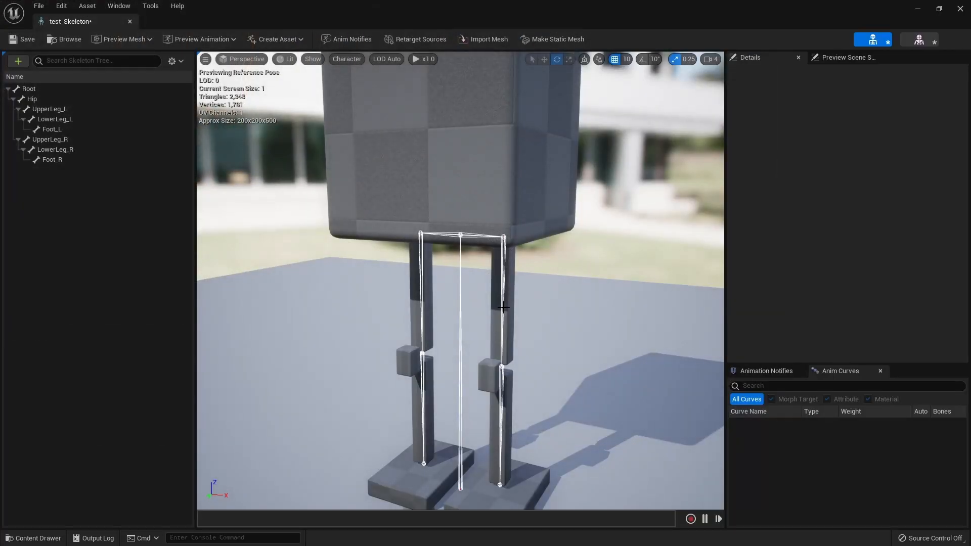
Examine the bone axes at the left knee in the skeleton preview and select the LowerLeg_L bone with the scale gizmo.
{"action": "middle_click_drag", "start_coordinate": [548, 326], "coordinate": [552, 379]}
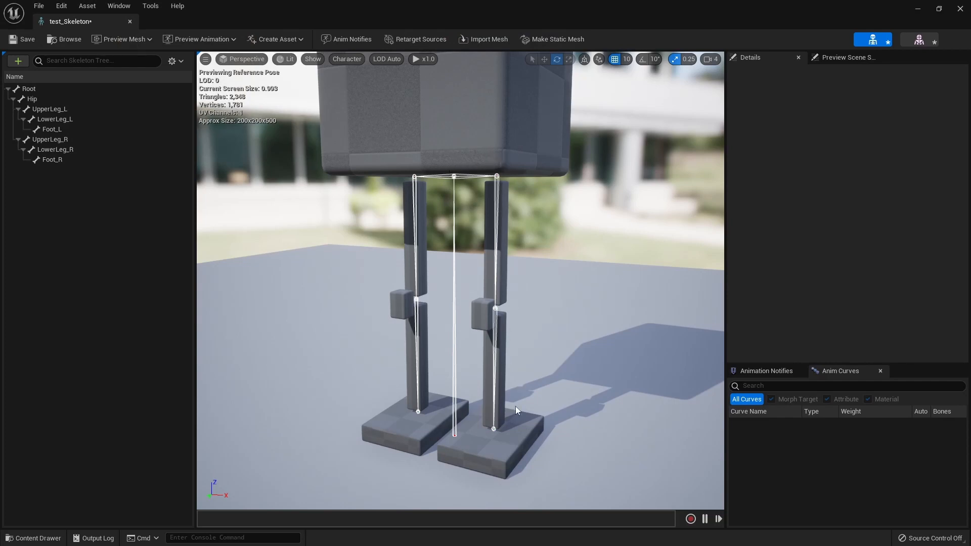
{"action": "scroll", "coordinate": [515, 407], "scroll_direction": "up", "scroll_amount": 2}
{"action": "scroll", "coordinate": [521, 364], "scroll_direction": "up", "scroll_amount": 6}
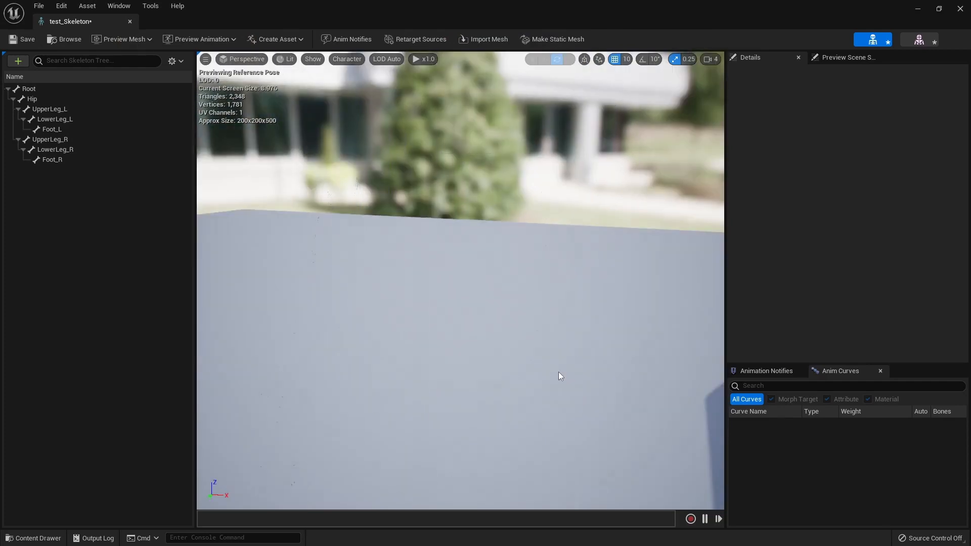
{"action": "scroll", "coordinate": [560, 376], "scroll_direction": "down", "scroll_amount": 5}
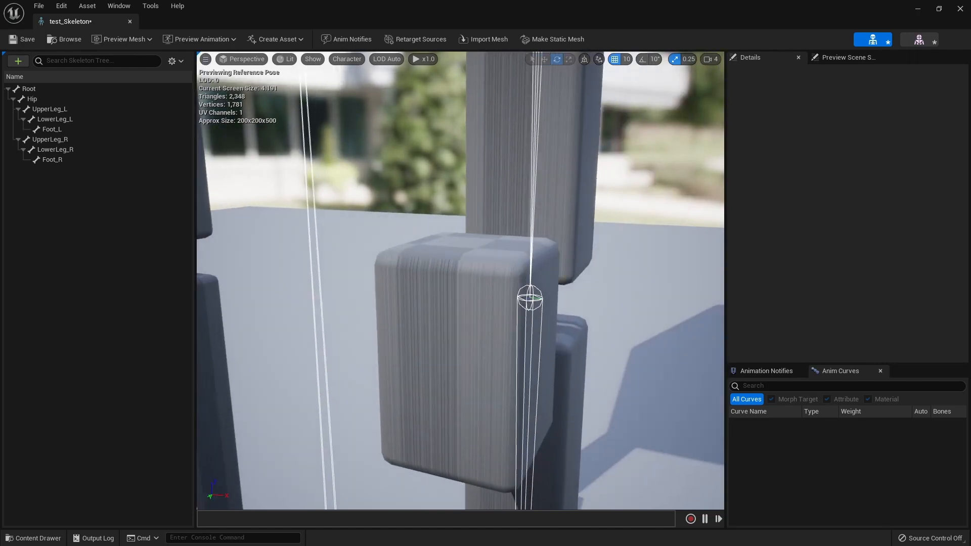
{"action": "middle_click_drag", "start_coordinate": [480, 374], "coordinate": [505, 341]}
{"action": "scroll", "coordinate": [504, 341], "scroll_direction": "up", "scroll_amount": 5}
{"action": "scroll", "coordinate": [505, 342], "scroll_direction": "down", "scroll_amount": 3}
{"action": "middle_click_drag", "start_coordinate": [456, 324], "coordinate": [504, 342]}
{"action": "scroll", "coordinate": [505, 342], "scroll_direction": "up", "scroll_amount": 3}
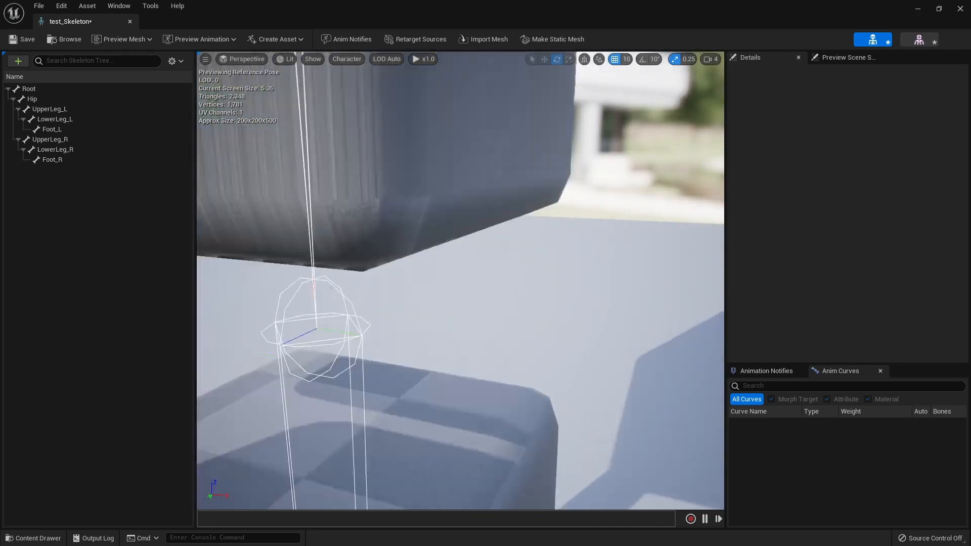
{"action": "left_click_drag", "start_coordinate": [318, 287], "coordinate": [311, 286], "text": "alt"}
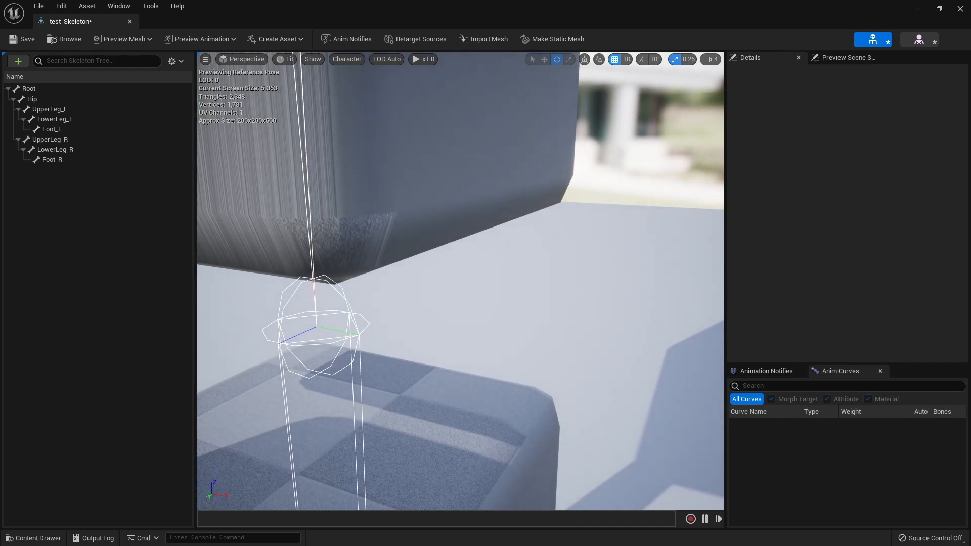
{"action": "left_click", "coordinate": [312, 247]}
{"action": "left_click", "coordinate": [569, 59]}
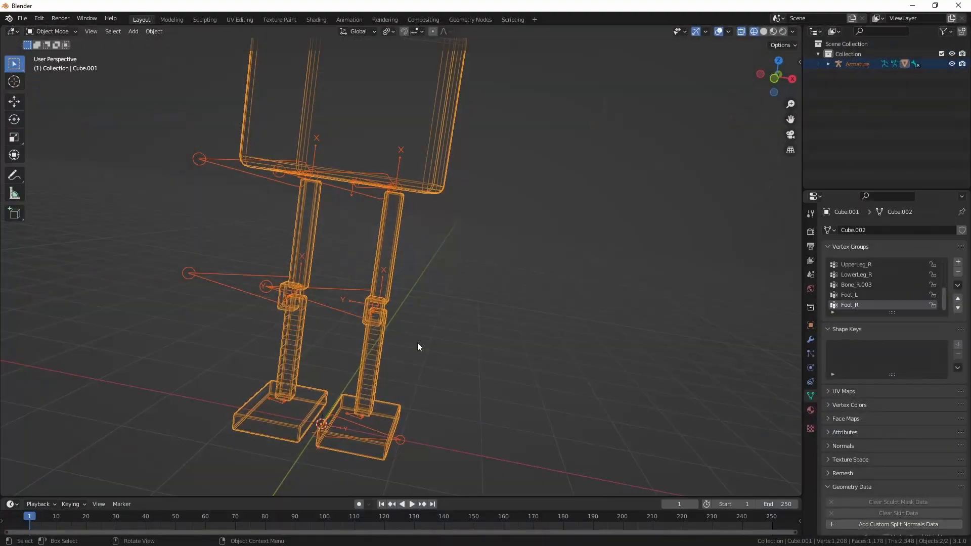
Compare the knee bone axes in Blender with the LowerLeg_L axes in Unreal Engine by switching between the two programs.
{"action": "scroll", "coordinate": [417, 342], "scroll_direction": "up", "scroll_amount": 5}
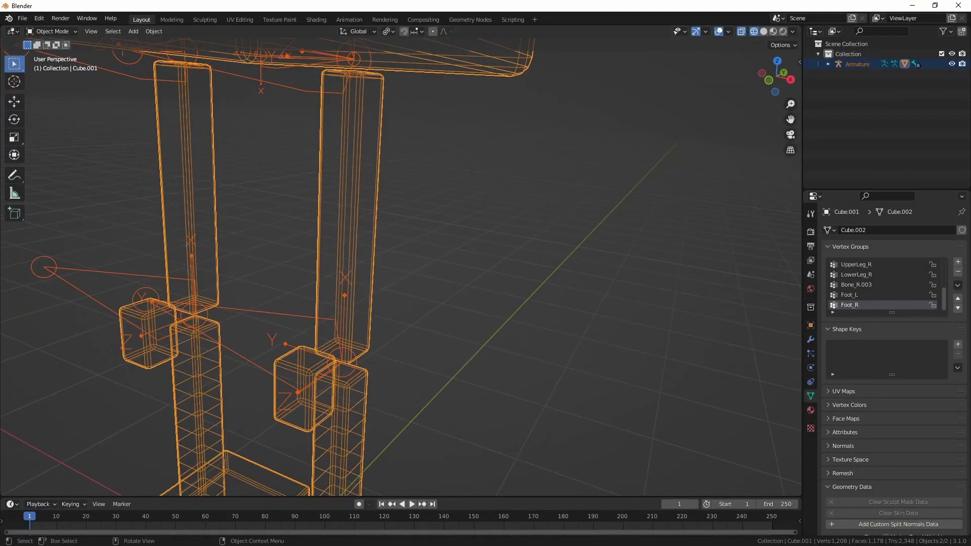
{"action": "key", "text": "alt+Tab"}
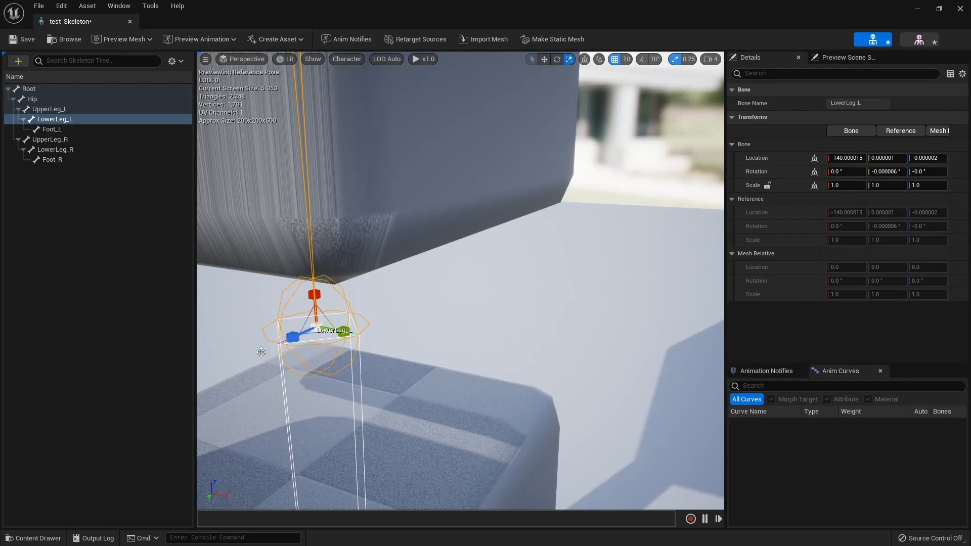
{"action": "key", "text": "alt+Tab"}
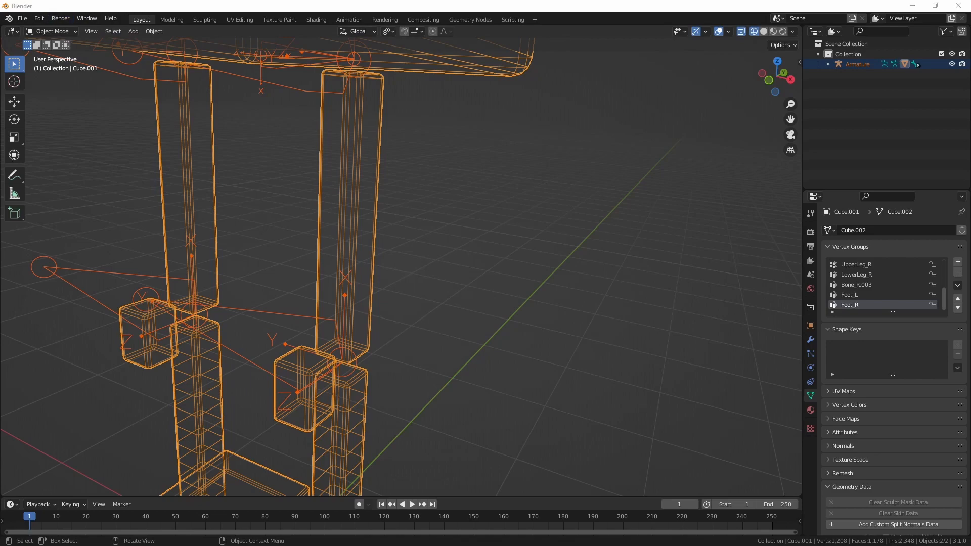
{"action": "key", "text": "alt+Tab"}
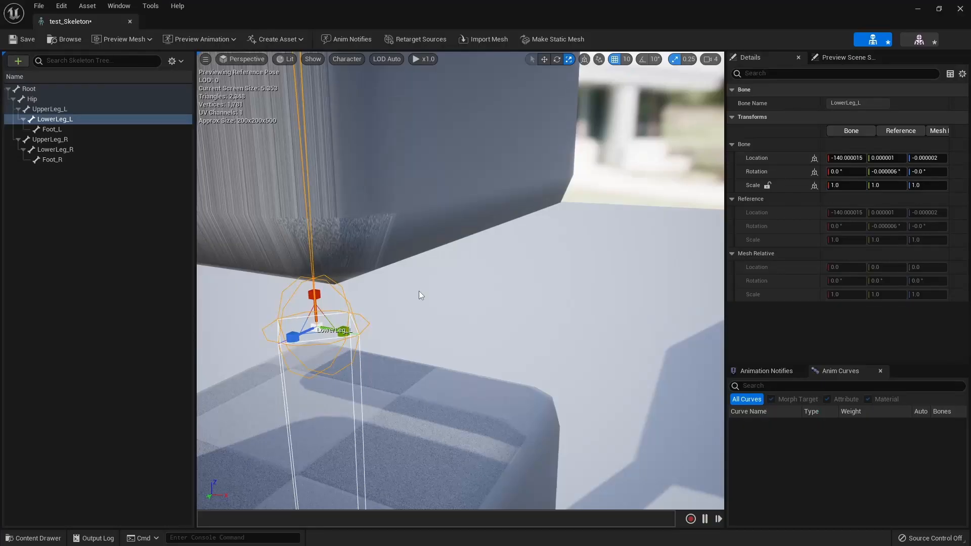
Deselect the LowerLeg_L bone and examine the direction of its axes from several angles around the left knee.
{"action": "mouse_move", "coordinate": [419, 298]}
{"action": "left_mouse_down", "text": "alt"}
{"action": "mouse_move", "coordinate": [420, 354]}
{"action": "mouse_move", "coordinate": [417, 288]}
{"action": "left_mouse_up", "text": "alt"}
{"action": "scroll", "coordinate": [416, 289], "scroll_direction": "down", "scroll_amount": 4}
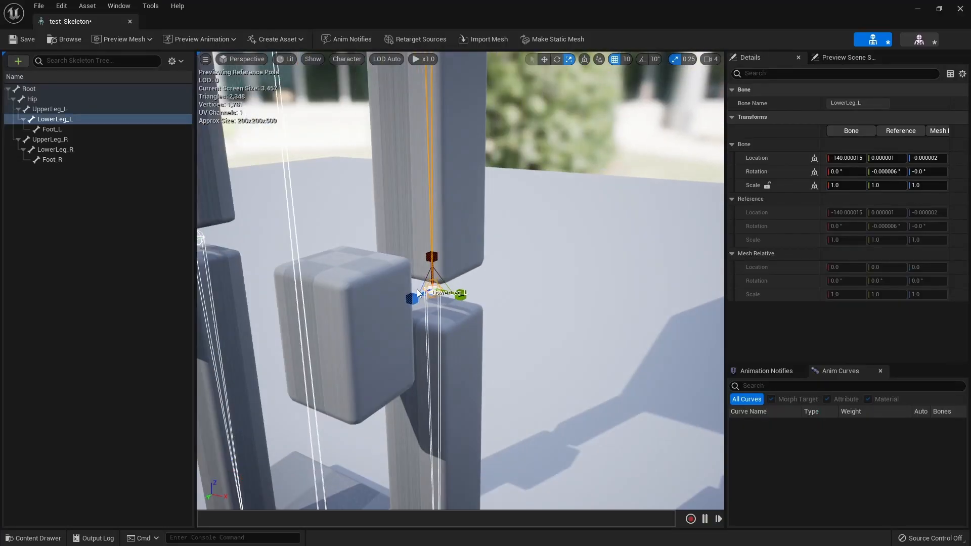
{"action": "scroll", "coordinate": [417, 289], "scroll_direction": "up", "scroll_amount": 4}
{"action": "left_click_drag", "start_coordinate": [490, 276], "coordinate": [384, 278], "text": "alt"}
{"action": "left_click", "coordinate": [511, 297]}
{"action": "left_click_drag", "start_coordinate": [511, 297], "coordinate": [505, 314], "text": "alt"}
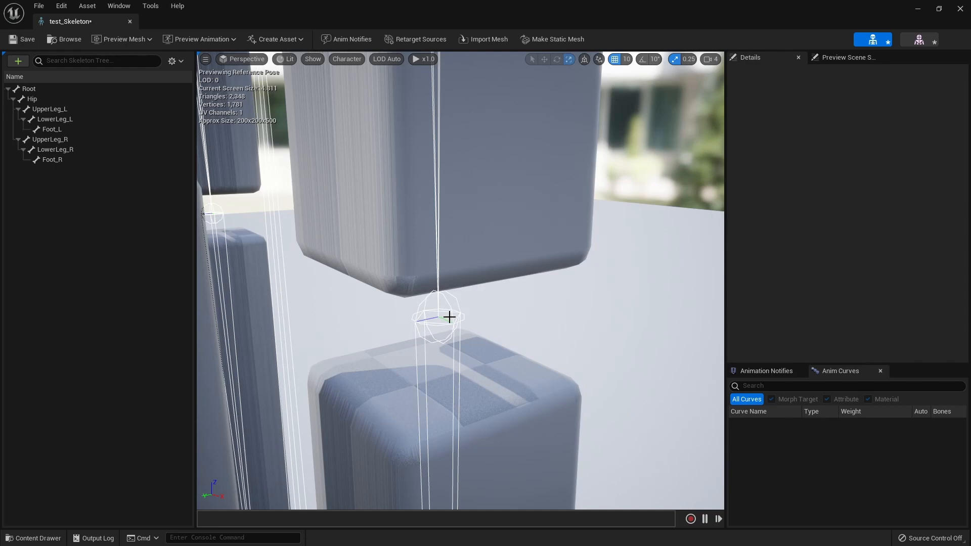
{"action": "left_click_drag", "start_coordinate": [491, 314], "coordinate": [460, 330], "text": "alt"}
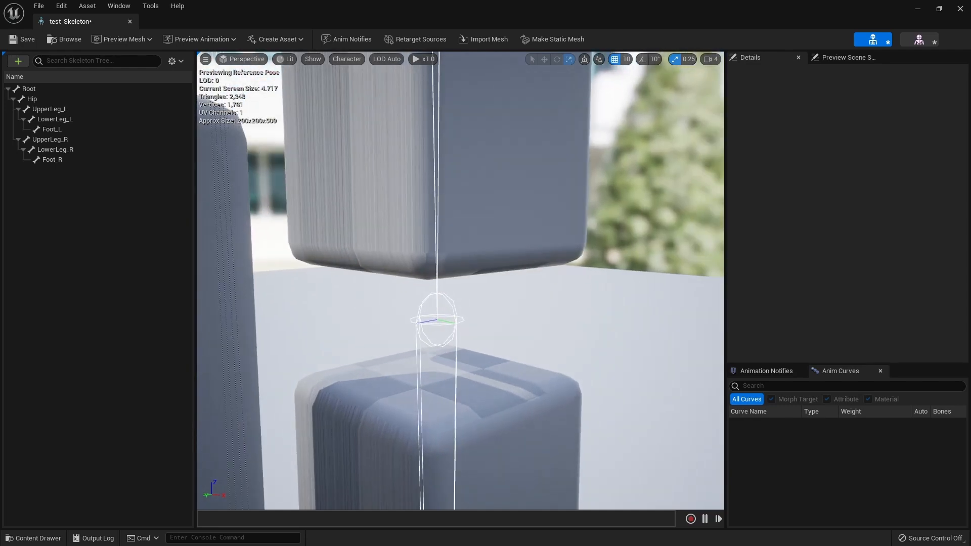
{"action": "left_click_drag", "start_coordinate": [508, 291], "coordinate": [484, 311], "text": "alt"}
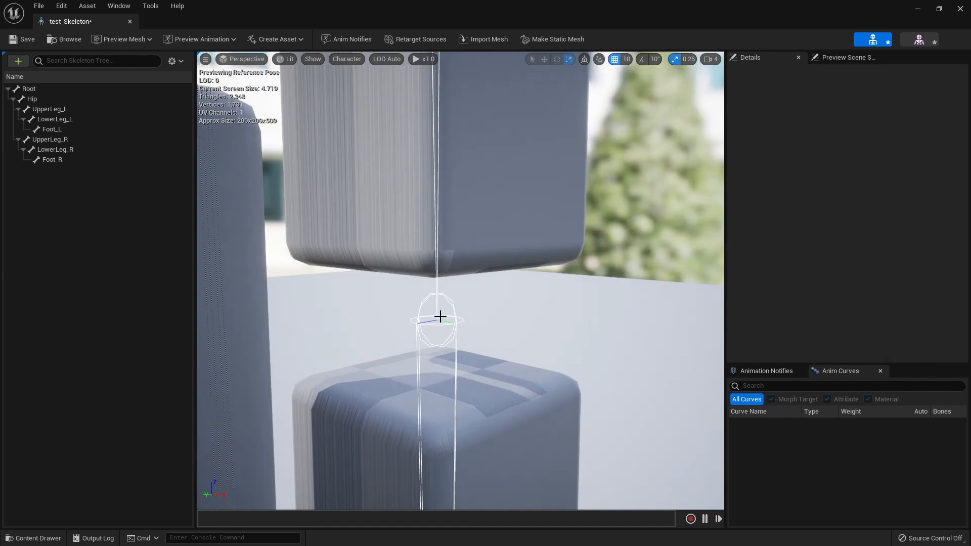
{"action": "left_click_drag", "start_coordinate": [468, 327], "coordinate": [513, 324], "text": "alt"}
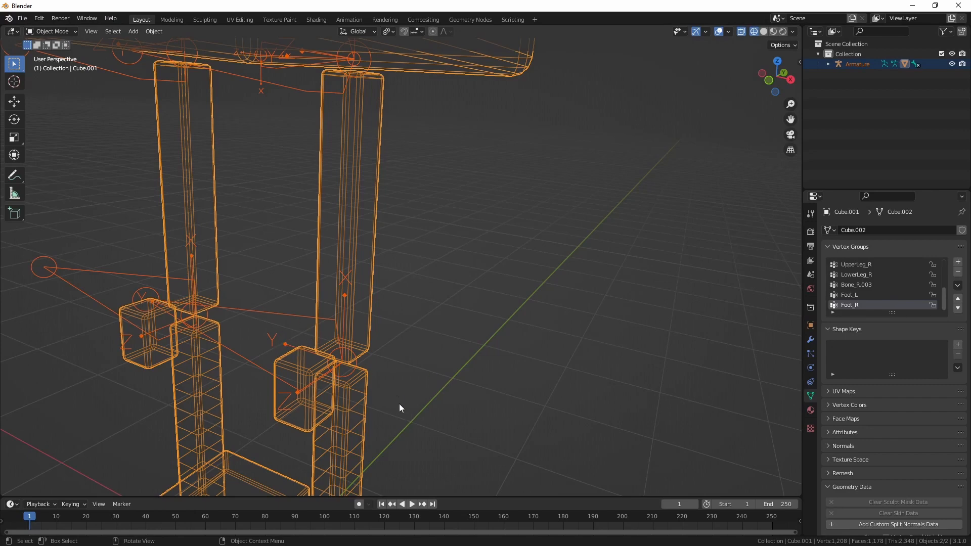
Select the armature in Blender and inspect the bone axes at its hips and knees.
{"action": "left_click", "coordinate": [283, 347]}
{"action": "middle_click_drag", "start_coordinate": [301, 345], "coordinate": [329, 305]}
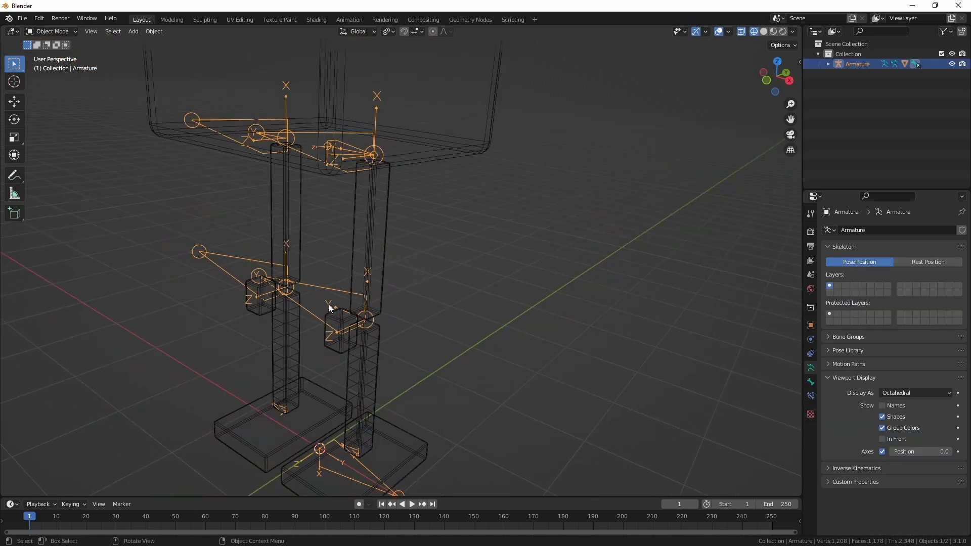
{"action": "scroll", "coordinate": [290, 282], "scroll_direction": "up", "scroll_amount": 1}
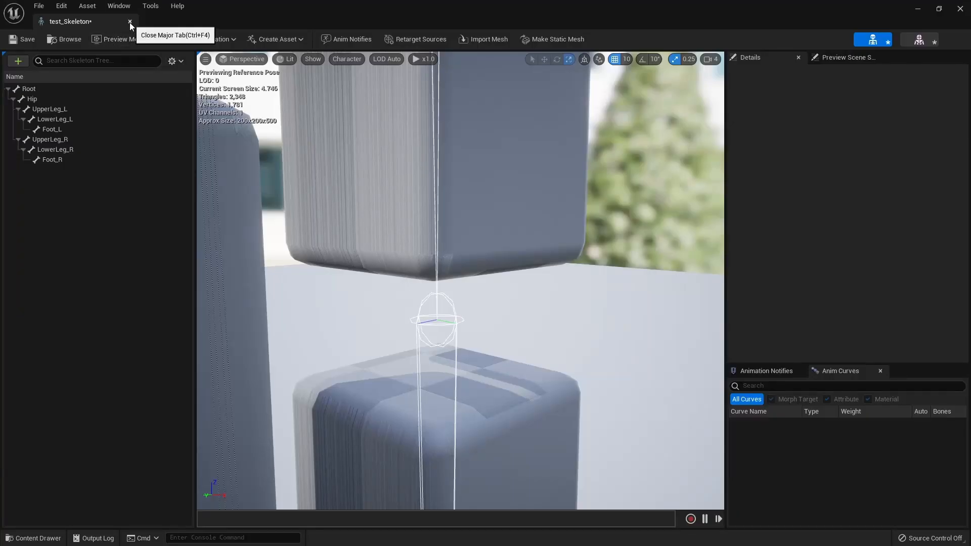
Switch to Unreal Engine and open the SK_Mannequin skeleton from Characters/Mannequins/Meshes beside the test_Skeleton editor.
{"action": "left_click_drag", "start_coordinate": [266, 24], "coordinate": [396, 70]}
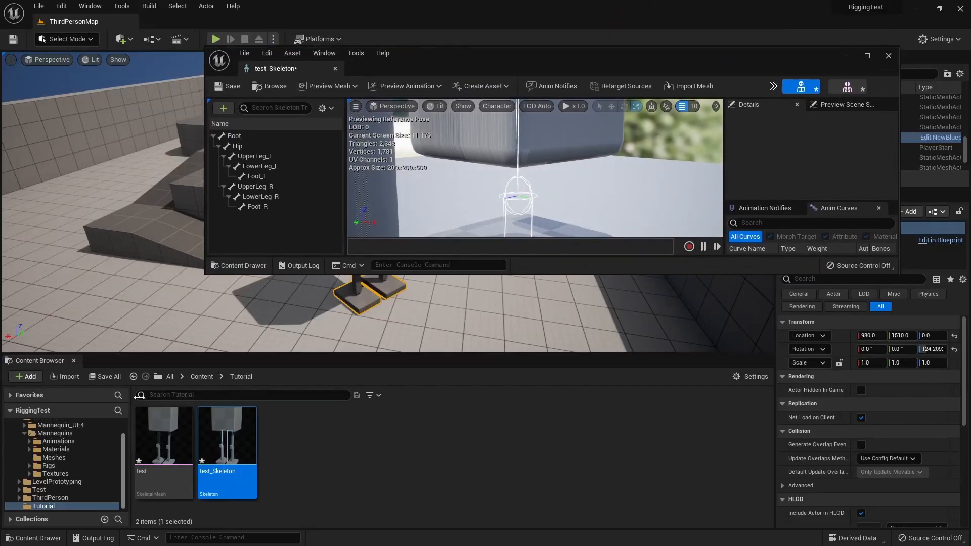
{"action": "left_click", "coordinate": [202, 376]}
{"action": "double_click", "coordinate": [178, 445]}
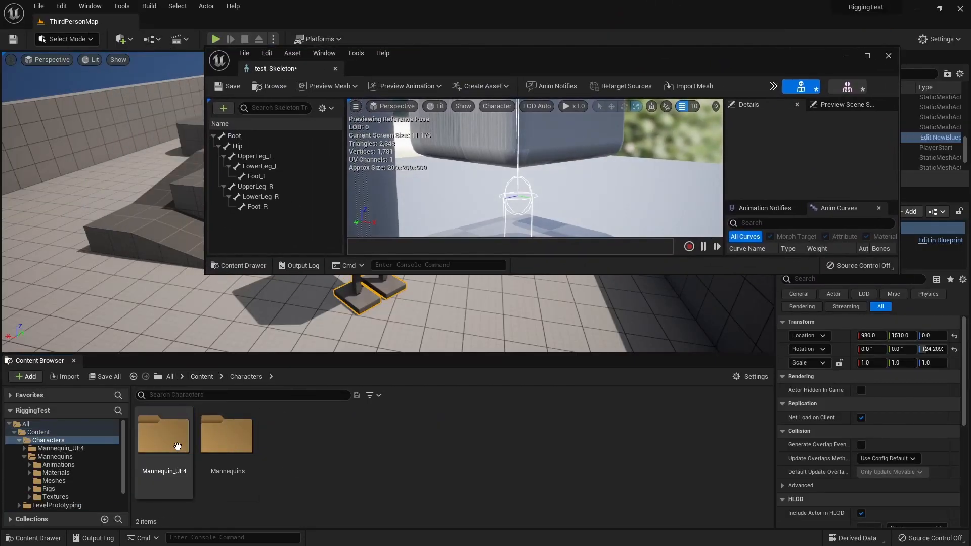
{"action": "double_click", "coordinate": [227, 436]}
{"action": "left_click", "coordinate": [227, 436]}
{"action": "double_click", "coordinate": [290, 436]}
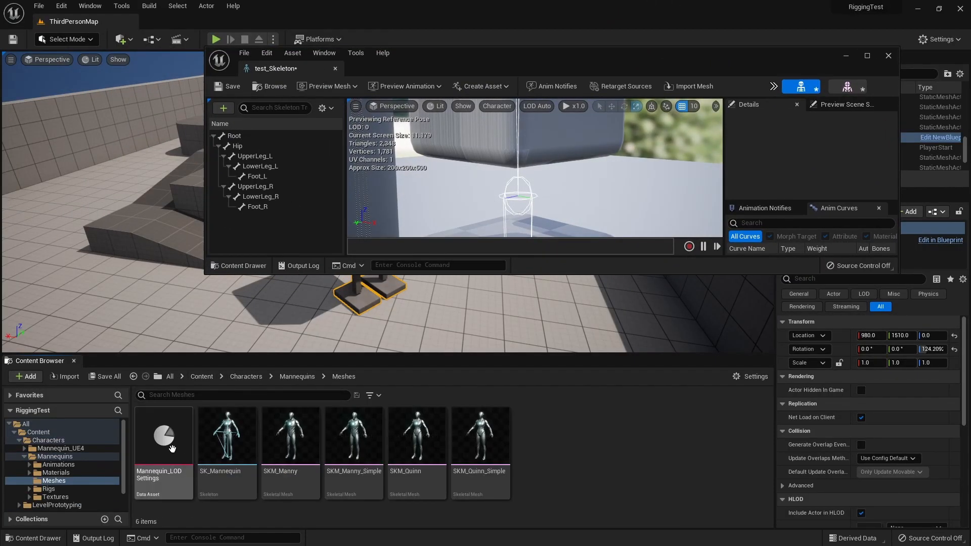
{"action": "double_click", "coordinate": [227, 436]}
{"action": "left_click_drag", "start_coordinate": [507, 71], "coordinate": [477, 2]}
Compare the local axis directions of the mannequin's thigh_l and thigh_r bones using the scale gizmo.
{"action": "scroll", "coordinate": [527, 281], "scroll_direction": "up", "scroll_amount": 15}
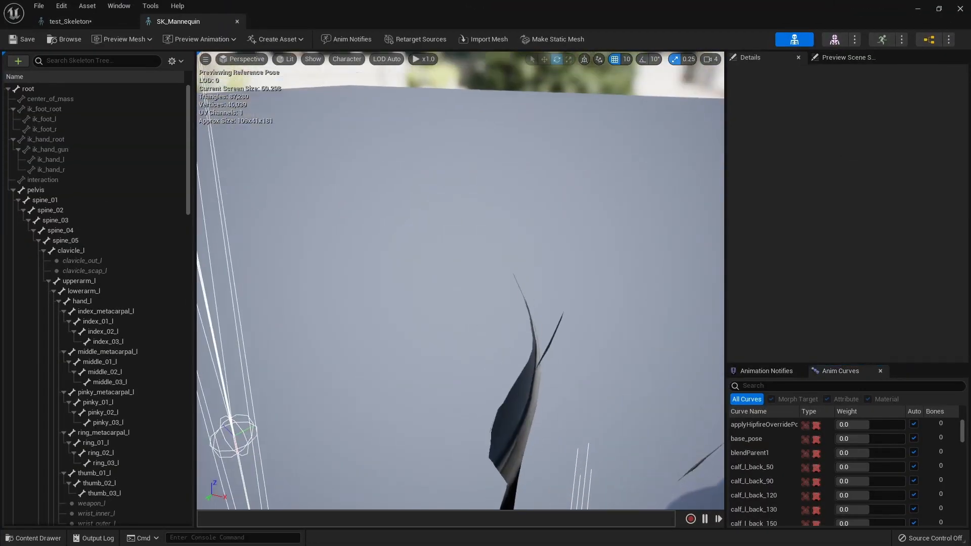
{"action": "mouse_move", "coordinate": [567, 228]}
{"action": "right_mouse_down", "text": "alt"}
{"action": "mouse_move", "coordinate": [517, 228]}
{"action": "mouse_move", "coordinate": [587, 227]}
{"action": "mouse_move", "coordinate": [568, 227]}
{"action": "right_mouse_up", "text": "alt"}
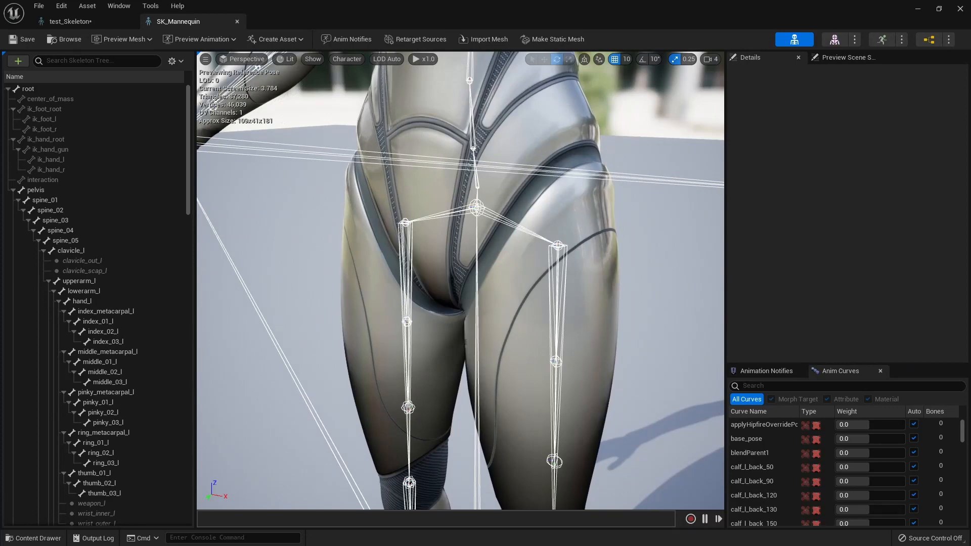
{"action": "left_click", "coordinate": [556, 247]}
{"action": "key", "text": "r"}
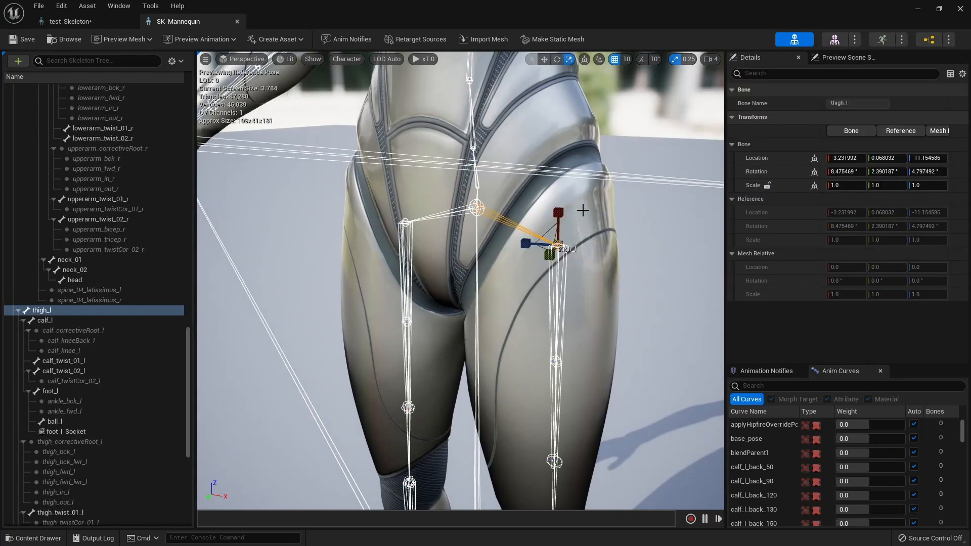
{"action": "left_click_drag", "start_coordinate": [584, 210], "coordinate": [580, 215], "text": "alt"}
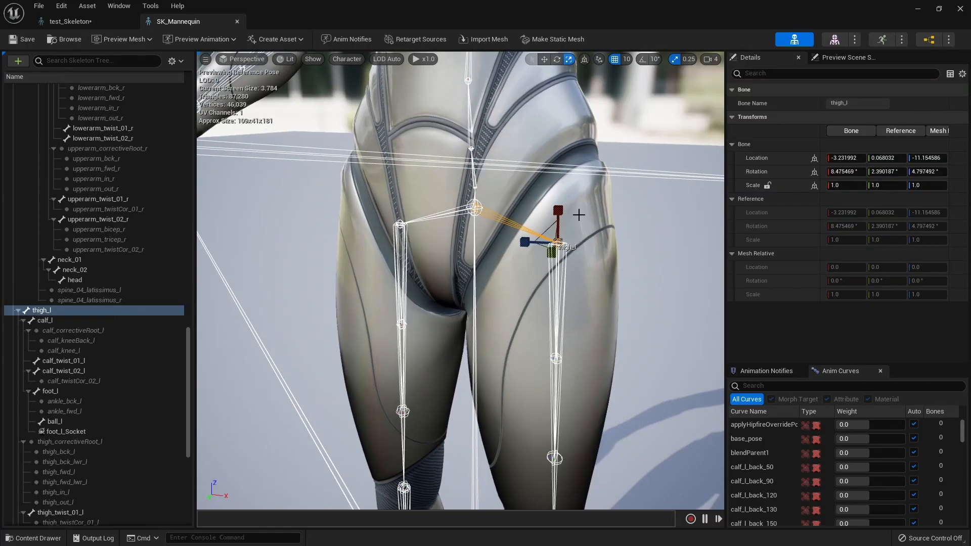
{"action": "left_click", "coordinate": [400, 225]}
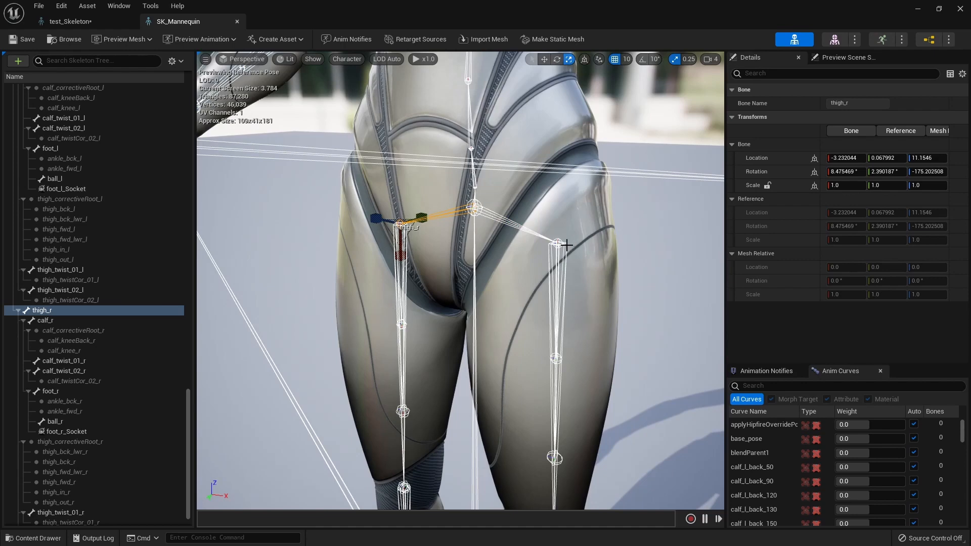
{"action": "left_click", "coordinate": [530, 233]}
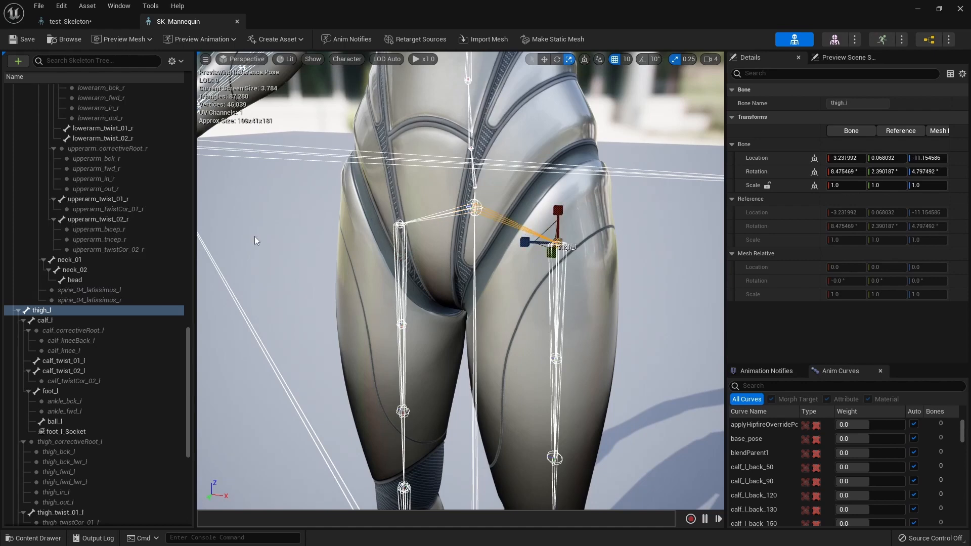
{"action": "left_click_drag", "start_coordinate": [314, 253], "coordinate": [245, 217], "text": "alt"}
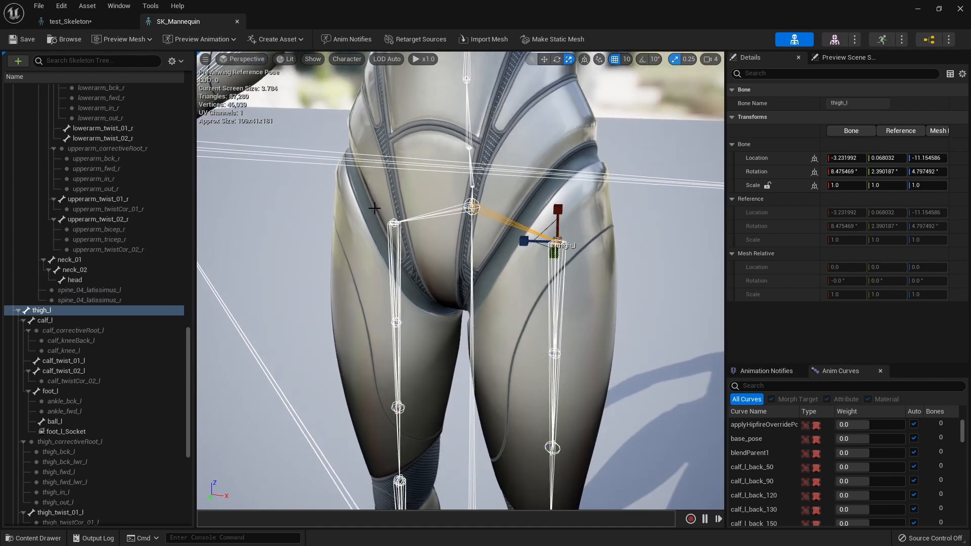
{"action": "left_click", "coordinate": [387, 224]}
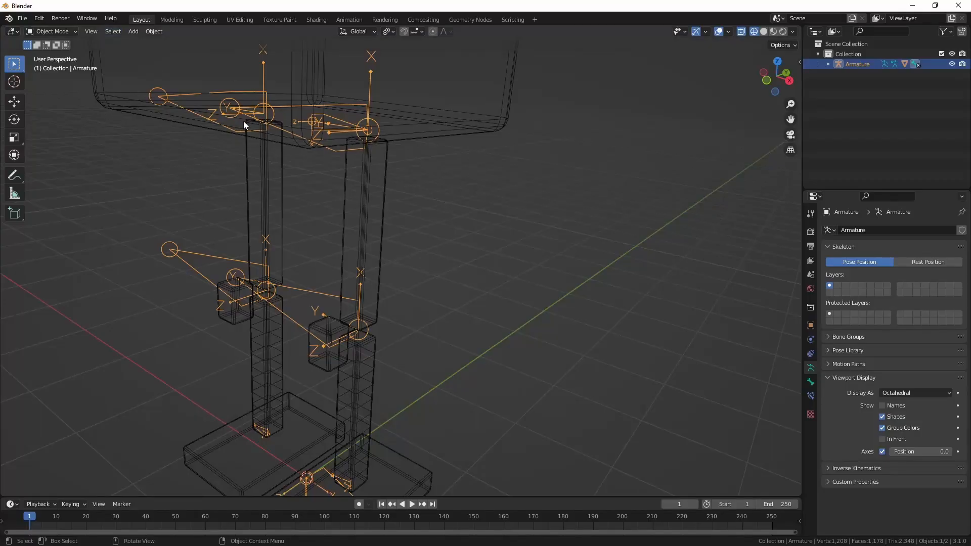
Switch to Blender and examine the upper and lower leg bones' axes from several angles for comparison with the mannequin.
{"action": "scroll", "coordinate": [323, 334], "scroll_direction": "down", "scroll_amount": 1}
{"action": "scroll", "coordinate": [335, 370], "scroll_direction": "up", "scroll_amount": 1}
{"action": "middle_click_drag", "start_coordinate": [313, 369], "coordinate": [343, 393], "text": "shift"}
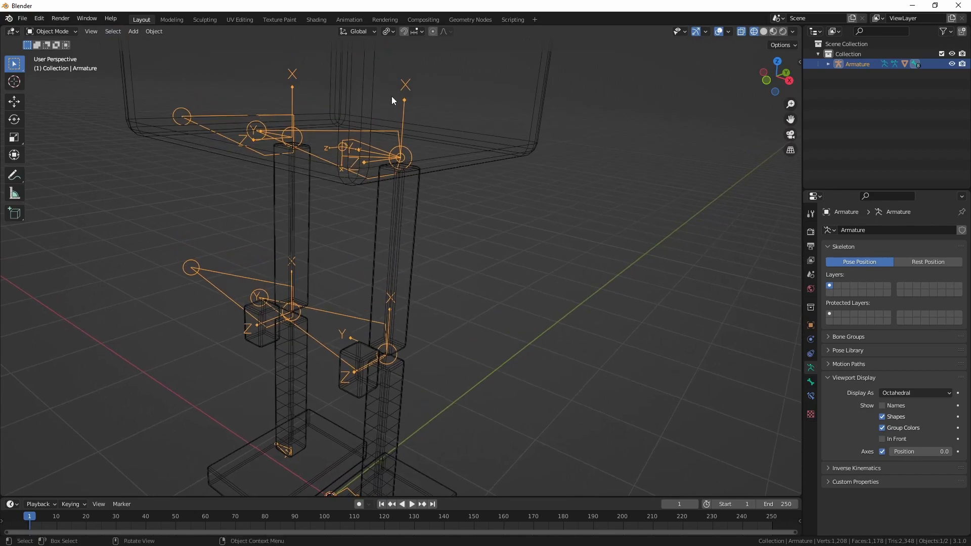
{"action": "left_click", "coordinate": [385, 126]}
{"action": "left_click", "coordinate": [374, 129]}
{"action": "middle_click_drag", "start_coordinate": [373, 192], "coordinate": [437, 183]}
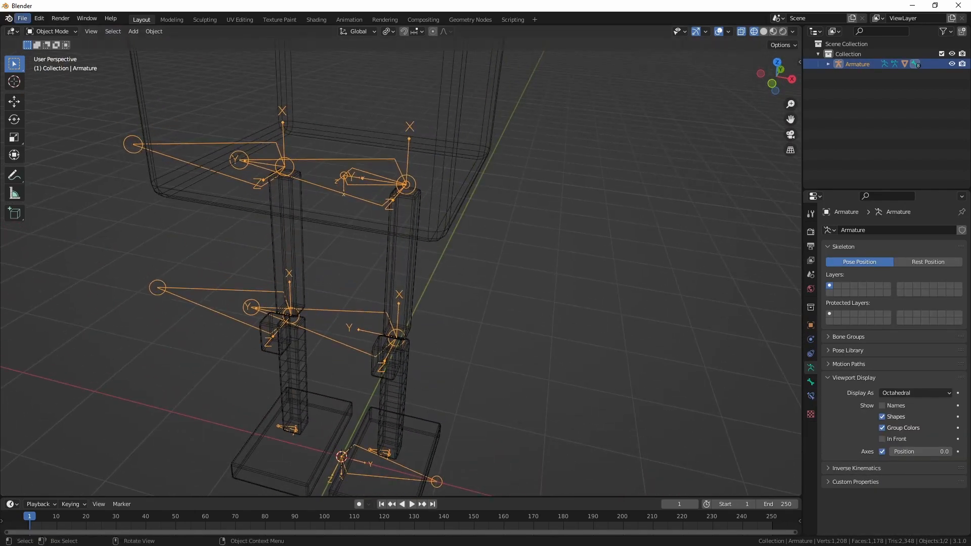
{"action": "middle_click_drag", "start_coordinate": [358, 161], "coordinate": [376, 269]}
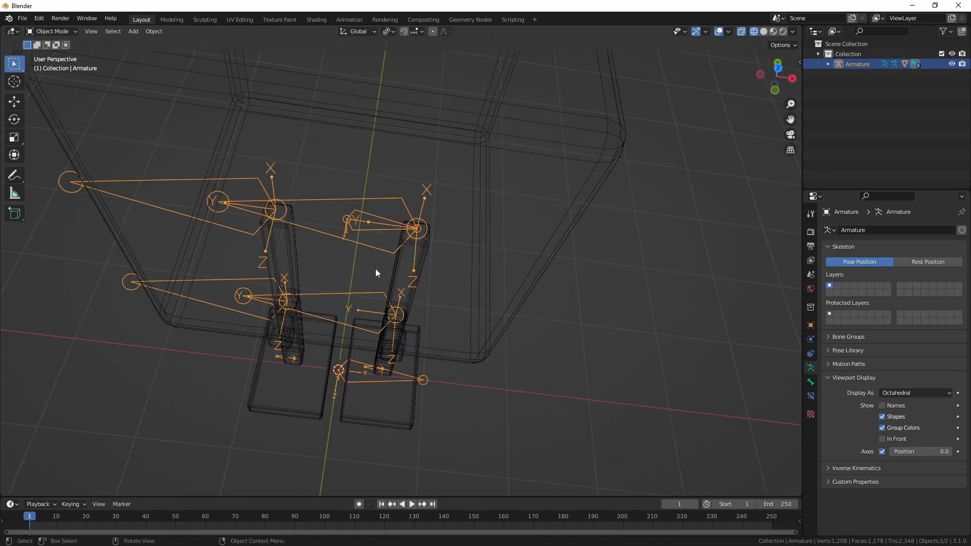
{"action": "scroll", "coordinate": [380, 224], "scroll_direction": "up", "scroll_amount": 8}
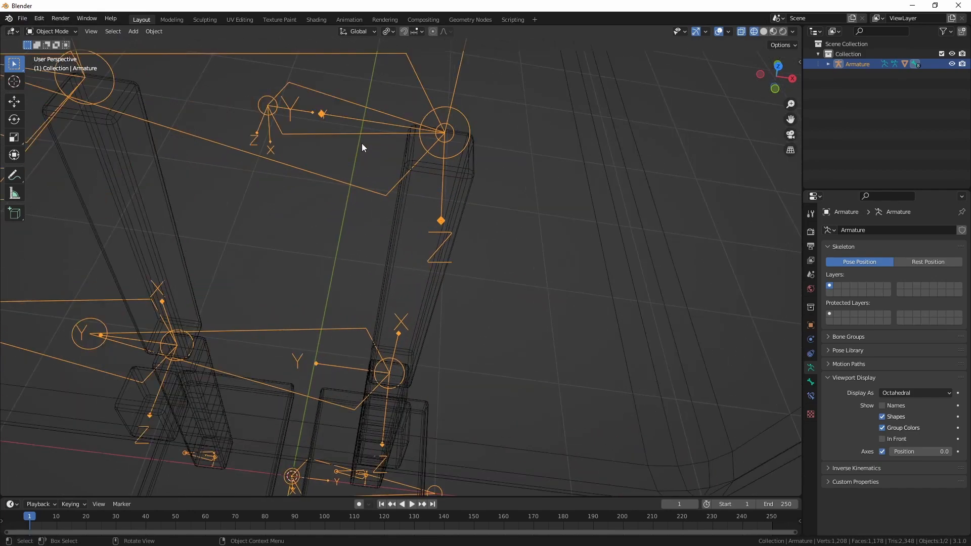
{"action": "middle_click_drag", "start_coordinate": [351, 181], "coordinate": [393, 163]}
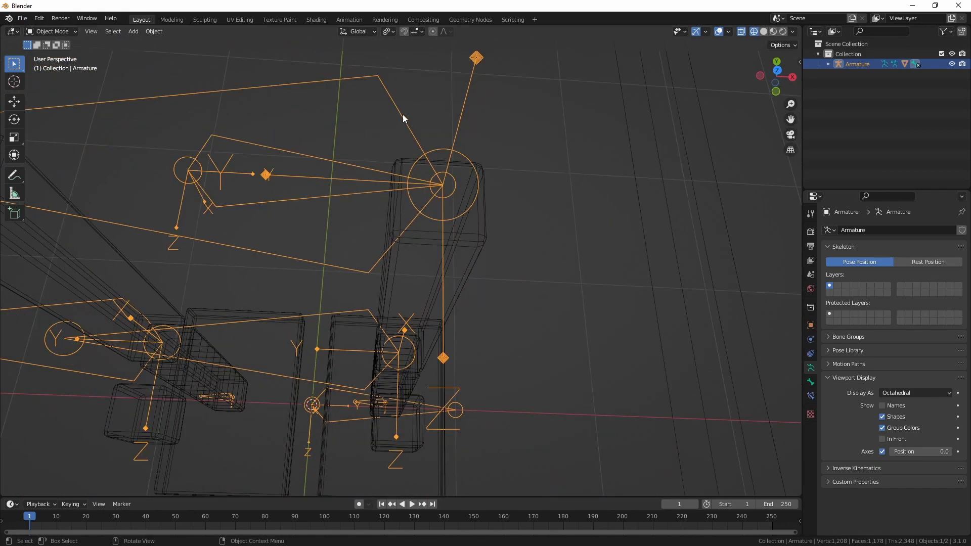
In Edit Mode, rotate all of the armature's bones a quarter turn clockwise in top view so the leg bones point along positive Y.
{"action": "key", "text": "Tab"}
{"action": "scroll", "coordinate": [327, 124], "scroll_direction": "down", "scroll_amount": 4}
{"action": "left_click", "coordinate": [353, 330], "text": "shift"}
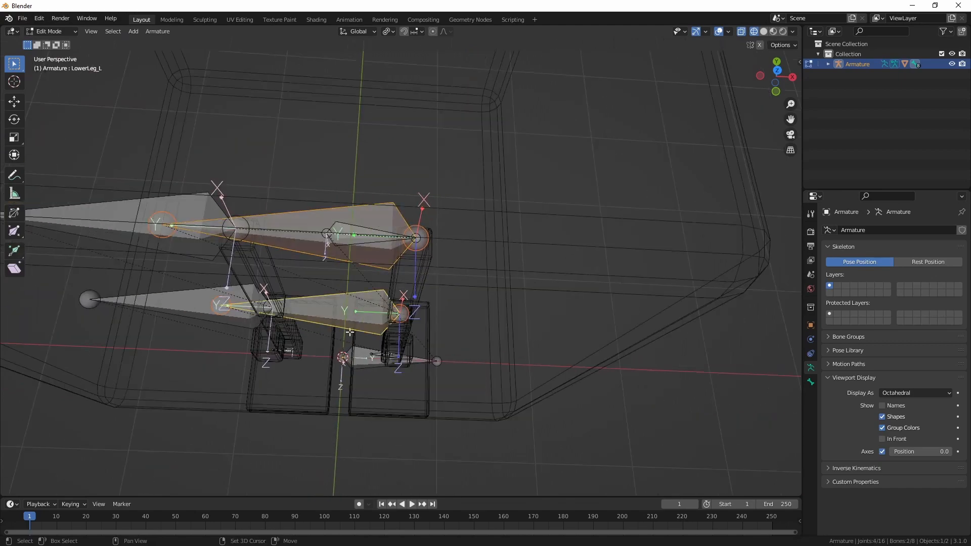
{"action": "key", "text": "KP_1"}
{"action": "left_click_drag", "start_coordinate": [494, 406], "coordinate": [211, 127]}
{"action": "key", "text": "KP_7"}
{"action": "scroll", "coordinate": [353, 225], "scroll_direction": "up", "scroll_amount": 7}
{"action": "key", "text": "r"}
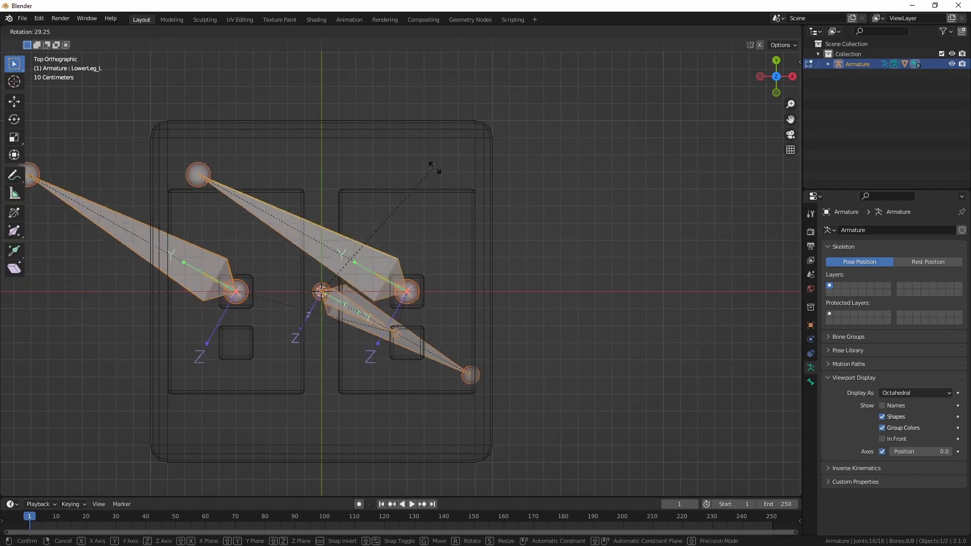
{"action": "left_click", "coordinate": [651, 376]}
Rotate the UpperLeg_R and LowerLeg_R bones a half turn in the left side view so they point along negative Y.
{"action": "middle_click_drag", "start_coordinate": [651, 376], "coordinate": [388, 326]}
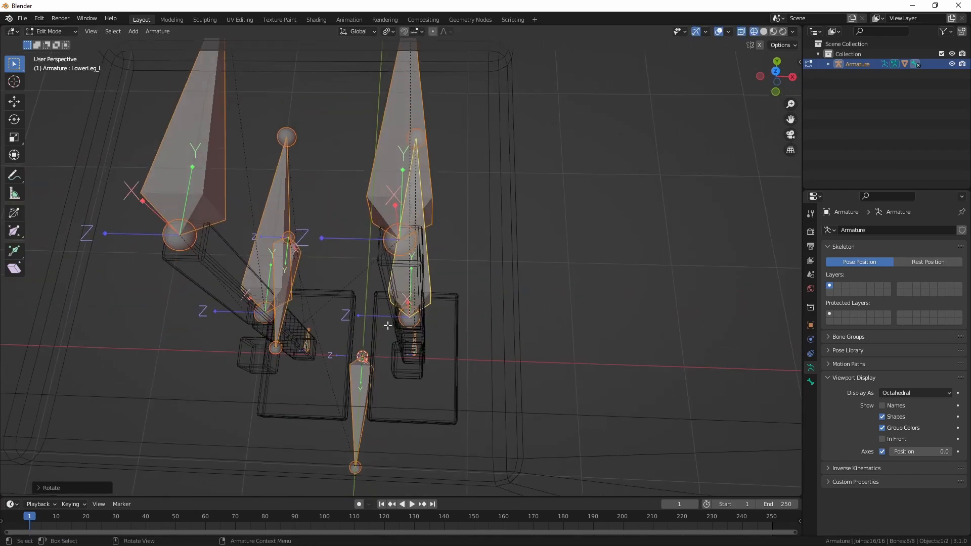
{"action": "middle_click_drag", "start_coordinate": [261, 282], "coordinate": [432, 291]}
{"action": "left_click", "coordinate": [405, 89]}
{"action": "middle_click_drag", "start_coordinate": [243, 296], "coordinate": [312, 290]}
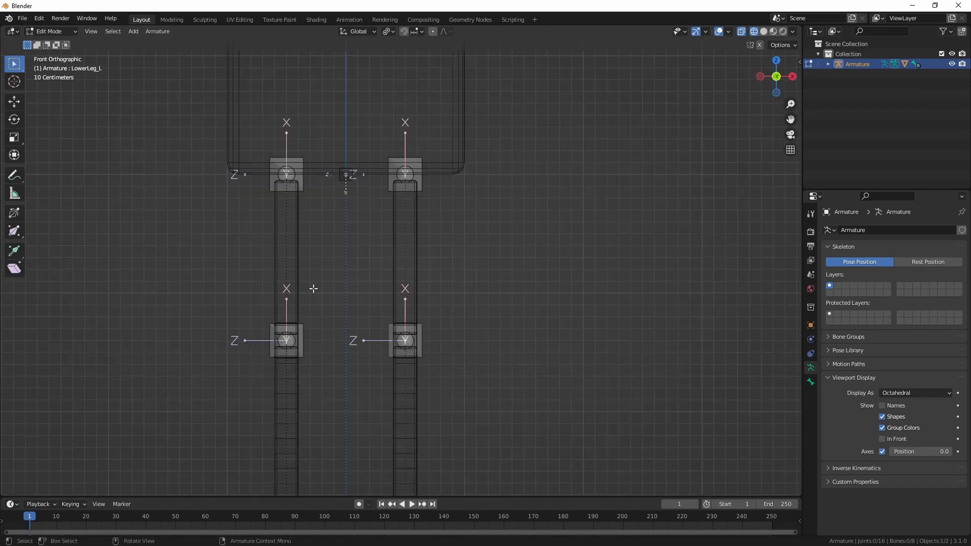
{"action": "scroll", "coordinate": [322, 348], "scroll_direction": "down", "scroll_amount": 2}
{"action": "scroll", "coordinate": [297, 235], "scroll_direction": "up", "scroll_amount": 1}
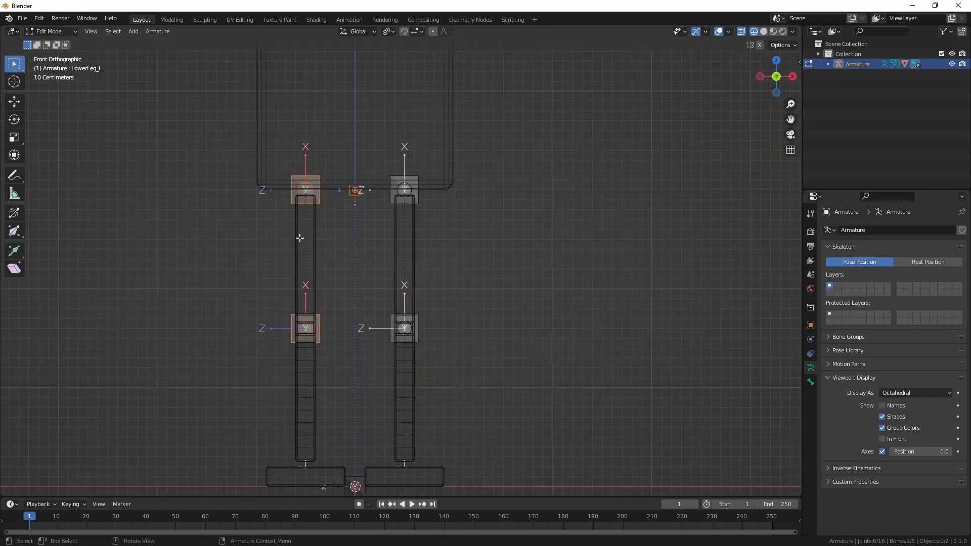
{"action": "left_click_drag", "start_coordinate": [328, 364], "coordinate": [219, 111]}
{"action": "middle_click_drag", "start_coordinate": [430, 278], "coordinate": [377, 334]}
{"action": "middle_click_drag", "start_coordinate": [256, 272], "coordinate": [473, 301], "text": "shift"}
{"action": "key", "text": "ctrl+KP_3"}
{"action": "key", "text": "r"}
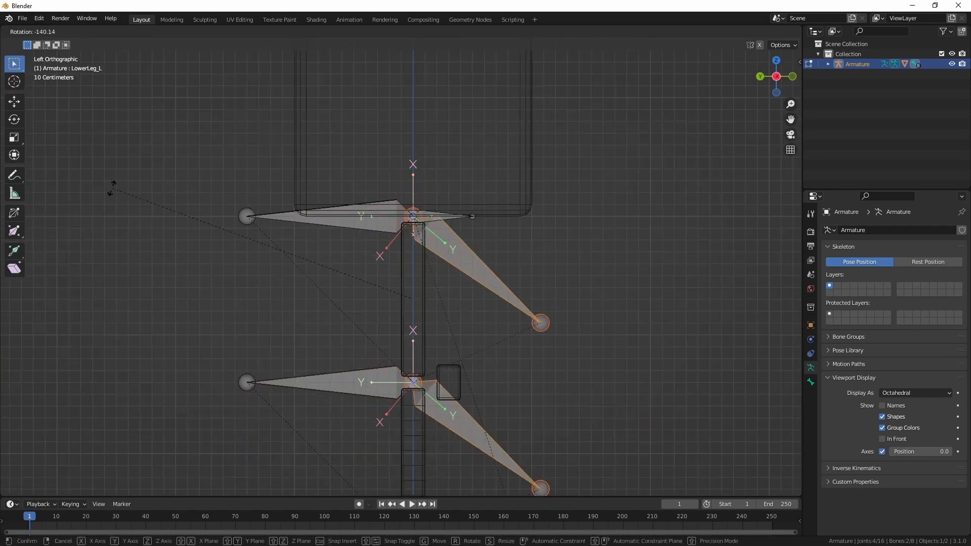
{"action": "left_click", "coordinate": [101, 421]}
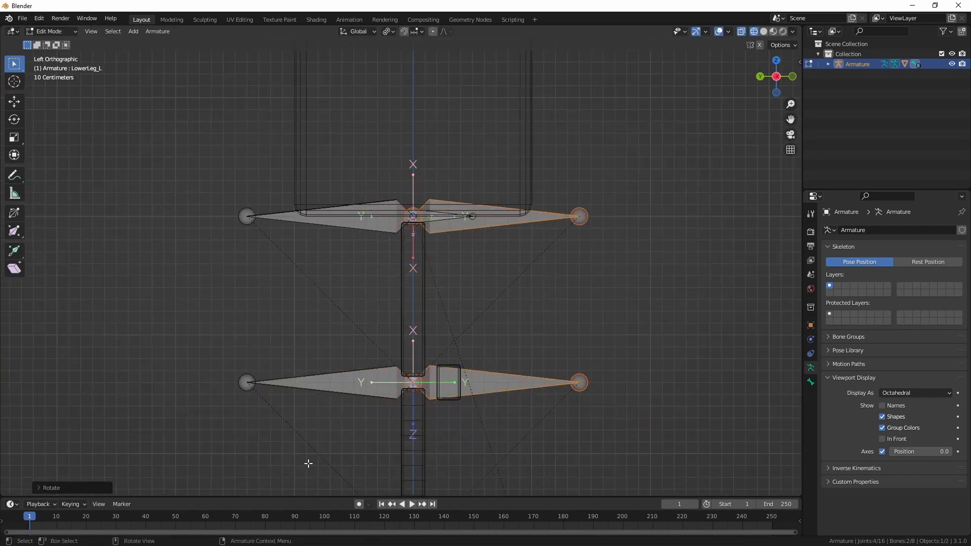
Rotate the Foot_R bone by -180° in the left side view.
{"action": "middle_click_drag", "start_coordinate": [308, 461], "coordinate": [394, 388]}
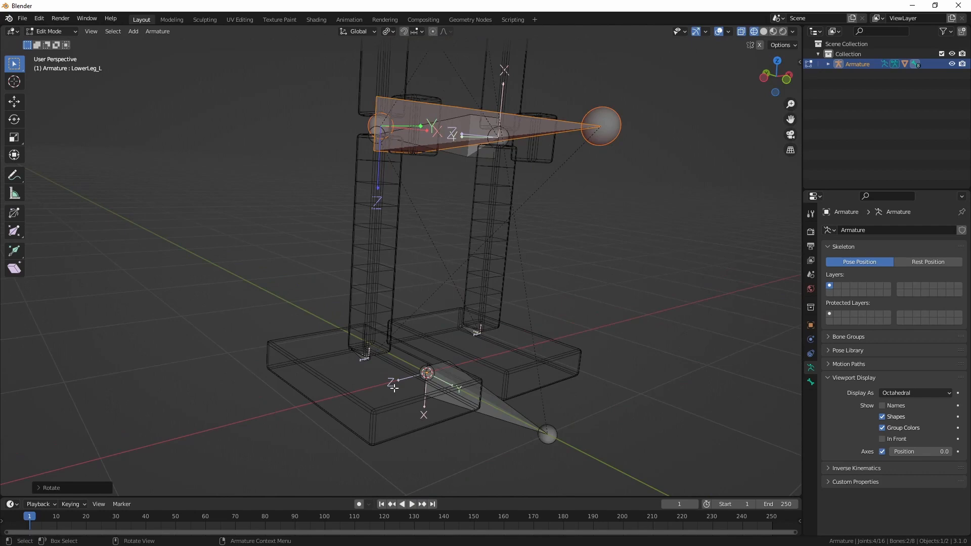
{"action": "left_click", "coordinate": [366, 365]}
{"action": "key", "text": "ctrl+KP_3"}
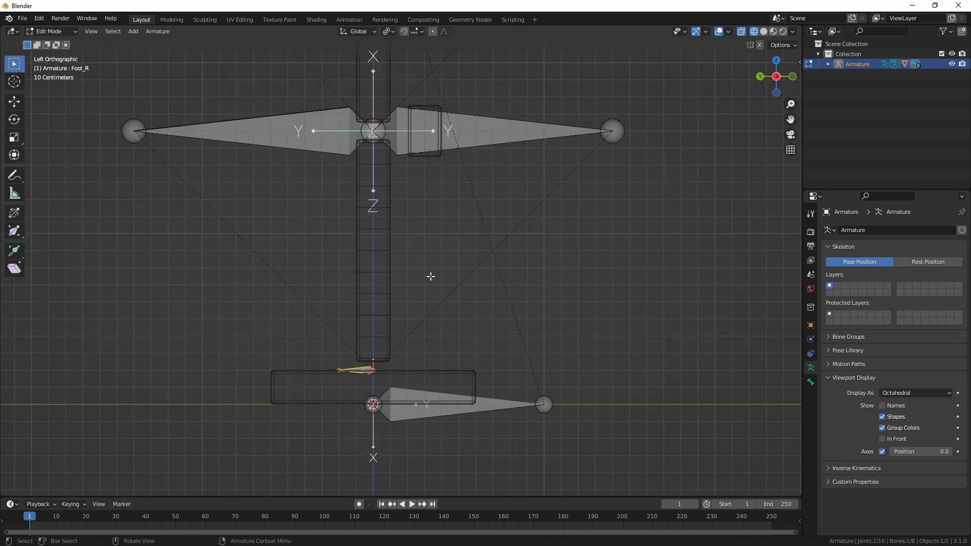
{"action": "key", "text": "r"}
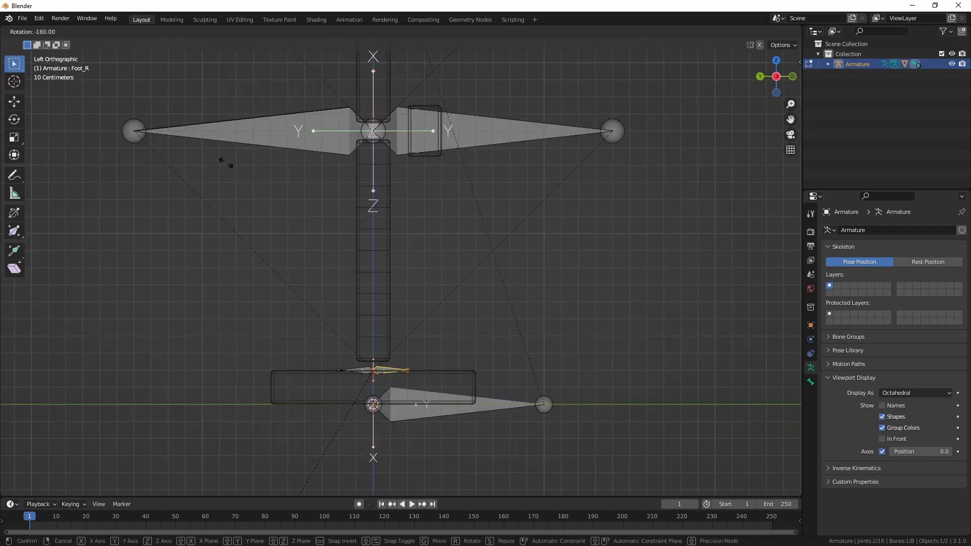
{"action": "left_click", "coordinate": [225, 162]}
Extend the tails of Foot_R and Foot_L outward along the global Y axis to roughly the lower leg bones' length.
{"action": "left_click", "coordinate": [413, 378]}
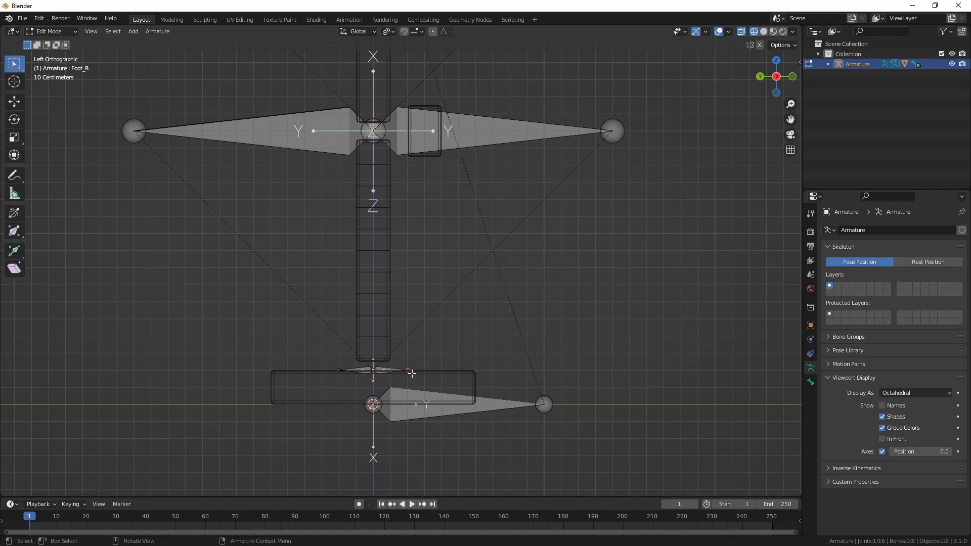
{"action": "scroll", "coordinate": [412, 374], "scroll_direction": "down", "scroll_amount": 3}
{"action": "key", "text": "g"}
{"action": "key", "text": "y"}
{"action": "left_click", "coordinate": [531, 366]}
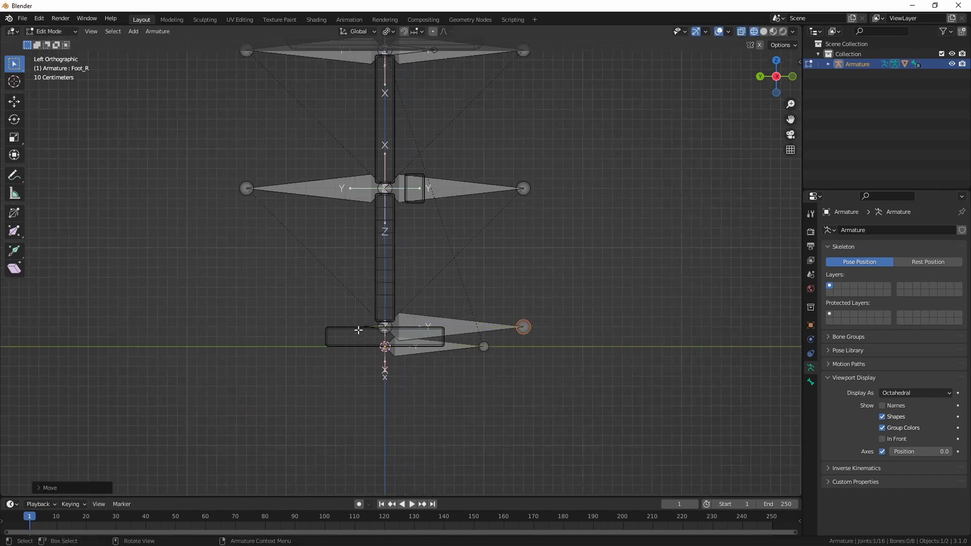
{"action": "left_click", "coordinate": [357, 330]}
{"action": "key", "text": "g"}
{"action": "key", "text": "y"}
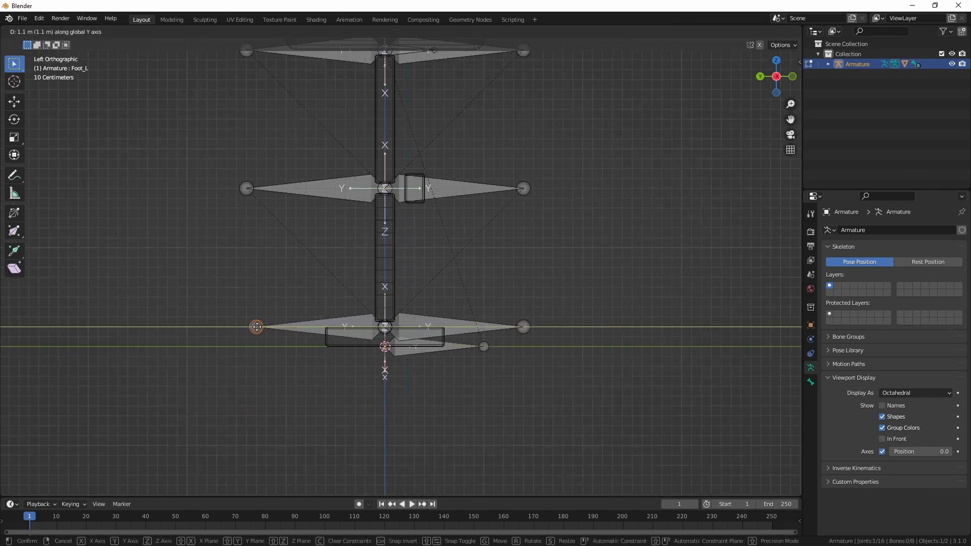
{"action": "left_click", "coordinate": [251, 329]}
Set the LowerLeg_R bone's roll to 90° and check its axes against the other leg bones.
{"action": "mouse_move", "coordinate": [252, 329]}
{"action": "middle_mouse_down"}
{"action": "mouse_move", "coordinate": [379, 330]}
{"action": "mouse_move", "coordinate": [411, 287]}
{"action": "mouse_move", "coordinate": [390, 328]}
{"action": "mouse_move", "coordinate": [354, 344]}
{"action": "mouse_move", "coordinate": [335, 340]}
{"action": "mouse_move", "coordinate": [440, 384]}
{"action": "mouse_move", "coordinate": [425, 317]}
{"action": "mouse_move", "coordinate": [304, 283]}
{"action": "mouse_move", "coordinate": [324, 285]}
{"action": "middle_mouse_up"}
{"action": "left_click", "coordinate": [396, 324]}
{"action": "left_click", "coordinate": [407, 303]}
{"action": "key", "text": "n"}
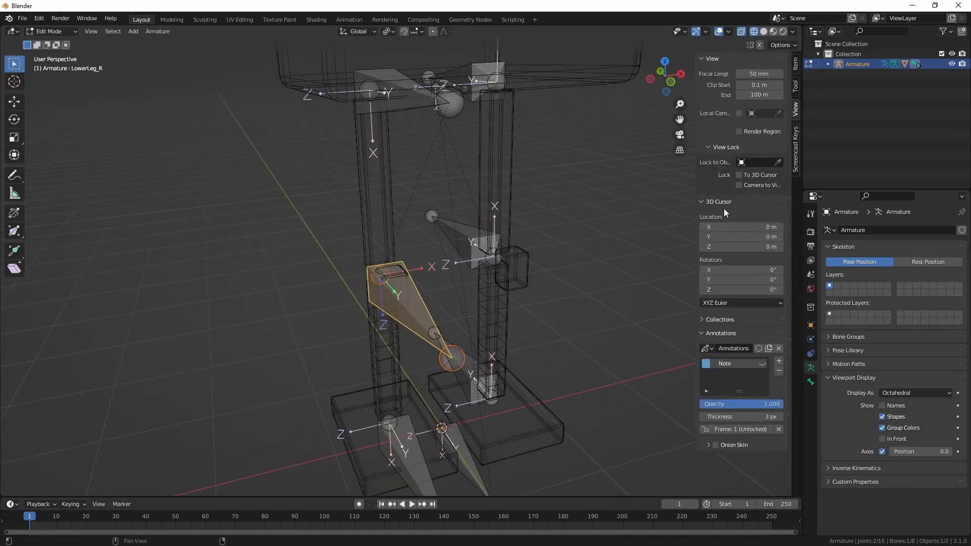
{"action": "left_click", "coordinate": [797, 88]}
{"action": "left_click", "coordinate": [797, 68]}
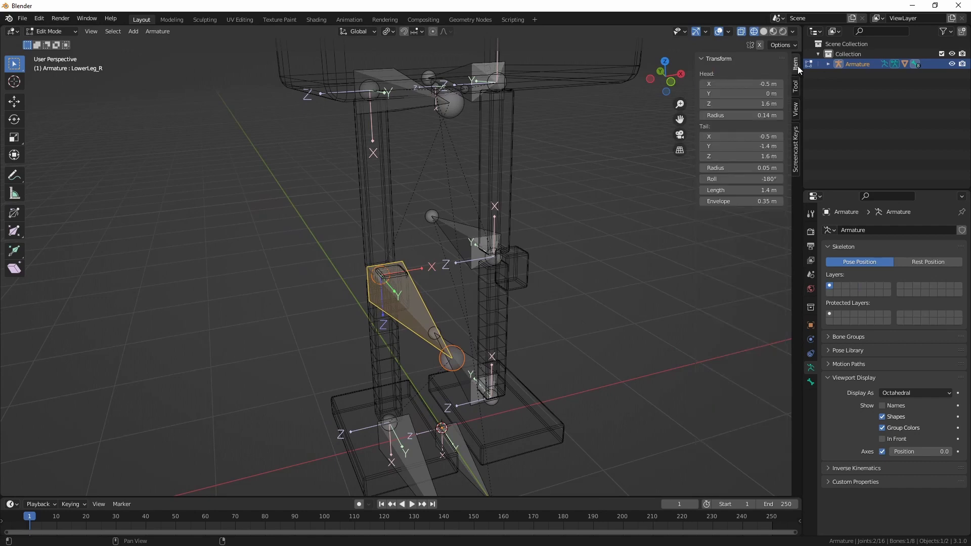
{"action": "left_click_drag", "start_coordinate": [745, 180], "coordinate": [709, 181]}
{"action": "left_click", "coordinate": [746, 181]}
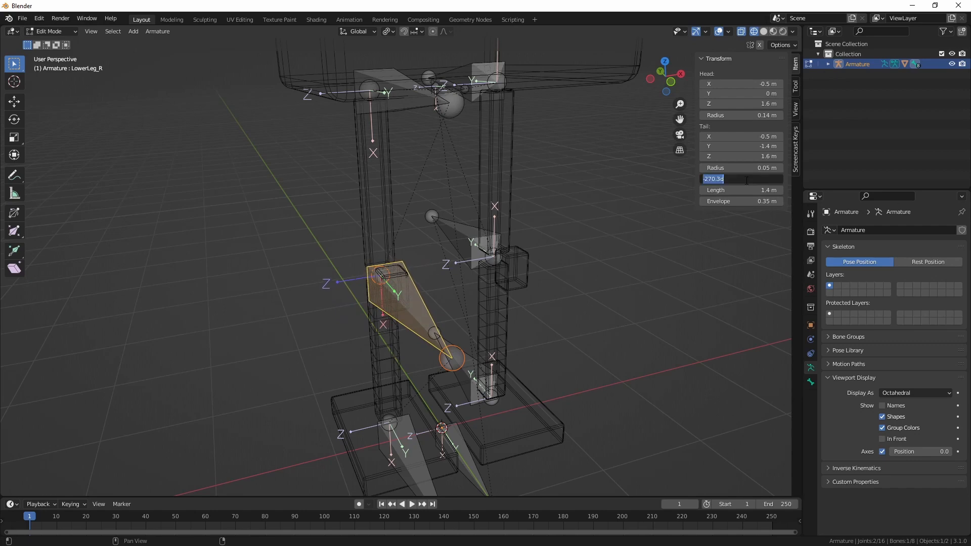
{"action": "key", "text": "BackSpace"}
{"action": "type", "text": "90"}
{"action": "key", "text": "Return"}
{"action": "middle_click_drag", "start_coordinate": [385, 237], "coordinate": [486, 399]}
{"action": "scroll", "coordinate": [466, 368], "scroll_direction": "down", "scroll_amount": 3}
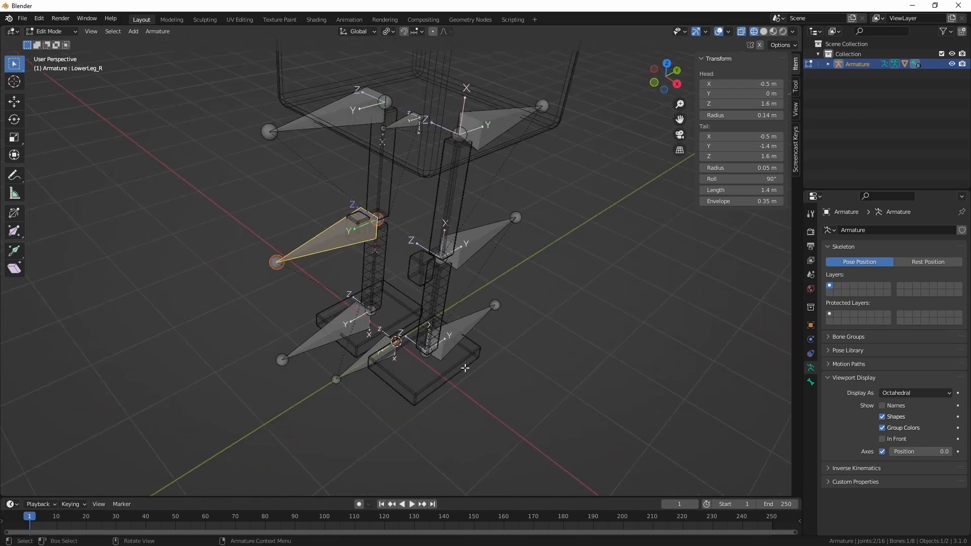
Select the Hip bone and compare its axes with the pelvis bone of the SK_Mannequin skeleton in Unreal.
{"action": "middle_click_drag", "start_coordinate": [431, 212], "coordinate": [429, 306], "text": "shift"}
{"action": "scroll", "coordinate": [416, 245], "scroll_direction": "up", "scroll_amount": 4}
{"action": "left_click", "coordinate": [407, 191]}
{"action": "middle_click_drag", "start_coordinate": [385, 218], "coordinate": [440, 235]}
{"action": "scroll", "coordinate": [423, 199], "scroll_direction": "down", "scroll_amount": 2}
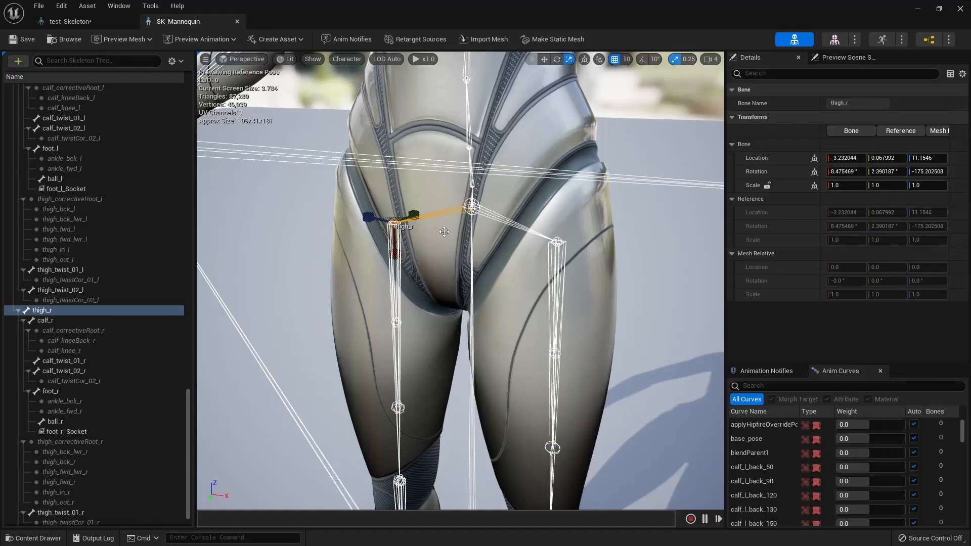
{"action": "left_click", "coordinate": [475, 223]}
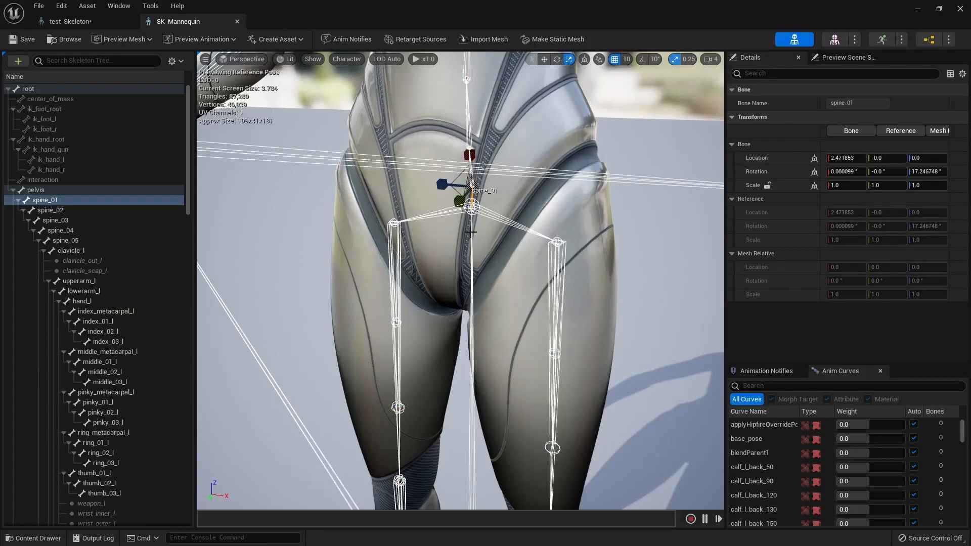
{"action": "left_click", "coordinate": [471, 232]}
{"action": "scroll", "coordinate": [471, 232], "scroll_direction": "up", "scroll_amount": 4}
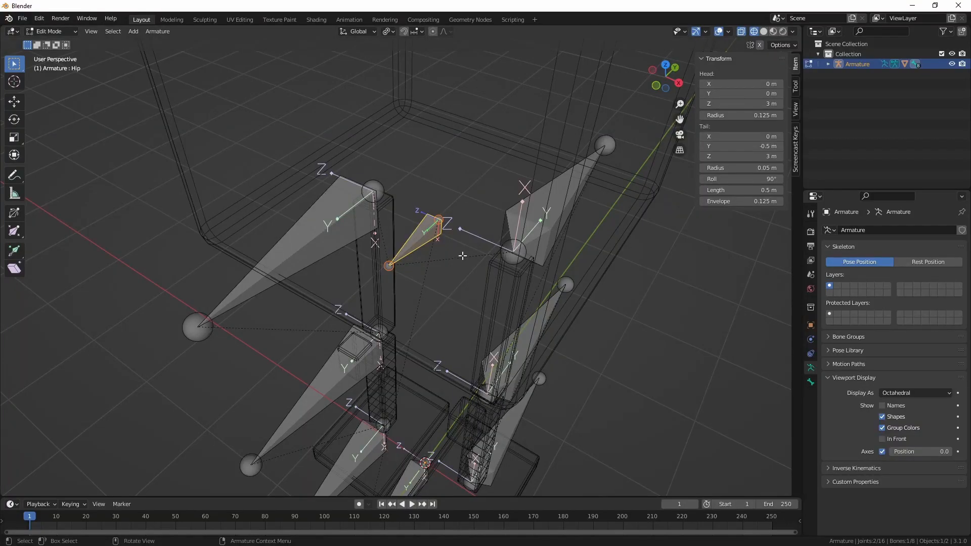
Rotate the Hip bone a half turn in the right side view so it points along positive Y.
{"action": "key", "text": "KP_3"}
{"action": "key", "text": "r"}
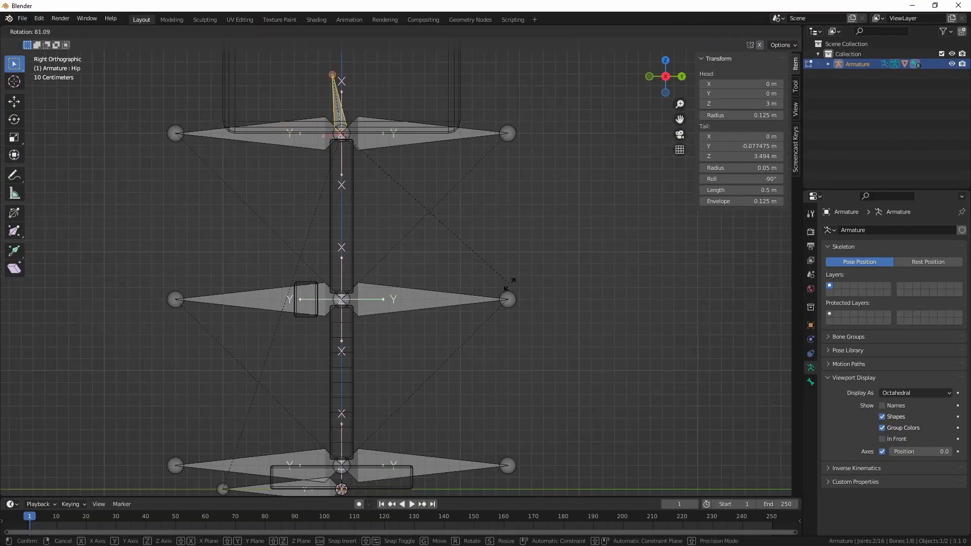
{"action": "left_click", "coordinate": [141, 291]}
{"action": "middle_click_drag", "start_coordinate": [142, 291], "coordinate": [695, 193]}
Adjust the Hip bone's roll so its axes match the mannequin's pelvis bone.
{"action": "key", "text": "BackSpace"}
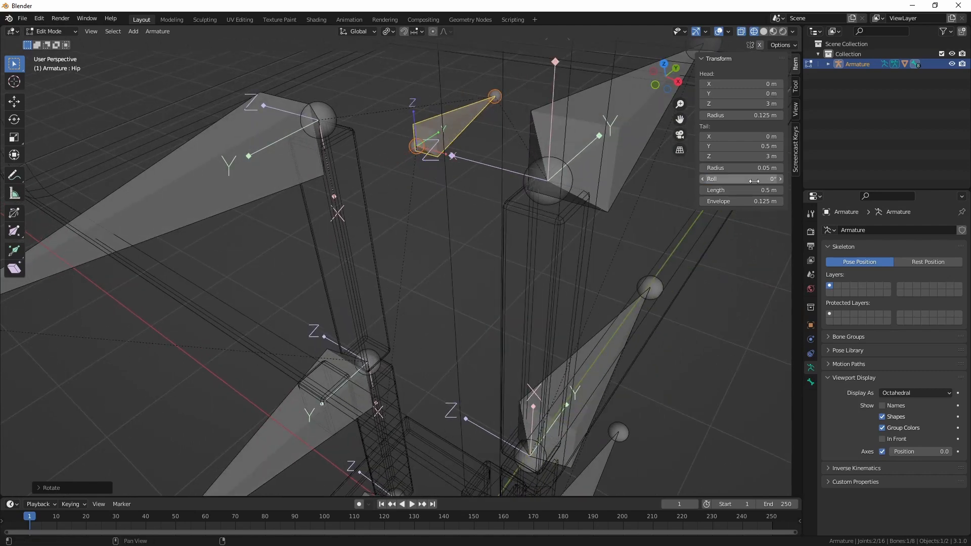
{"action": "mouse_move", "coordinate": [758, 180]}
{"action": "left_mouse_down"}
{"action": "mouse_move", "coordinate": [748, 180]}
{"action": "mouse_move", "coordinate": [758, 181]}
{"action": "left_mouse_up"}
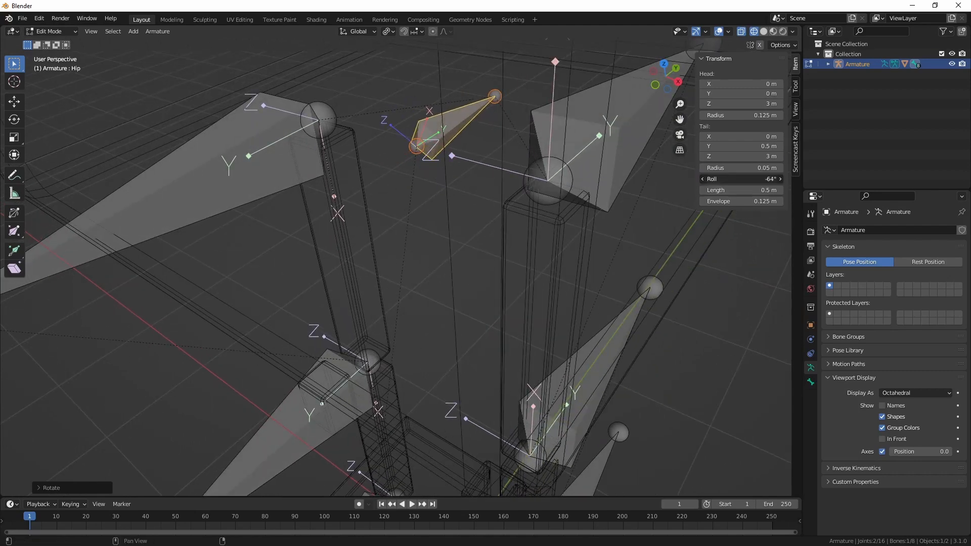
{"action": "left_click", "coordinate": [763, 181]}
{"action": "type", "text": "-0"}
{"action": "type", "text": "0"}
{"action": "key", "text": "Return"}
{"action": "middle_click_drag", "start_coordinate": [481, 243], "coordinate": [258, 192]}
Select the Root bone and compare its axes with the root bone of the mannequin skeleton in Unreal.
{"action": "left_click", "coordinate": [406, 319]}
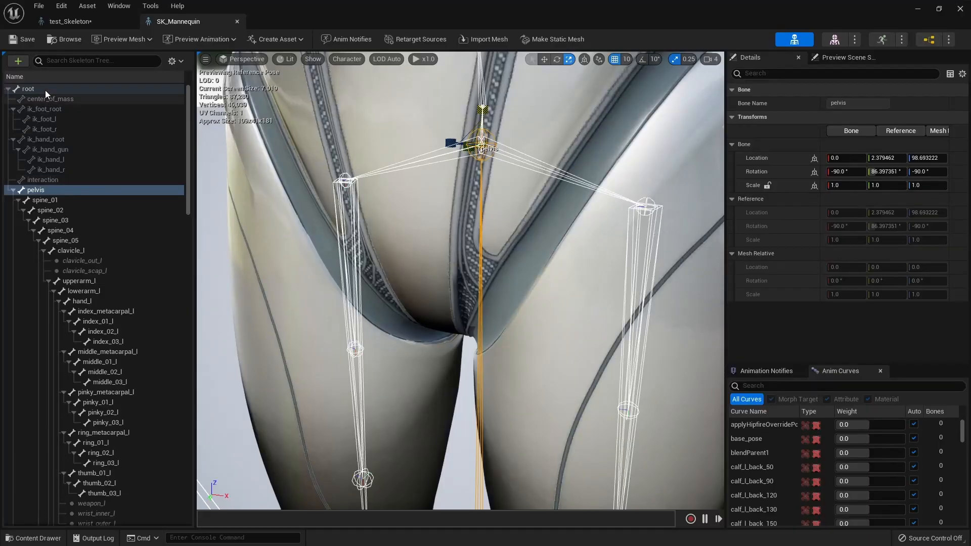
{"action": "left_click", "coordinate": [45, 89]}
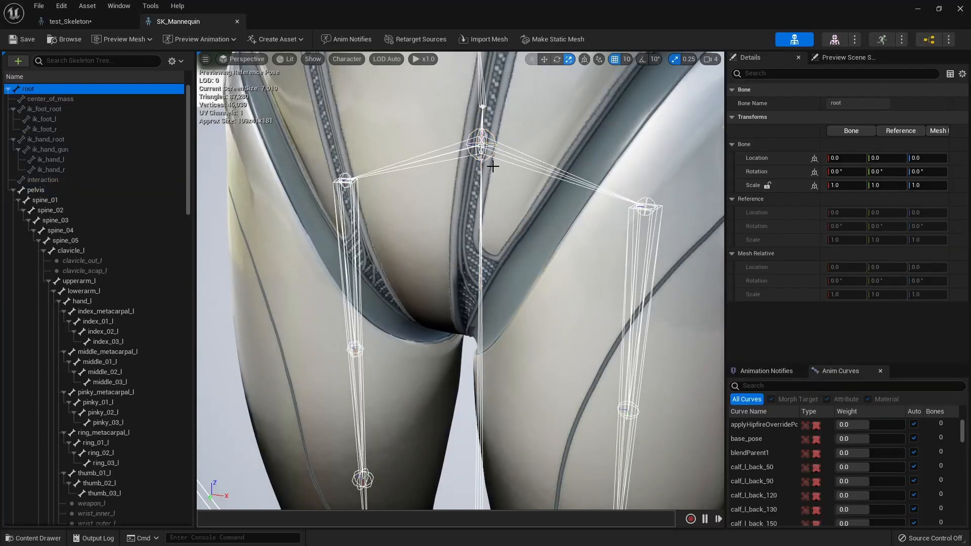
{"action": "key", "text": "f"}
{"action": "scroll", "coordinate": [531, 239], "scroll_direction": "up", "scroll_amount": 5}
{"action": "key", "text": "f"}
{"action": "left_click_drag", "start_coordinate": [531, 233], "coordinate": [409, 304], "text": "alt"}
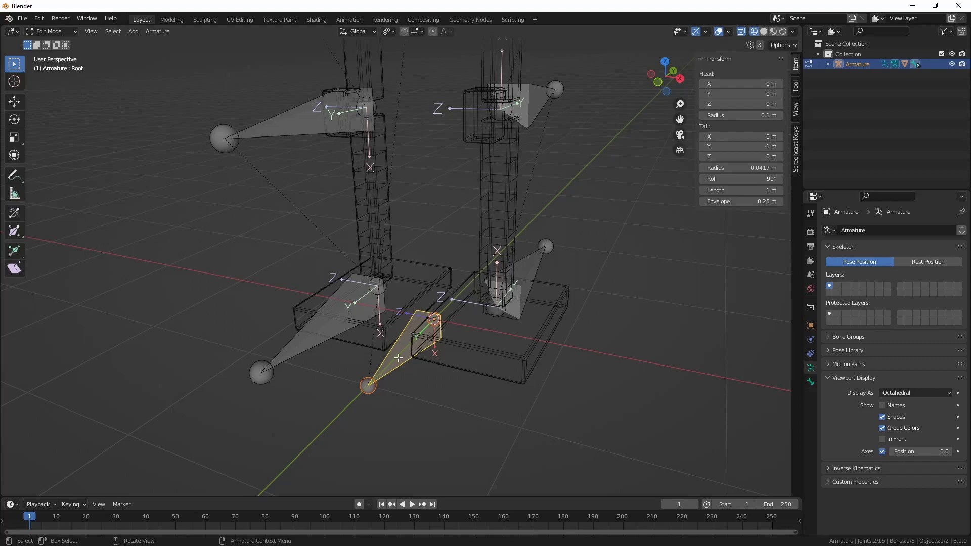
{"action": "middle_click_drag", "start_coordinate": [399, 359], "coordinate": [411, 397]}
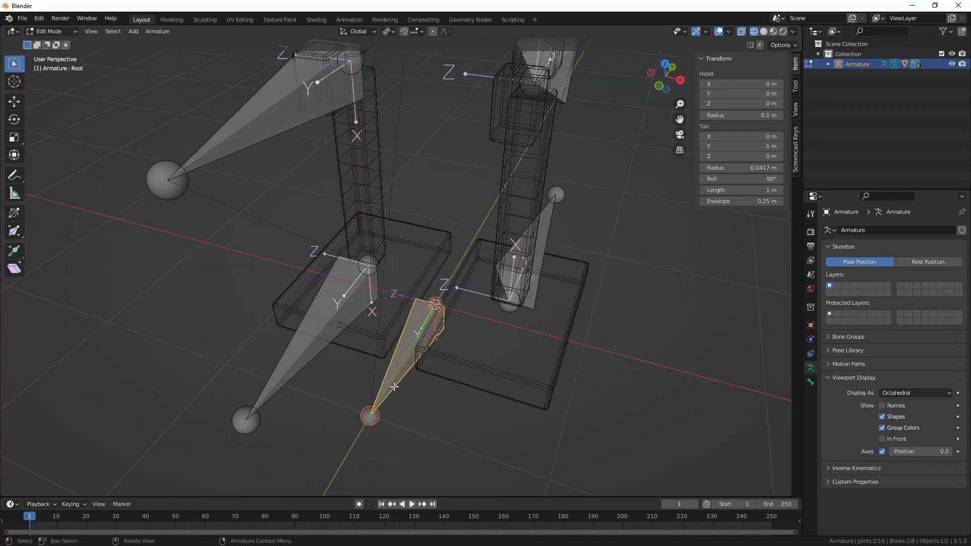
{"action": "key", "text": "KP_3"}
{"action": "key", "text": "r"}
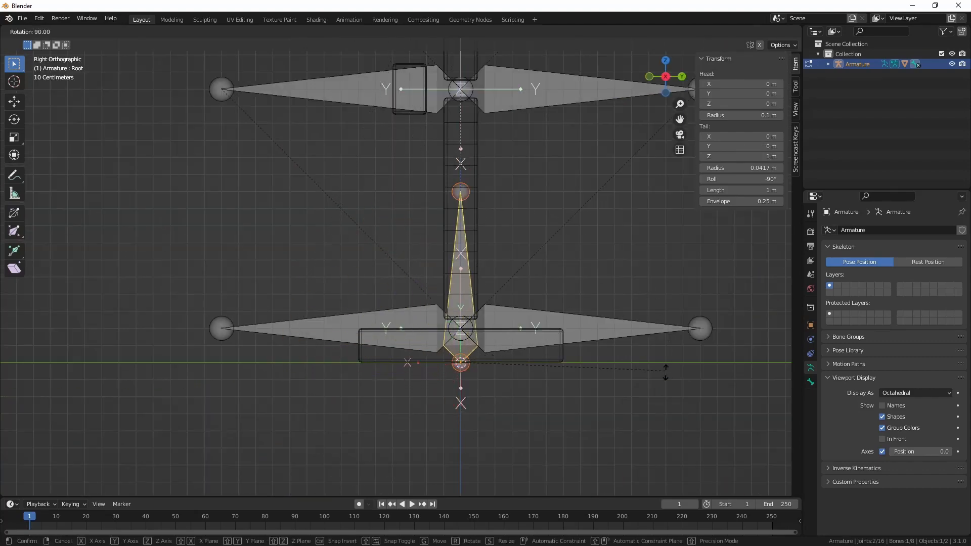
{"action": "left_click", "coordinate": [534, 196]}
{"action": "middle_click_drag", "start_coordinate": [534, 196], "coordinate": [453, 291]}
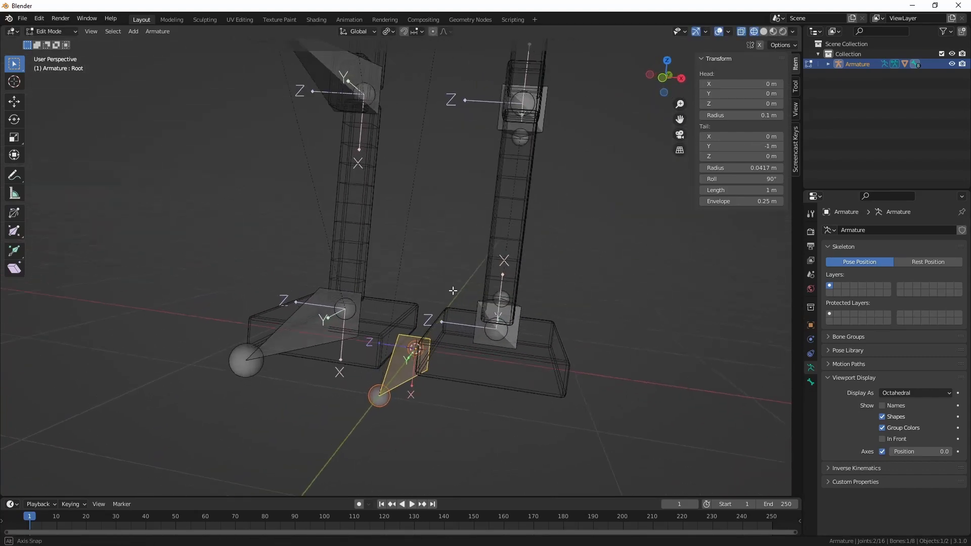
Set the Root bone's roll to 0° and rotate the bone 180° in the top view so it points along positive Y.
{"action": "key", "text": "KP_1"}
{"action": "left_click_drag", "start_coordinate": [744, 180], "coordinate": [731, 179]}
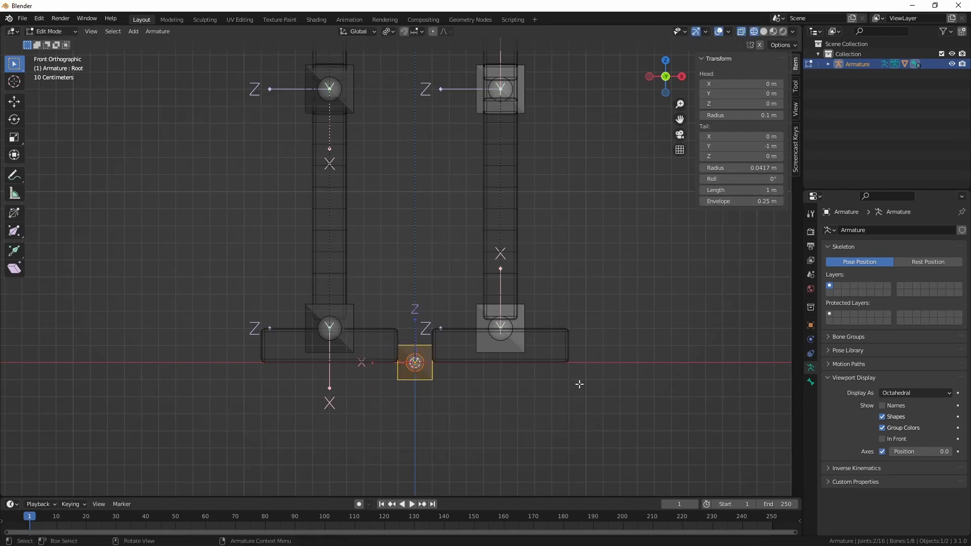
{"action": "middle_click_drag", "start_coordinate": [580, 385], "coordinate": [420, 403]}
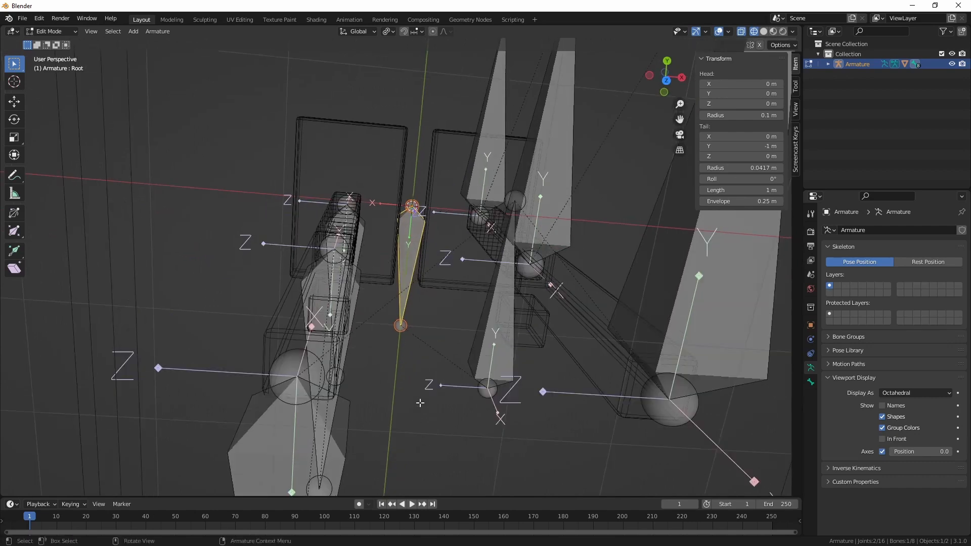
{"action": "key", "text": "KP_7"}
{"action": "key", "text": "r"}
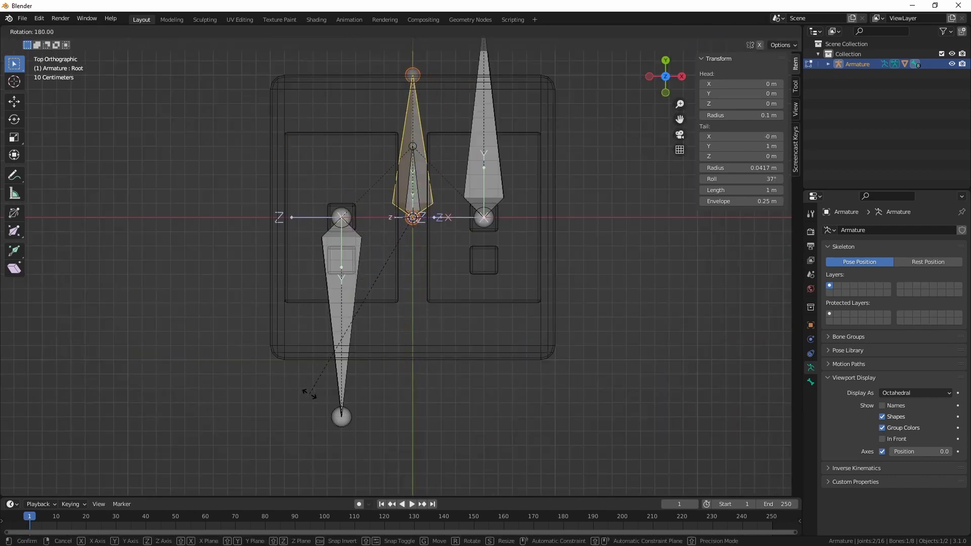
{"action": "left_click", "coordinate": [309, 393]}
Reset the rotated Root bone's roll to 0° and check its axes against the world axes.
{"action": "middle_click_drag", "start_coordinate": [310, 393], "coordinate": [472, 297]}
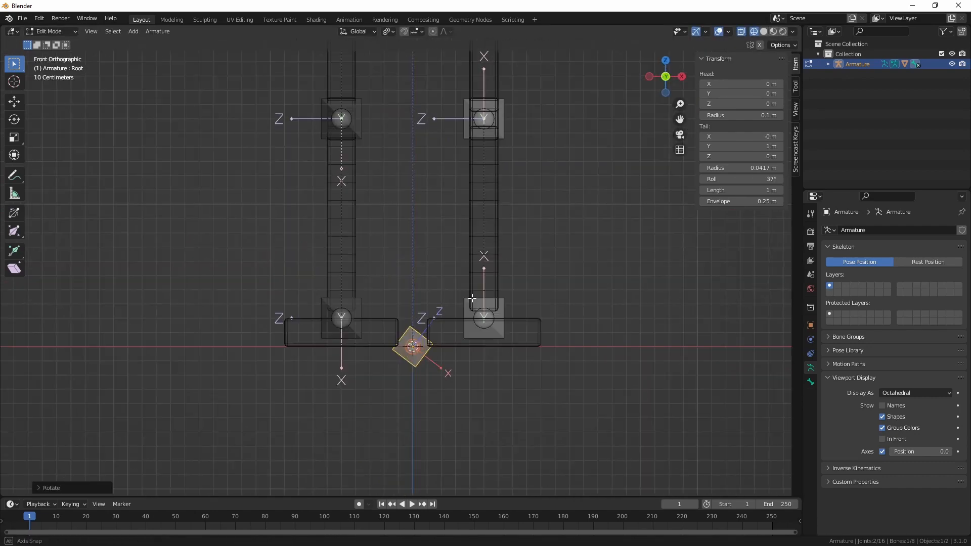
{"action": "left_click_drag", "start_coordinate": [736, 179], "coordinate": [709, 179]}
{"action": "left_click", "coordinate": [736, 179]}
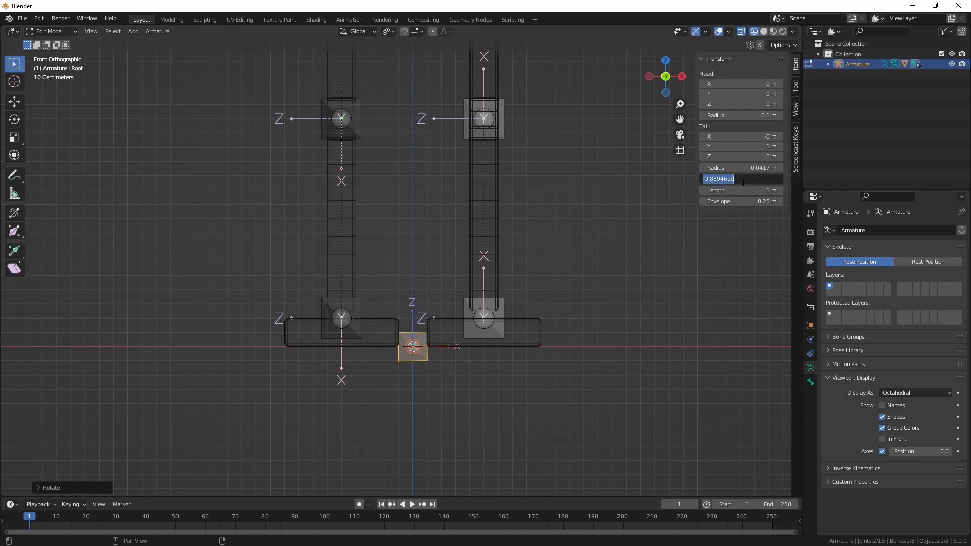
{"action": "type", "text": "0"}
{"action": "key", "text": "Return"}
{"action": "middle_click_drag", "start_coordinate": [533, 325], "coordinate": [405, 385]}
{"action": "scroll", "coordinate": [429, 349], "scroll_direction": "up", "scroll_amount": 3}
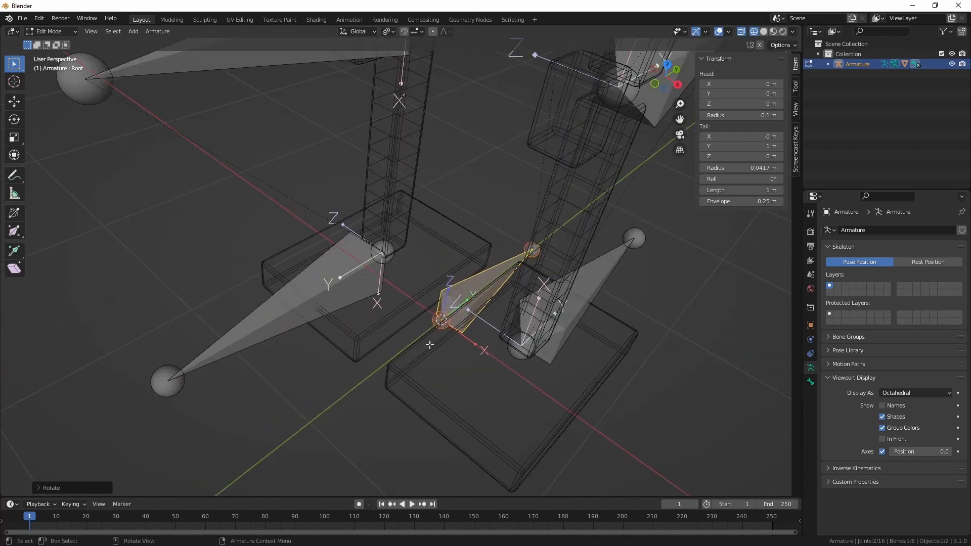
{"action": "scroll", "coordinate": [476, 310], "scroll_direction": "down", "scroll_amount": 2}
{"action": "middle_click_drag", "start_coordinate": [488, 327], "coordinate": [448, 310]}
{"action": "scroll", "coordinate": [433, 313], "scroll_direction": "down", "scroll_amount": 5}
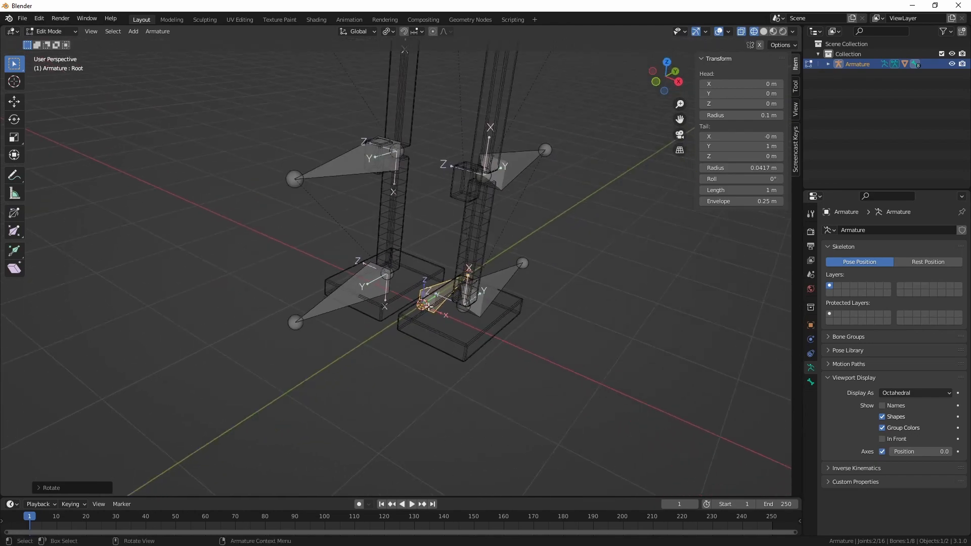
Select the whole armature and its mesh in Object Mode and export them as FBX, overwriting test.fbx.
{"action": "key", "text": "Tab"}
{"action": "key", "text": "a"}
{"action": "scroll", "coordinate": [422, 241], "scroll_direction": "up", "scroll_amount": 2}
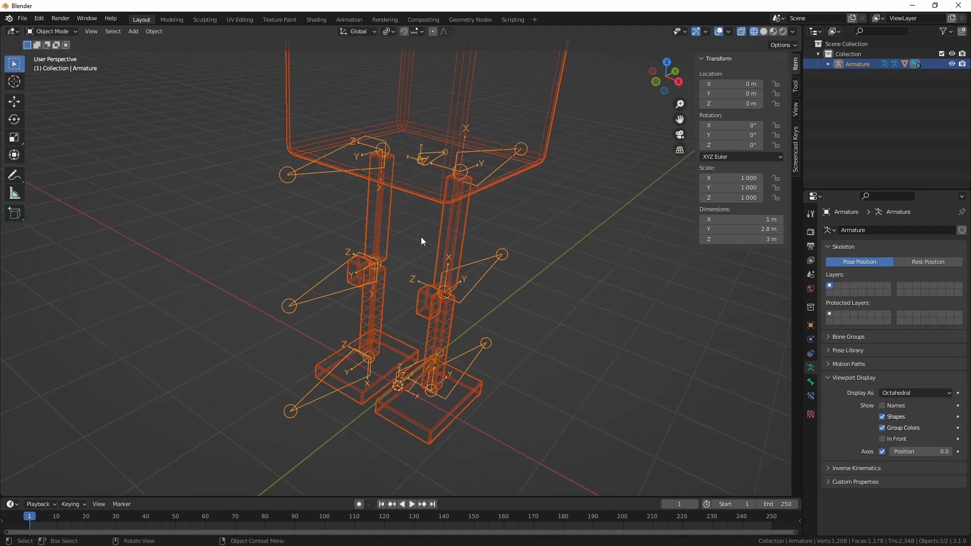
{"action": "left_click", "coordinate": [22, 18]}
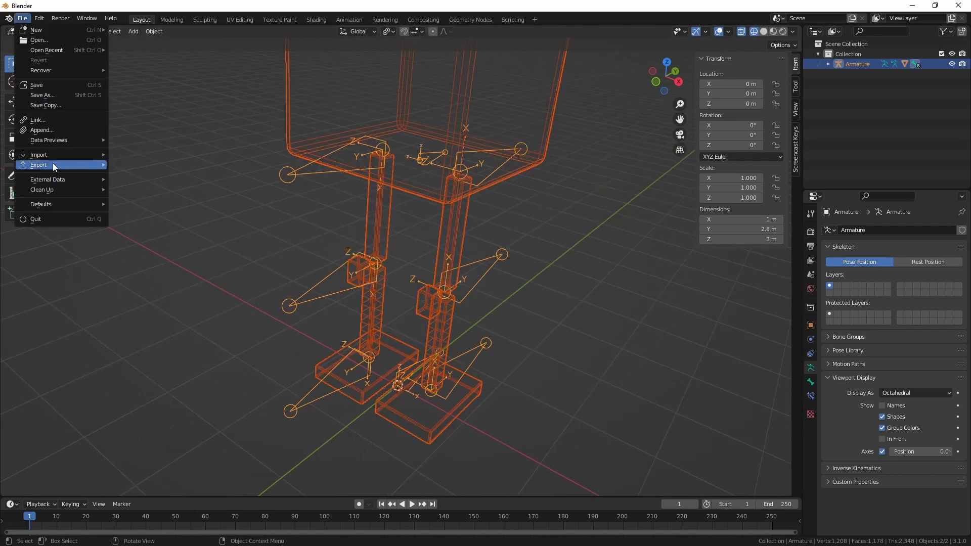
{"action": "mouse_move", "coordinate": [53, 163]}
{"action": "left_click", "coordinate": [137, 255]}
{"action": "left_click", "coordinate": [353, 79]}
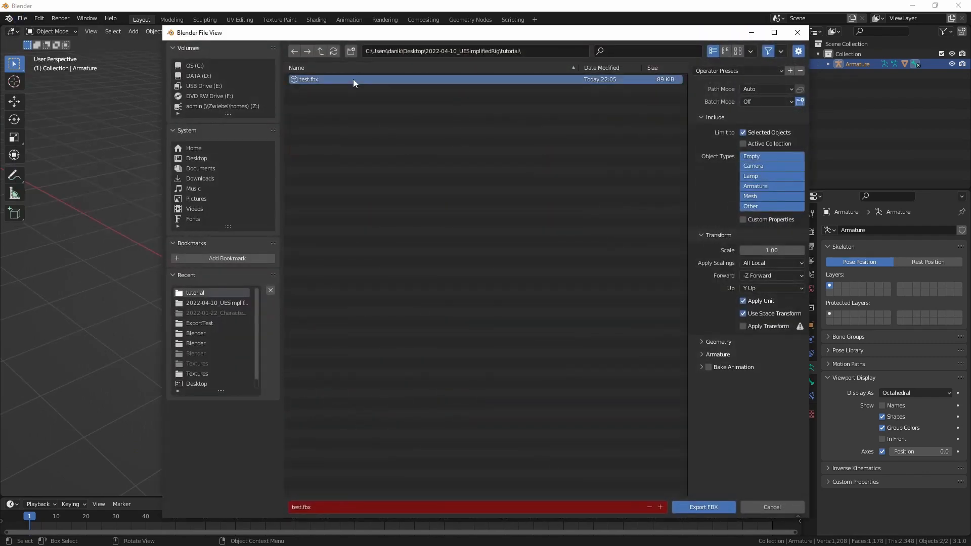
{"action": "left_click", "coordinate": [708, 507]}
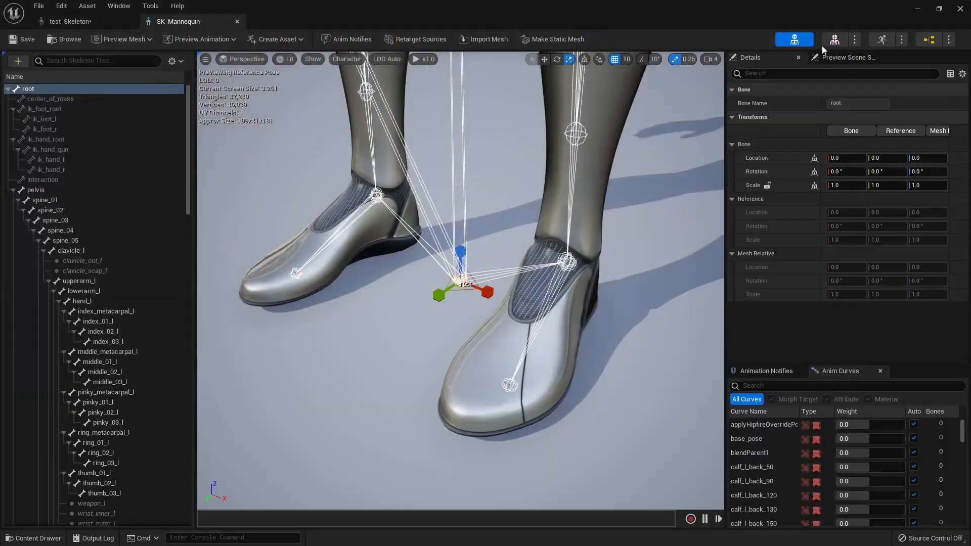
Switch to Unreal's test_Skeleton editor, move its window aside and open the Tutorial folder in the project content.
{"action": "left_click", "coordinate": [89, 19]}
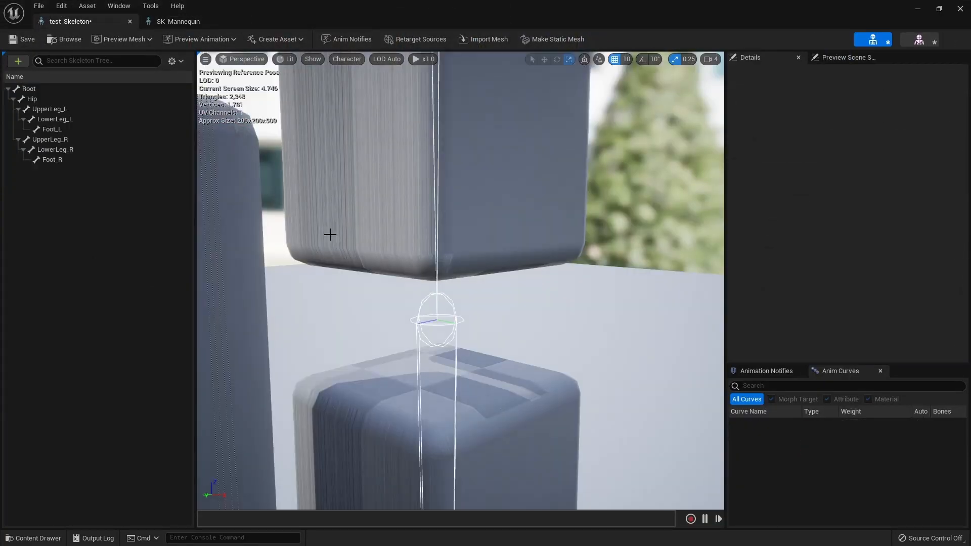
{"action": "scroll", "coordinate": [479, 294], "scroll_direction": "down", "scroll_amount": 5}
{"action": "left_click_drag", "start_coordinate": [479, 294], "coordinate": [478, 336], "text": "alt"}
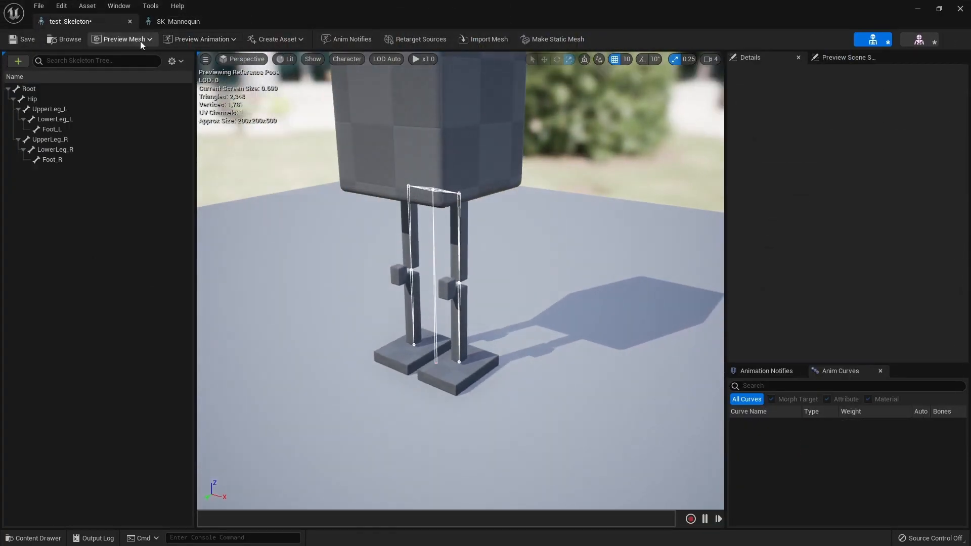
{"action": "left_click_drag", "start_coordinate": [370, 12], "coordinate": [502, 40]}
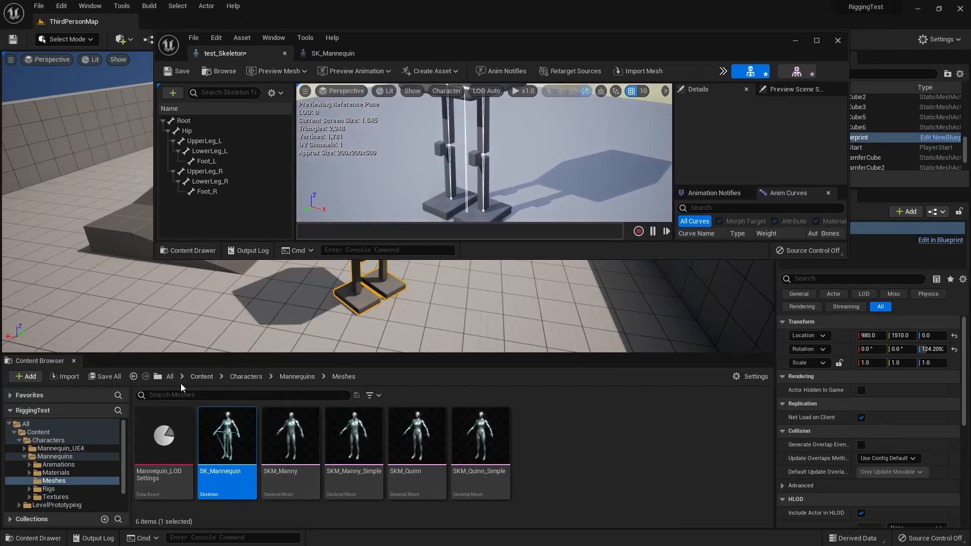
{"action": "left_click", "coordinate": [201, 377]}
{"action": "double_click", "coordinate": [417, 436]}
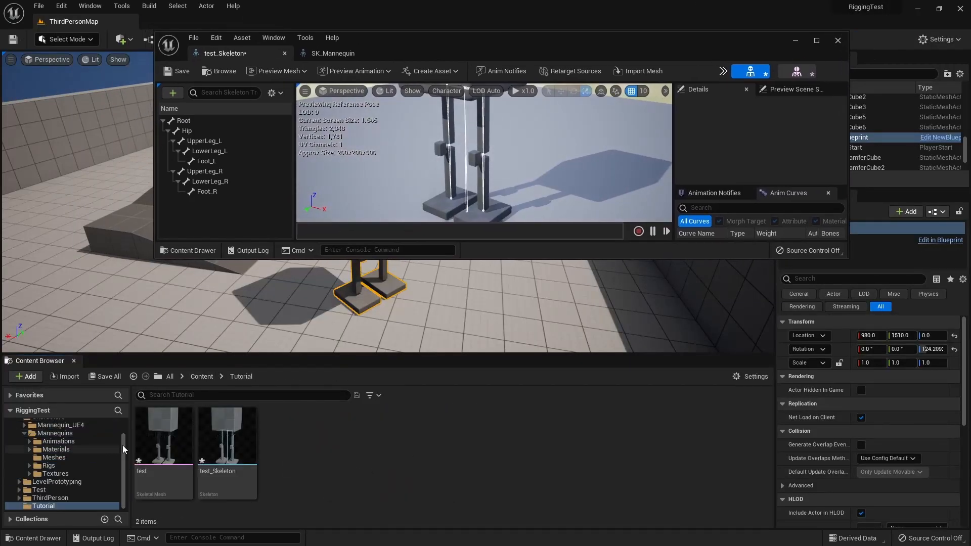
Close the open skeleton editors and reimport the test skeletal mesh from its source file.
{"action": "left_click", "coordinate": [151, 440]}
{"action": "right_click", "coordinate": [151, 440]}
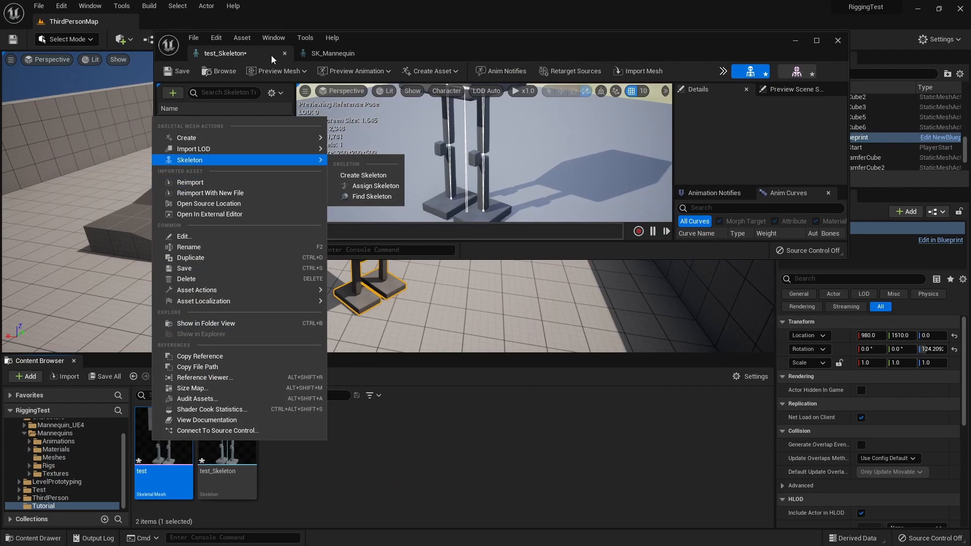
{"action": "left_click", "coordinate": [287, 56]}
{"action": "left_click", "coordinate": [286, 54]}
{"action": "right_click", "coordinate": [165, 445]}
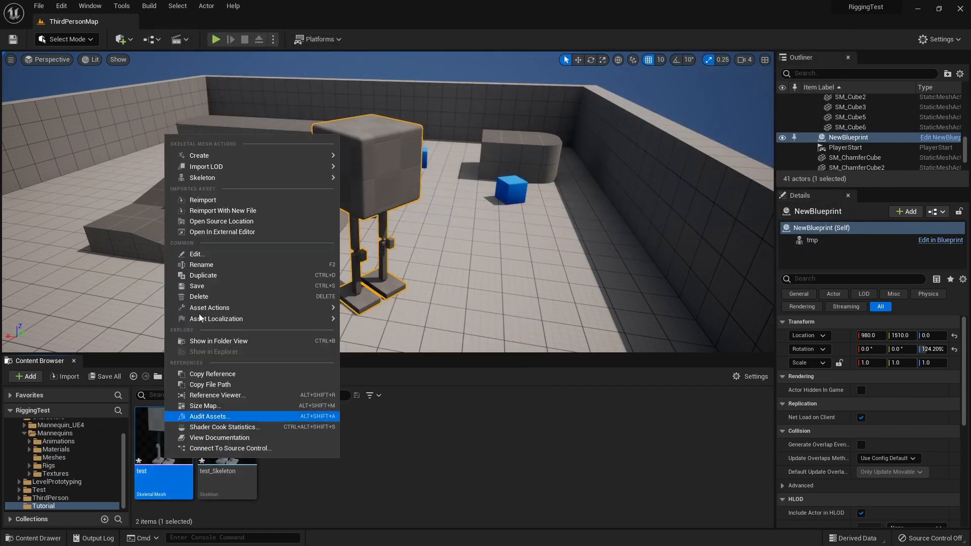
{"action": "left_click", "coordinate": [208, 201]}
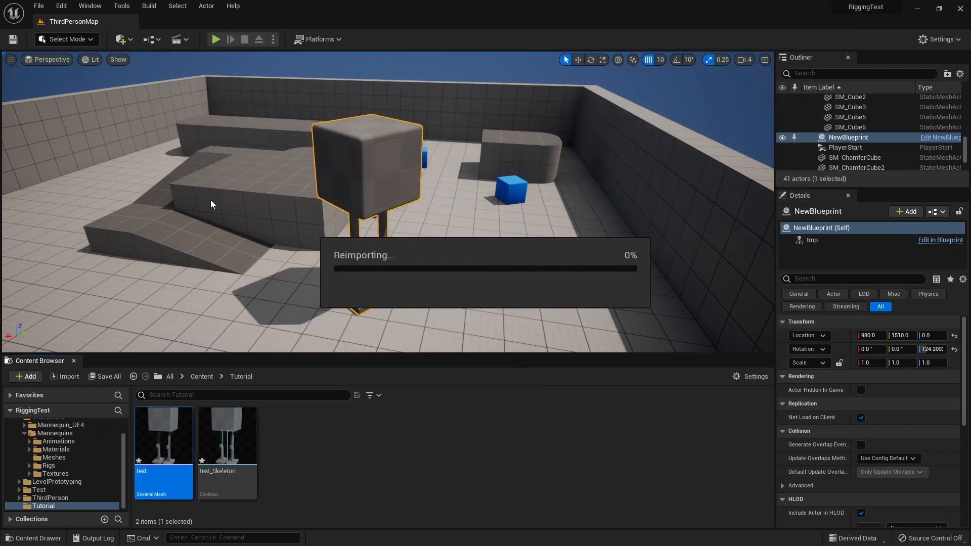
Open test_Skeleton and examine the UpperLeg_L bone's axes with the scale gizmo.
{"action": "double_click", "coordinate": [226, 450]}
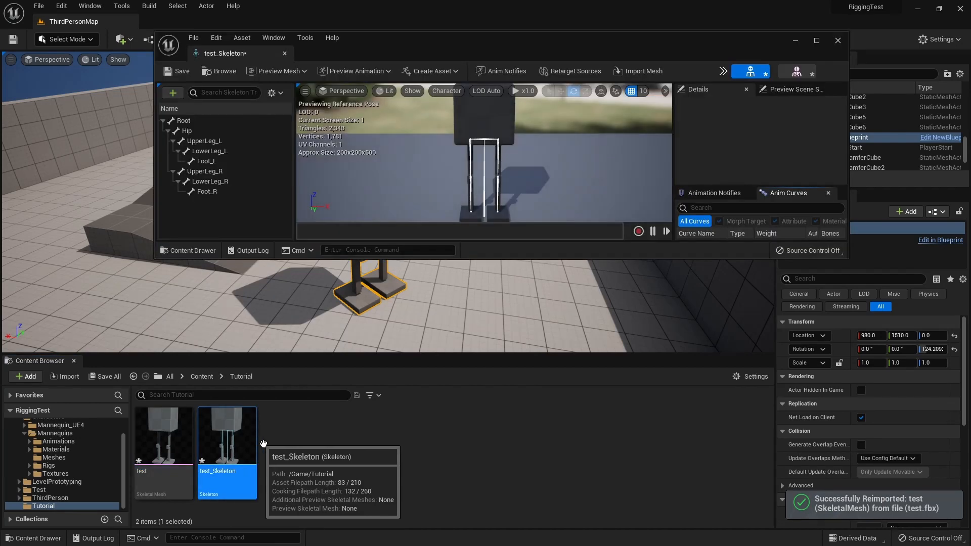
{"action": "left_click_drag", "start_coordinate": [455, 39], "coordinate": [443, 1]}
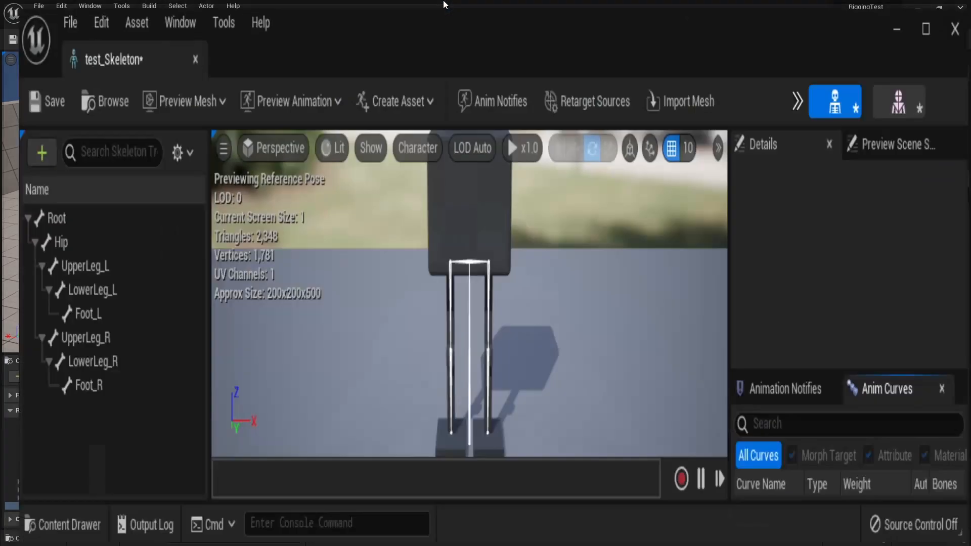
{"action": "scroll", "coordinate": [526, 314], "scroll_direction": "up", "scroll_amount": 8}
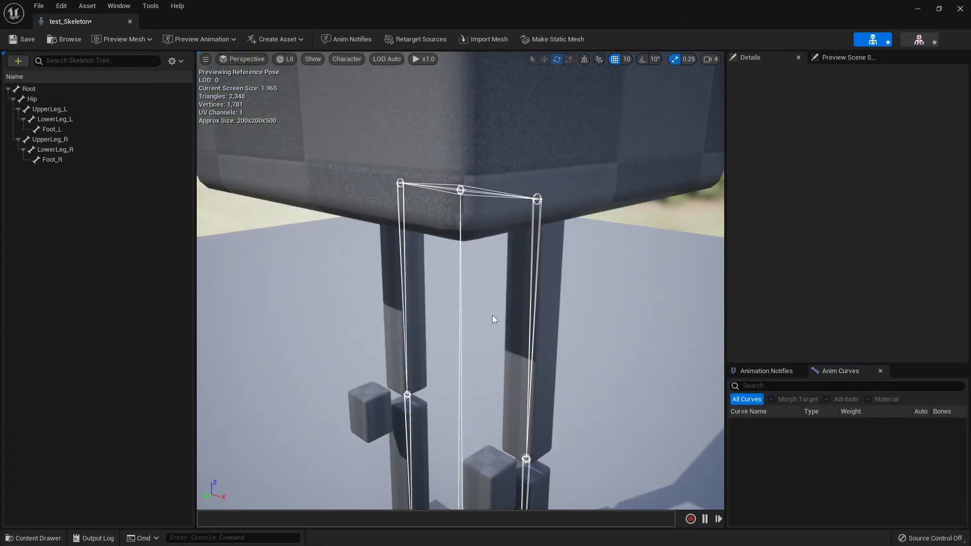
{"action": "left_click", "coordinate": [525, 200]}
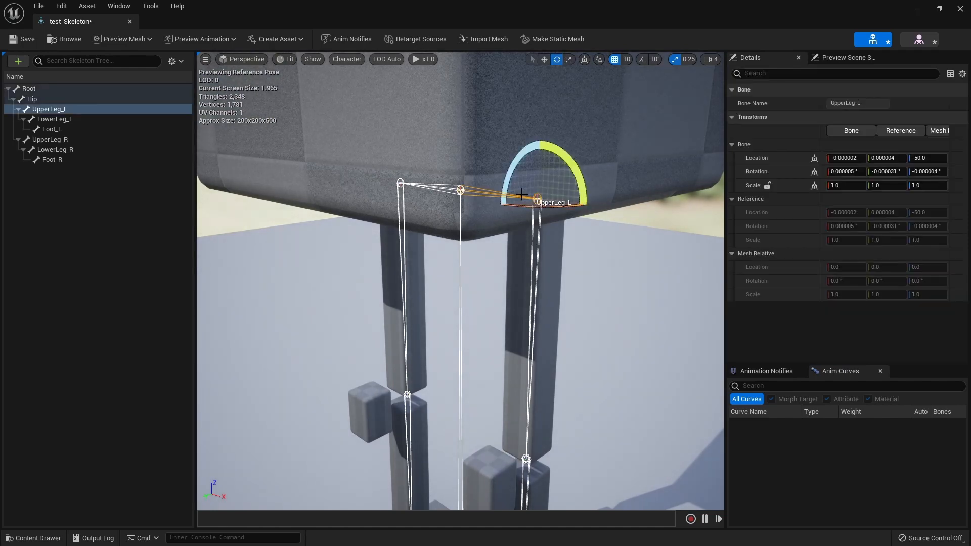
{"action": "left_click", "coordinate": [569, 59]}
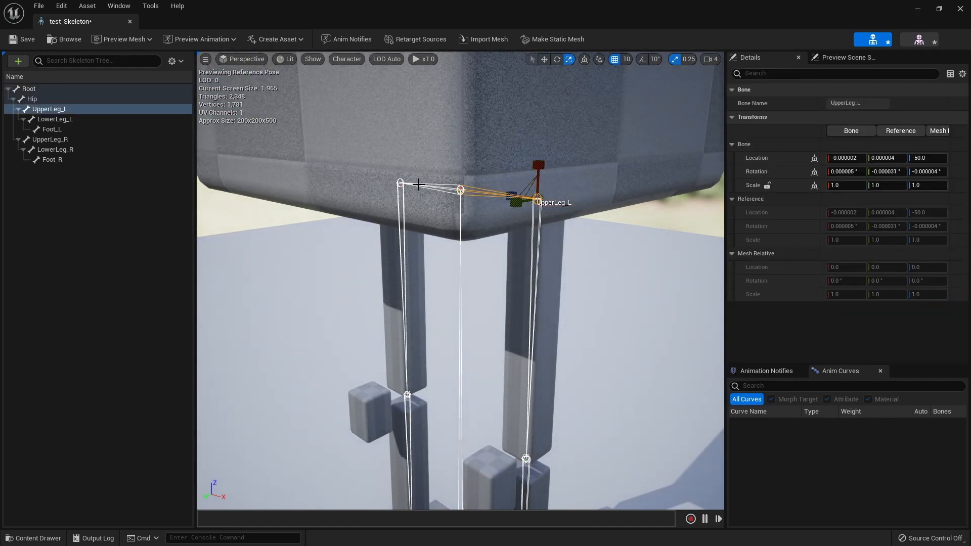
Examine the axes of the UpperLeg_R, Foot_L and Foot_R bones by selecting each one in the skeleton preview.
{"action": "left_click", "coordinate": [400, 185]}
{"action": "scroll", "coordinate": [521, 379], "scroll_direction": "down", "scroll_amount": 2}
{"action": "middle_click_drag", "start_coordinate": [521, 384], "coordinate": [497, 267]}
{"action": "scroll", "coordinate": [496, 266], "scroll_direction": "up", "scroll_amount": 4}
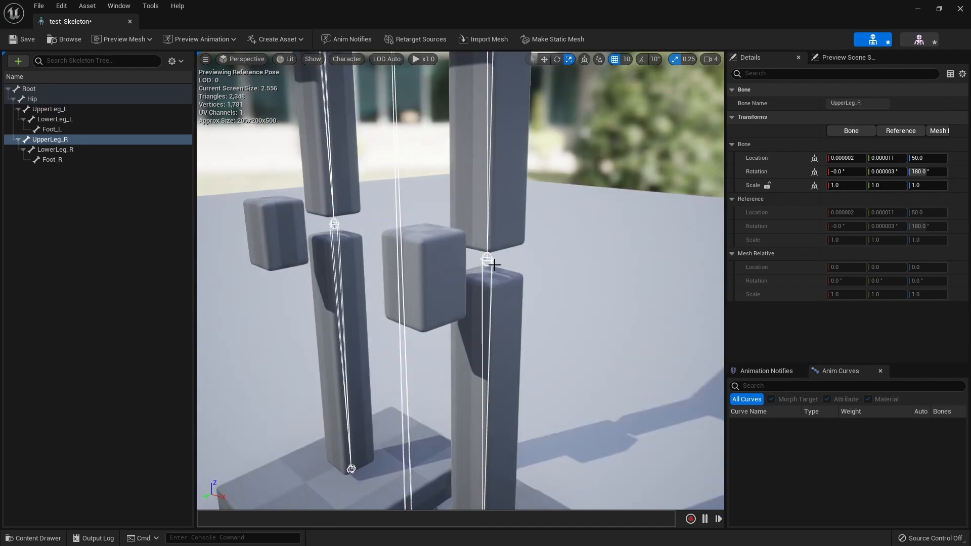
{"action": "left_click", "coordinate": [490, 275]}
{"action": "scroll", "coordinate": [490, 274], "scroll_direction": "down", "scroll_amount": 4}
{"action": "middle_click_drag", "start_coordinate": [407, 304], "coordinate": [406, 224]}
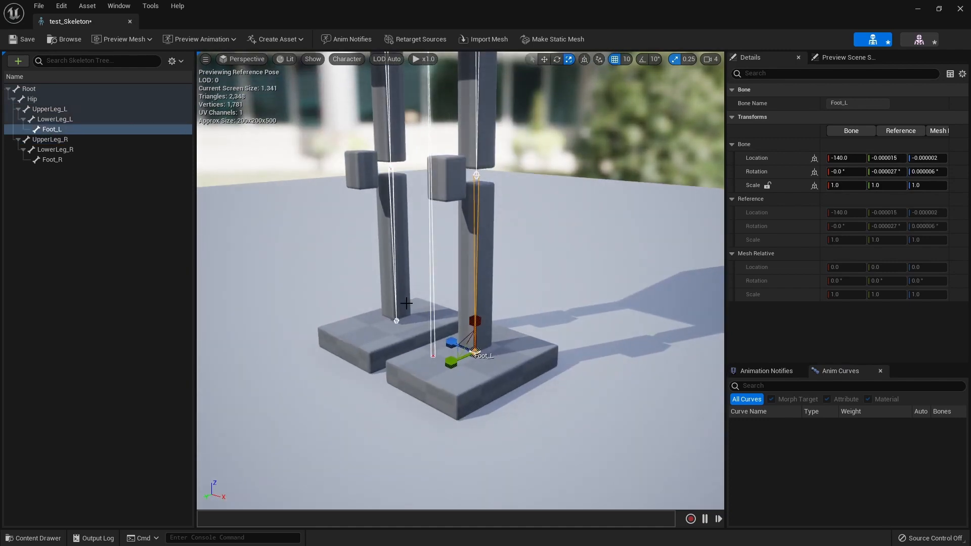
{"action": "left_click", "coordinate": [397, 289]}
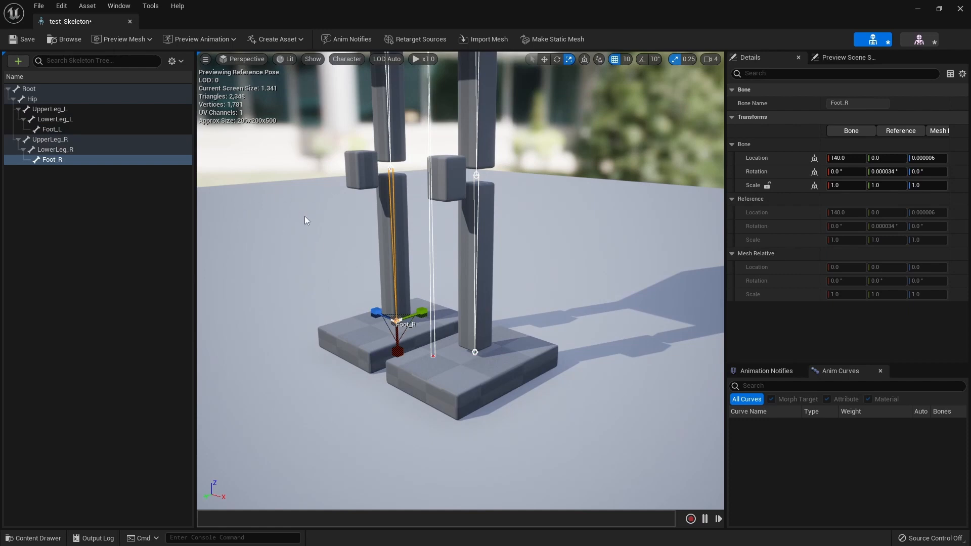
Examine the leg bones and the Foot_R axes from several angles, ending with the Hip bone selected.
{"action": "left_click_drag", "start_coordinate": [304, 217], "coordinate": [335, 237], "text": "alt"}
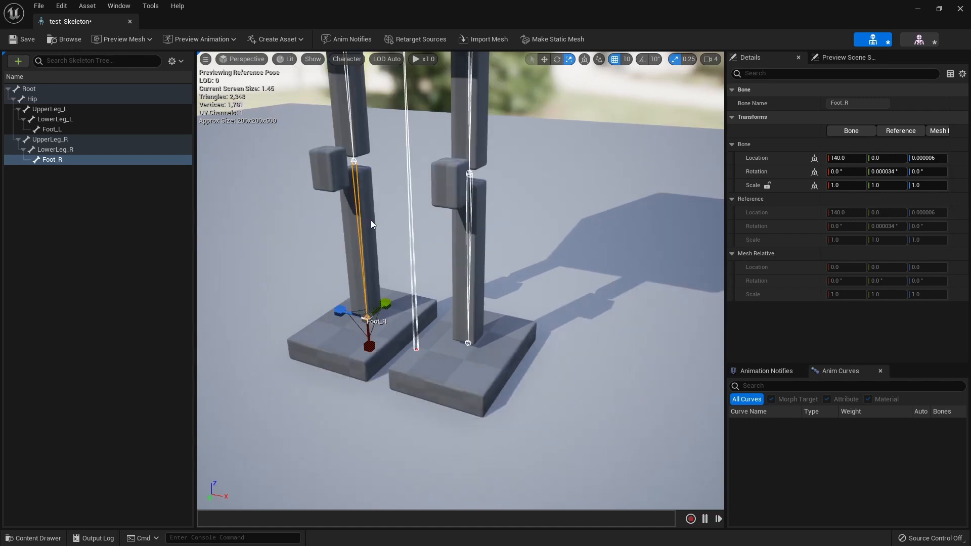
{"action": "left_click_drag", "start_coordinate": [372, 221], "coordinate": [367, 202], "text": "alt"}
{"action": "right_click_drag", "start_coordinate": [375, 217], "coordinate": [350, 217], "text": "alt"}
{"action": "middle_click_drag", "start_coordinate": [436, 242], "coordinate": [508, 335], "text": "alt"}
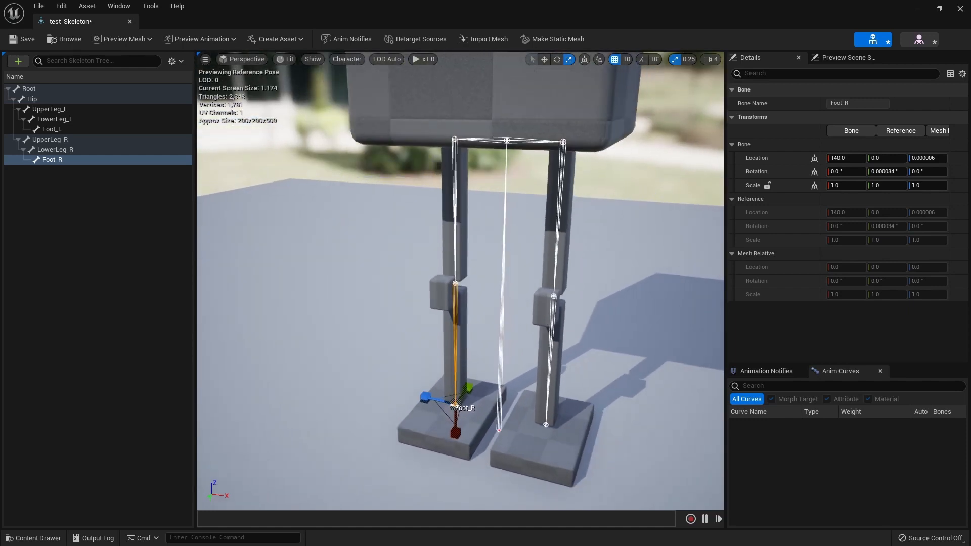
{"action": "right_click_drag", "start_coordinate": [436, 241], "coordinate": [405, 242], "text": "alt"}
{"action": "middle_click_drag", "start_coordinate": [450, 260], "coordinate": [408, 234], "text": "alt"}
{"action": "scroll", "coordinate": [445, 267], "scroll_direction": "down", "scroll_amount": 2}
{"action": "mouse_move", "coordinate": [439, 274]}
{"action": "left_mouse_down", "text": "alt"}
{"action": "mouse_move", "coordinate": [577, 256]}
{"action": "mouse_move", "coordinate": [425, 273]}
{"action": "left_mouse_up", "text": "alt"}
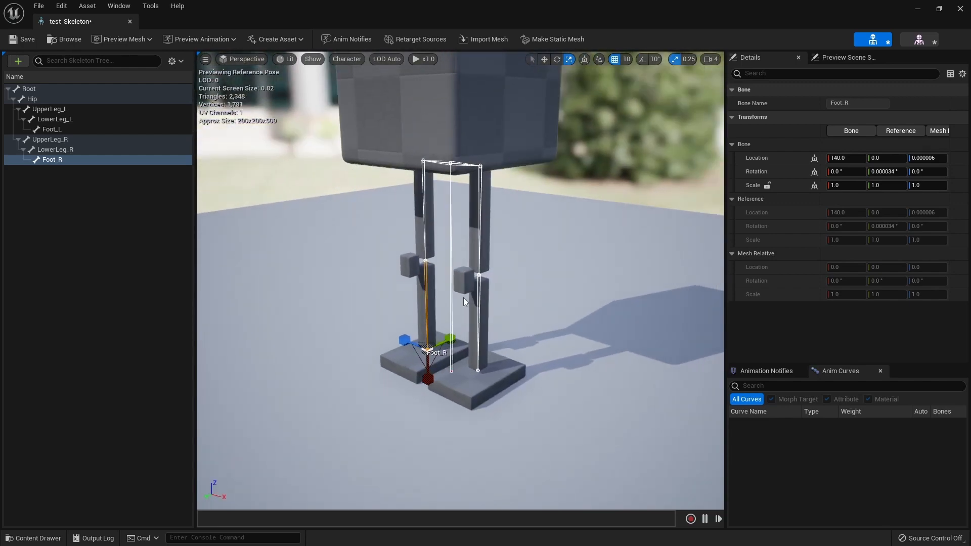
{"action": "scroll", "coordinate": [464, 297], "scroll_direction": "down", "scroll_amount": 1}
{"action": "left_click_drag", "start_coordinate": [472, 295], "coordinate": [495, 295], "text": "alt"}
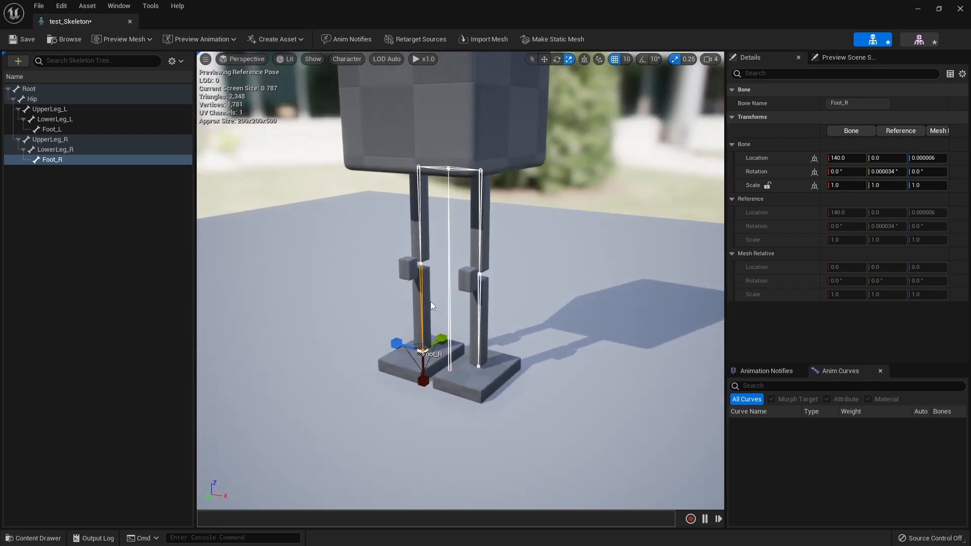
{"action": "left_click", "coordinate": [449, 303]}
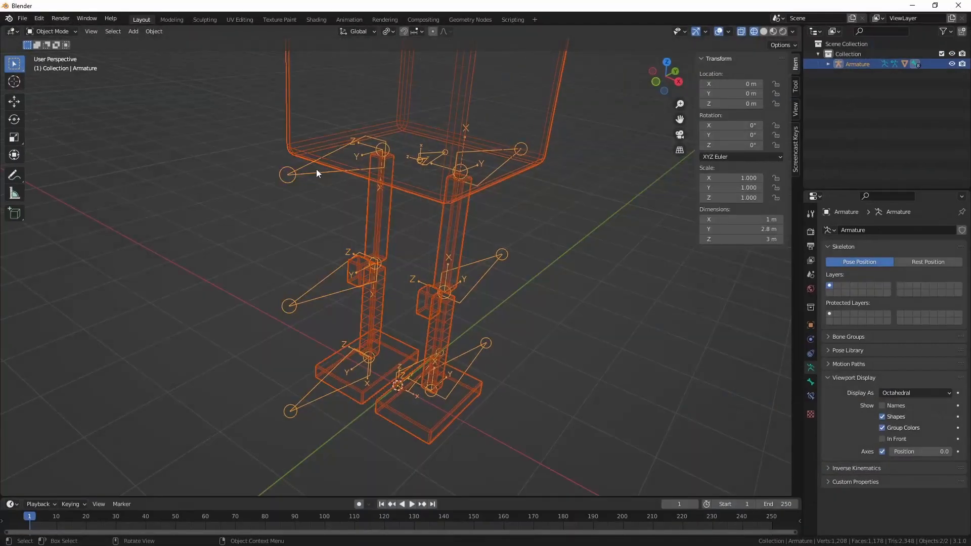
Switch to Blender, select only the armature and examine its bone axes.
{"action": "left_click", "coordinate": [318, 166]}
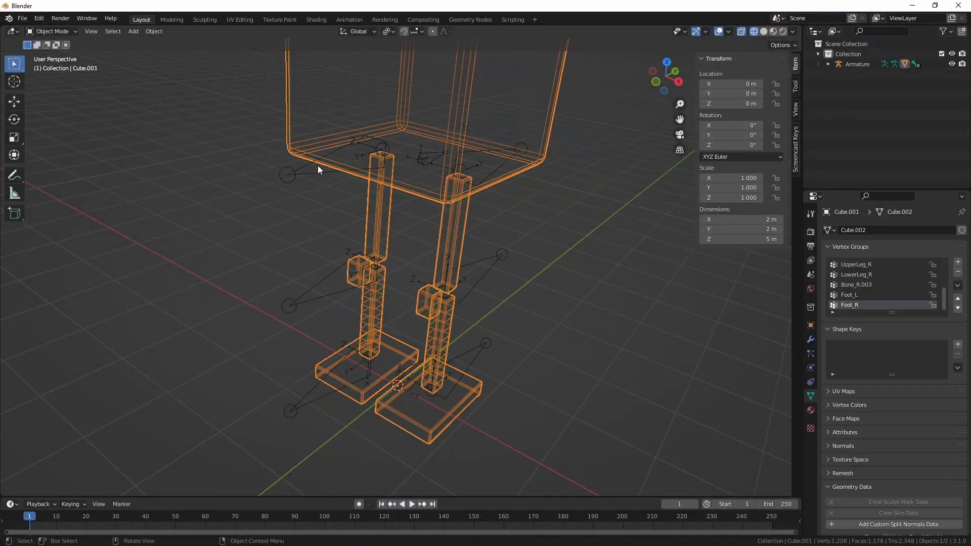
{"action": "left_click", "coordinate": [305, 177]}
{"action": "scroll", "coordinate": [390, 268], "scroll_direction": "down", "scroll_amount": 6}
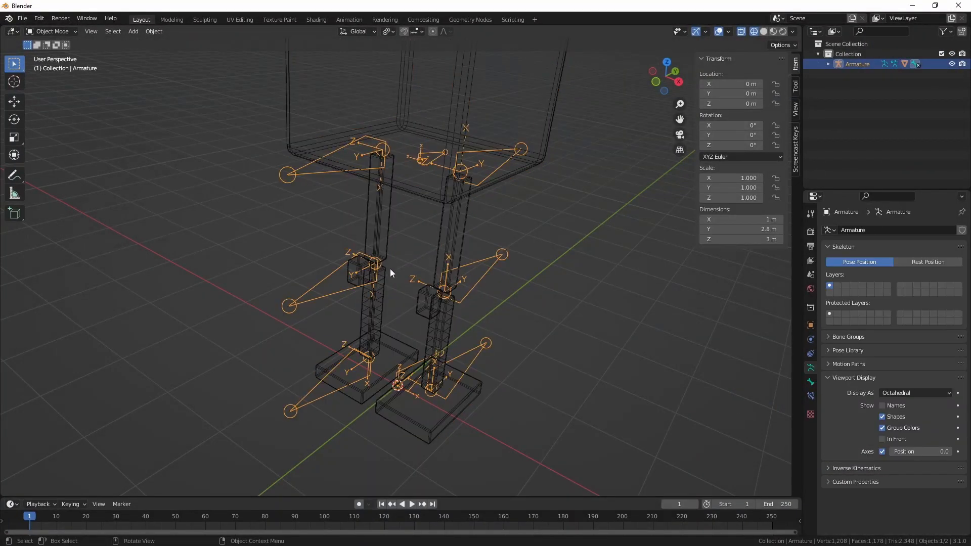
{"action": "scroll", "coordinate": [330, 246], "scroll_direction": "up", "scroll_amount": 1}
{"action": "left_click", "coordinate": [332, 244]}
{"action": "middle_click_drag", "start_coordinate": [333, 243], "coordinate": [373, 365]}
{"action": "scroll", "coordinate": [424, 178], "scroll_direction": "up", "scroll_amount": 2}
{"action": "left_click", "coordinate": [418, 169]}
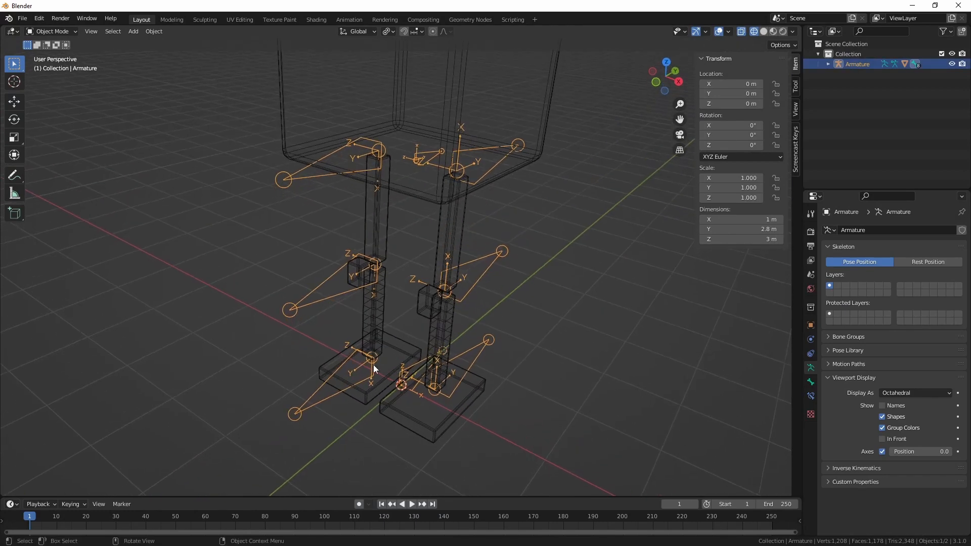
{"action": "middle_click_drag", "start_coordinate": [341, 305], "coordinate": [354, 369]}
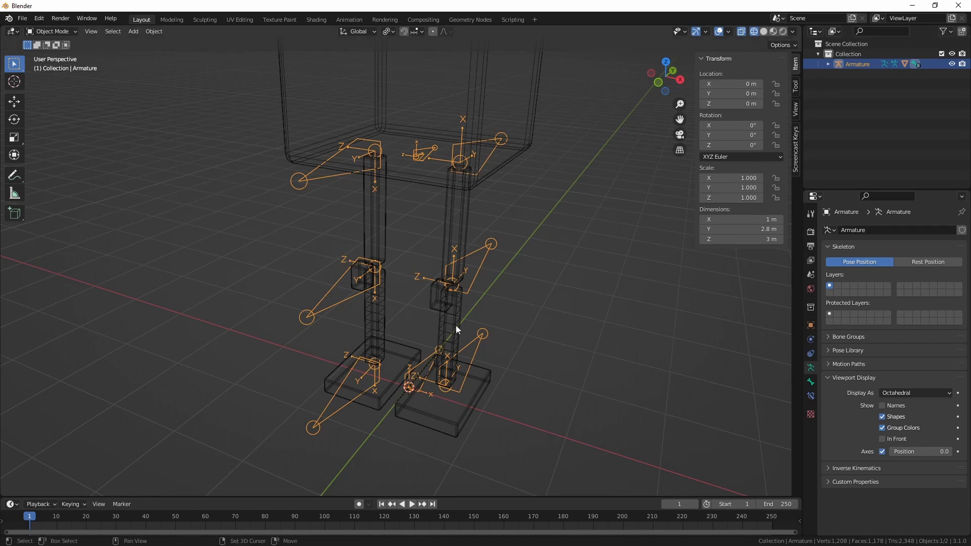
{"action": "key", "text": "shift+a"}
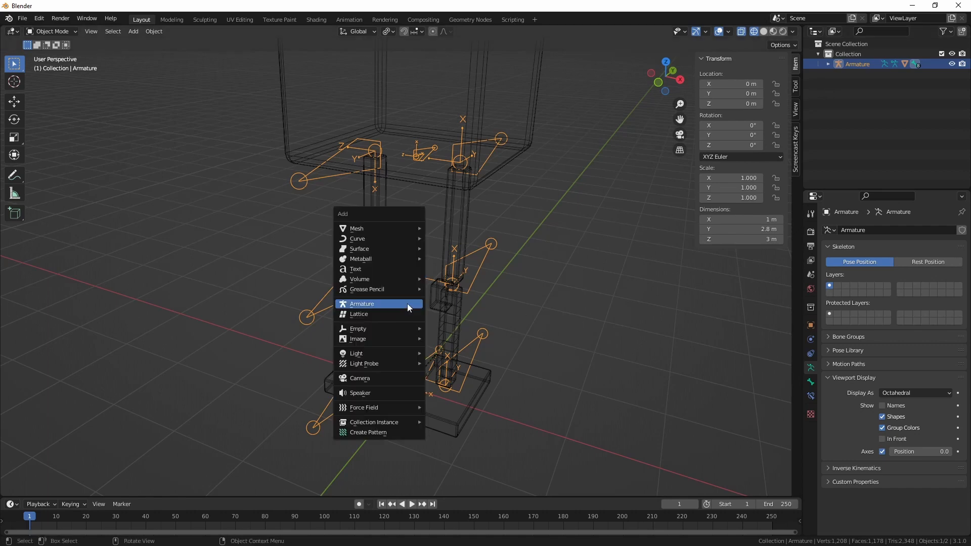
{"action": "left_click", "coordinate": [408, 305]}
{"action": "key", "text": "g"}
{"action": "key", "text": "x"}
{"action": "left_click", "coordinate": [329, 279]}
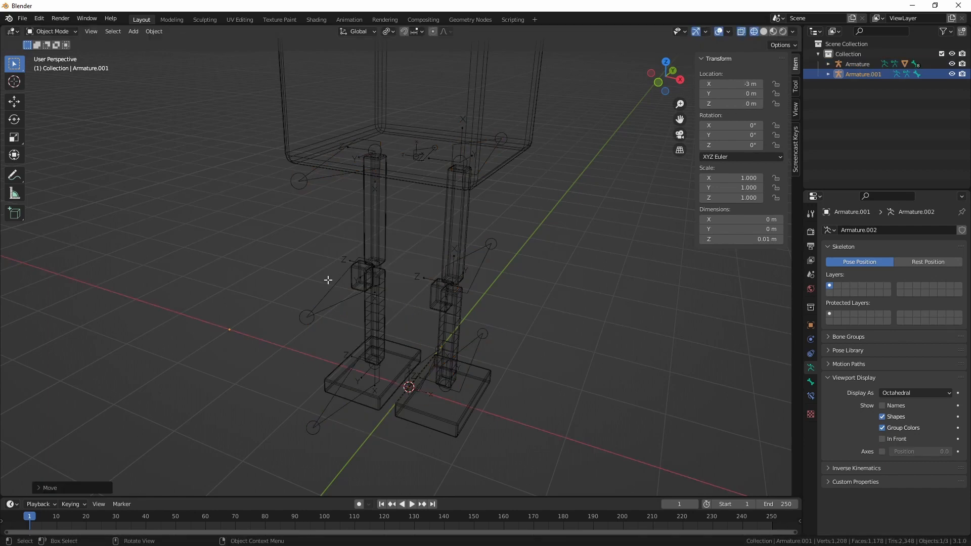
{"action": "key", "text": "Tab"}
{"action": "middle_click_drag", "start_coordinate": [246, 326], "coordinate": [225, 320]}
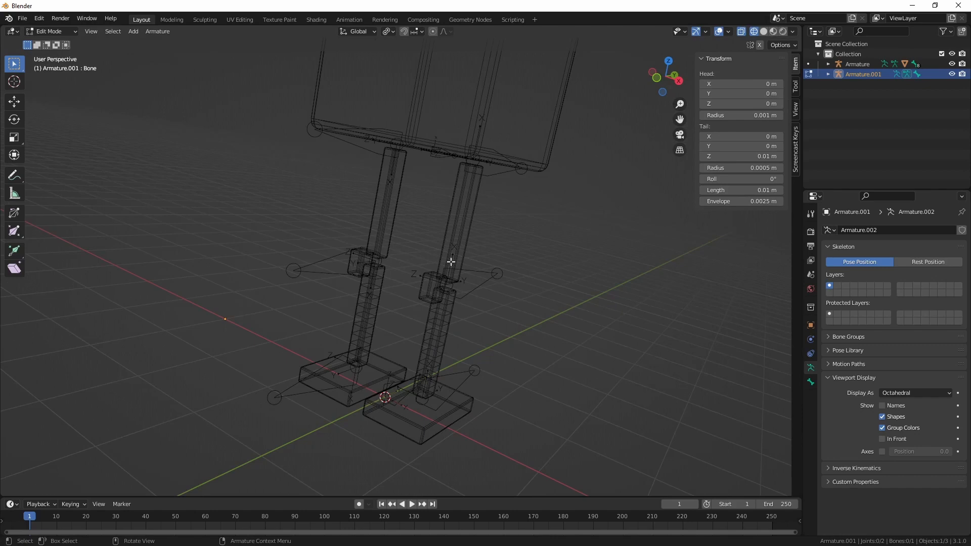
{"action": "right_click", "coordinate": [268, 347]}
{"action": "middle_click_drag", "start_coordinate": [246, 258], "coordinate": [258, 320]}
{"action": "key", "text": "Tab"}
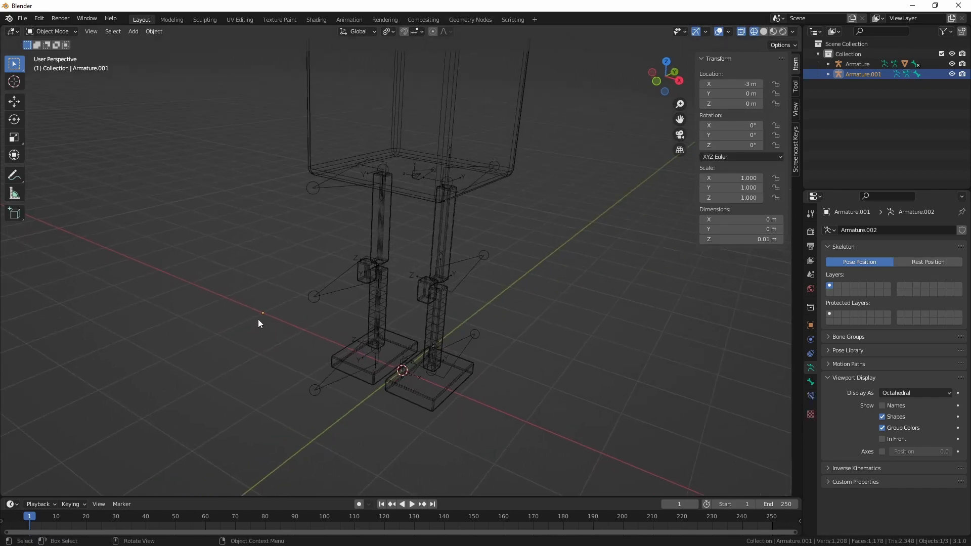
{"action": "key", "text": "x"}
{"action": "key", "text": "Return"}
Duplicate the robot's armature, place the copy at -4 m along the X axis and clear the selection.
{"action": "left_click", "coordinate": [357, 287]}
{"action": "left_click", "coordinate": [353, 287]}
{"action": "key", "text": "shift+d"}
{"action": "key", "text": "x"}
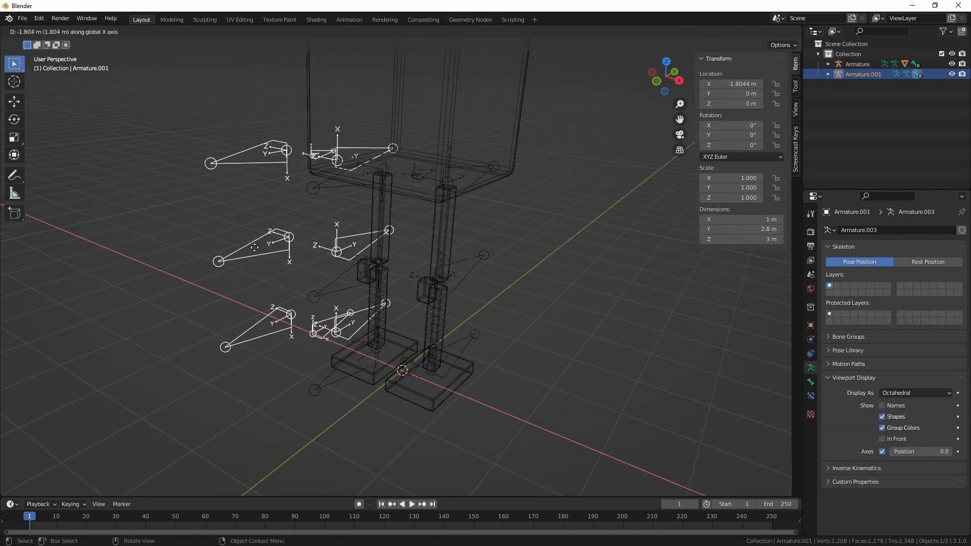
{"action": "left_click", "coordinate": [165, 218], "text": "ctrl"}
{"action": "middle_click_drag", "start_coordinate": [263, 284], "coordinate": [468, 339]}
{"action": "left_click", "coordinate": [339, 354]}
{"action": "middle_click_drag", "start_coordinate": [215, 268], "coordinate": [277, 381]}
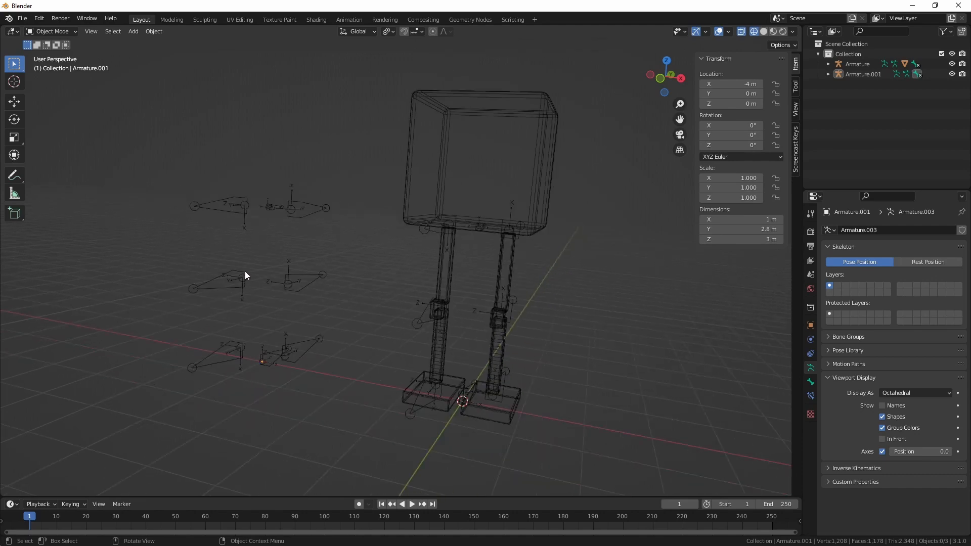
Put the original armature in Pose Mode, select the LowerLeg_R bone and open its bone constraint settings.
{"action": "left_click", "coordinate": [436, 229]}
{"action": "left_click", "coordinate": [433, 232]}
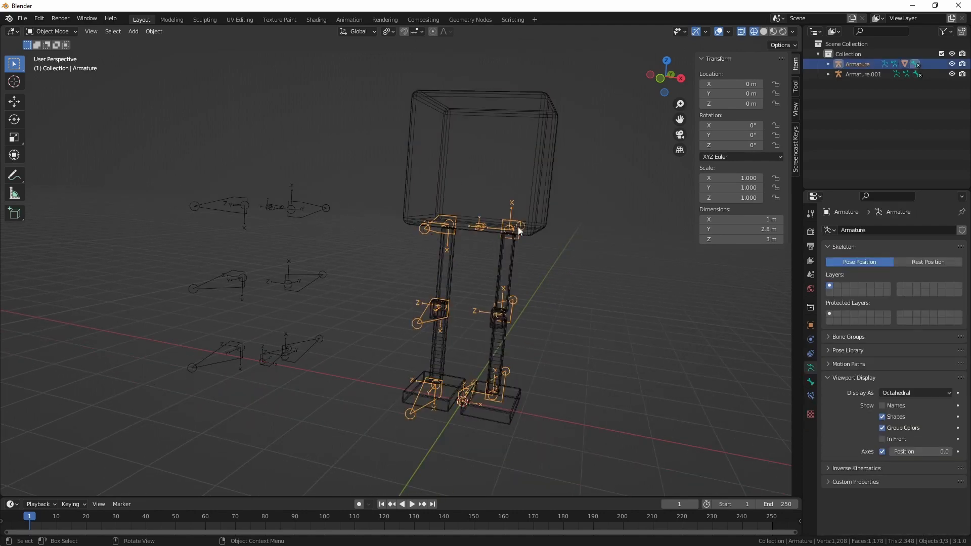
{"action": "left_click", "coordinate": [811, 384]}
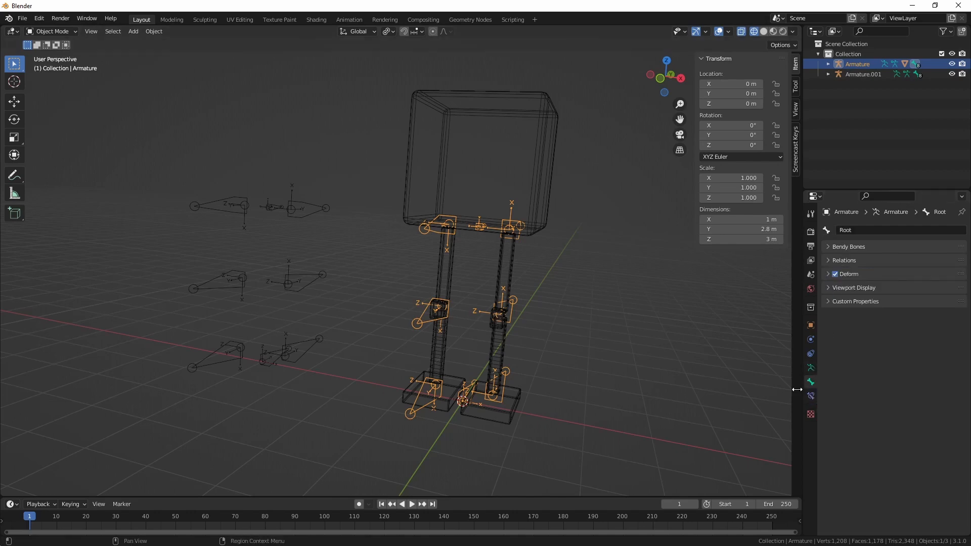
{"action": "left_click", "coordinate": [50, 32]}
{"action": "left_click", "coordinate": [48, 63]}
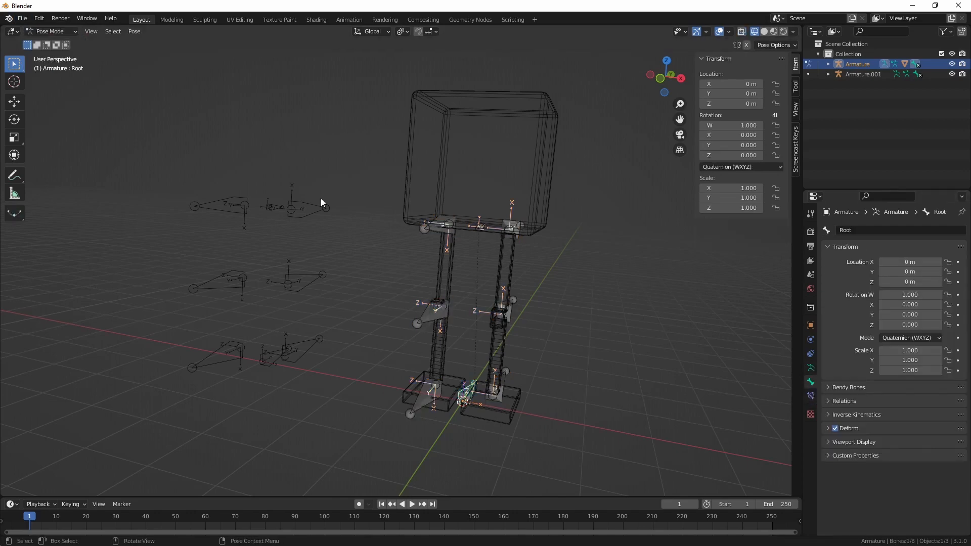
{"action": "left_click", "coordinate": [434, 317]}
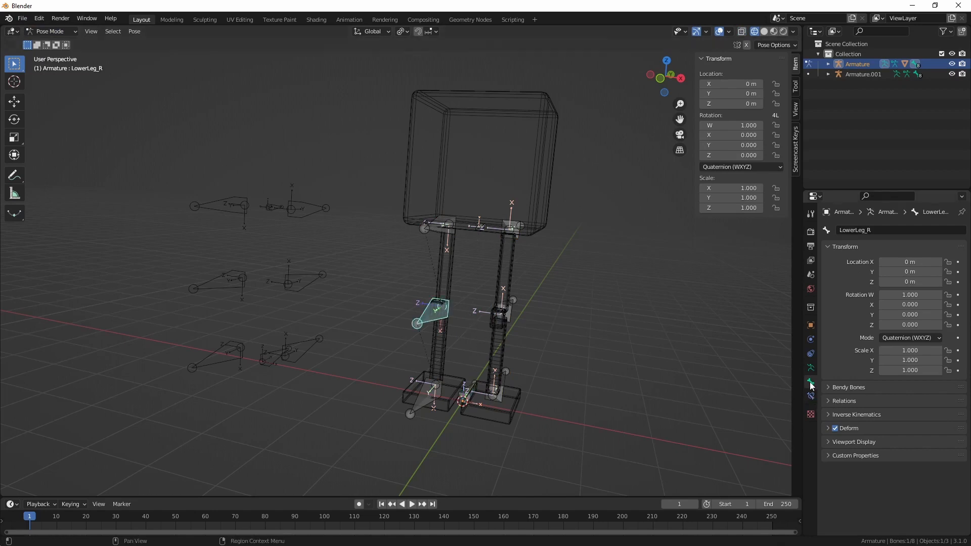
{"action": "left_click", "coordinate": [811, 396]}
{"action": "left_click", "coordinate": [871, 228]}
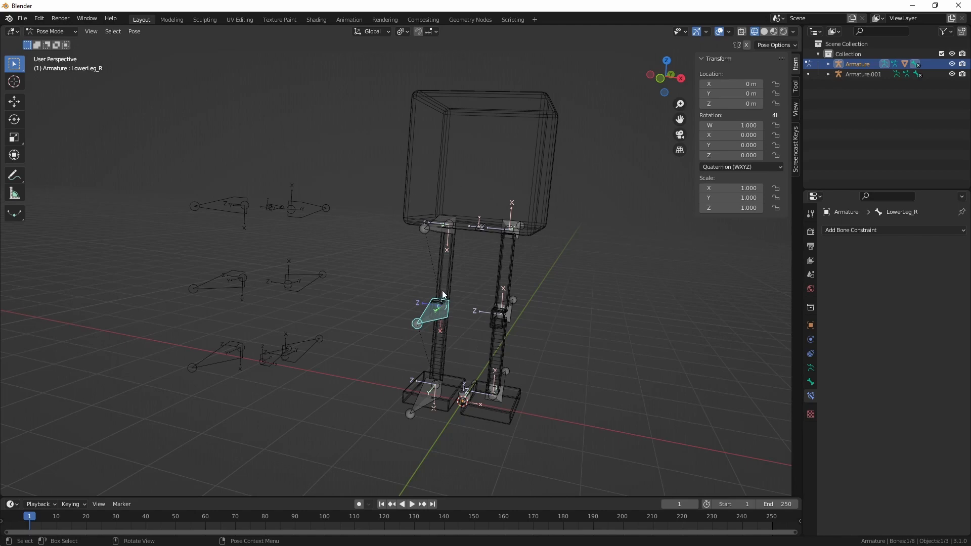
Return the original armature to Object Mode and keep it selected.
{"action": "key", "text": "Tab"}
{"action": "key", "text": "Tab"}
{"action": "middle_click_drag", "start_coordinate": [429, 304], "coordinate": [417, 287]}
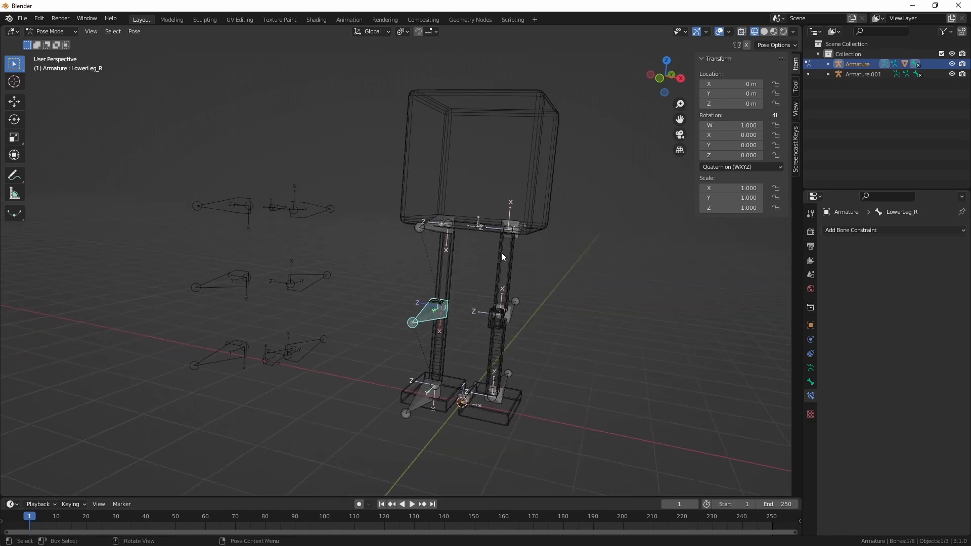
{"action": "middle_click_drag", "start_coordinate": [517, 266], "coordinate": [506, 258]}
{"action": "left_click", "coordinate": [51, 31]}
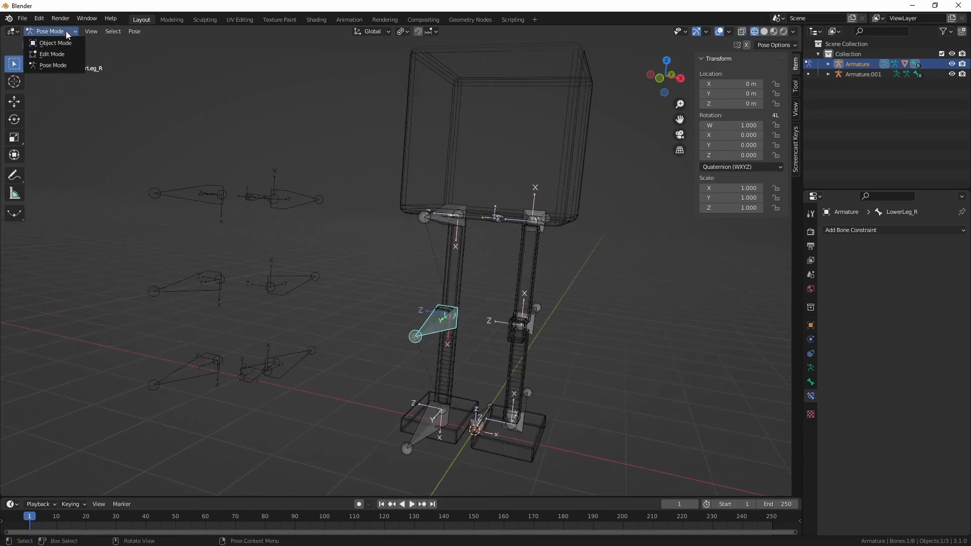
{"action": "left_click", "coordinate": [67, 44]}
{"action": "left_click", "coordinate": [403, 246]}
{"action": "middle_click_drag", "start_coordinate": [403, 247], "coordinate": [363, 232]}
{"action": "left_click", "coordinate": [363, 233]}
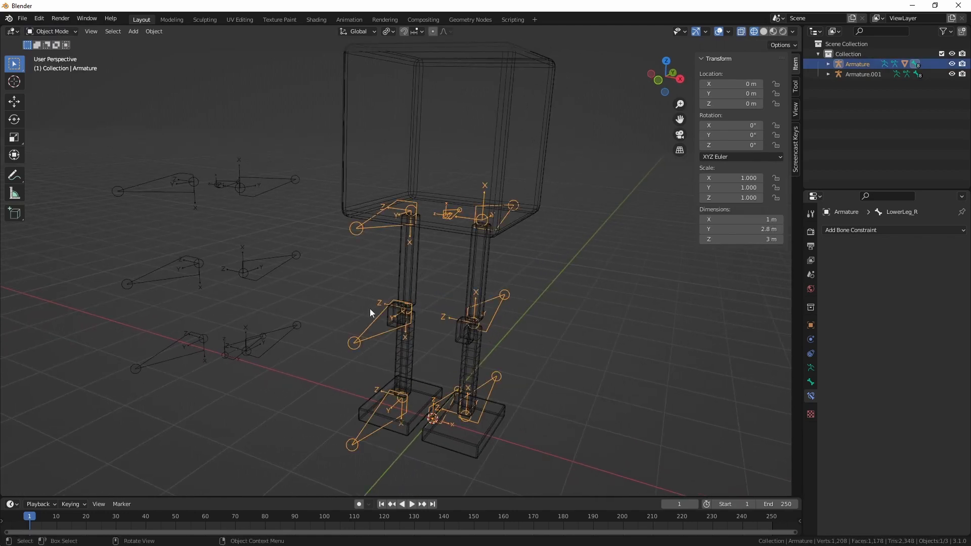
{"action": "middle_click_drag", "start_coordinate": [458, 374], "coordinate": [439, 401]}
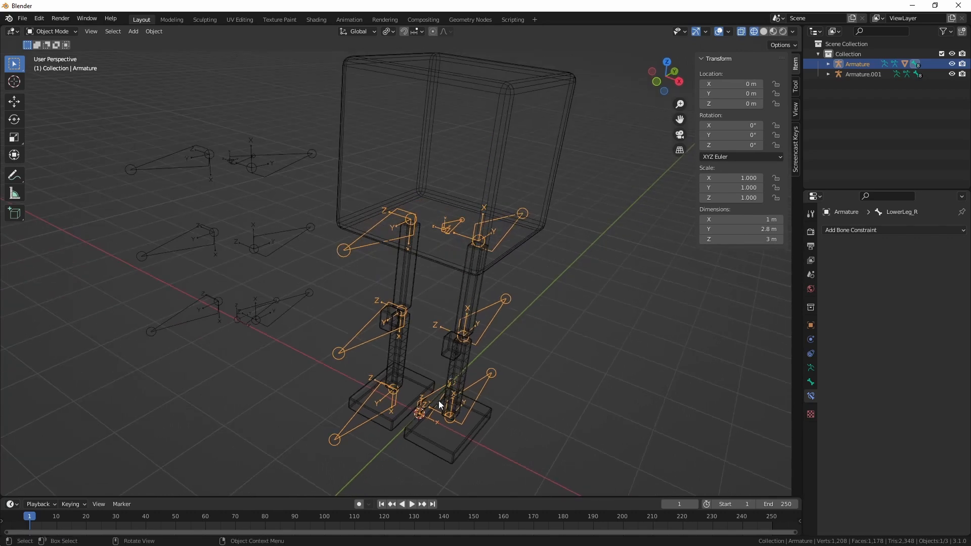
{"action": "scroll", "coordinate": [482, 296], "scroll_direction": "down", "scroll_amount": 3}
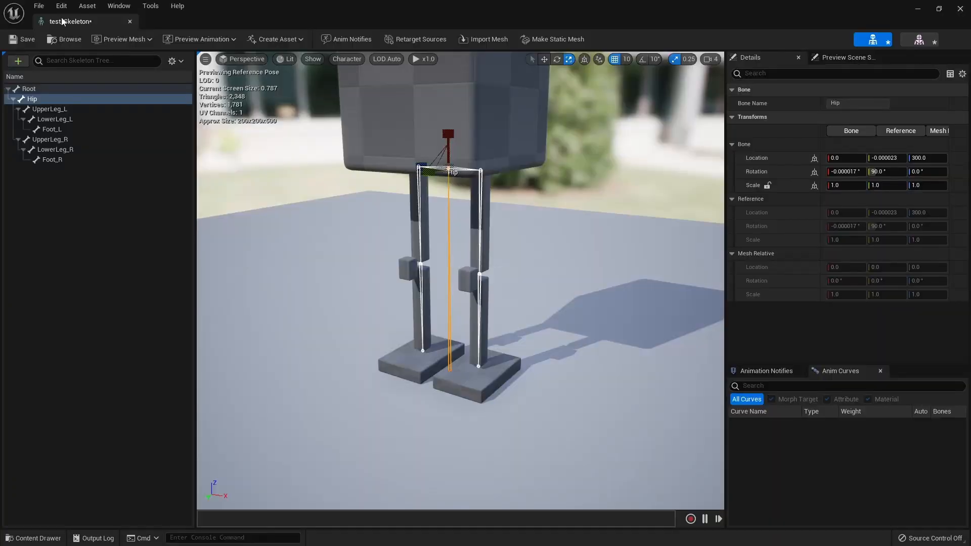
Switch to Unreal, close the test_Skeleton editor and examine the robot placed in ThirdPersonMap.
{"action": "scroll", "coordinate": [592, 273], "scroll_direction": "up", "scroll_amount": 2}
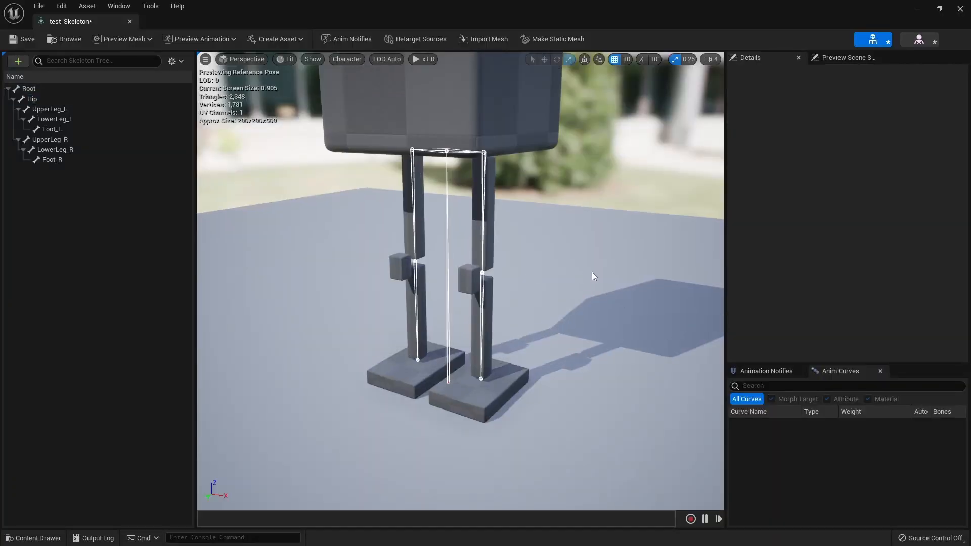
{"action": "left_click_drag", "start_coordinate": [592, 273], "coordinate": [650, 283], "text": "alt"}
{"action": "right_click_drag", "start_coordinate": [592, 273], "coordinate": [546, 273], "text": "alt"}
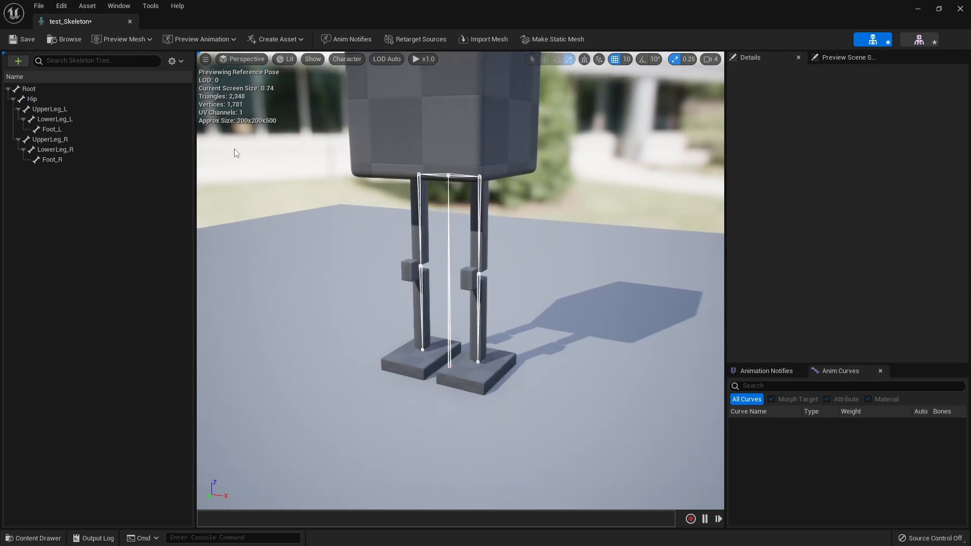
{"action": "left_click", "coordinate": [130, 21]}
{"action": "left_click_drag", "start_coordinate": [355, 250], "coordinate": [435, 273], "text": "alt"}
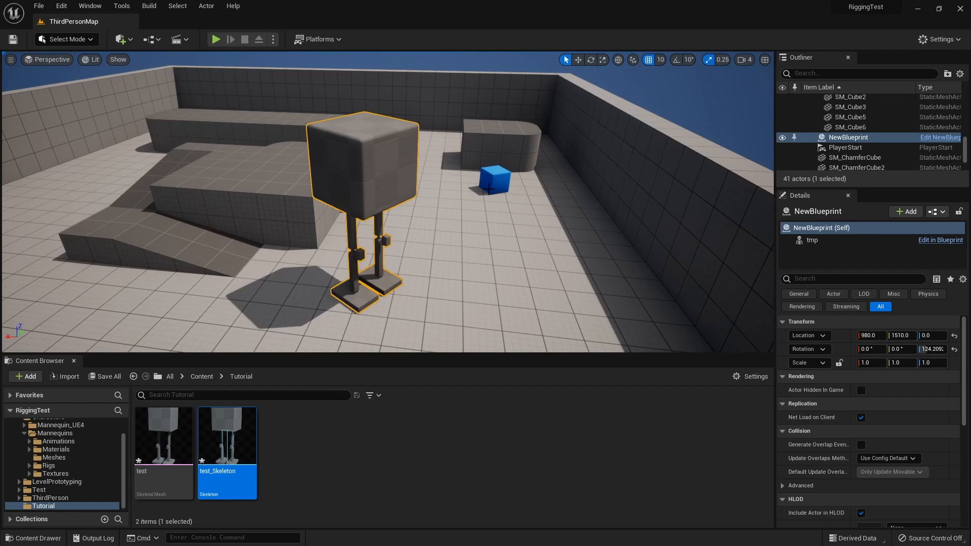
{"action": "left_click_drag", "start_coordinate": [423, 212], "coordinate": [425, 127], "text": "alt"}
{"action": "left_click_drag", "start_coordinate": [363, 342], "coordinate": [296, 330], "text": "alt"}
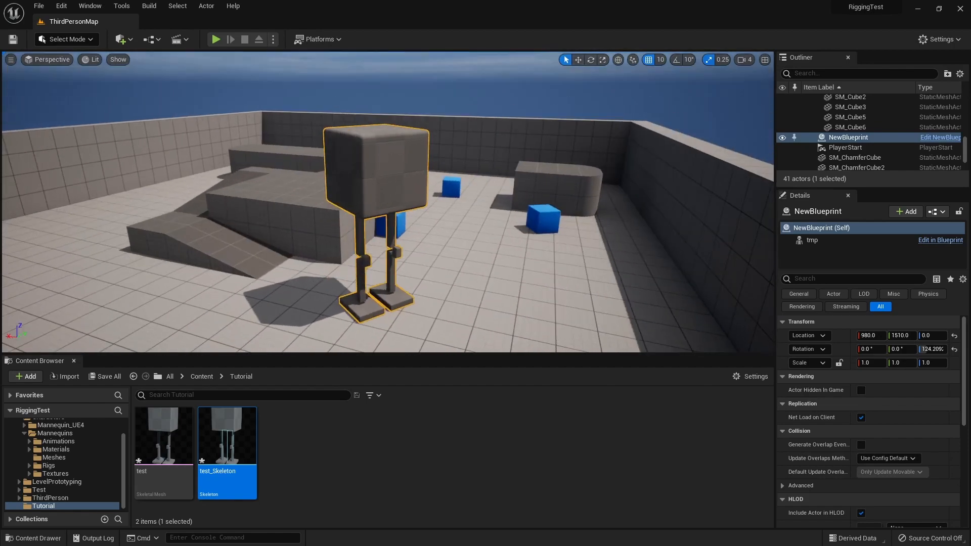